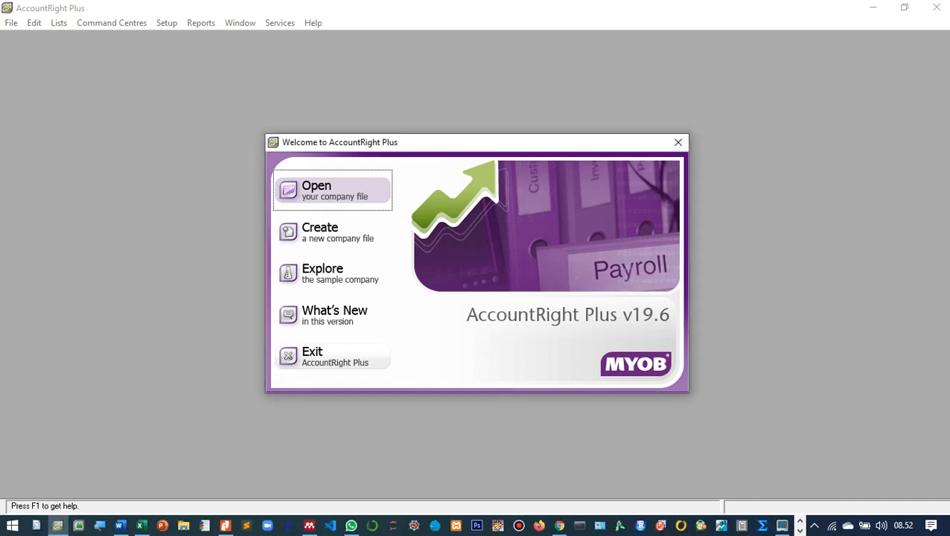
Open the saved company file '3. Setting opening balance pada customer, supplier, inventory PT. Bali Patra Mandiri.myo'.
key(Return)
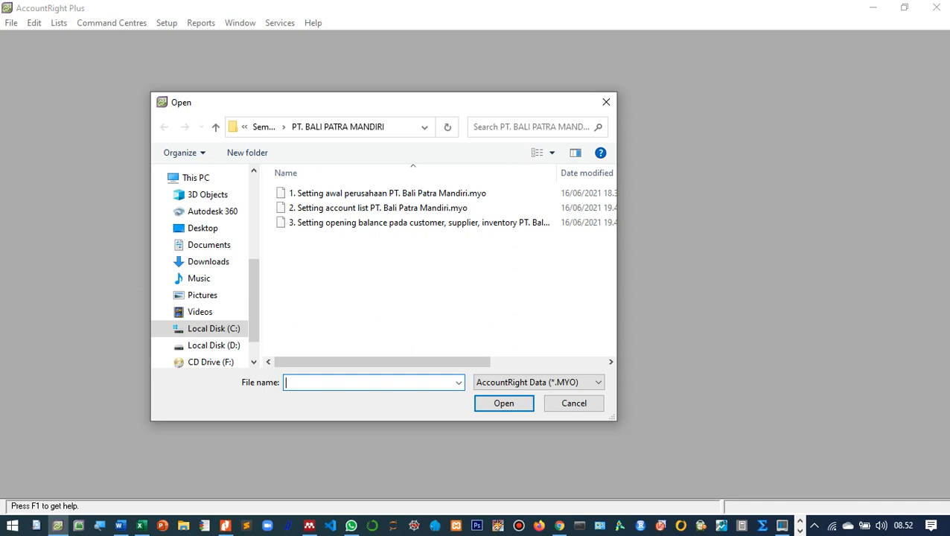
click(418, 222)
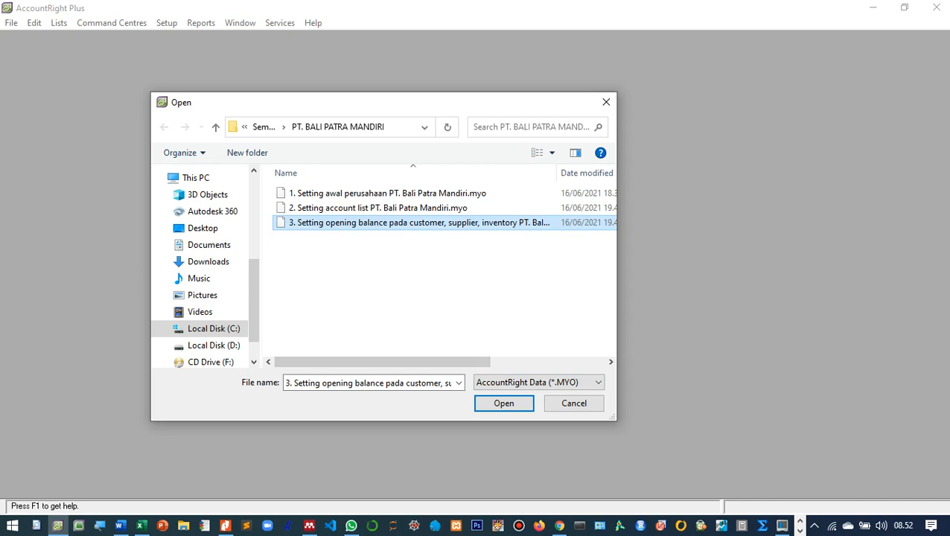
click(503, 402)
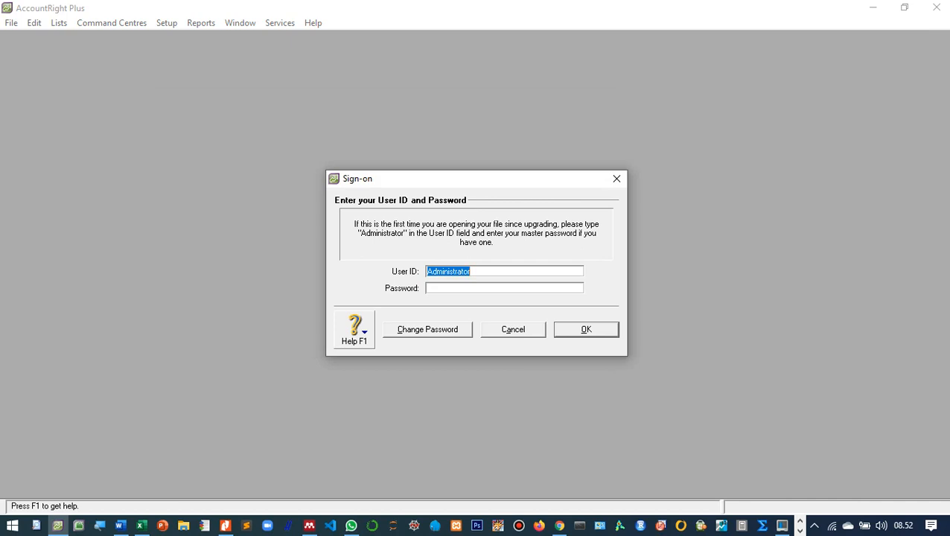
Sign on to the company file with the default user ID and a blank password.
click(472, 272)
key(Return)
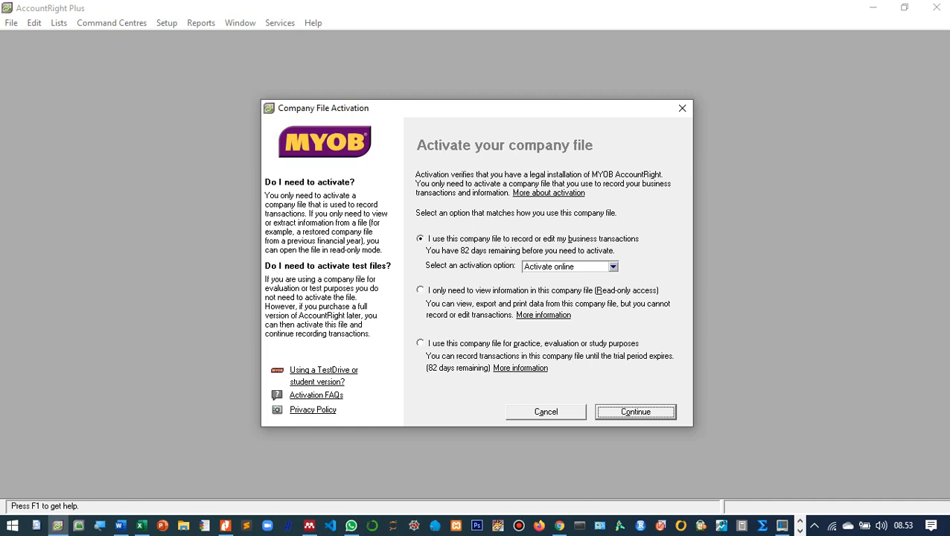
Choose practice/study use, acknowledge the 82-days notice, skip verification, and maximize the Command Centre.
click(420, 343)
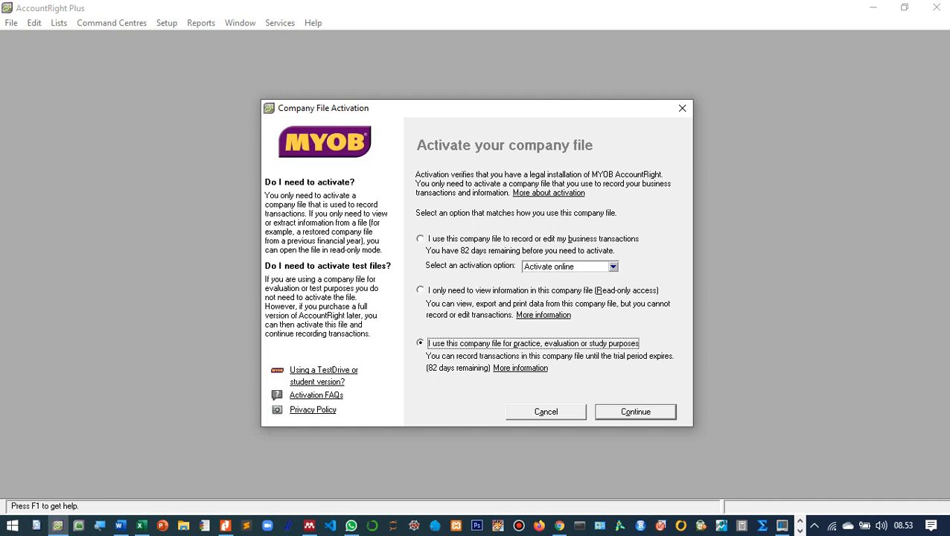
click(636, 412)
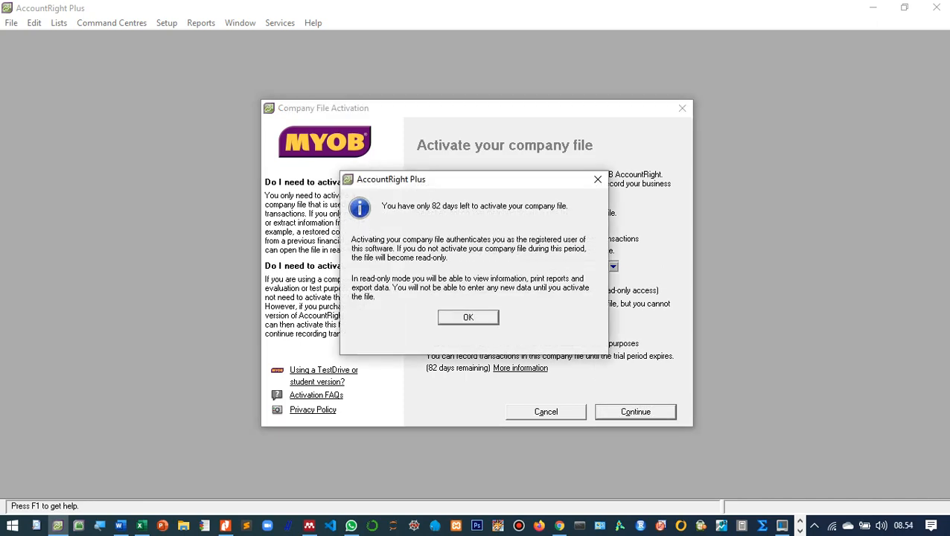
click(468, 317)
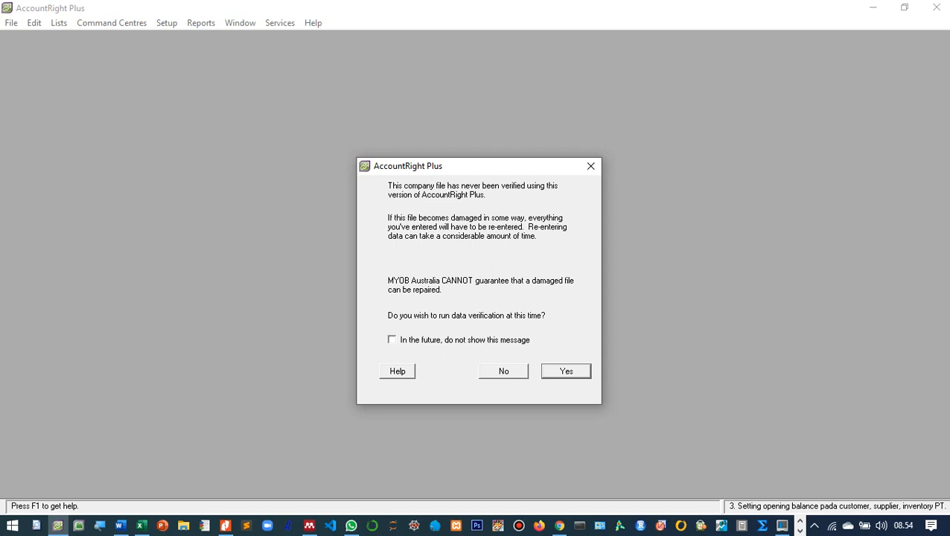
click(503, 371)
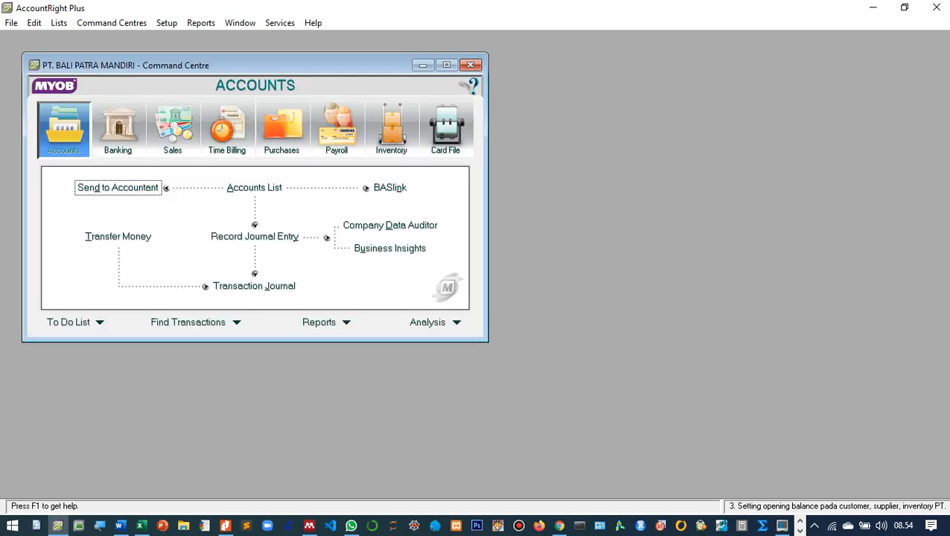
click(446, 64)
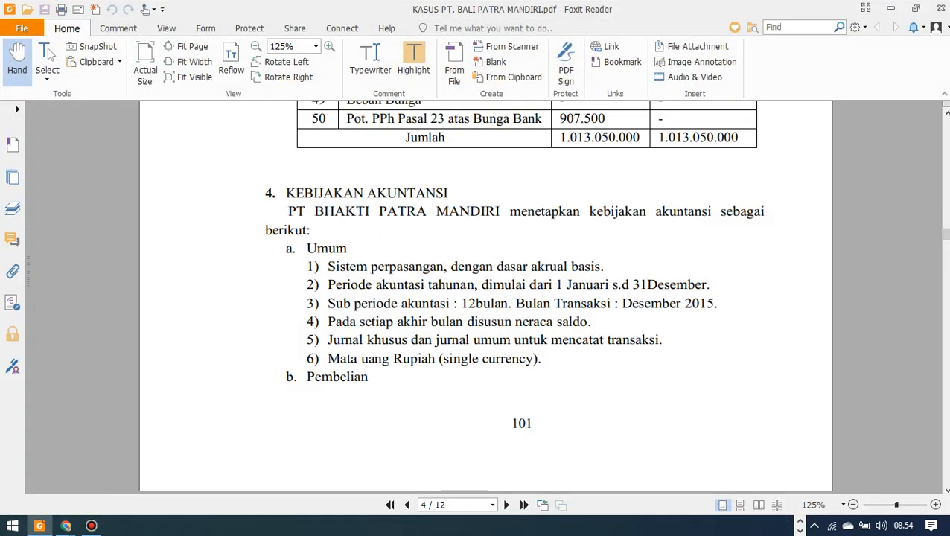
scroll(526, 297, up, 10)
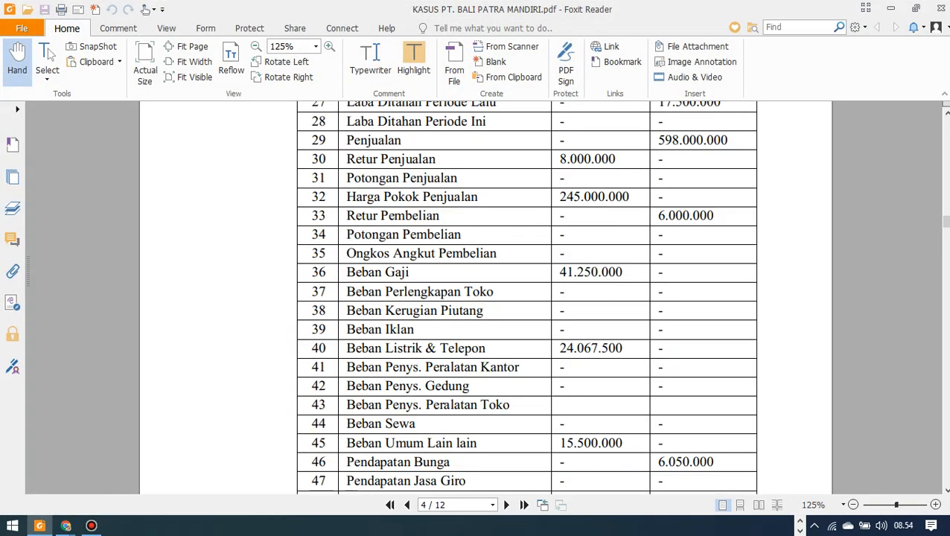
scroll(526, 298, down, 10)
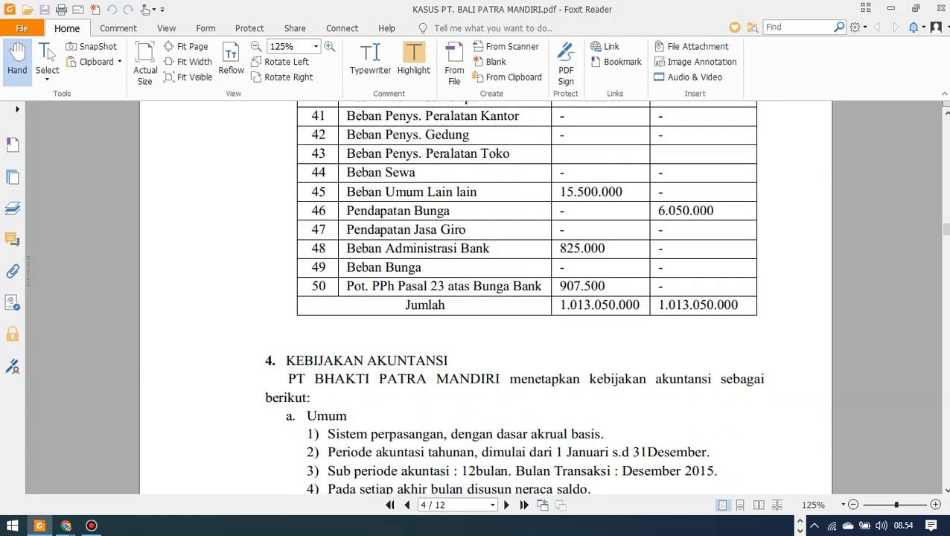
scroll(526, 298, down, 12)
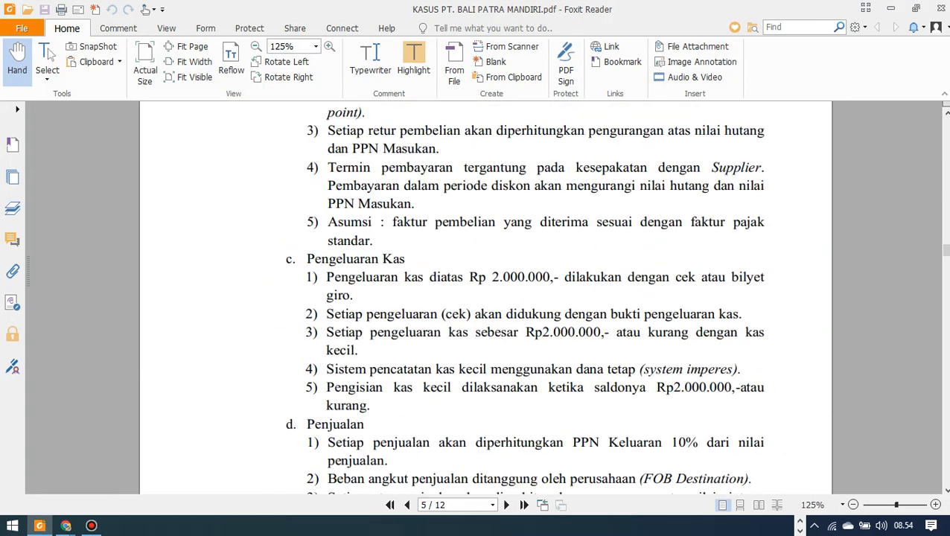
scroll(526, 297, up, 4)
scroll(484, 297, down, 6)
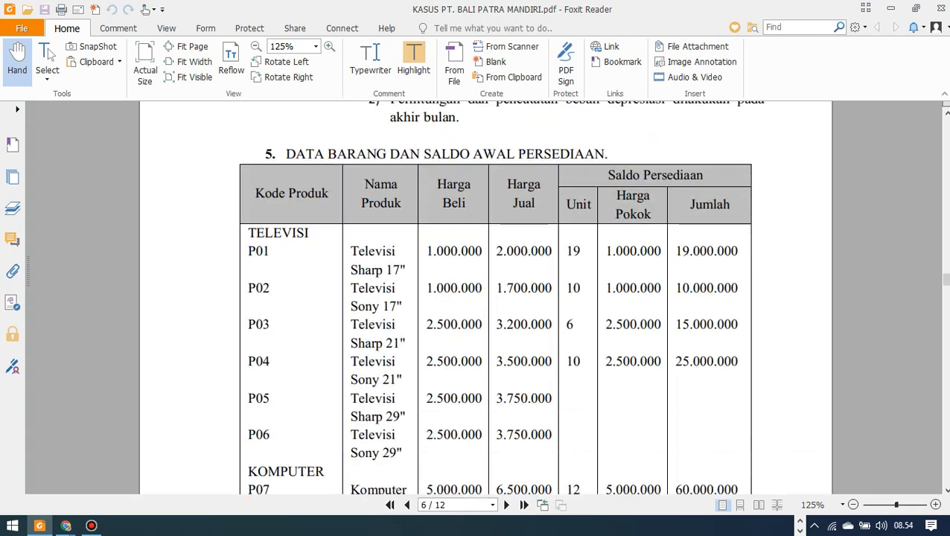
scroll(484, 298, up, 3)
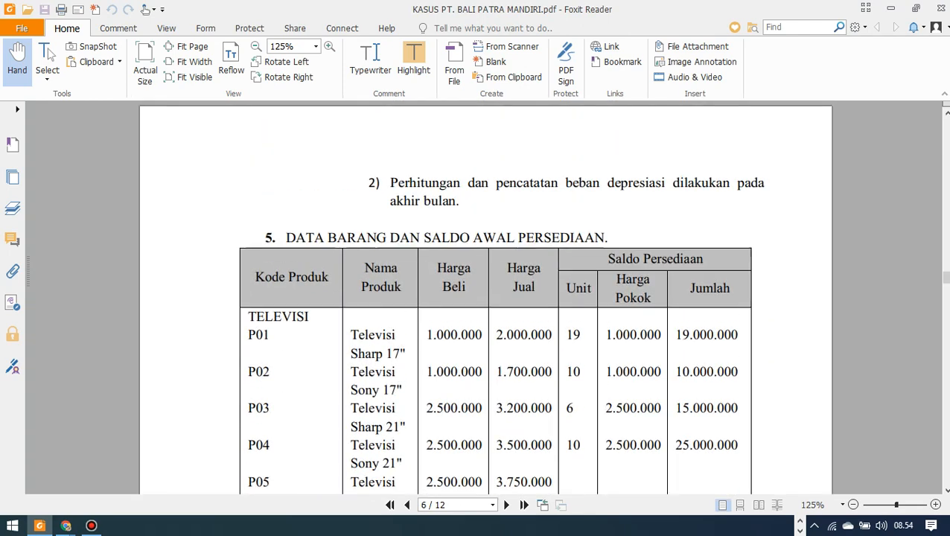
scroll(484, 298, down, 2)
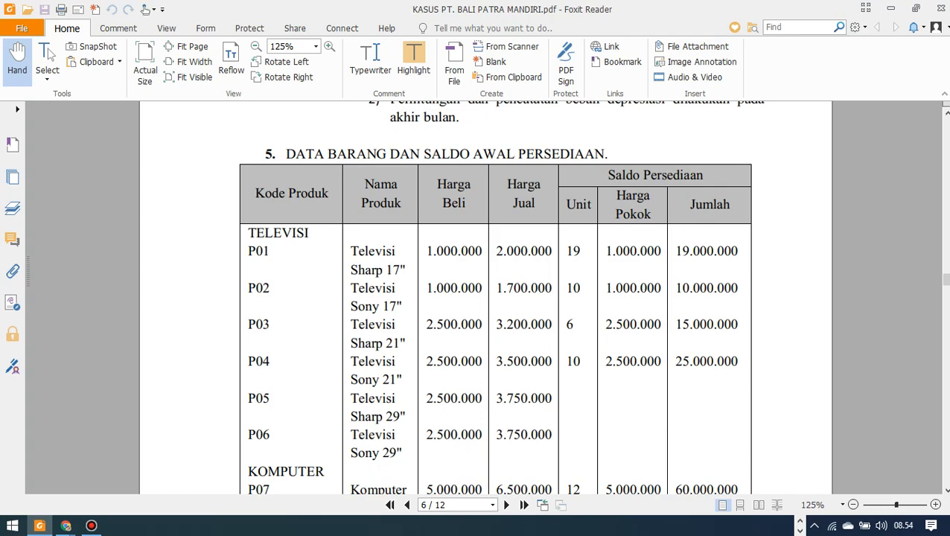
scroll(484, 298, down, 3)
scroll(483, 298, up, 5)
scroll(484, 297, up, 20)
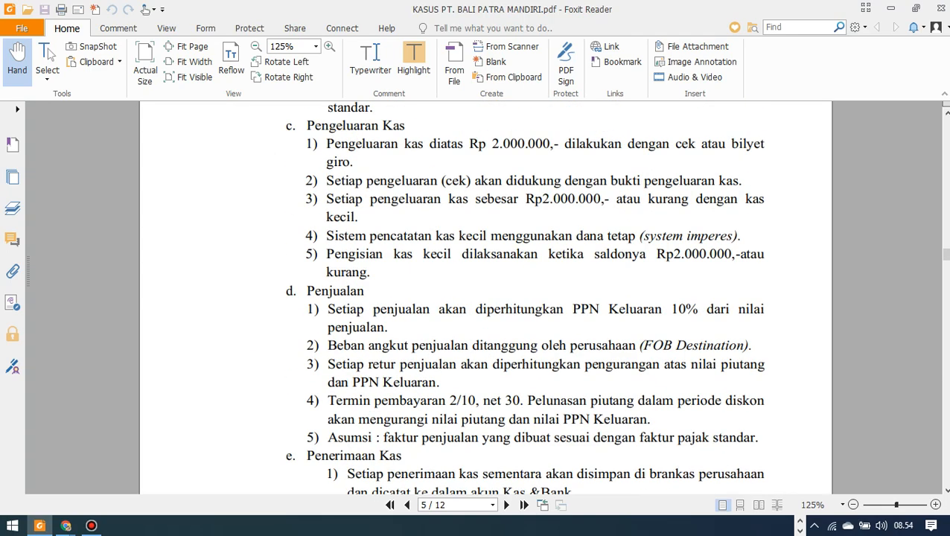
scroll(484, 297, down, 1)
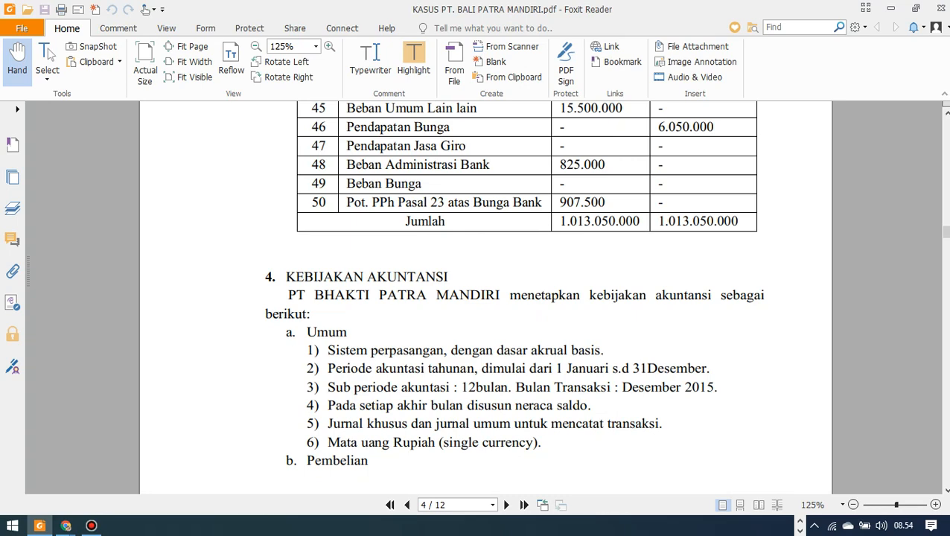
Scroll the case PDF to page 5's purchasing policies with 10% input VAT.
scroll(485, 298, down, 2)
scroll(485, 298, up, 1)
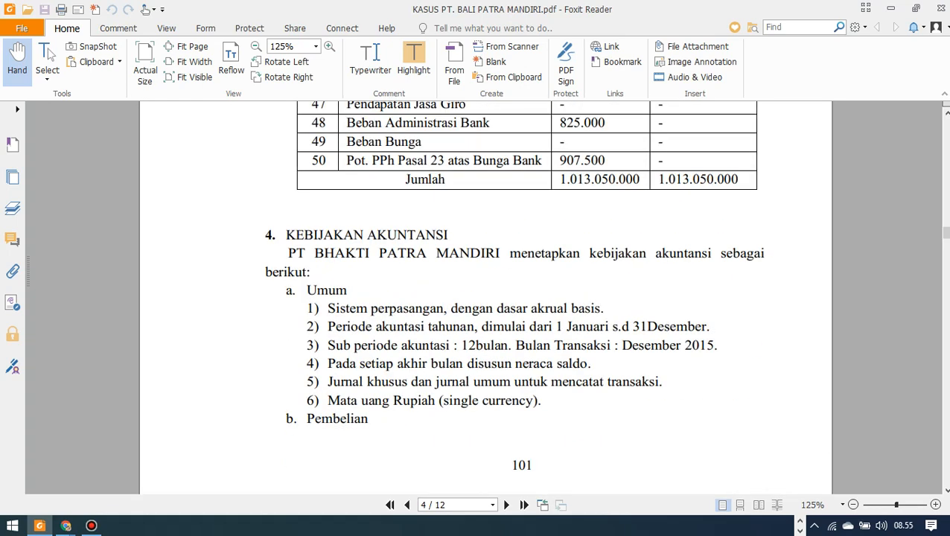
scroll(485, 298, down, 1)
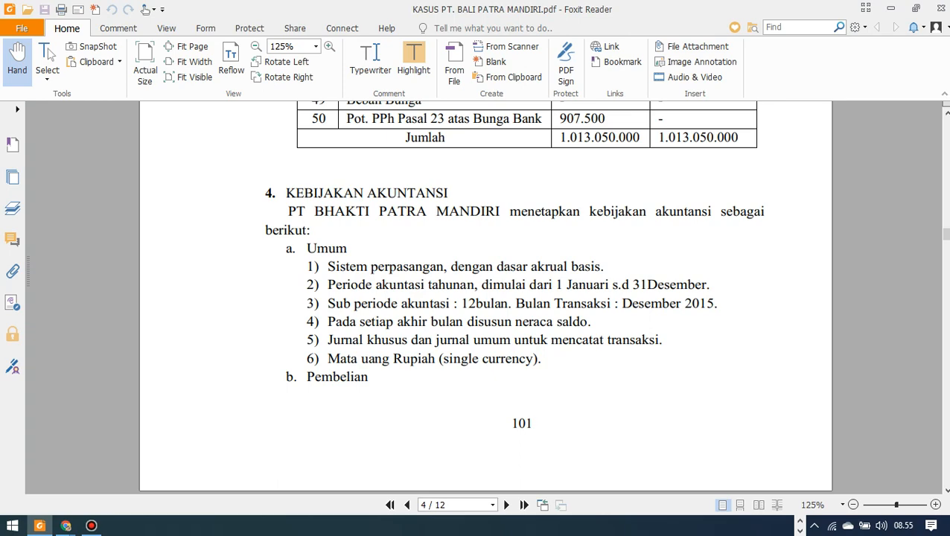
scroll(485, 298, down, 1)
scroll(486, 298, up, 2)
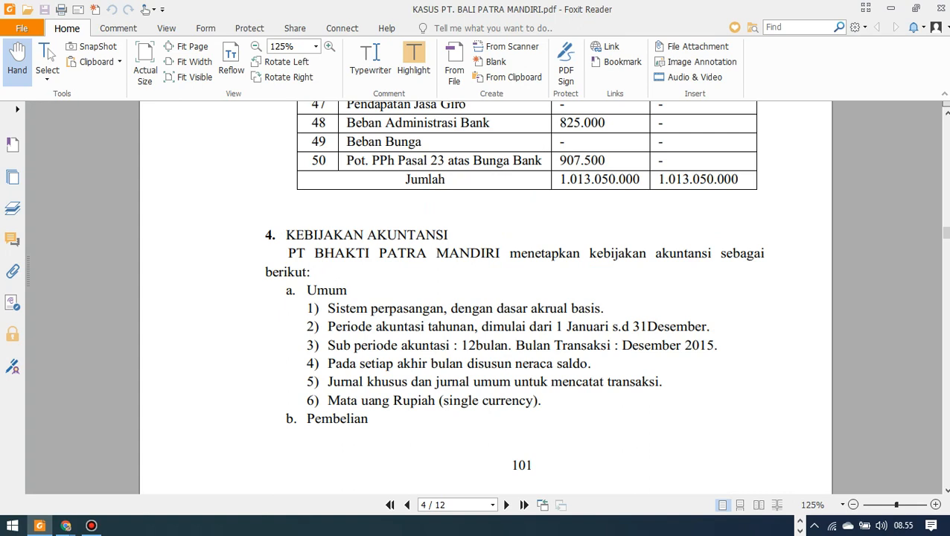
scroll(486, 297, down, 1)
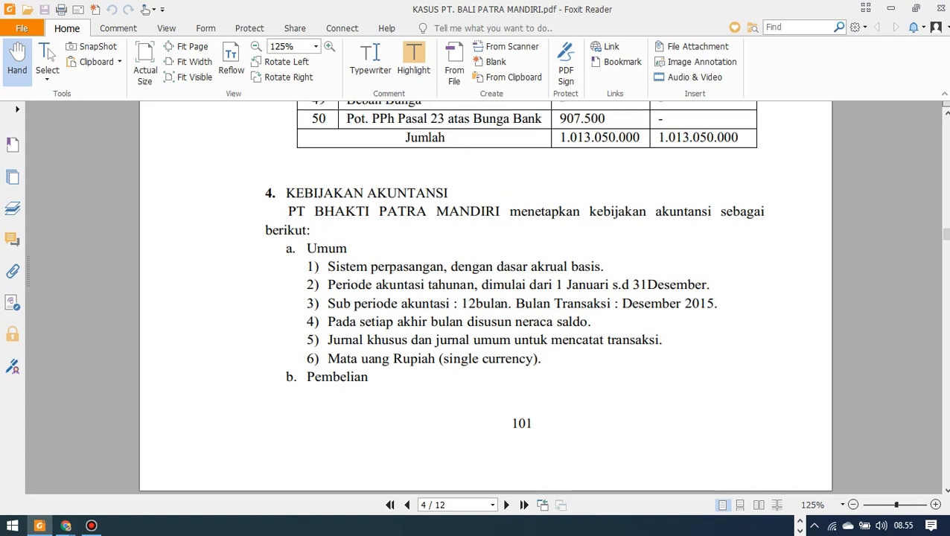
scroll(486, 298, down, 2)
scroll(485, 298, up, 1)
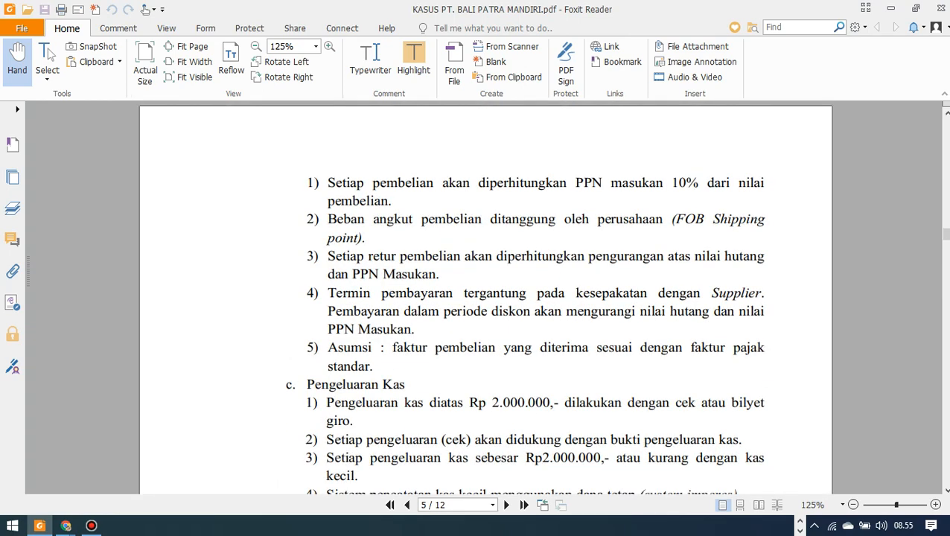
Scroll page 5 through the Pengeluaran Kas petty-cash rules to the Penjualan 10% output VAT policies.
scroll(485, 298, up, 1)
scroll(485, 297, down, 2)
scroll(486, 298, up, 1)
scroll(485, 298, down, 1)
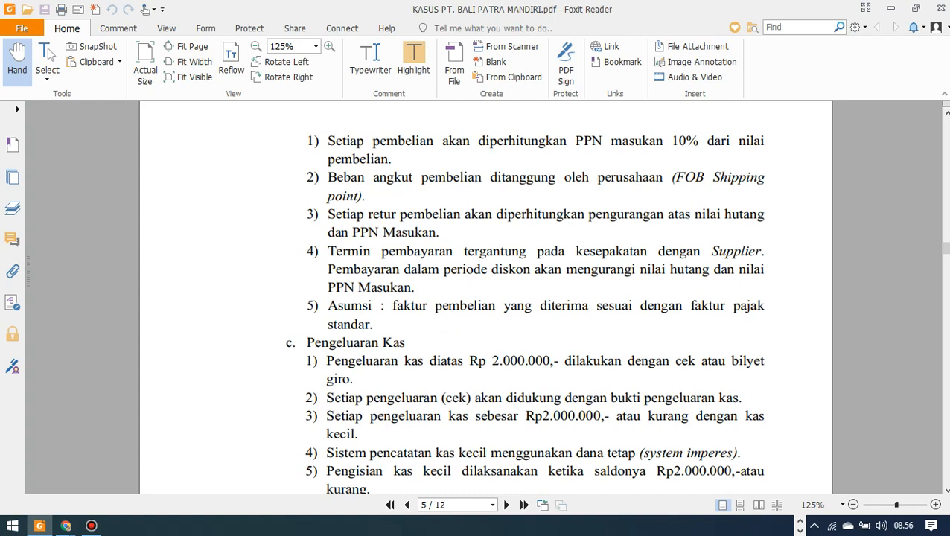
scroll(485, 298, down, 2)
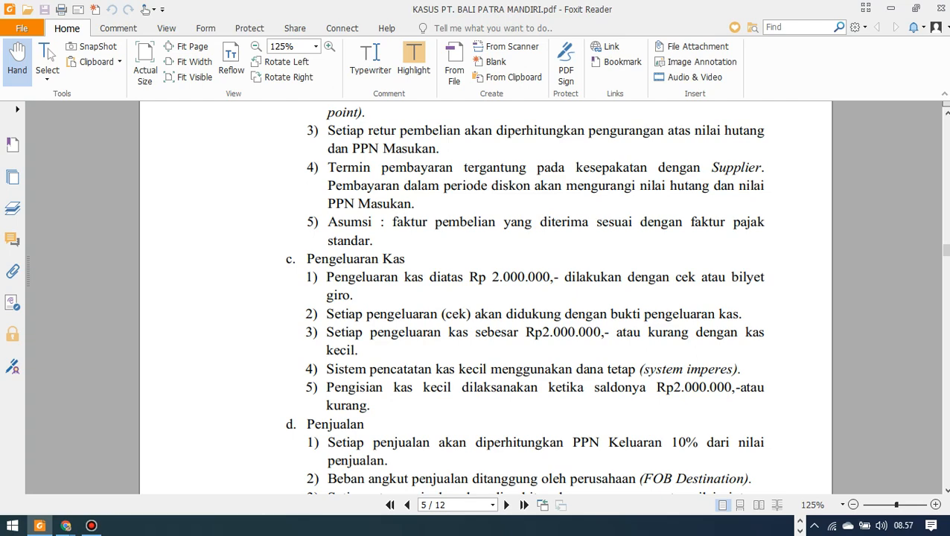
scroll(524, 297, down, 1)
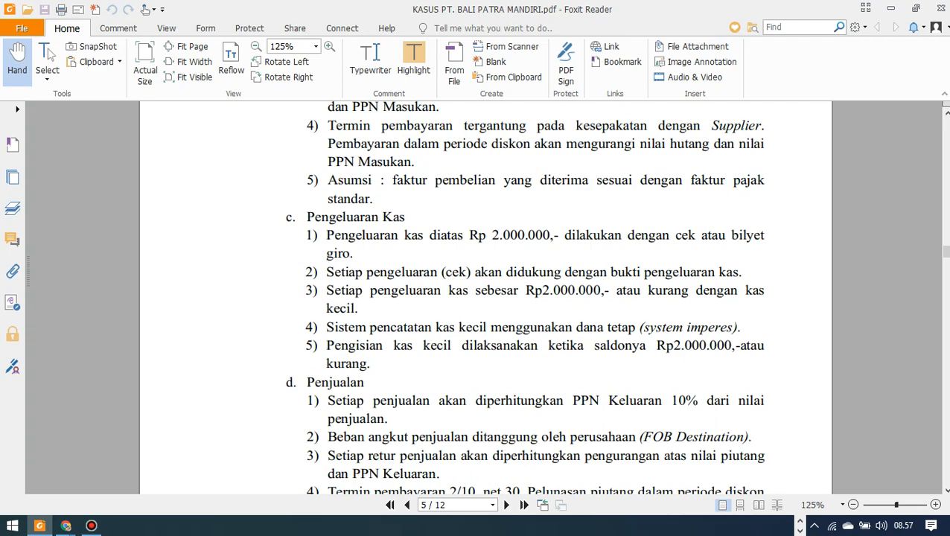
scroll(524, 298, down, 1)
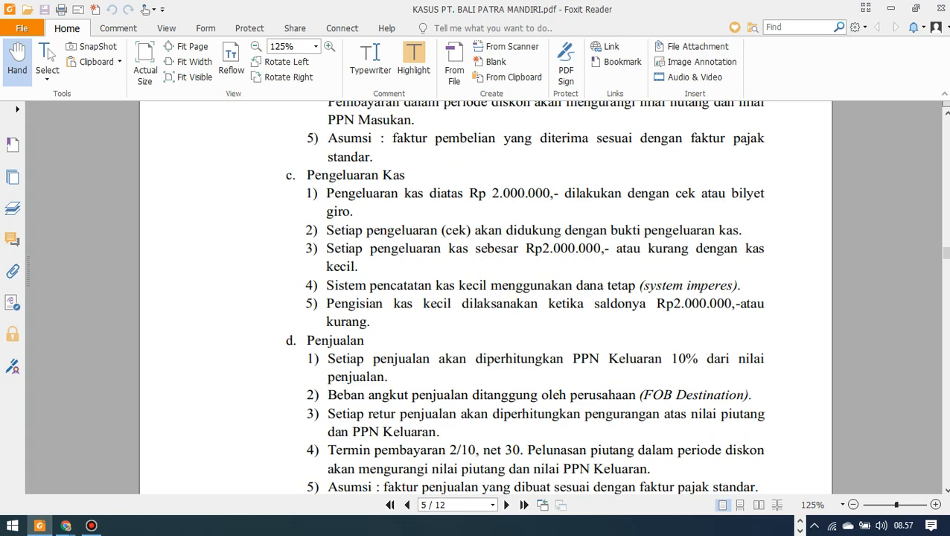
scroll(485, 298, down, 1)
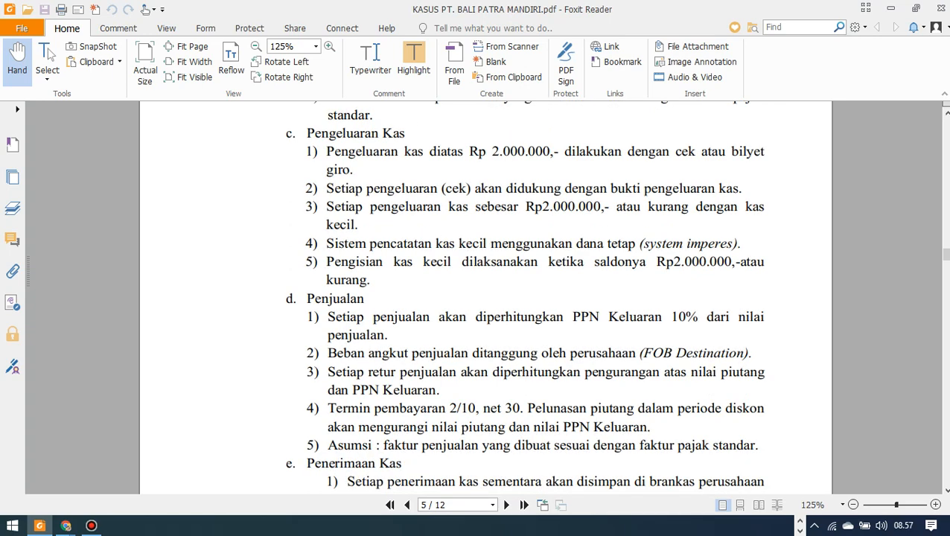
scroll(485, 298, down, 1)
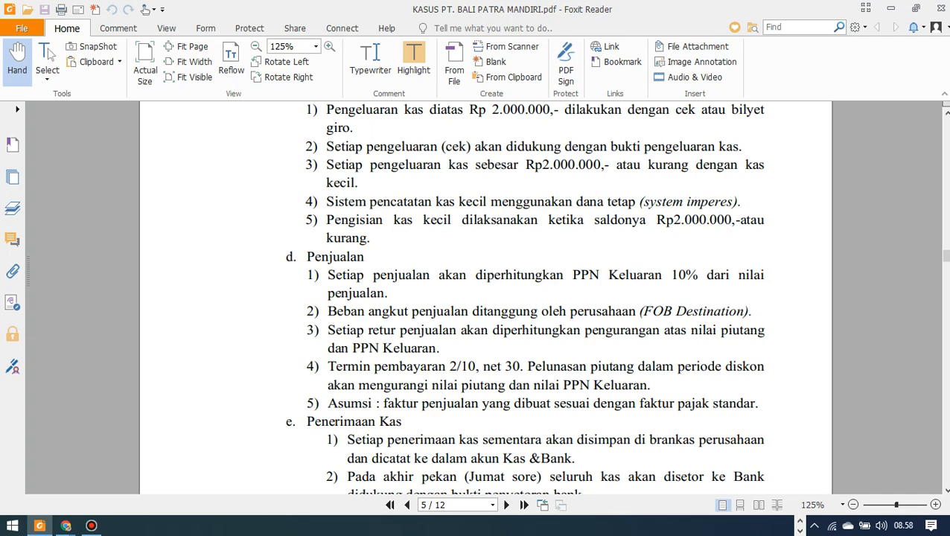
scroll(524, 298, down, 1)
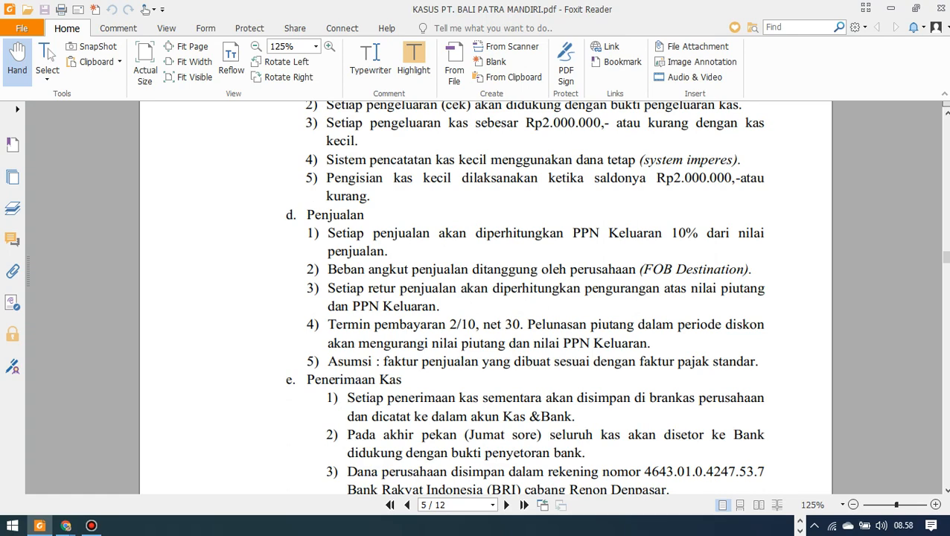
scroll(524, 298, down, 1)
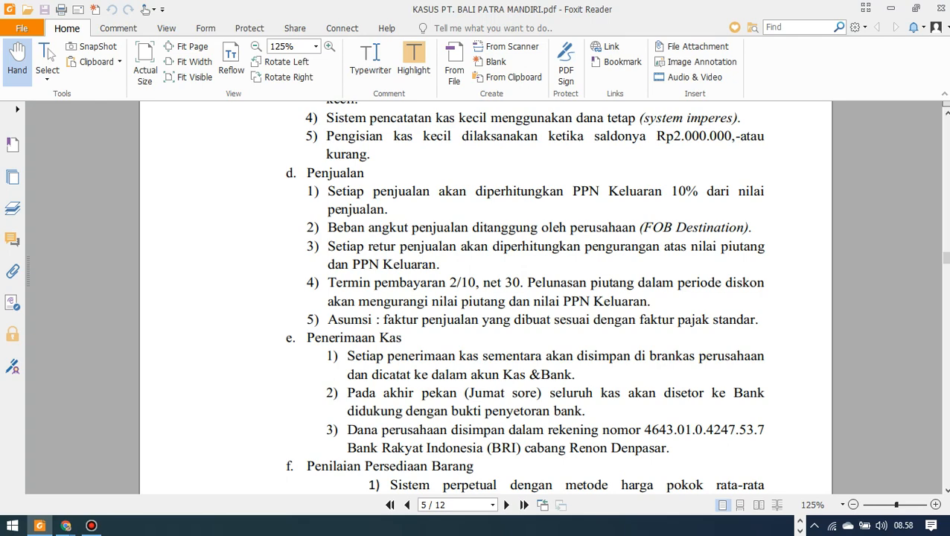
scroll(485, 297, up, 15)
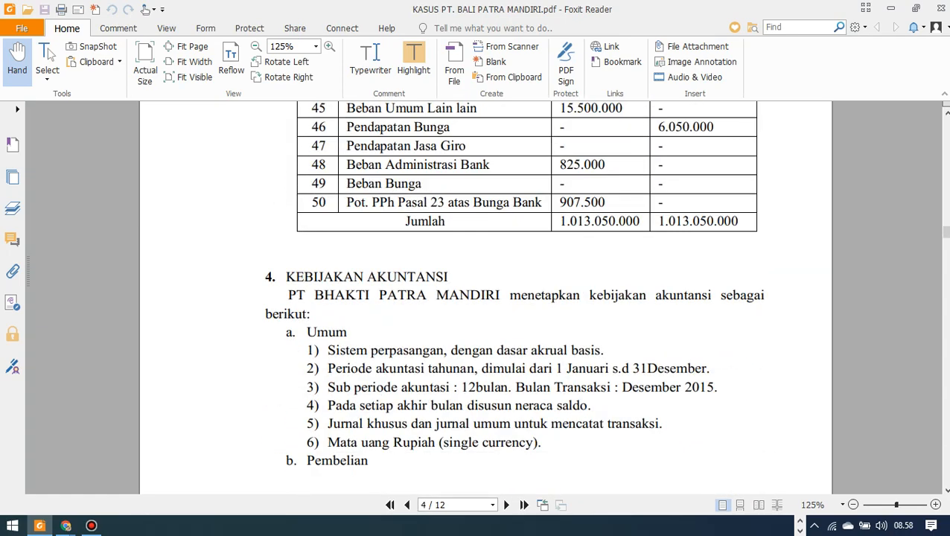
scroll(485, 298, down, 15)
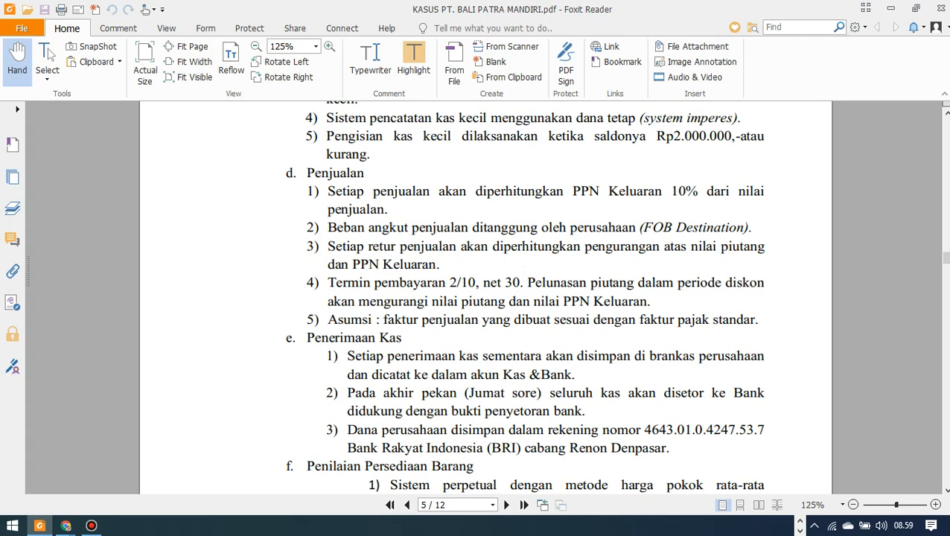
Scroll to the bottom of page 5, covering moving-average inventory and straight-line depreciation policies.
scroll(524, 297, down, 1)
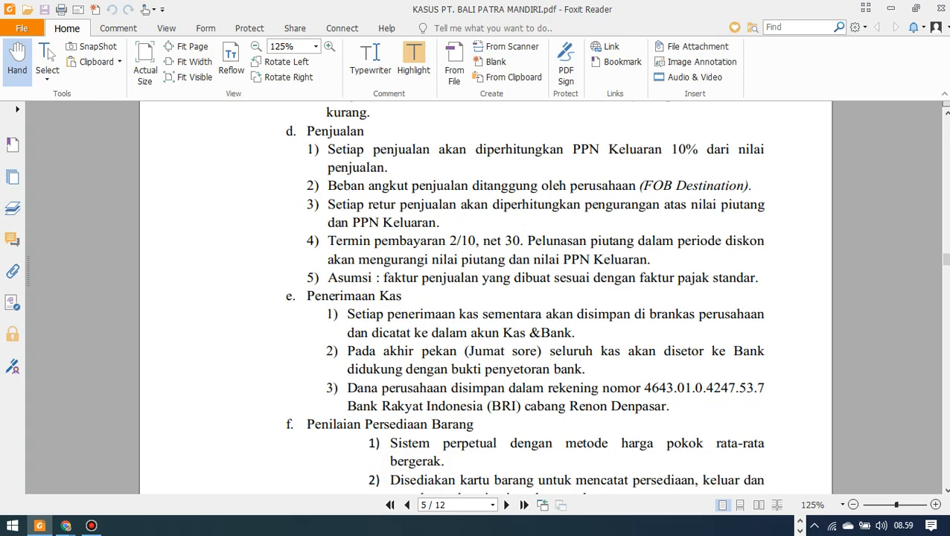
scroll(485, 297, down, 1)
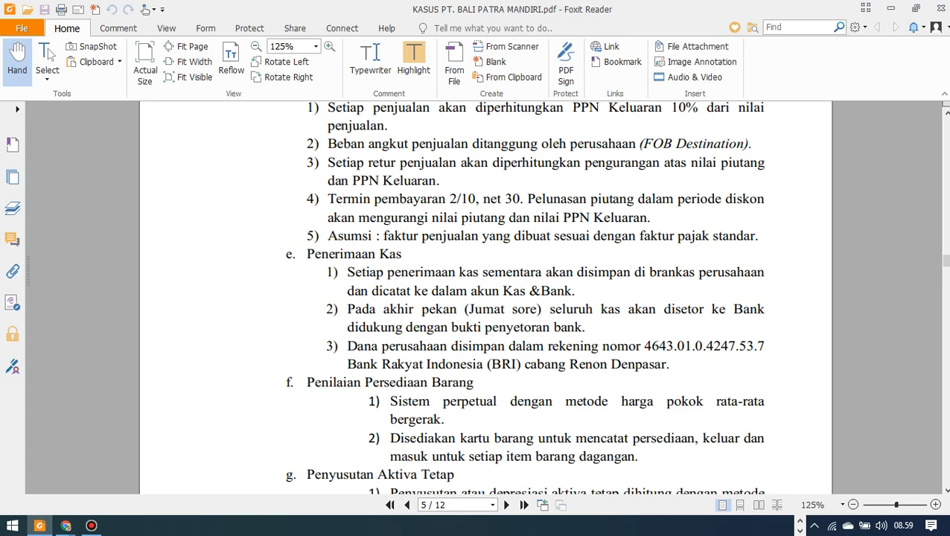
scroll(524, 297, down, 1)
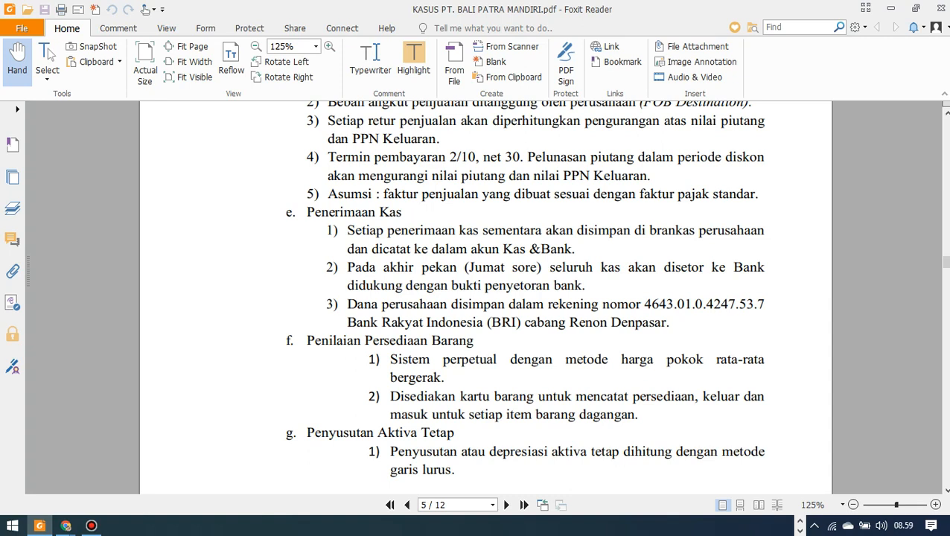
scroll(524, 289, down, 3)
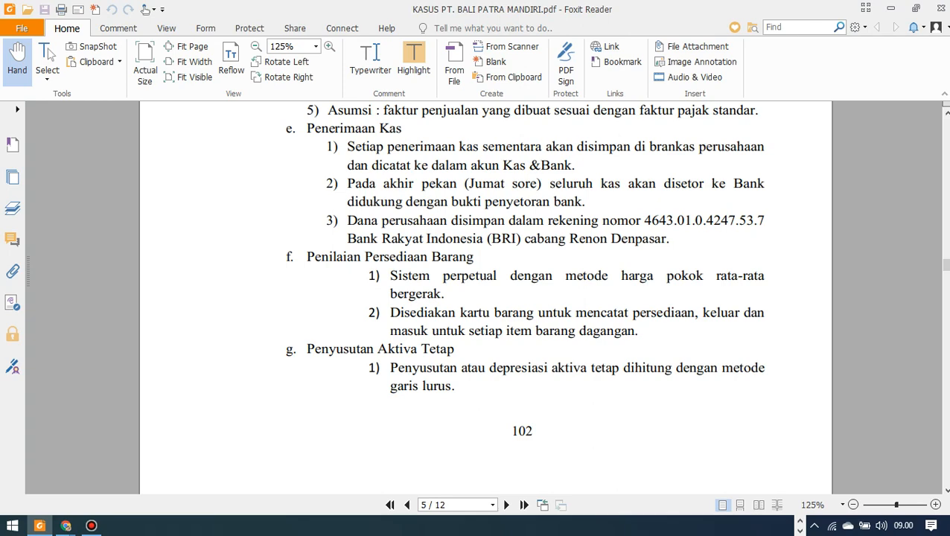
Scroll to page 6's DATA BARANG DAN SALDO AWAL PERSEDIAAN table totalling 165.000.000.
scroll(485, 298, down, 2)
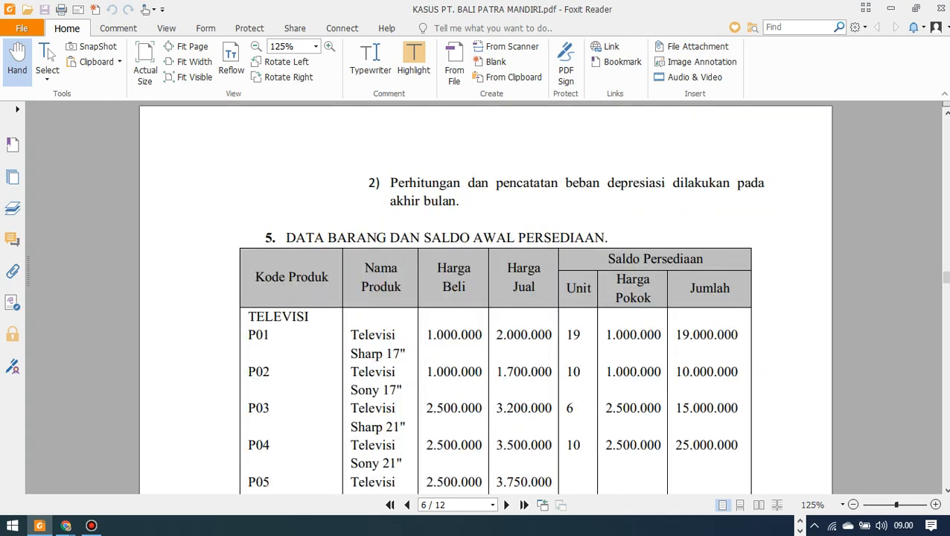
scroll(486, 298, up, 1)
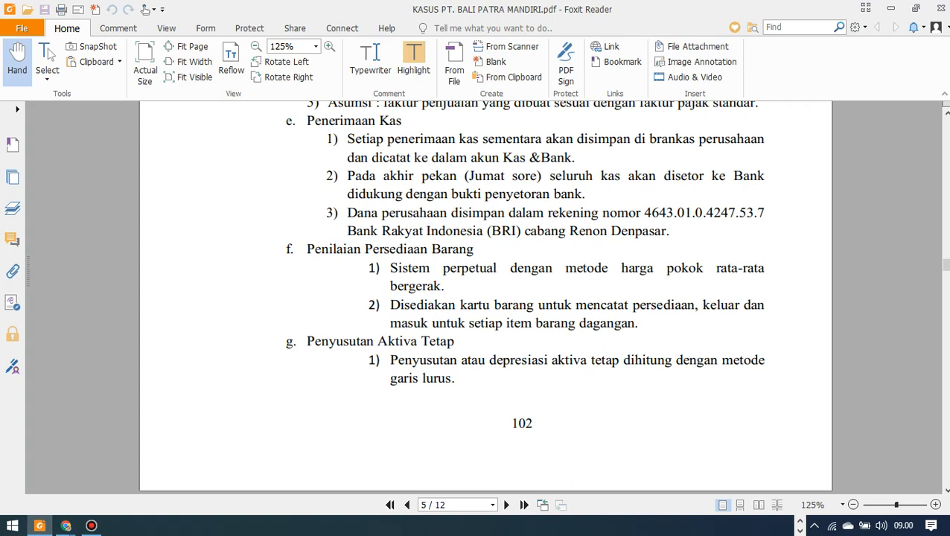
scroll(485, 297, down, 1)
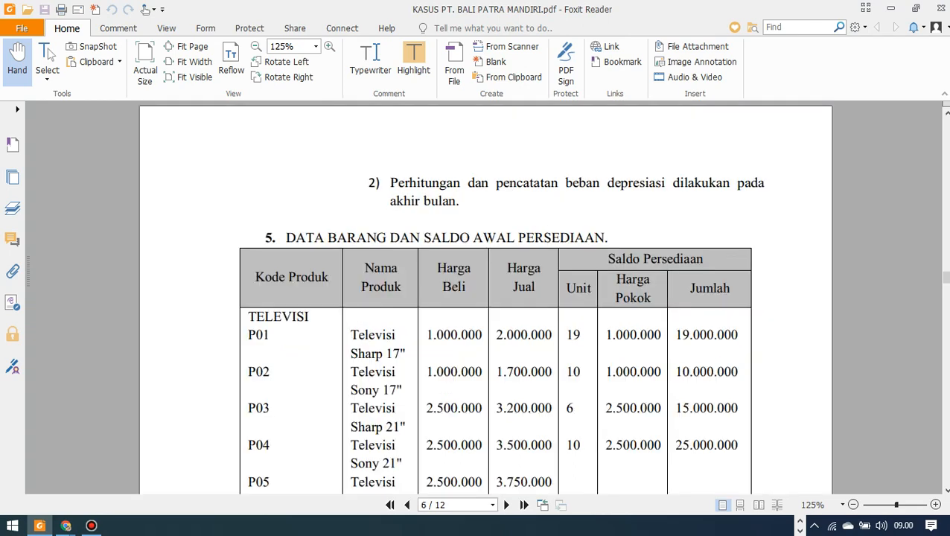
scroll(486, 297, up, 1)
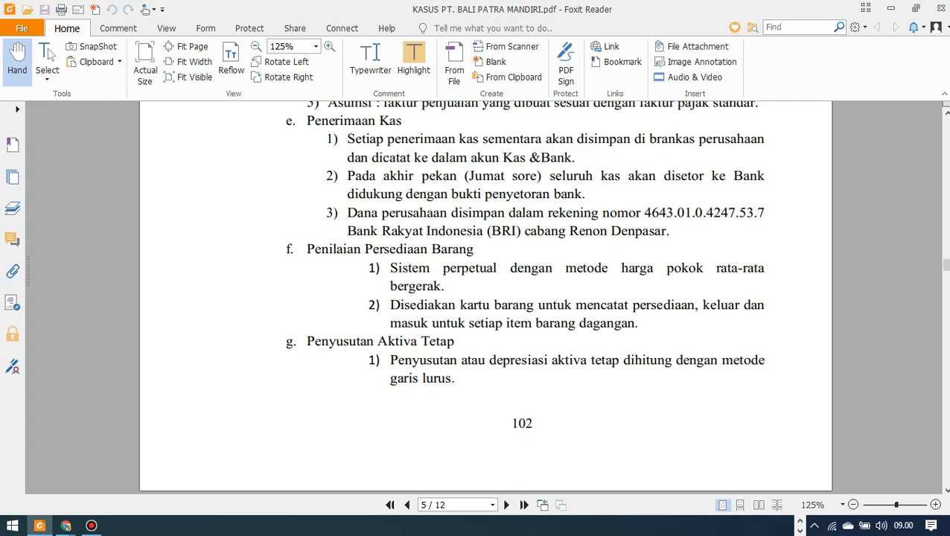
scroll(485, 297, down, 1)
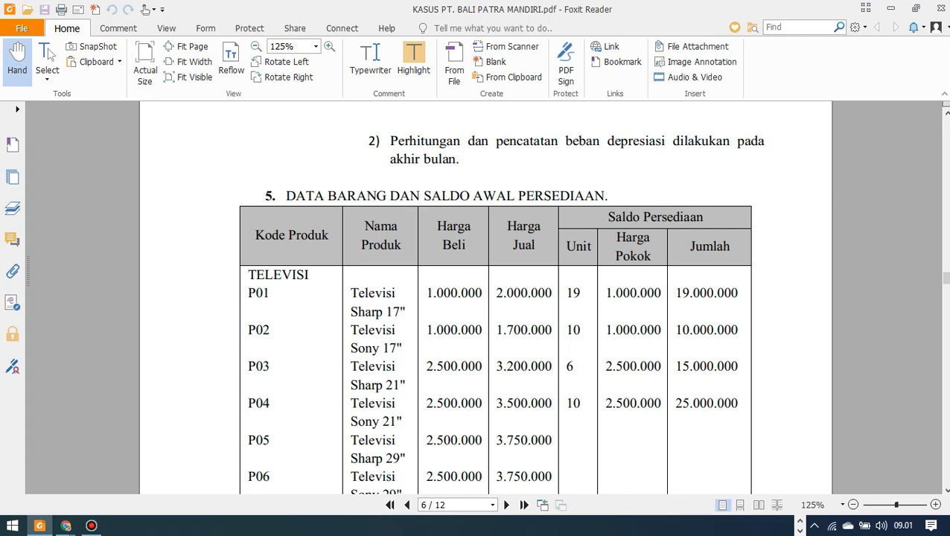
scroll(485, 297, down, 2)
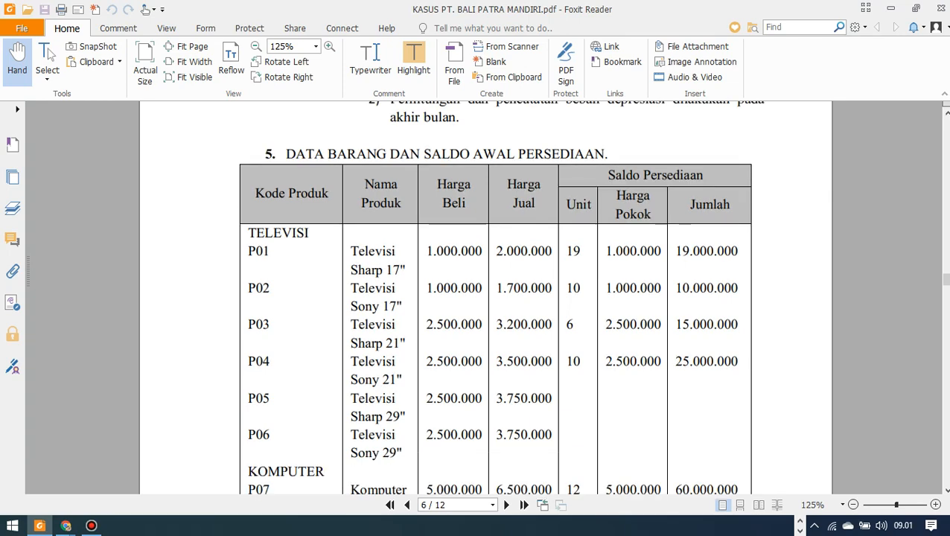
scroll(486, 297, up, 2)
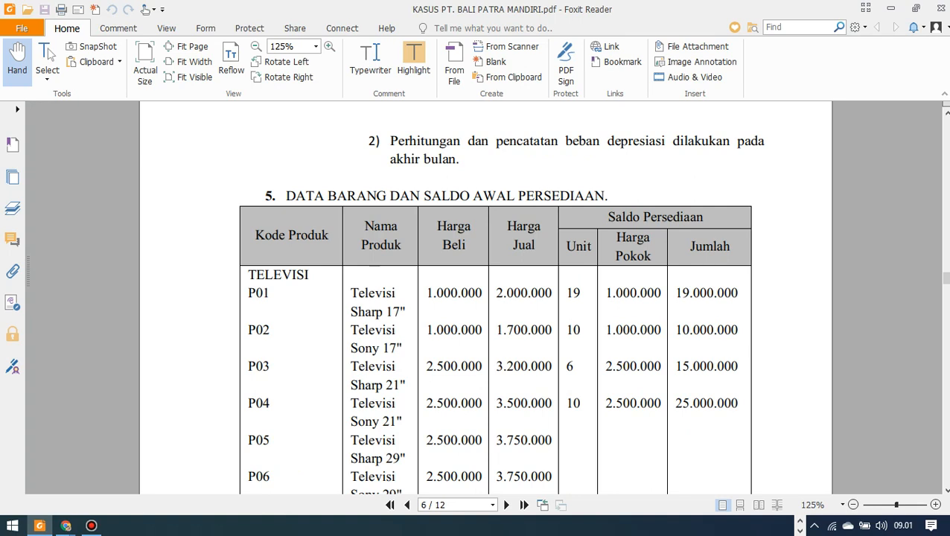
scroll(485, 297, down, 1)
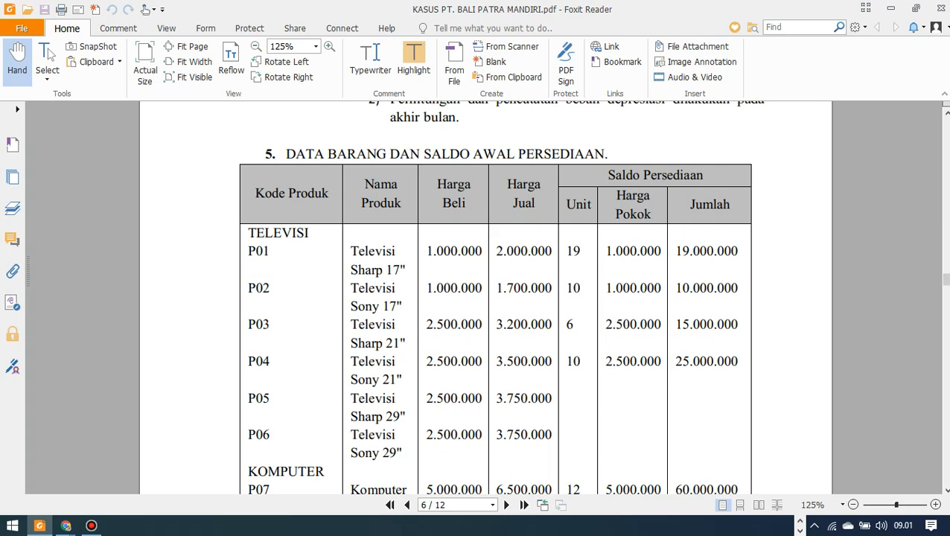
scroll(485, 297, down, 6)
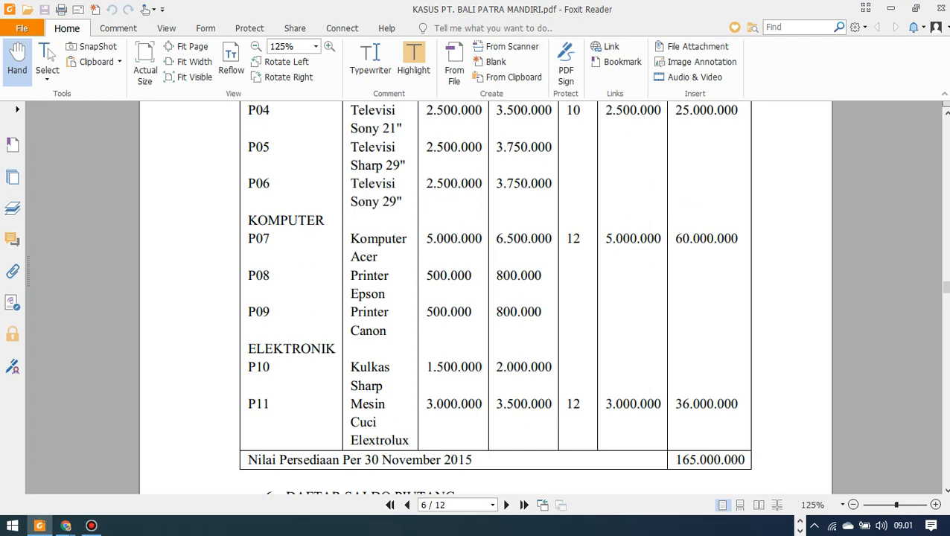
scroll(485, 297, up, 5)
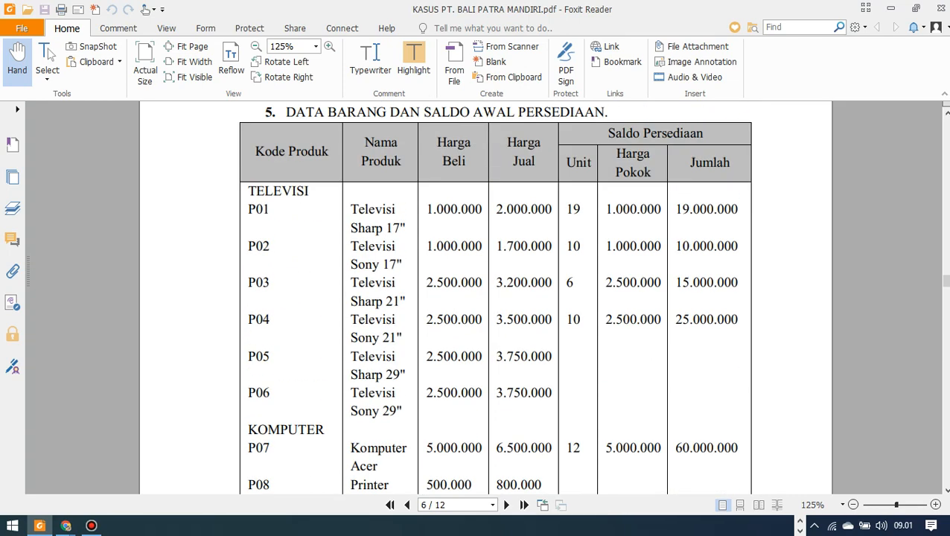
scroll(486, 297, up, 1)
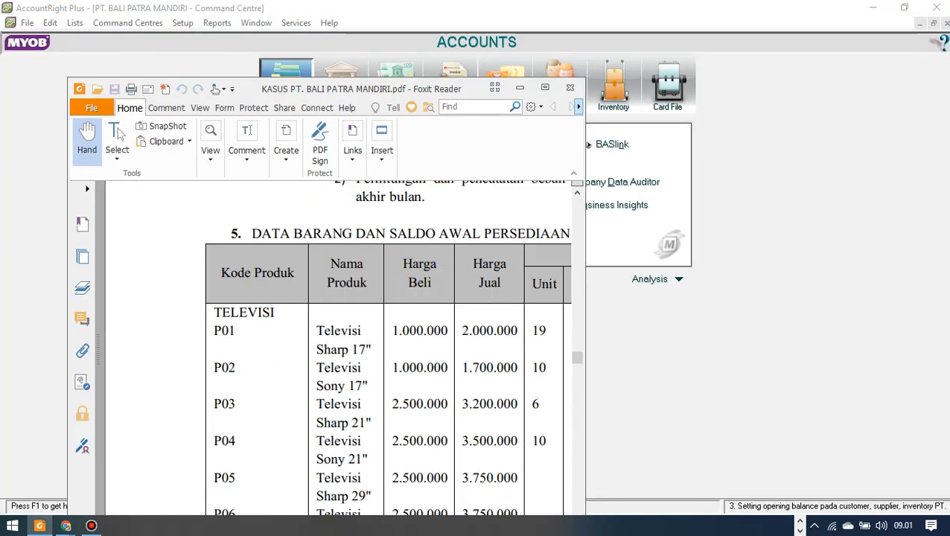
Resize the MYOB window to sit right of the PDF table and switch to the Inventory command centre.
drag(386, 91, 308, 22)
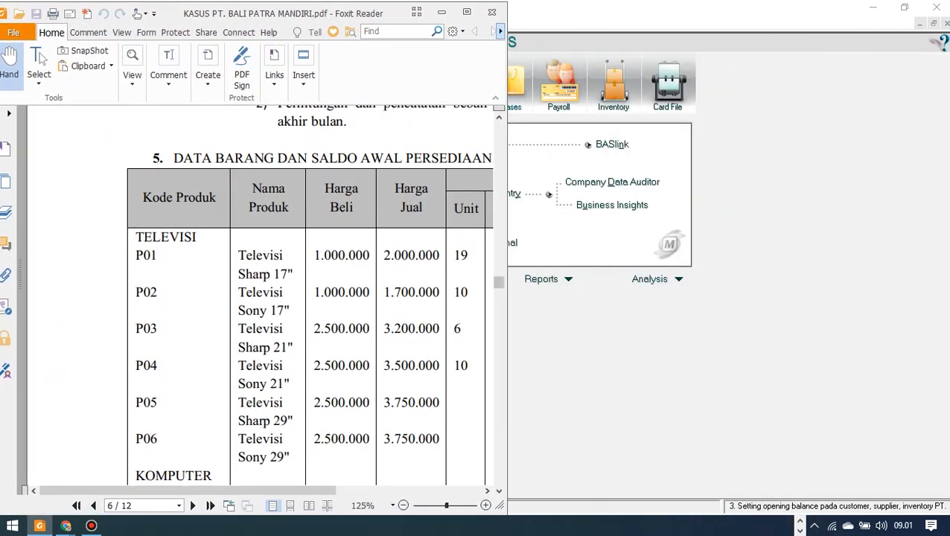
click(904, 7)
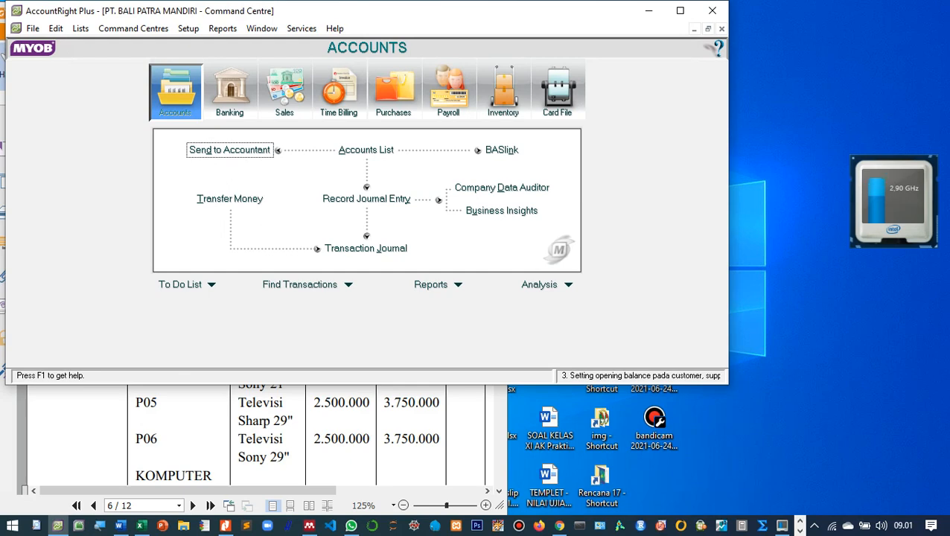
drag(531, 13, 759, 14)
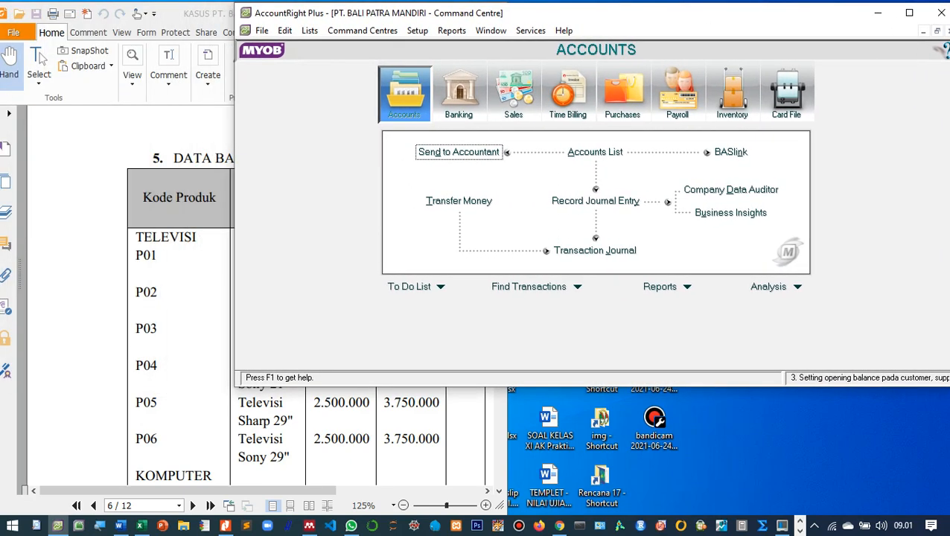
drag(235, 187, 506, 187)
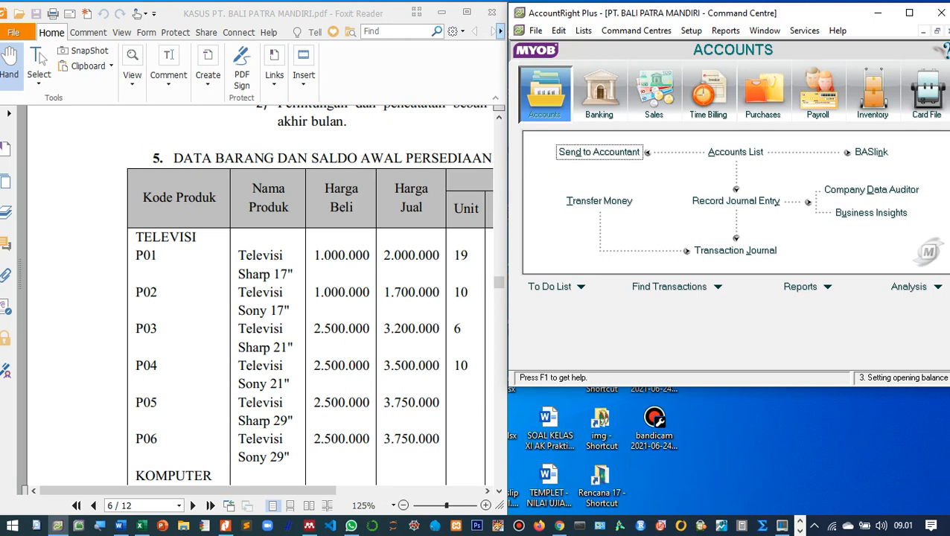
drag(618, 385, 607, 500)
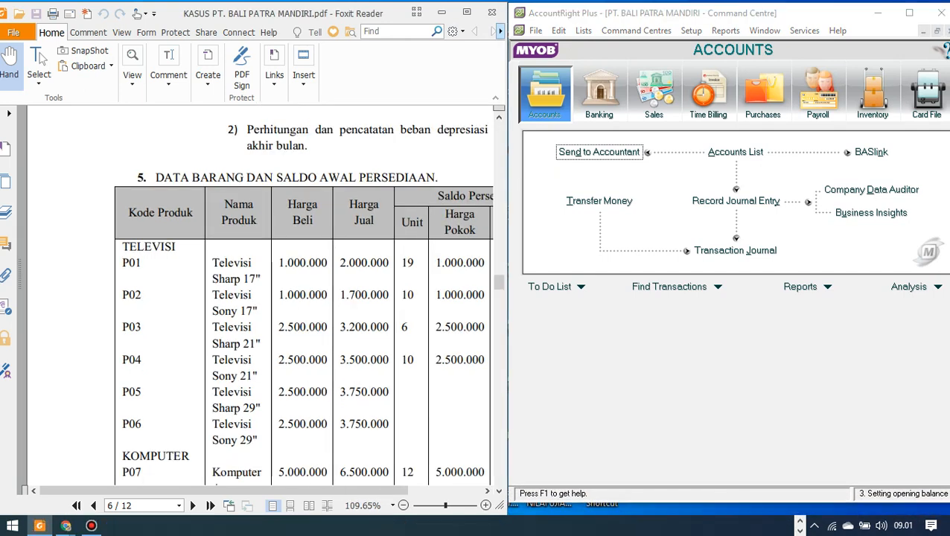
scroll(355, 253, down, 1)
scroll(356, 298, up, 1)
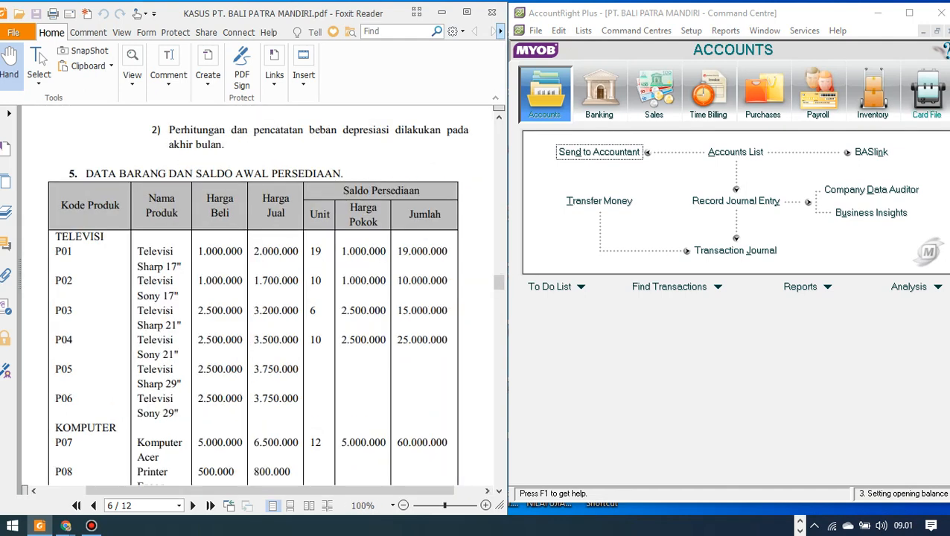
key(ctrl+7)
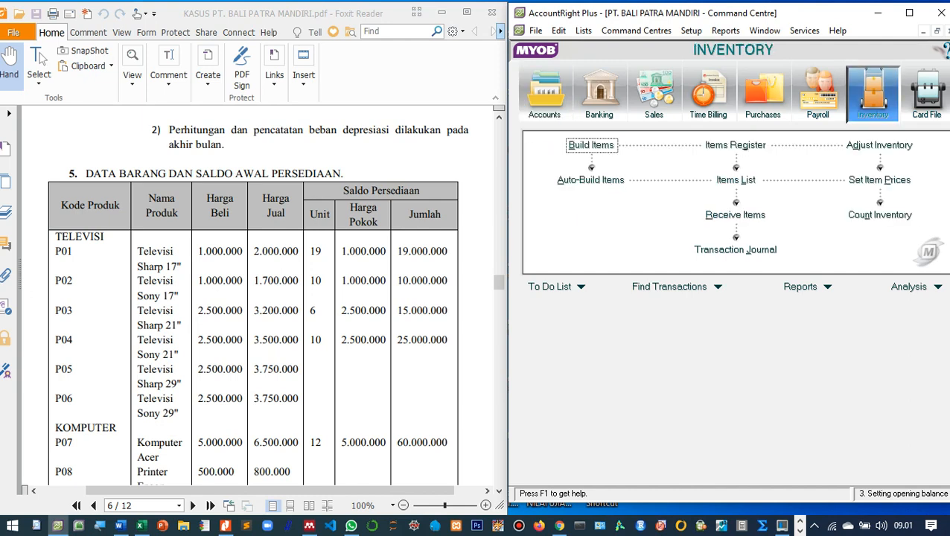
Create a new item in the Items List with number P01 and name Televisi Sharp 17".
click(735, 180)
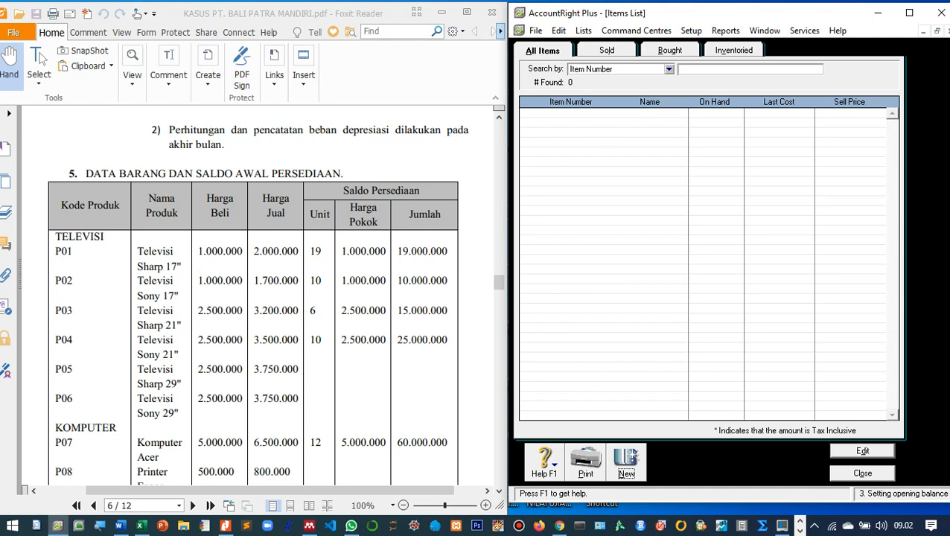
click(626, 462)
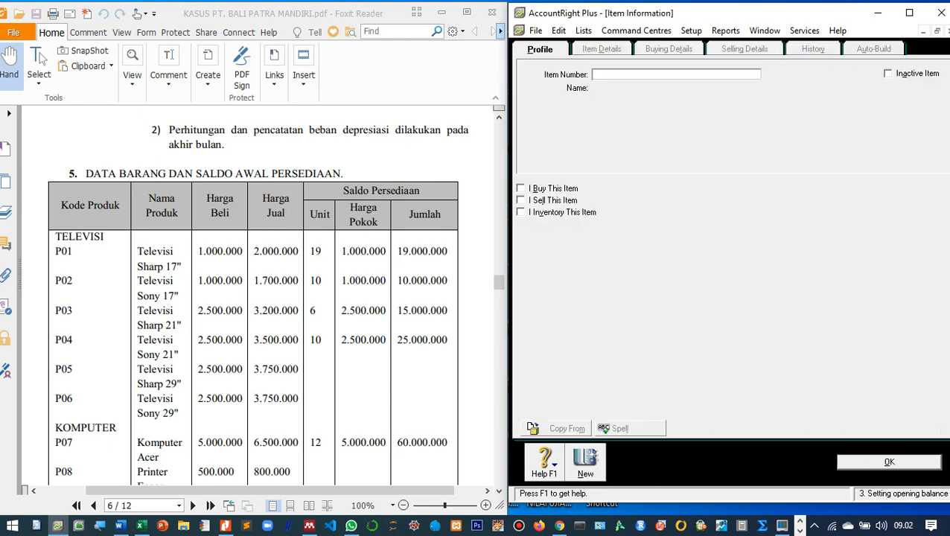
text(P01)
key(Tab)
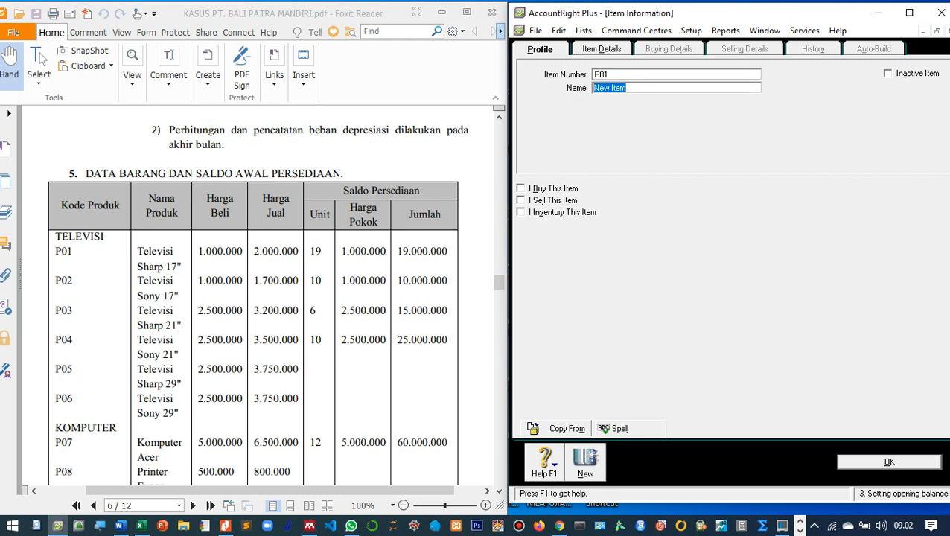
text(Televisi Sharp 17")
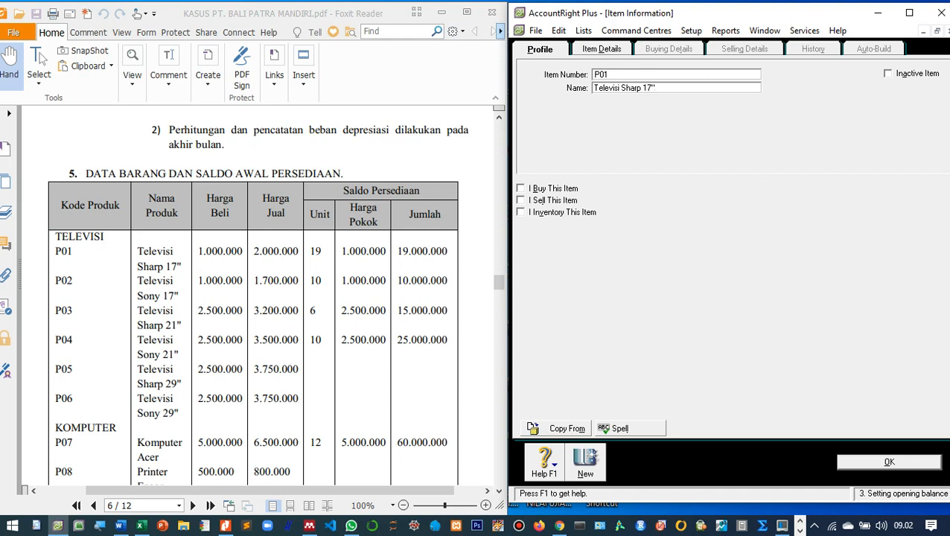
Tick I Buy, I Sell and I Inventory This Item for P01.
key(Tab)
key(space)
key(Tab)
key(space)
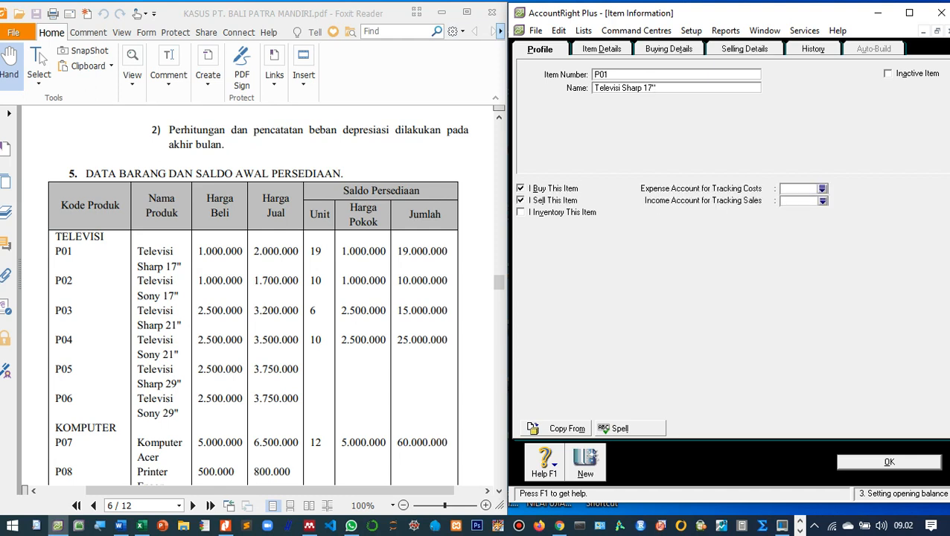
key(Tab)
key(space)
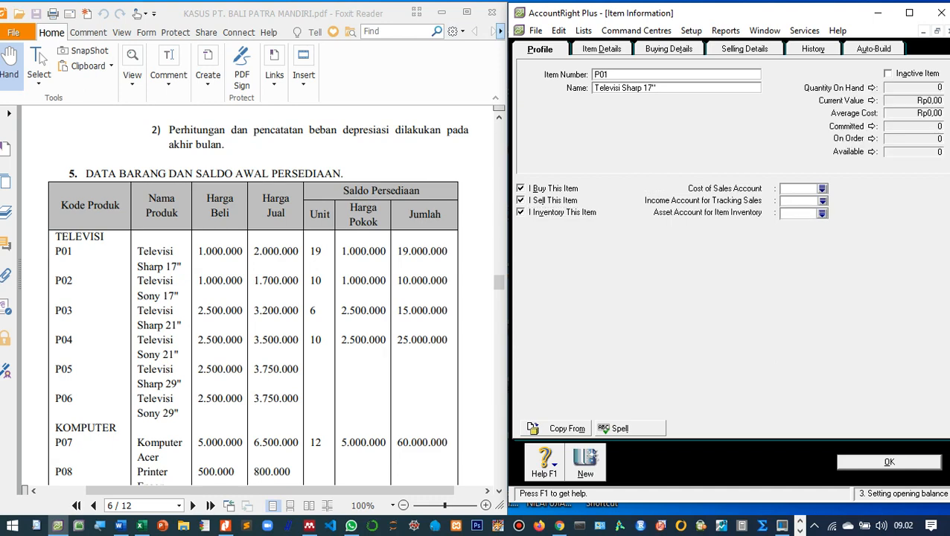
Assign P01 cost of sales 5-1000, income 4-1000 Penjualan, and asset 1-1300 Persediaan Barang Dagang.
text(5)
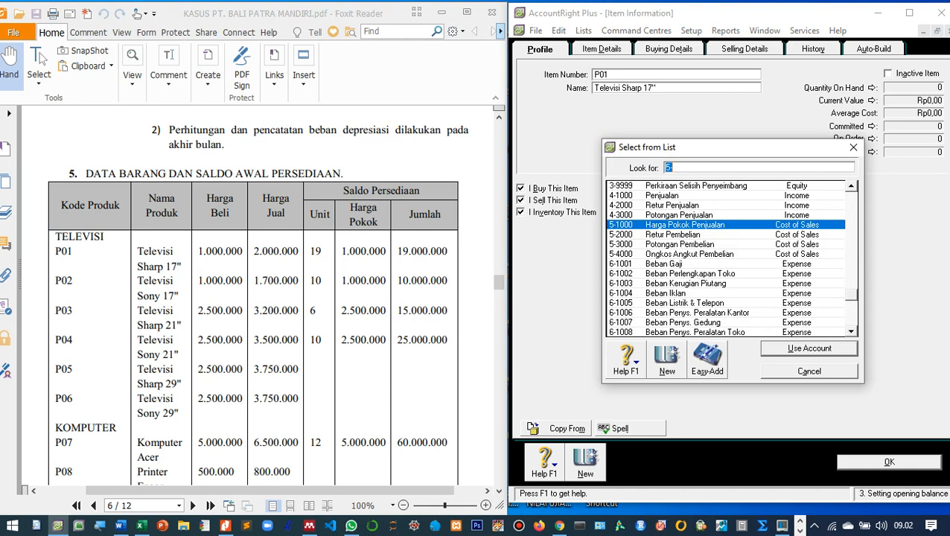
key(Escape)
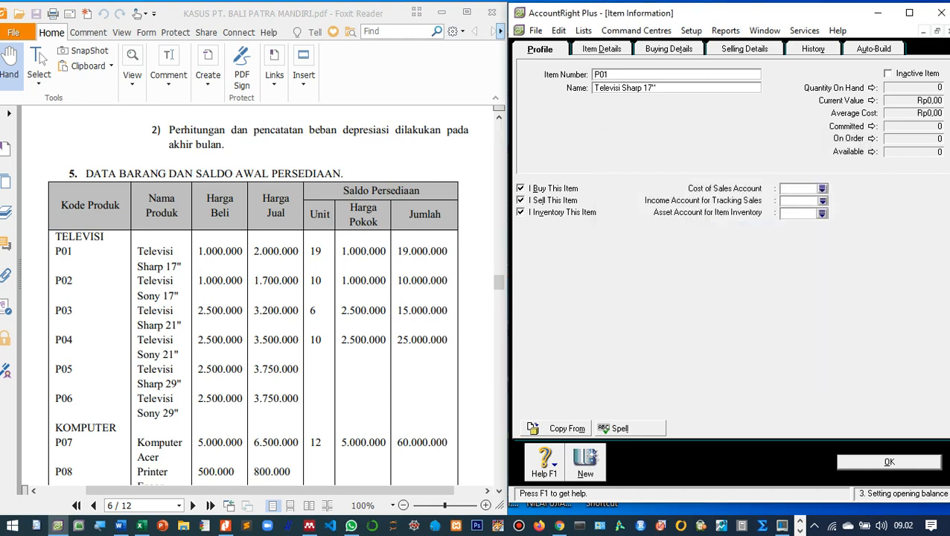
text(5)
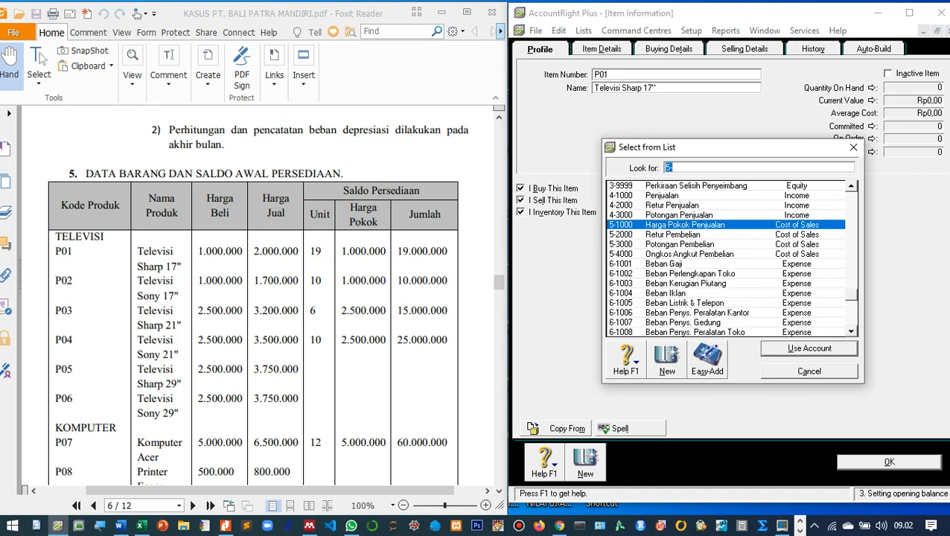
text(5-1000)
key(Return)
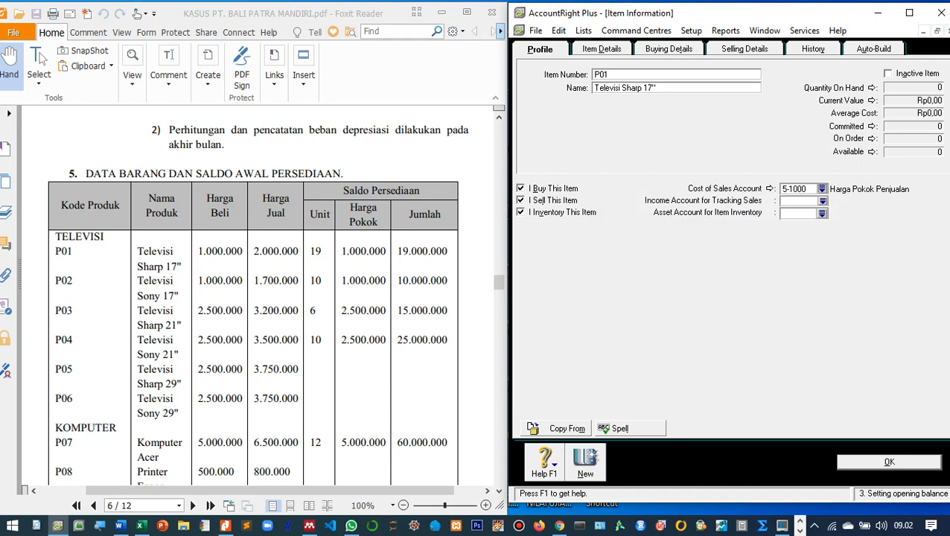
click(822, 201)
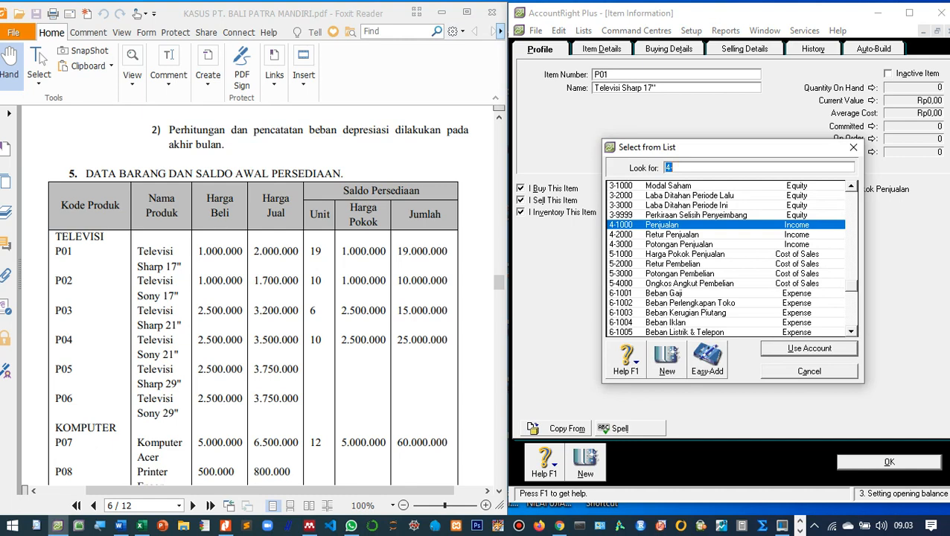
key(Return)
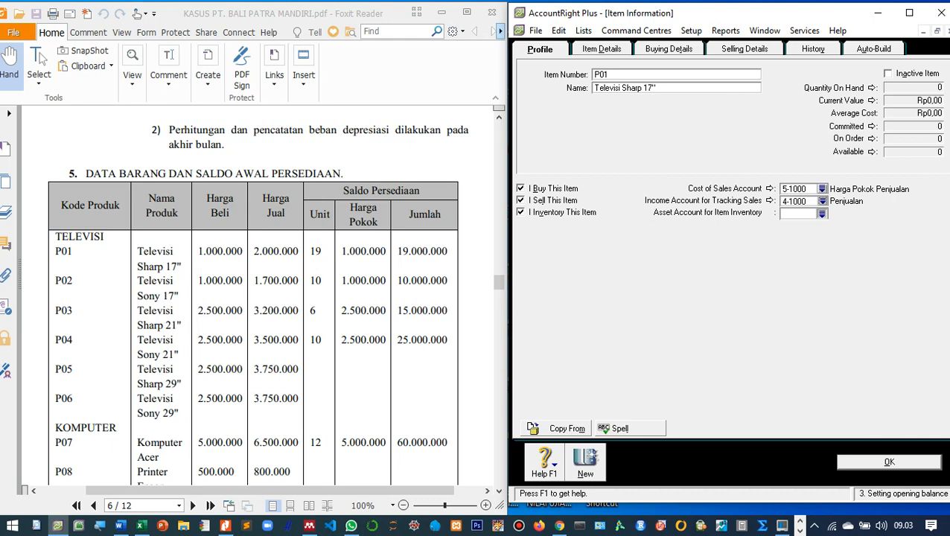
click(822, 213)
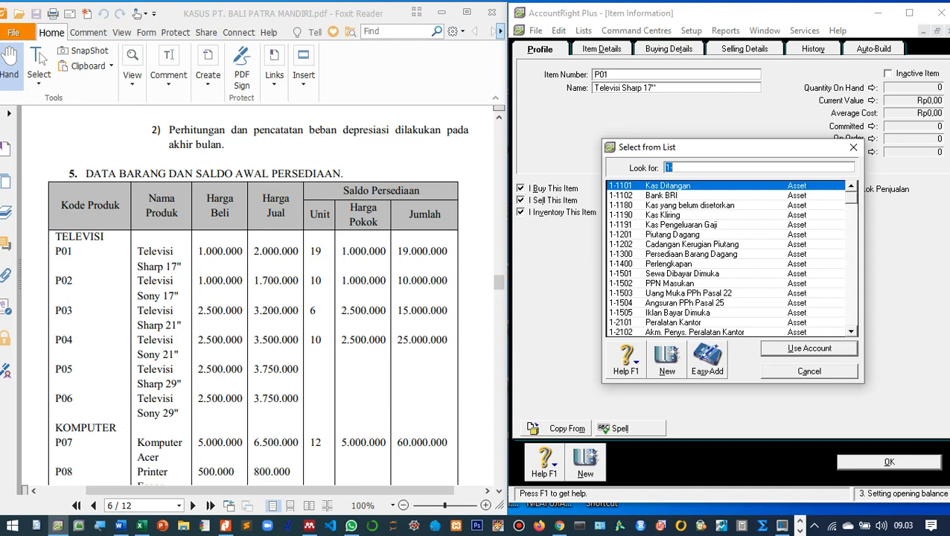
text(1-1300)
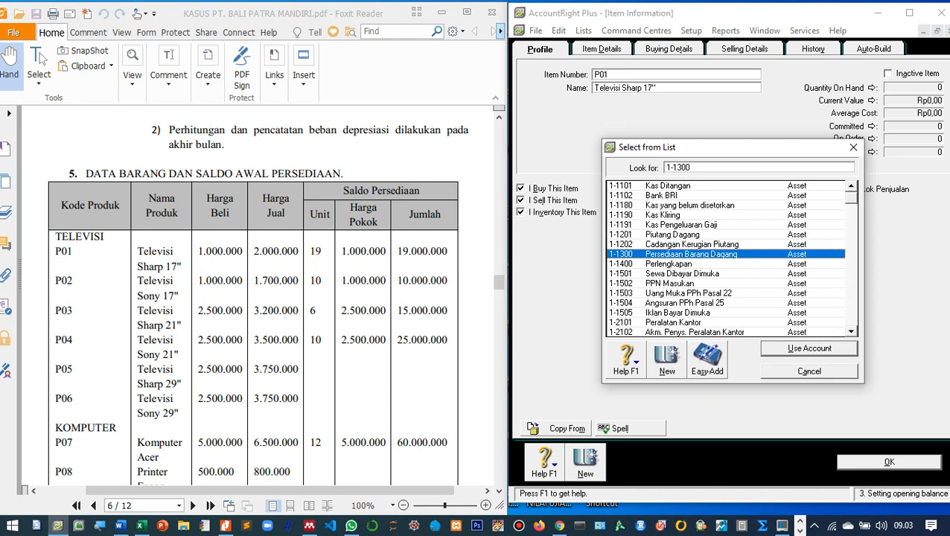
key(Return)
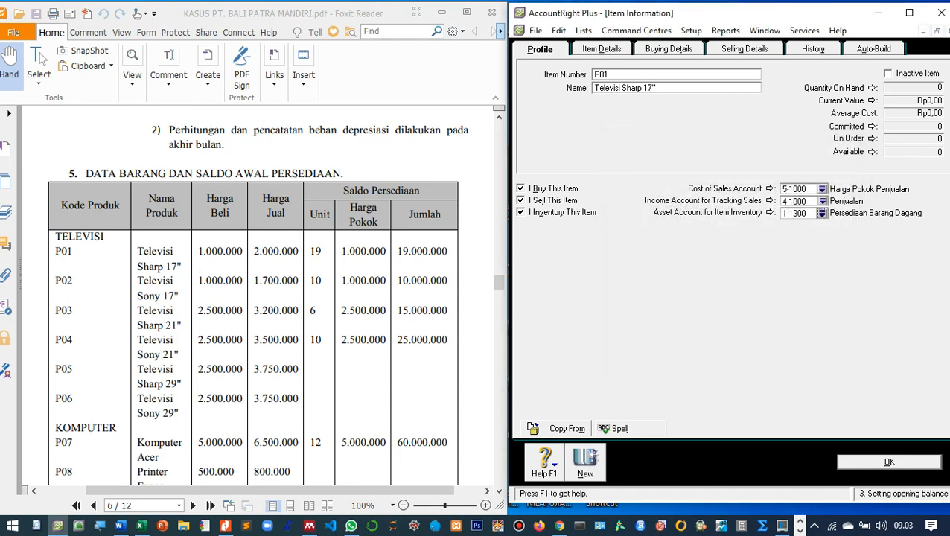
Set PPN as P01's tax code when bought.
click(668, 50)
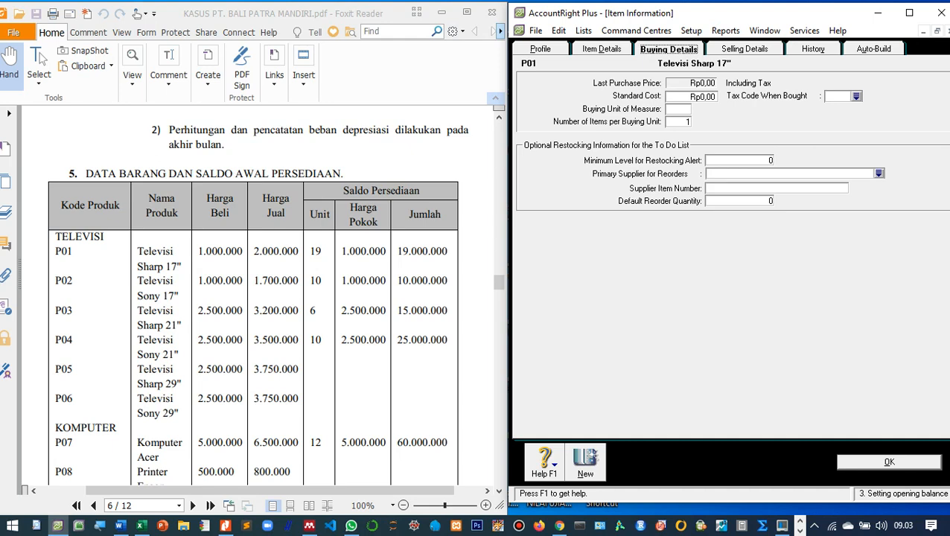
click(856, 96)
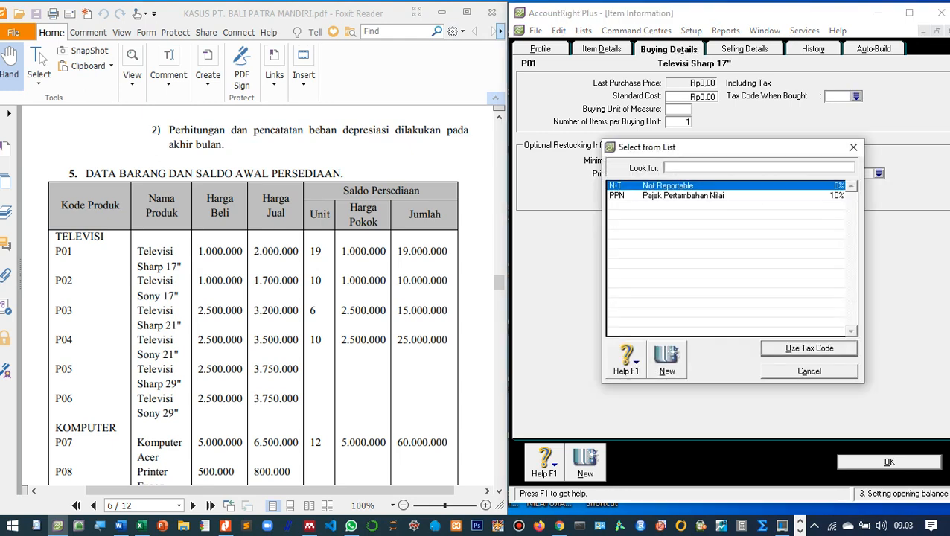
text(PPN)
key(Return)
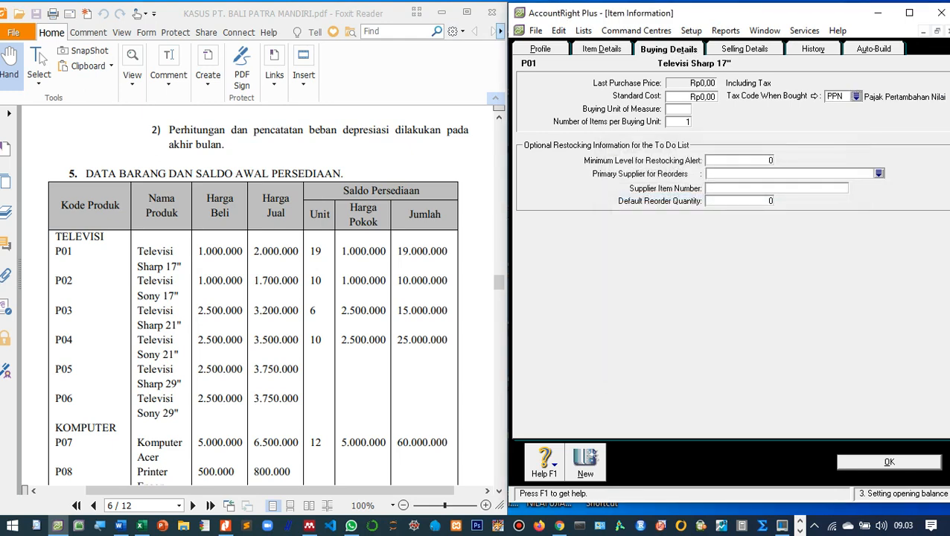
Set P01's tax code when sold to PPN and its selling unit to Unit.
click(744, 49)
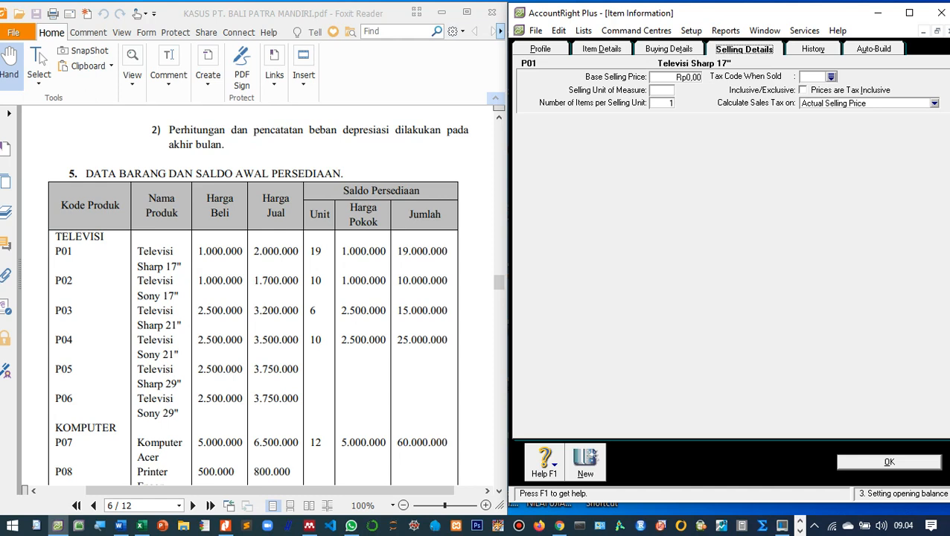
click(831, 77)
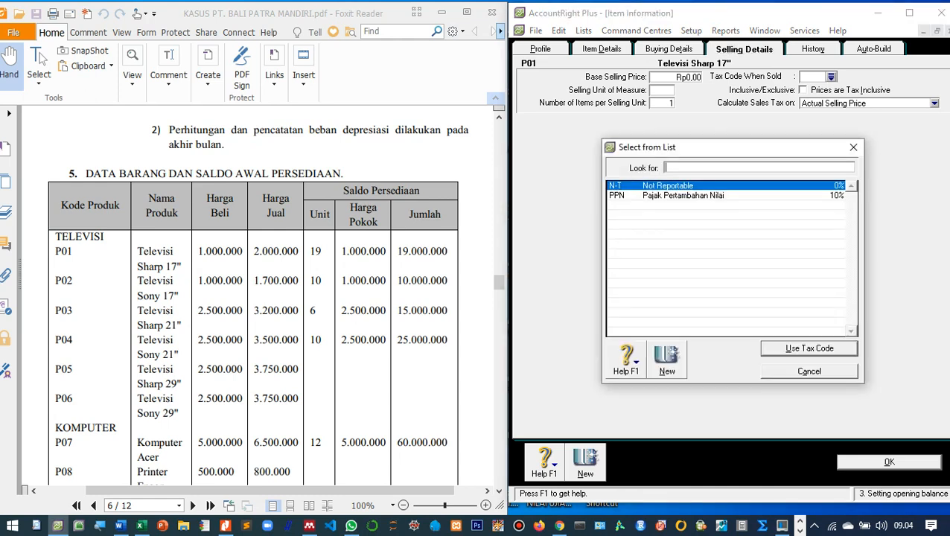
text(PPN)
key(Return)
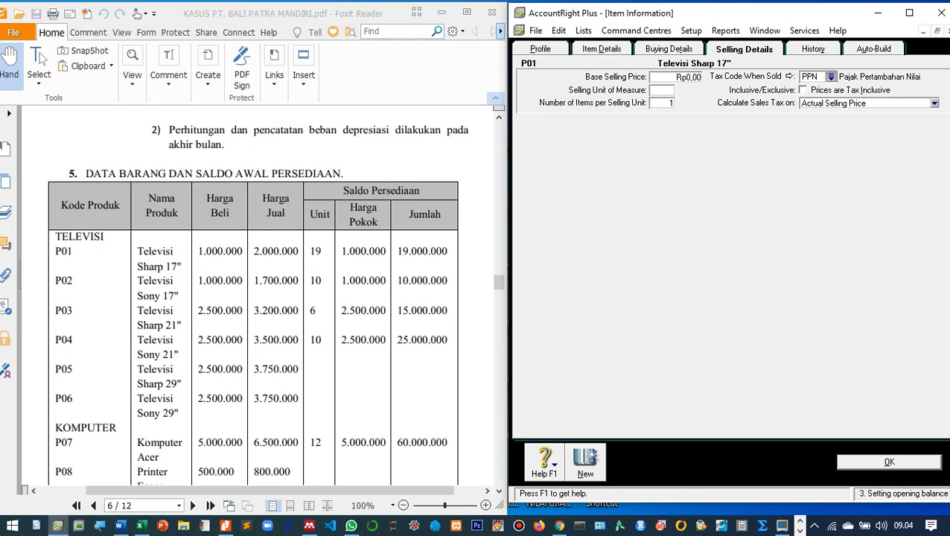
key(Tab)
text(Unit)
click(669, 49)
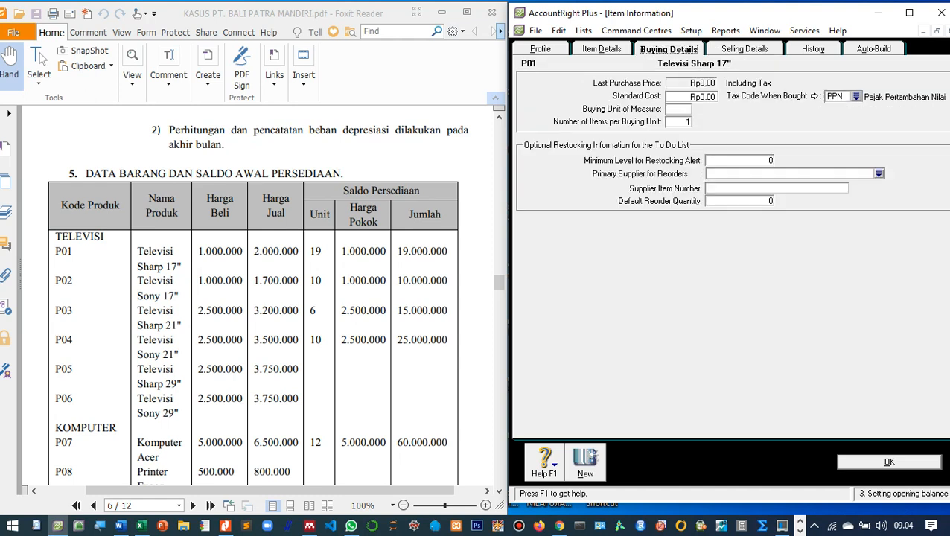
Set P01's buying unit to Unit and its standard cost to Rp1.000.000.
key(Tab)
text(Unit)
key(shift+Tab)
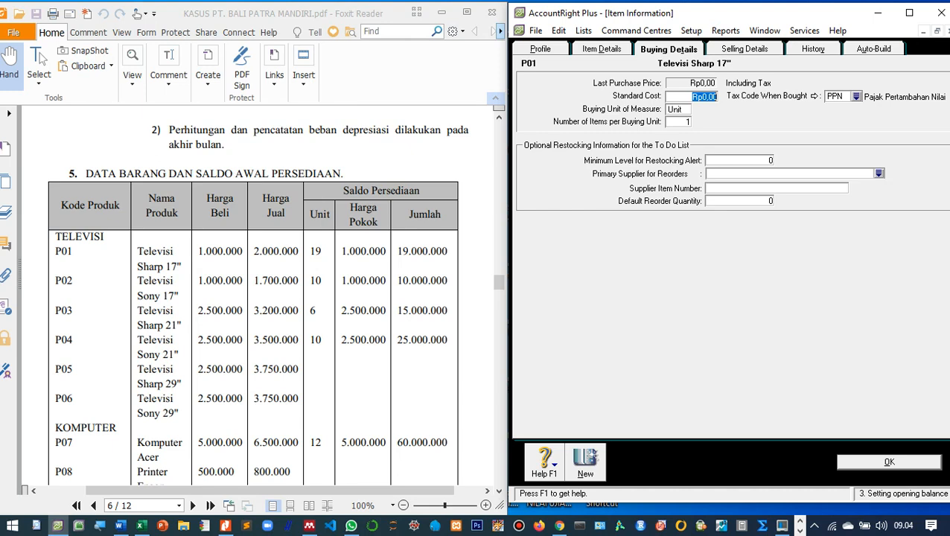
text(1000000)
key(Tab)
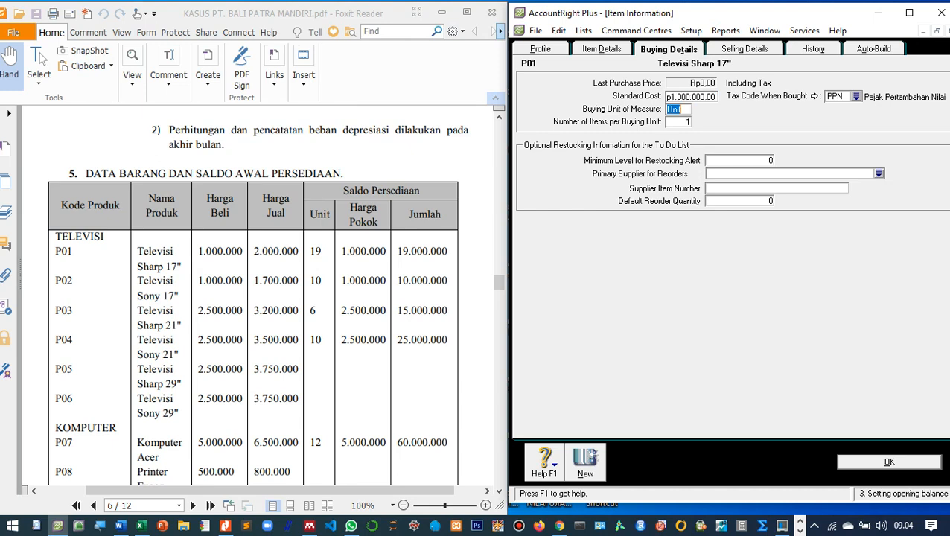
Give P01 a base selling price of Rp2.000.000 and save the item.
click(745, 49)
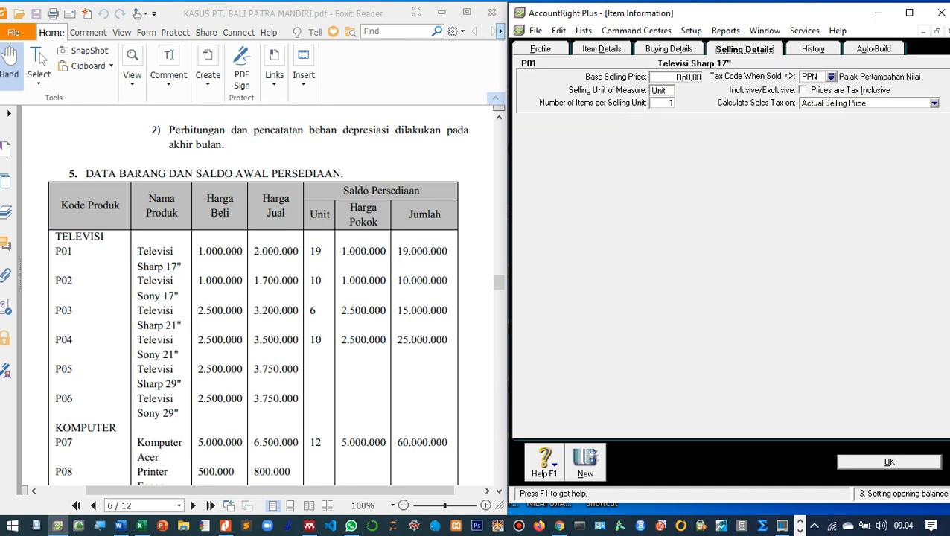
key(Tab)
text(2000000)
key(Tab)
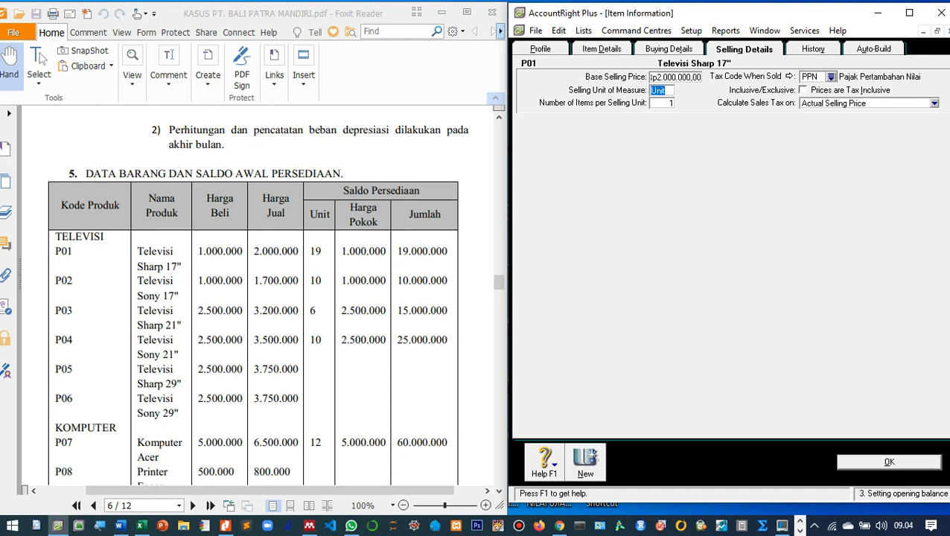
key(Return)
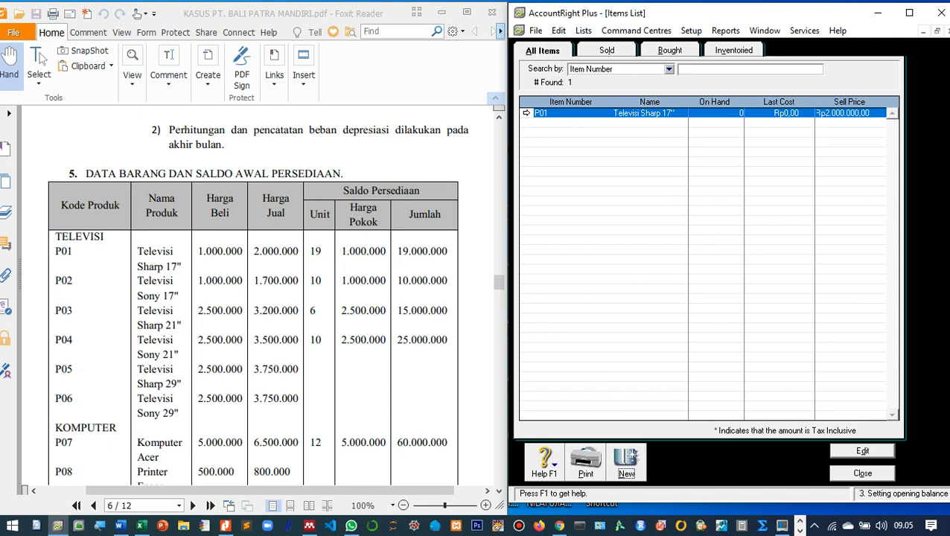
key(alt+n)
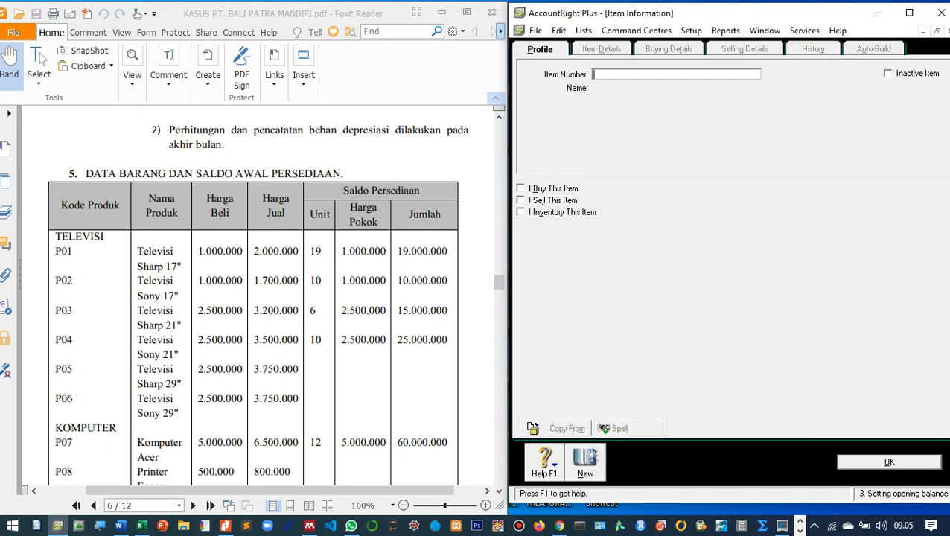
Create item P02 'Televisi Sony 17"' marked I Buy, I Sell and I Inventory, and save it.
text(P02)
key(Tab)
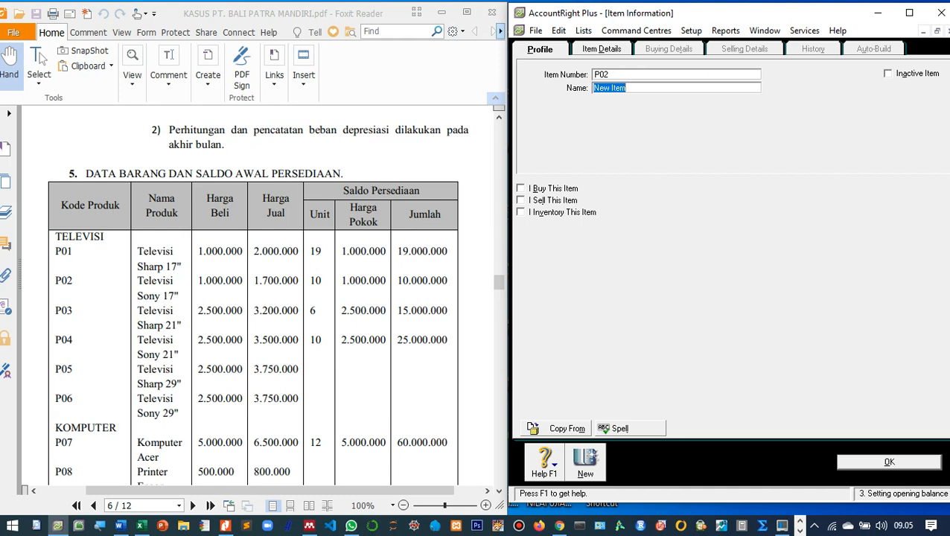
text(Televisi Sony 17")
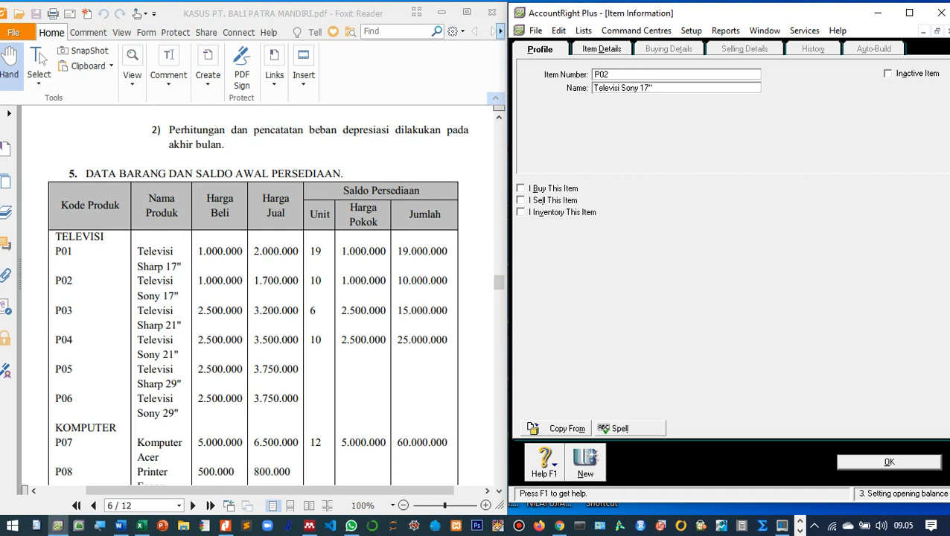
key(Tab)
key(space)
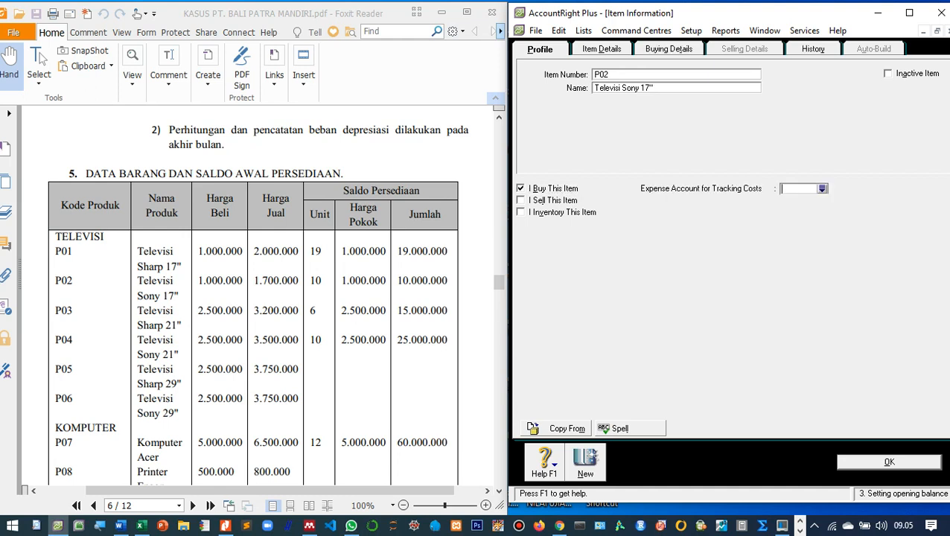
key(Tab)
key(space)
key(Tab)
key(space)
key(Tab)
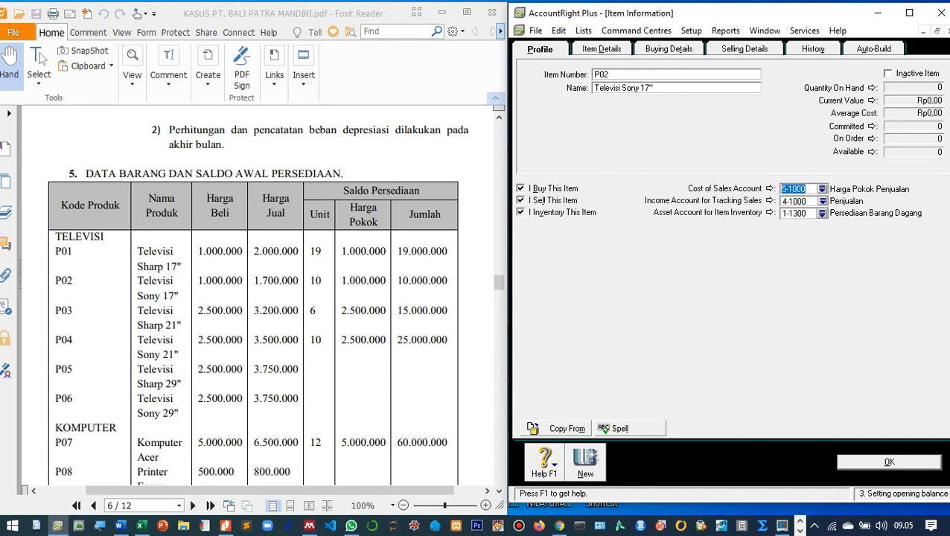
key(Return)
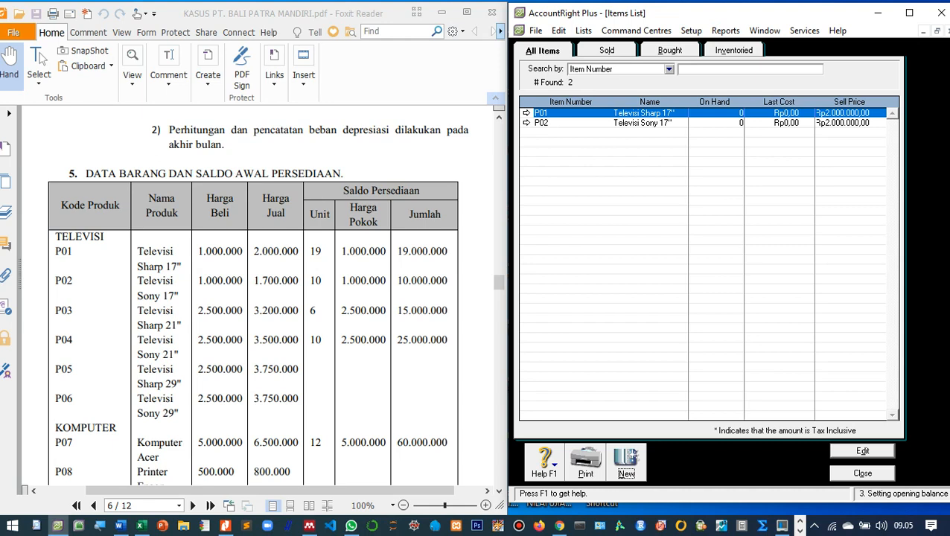
Reopen P02 and set its standard cost to 1.000.000 on Buying Details.
double_click(641, 123)
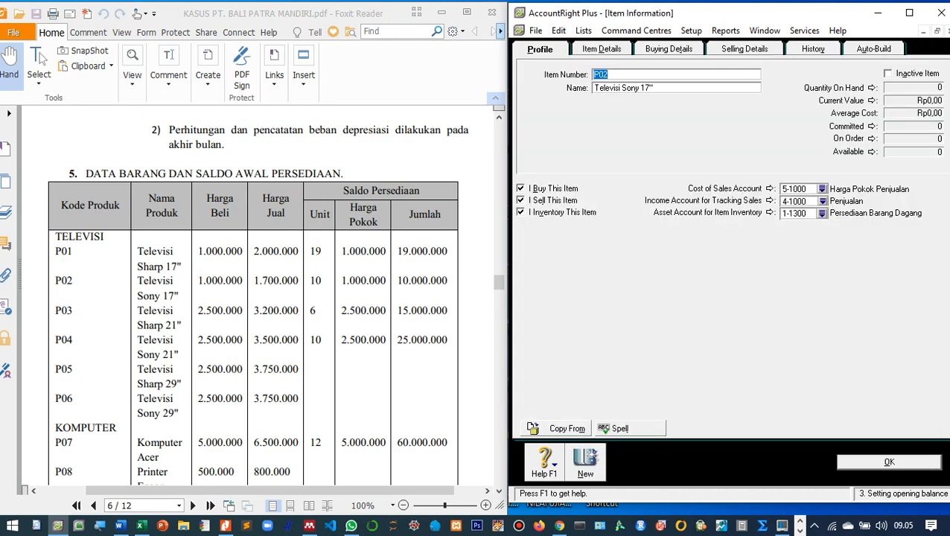
click(669, 49)
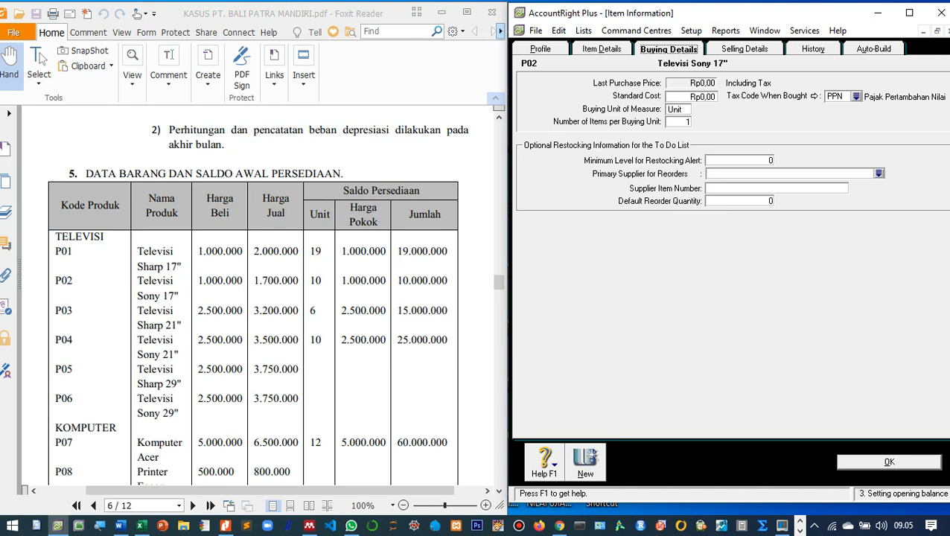
key(Return)
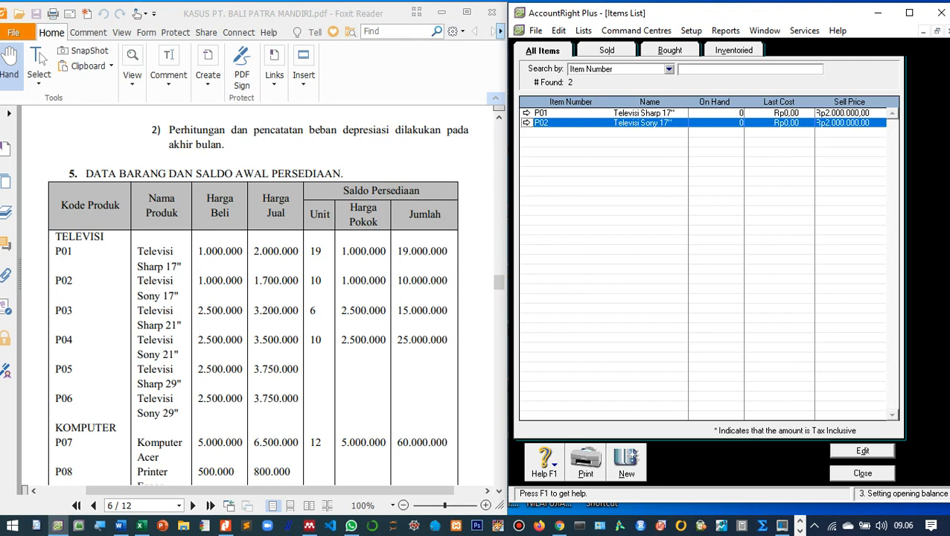
double_click(643, 123)
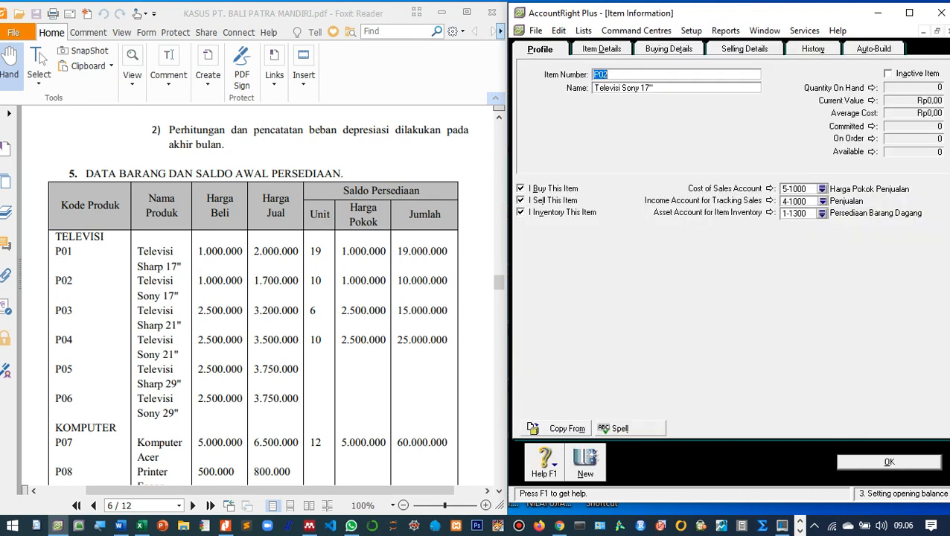
click(668, 49)
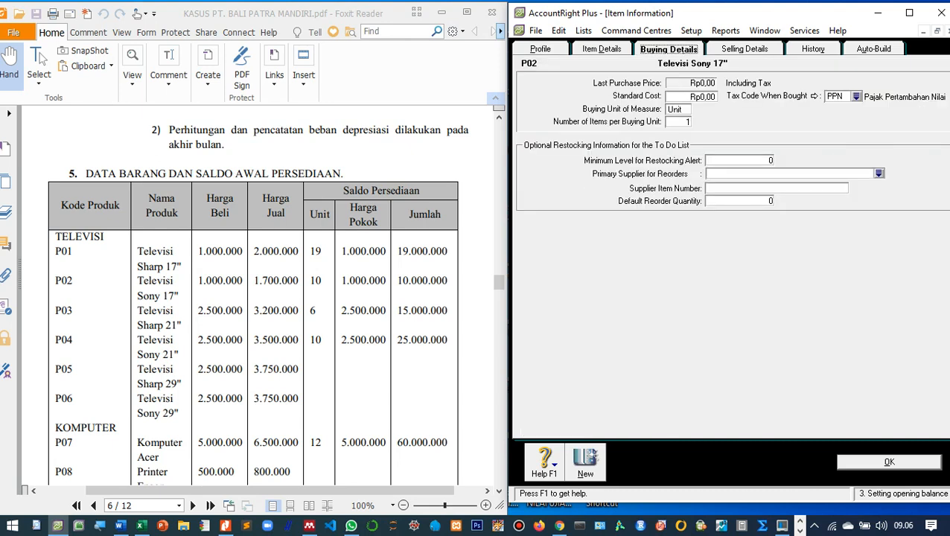
key(Tab)
text(1.000.)
text(000)
key(Tab)
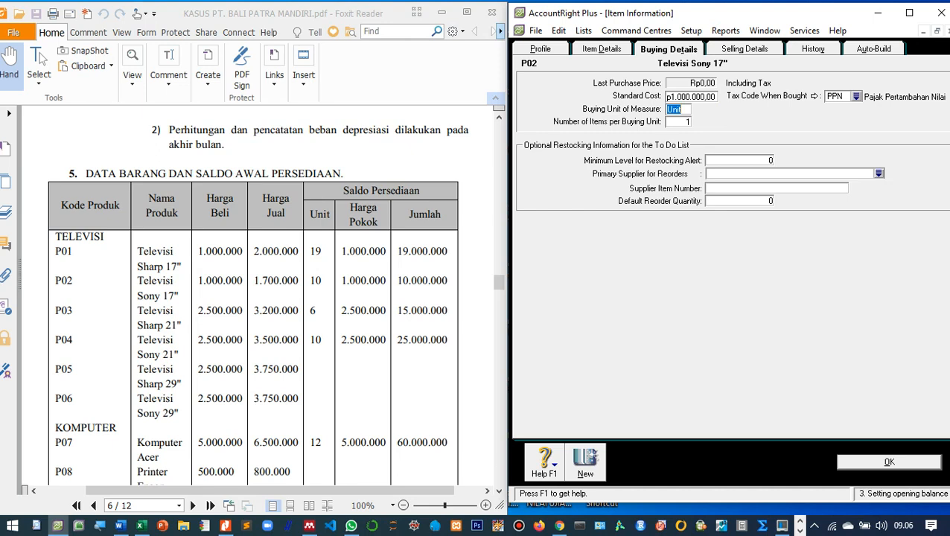
Set P02's base selling price to 1.700.000 and save the item.
key(alt+g)
key(Tab)
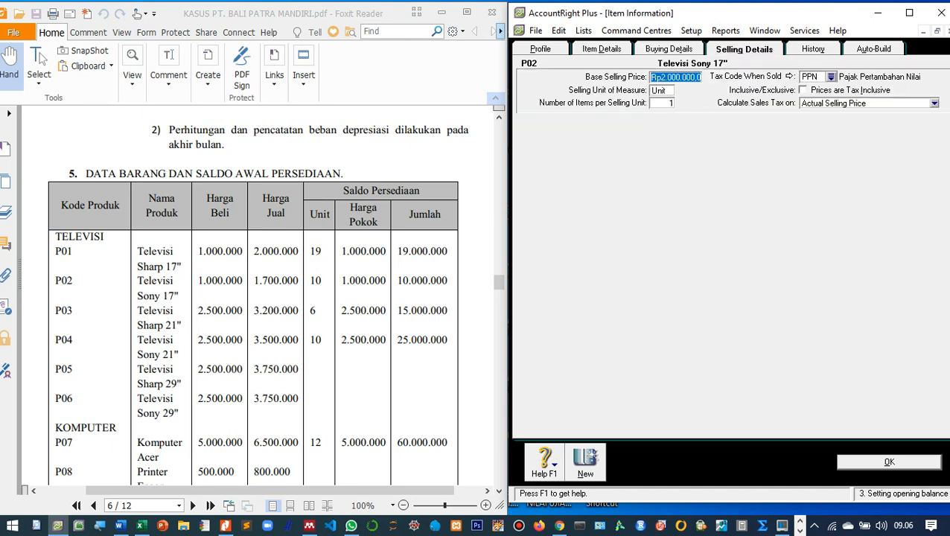
text(1700000)
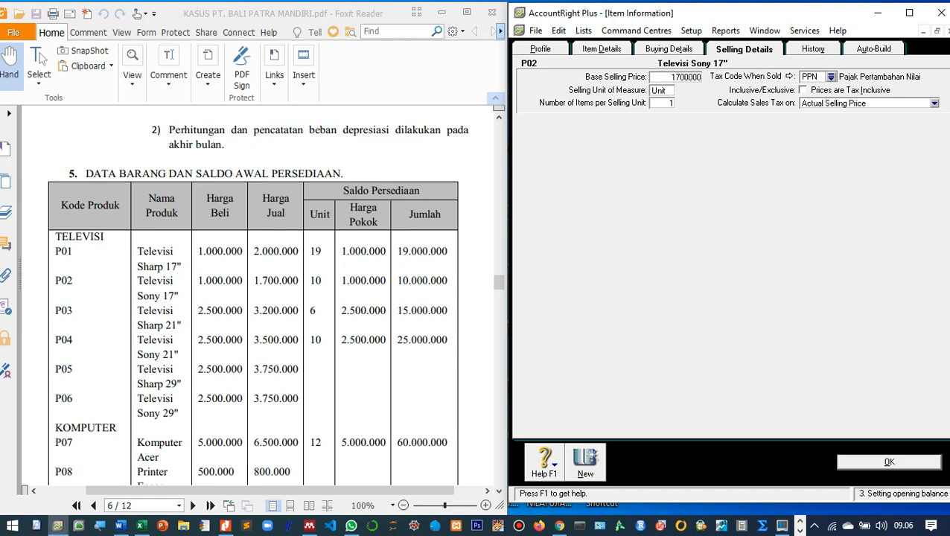
key(Tab)
key(Return)
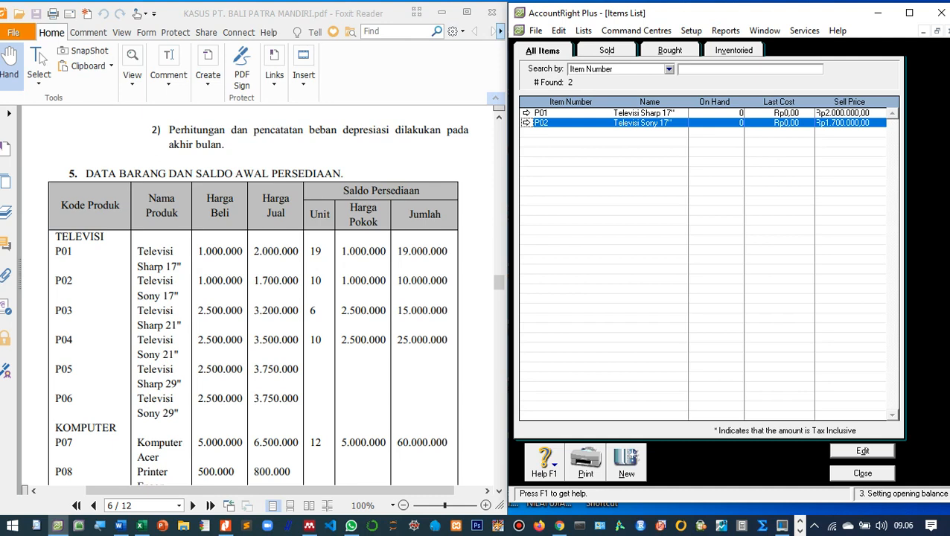
Start new item P03 'Televisi Sharp 21"' marked I Buy, I Sell and I Inventory.
click(626, 462)
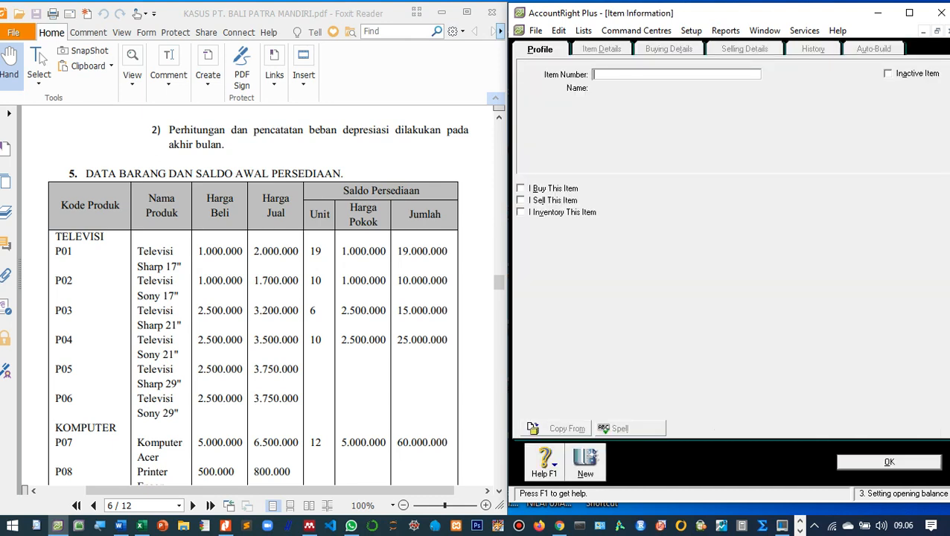
text(P03)
key(Tab)
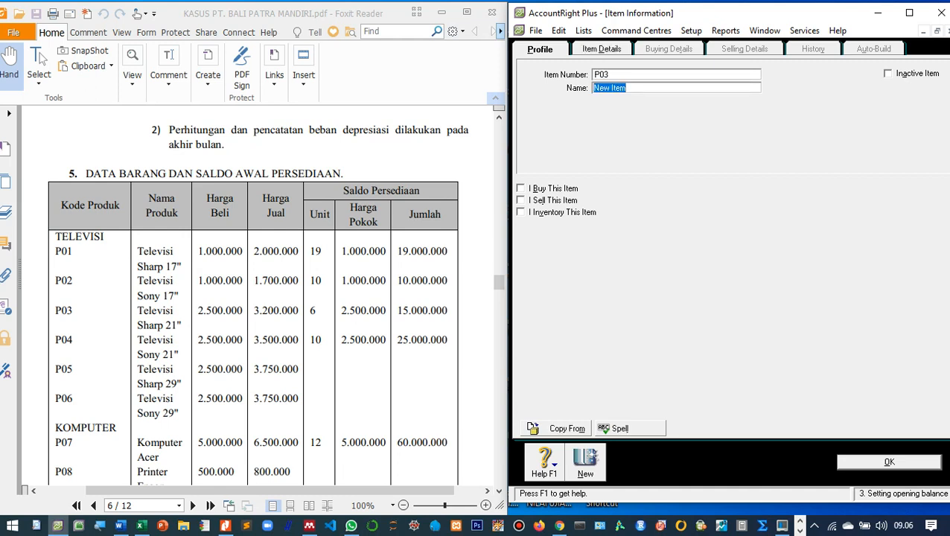
text(Televisi Sharp 21")
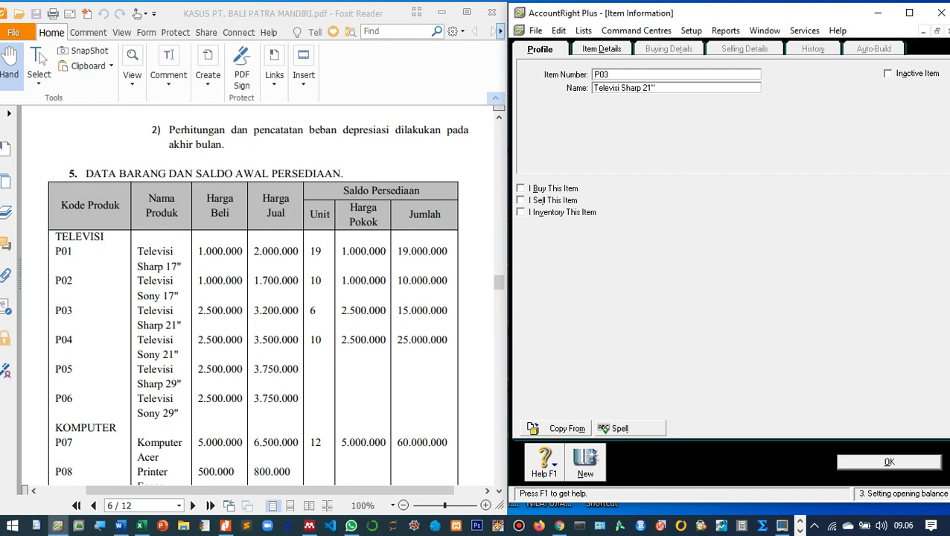
key(Tab)
key(space)
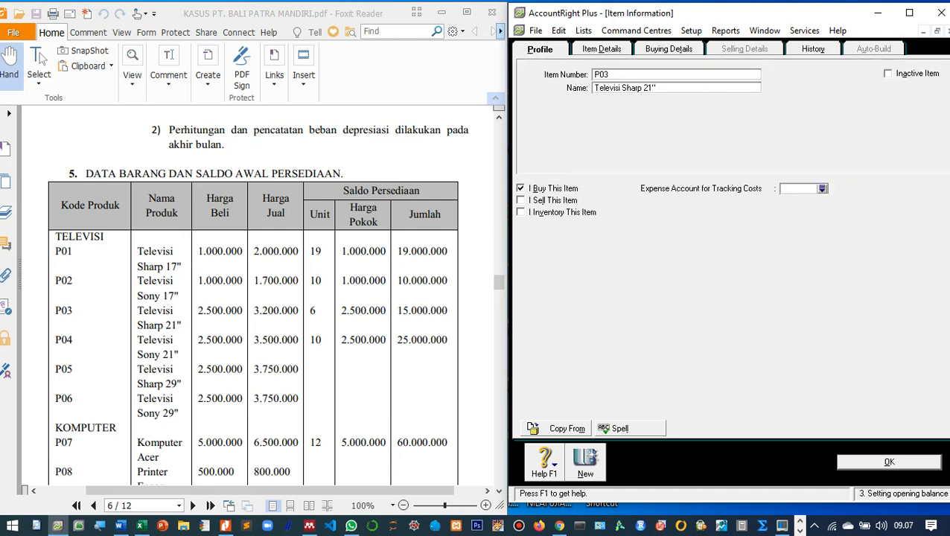
key(Tab)
key(space)
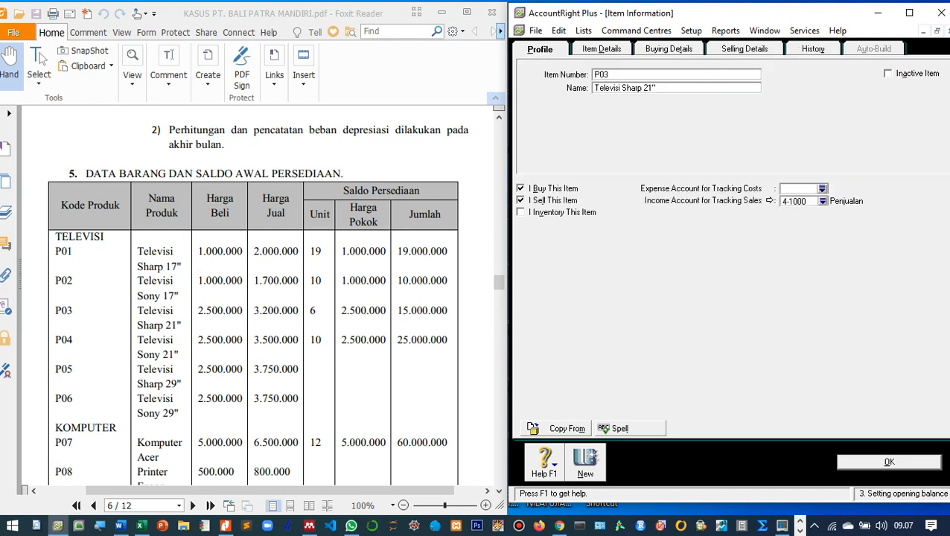
key(Tab)
key(space)
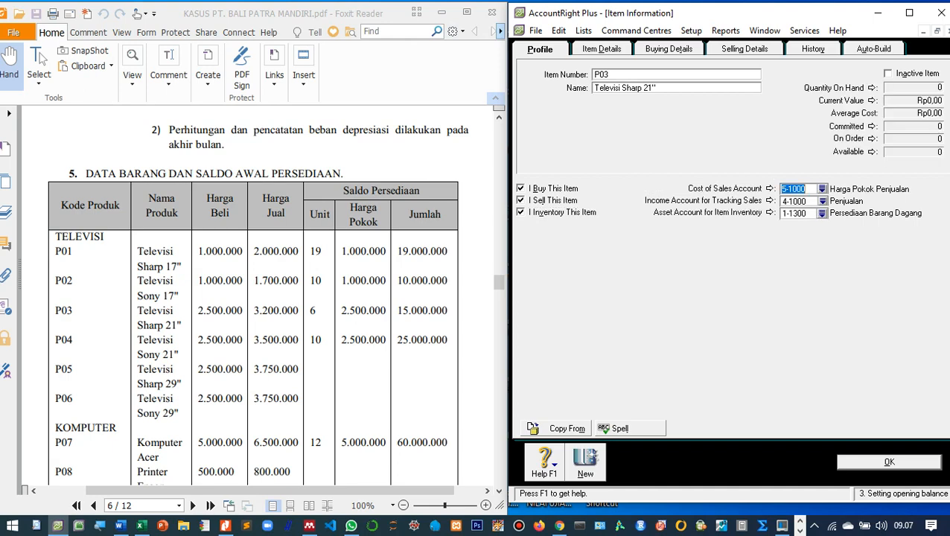
click(668, 49)
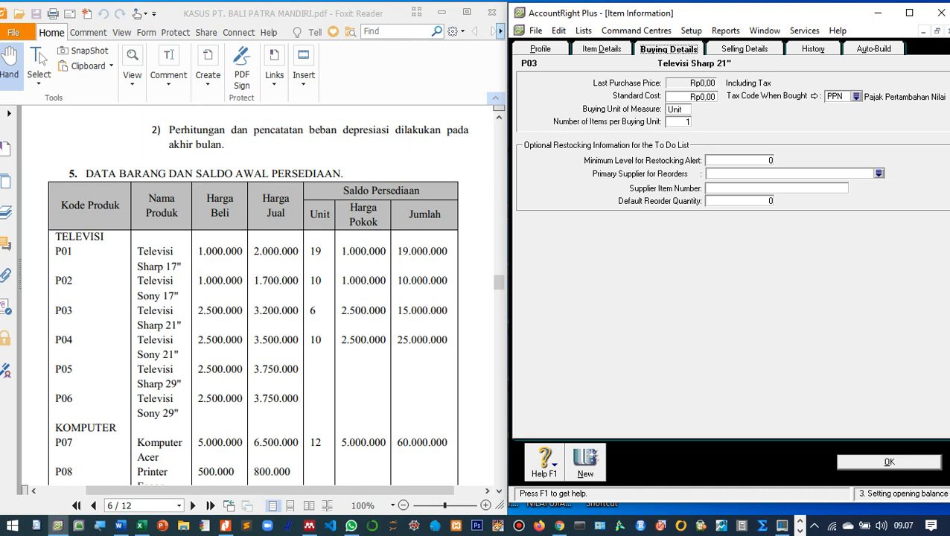
Give P03 standard cost 2.500.000 and base selling price 3.200.000, then save it.
key(Tab)
text(2.500.)
text(000)
key(Tab)
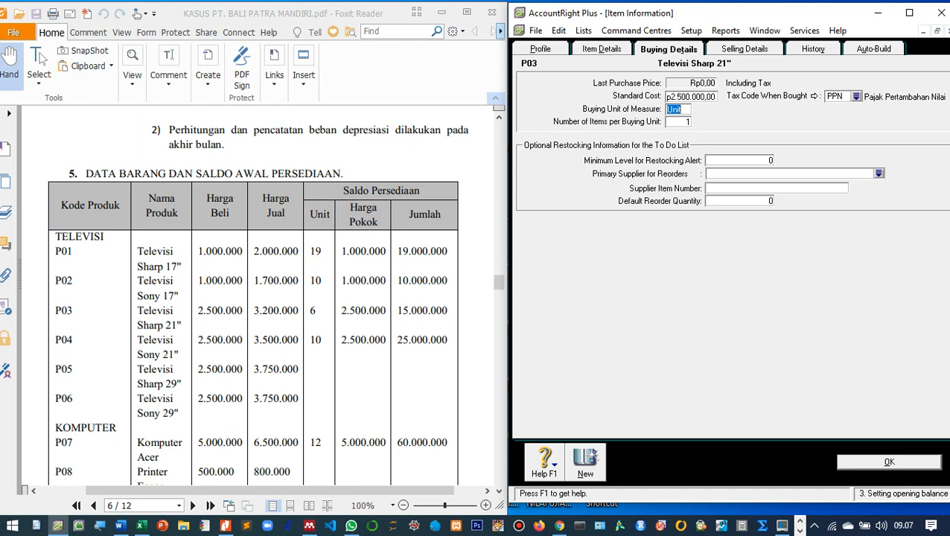
click(744, 49)
key(Tab)
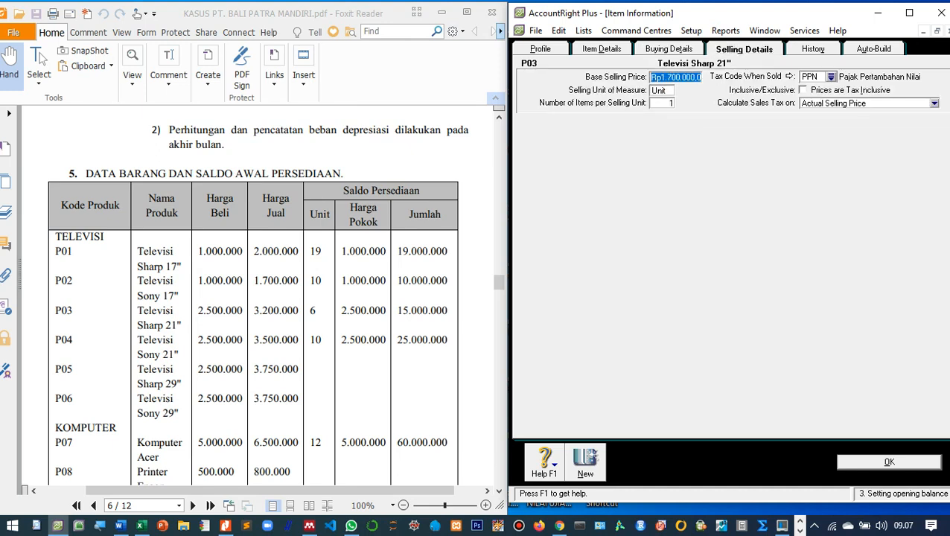
text(3.200.0)
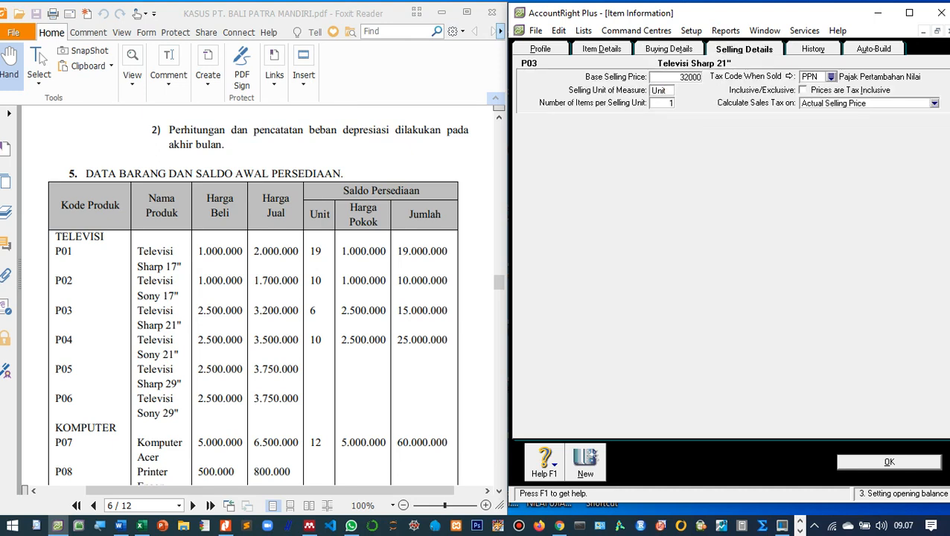
text(00)
key(Tab)
key(Return)
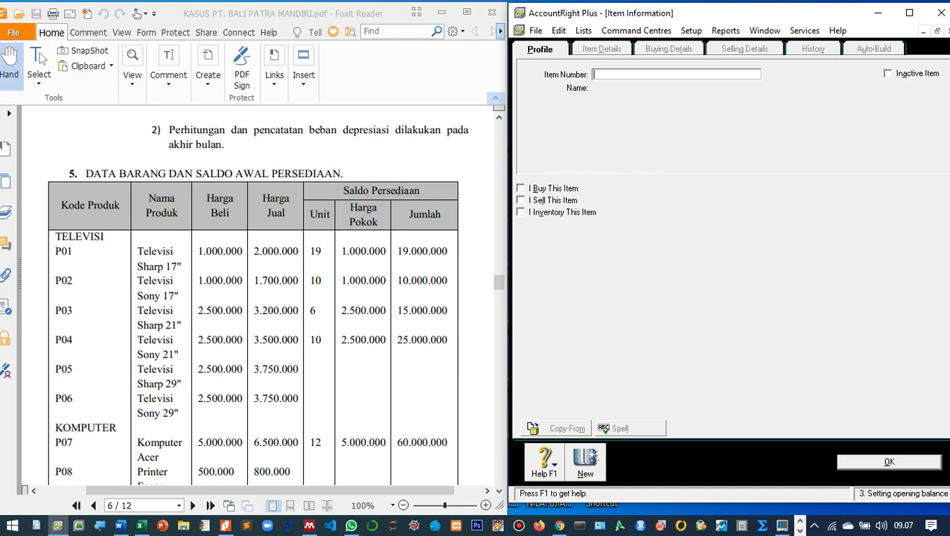
Enter item P04 'Televisi Sony 21"' marked I Buy, I Sell and I Inventory.
text(P04)
key(Tab)
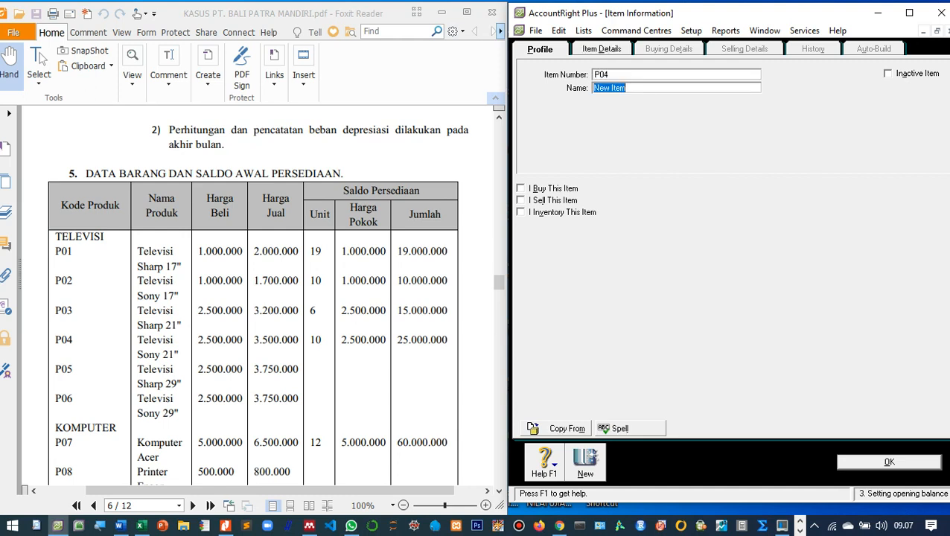
text(Televisi Sony 21")
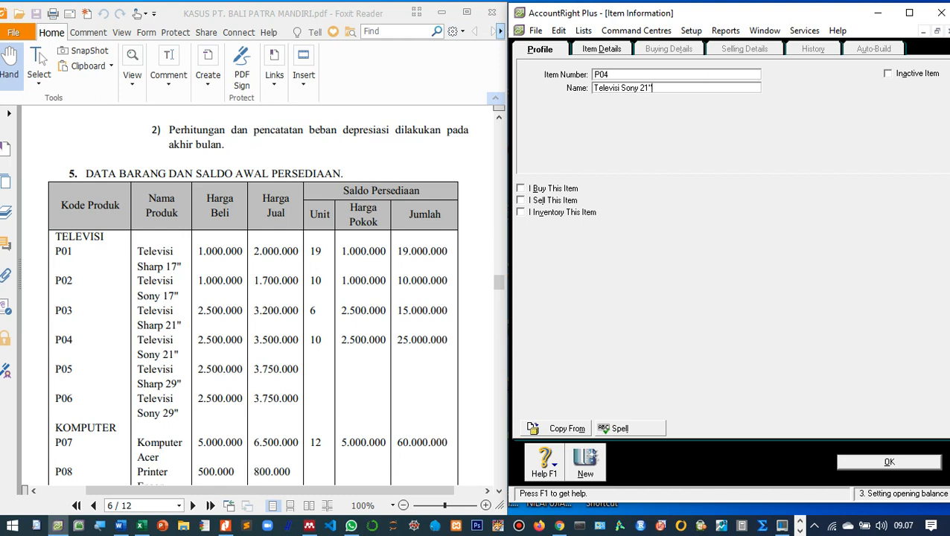
key(Tab)
key(space)
key(Tab)
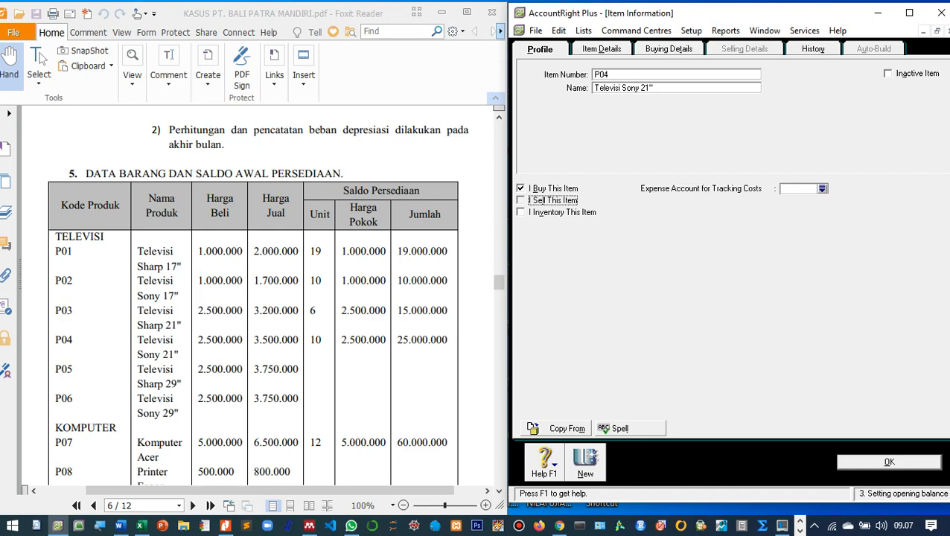
key(space)
key(Tab)
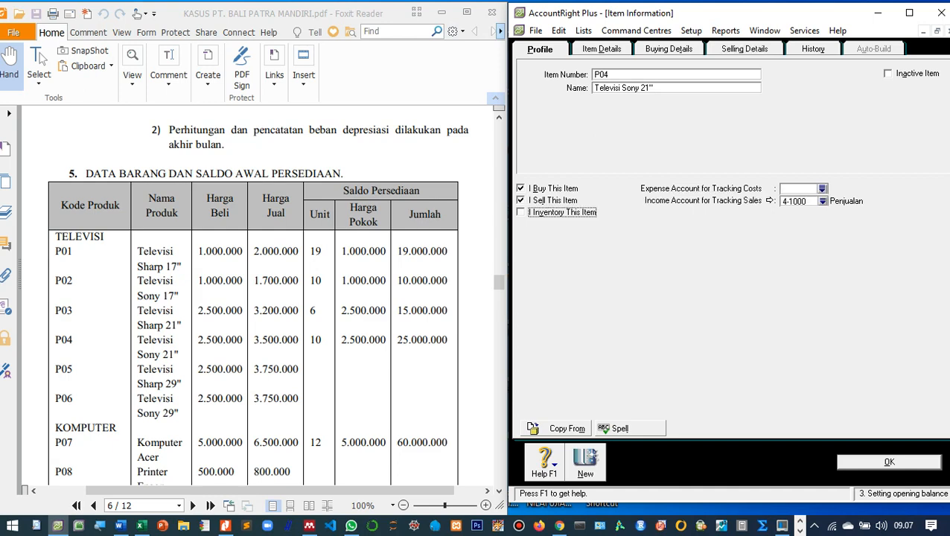
key(space)
key(Tab)
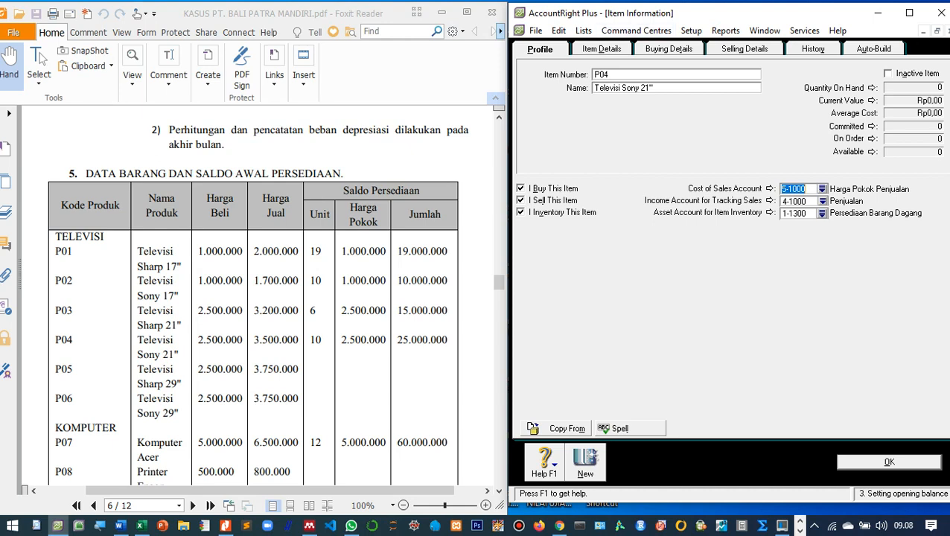
click(669, 49)
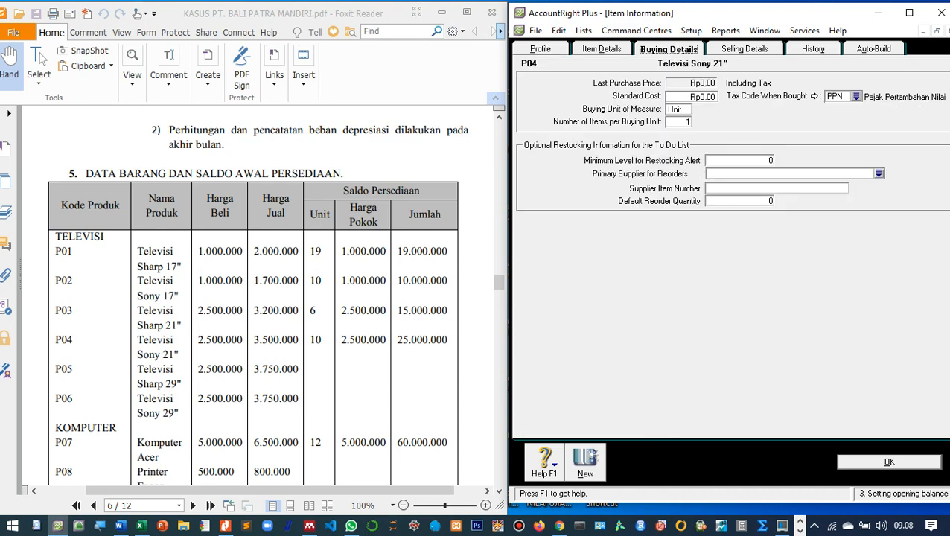
Give P04 standard cost 2.500.000 and base selling price 3.500.000, then save it.
key(Tab)
text(2500000)
key(Tab)
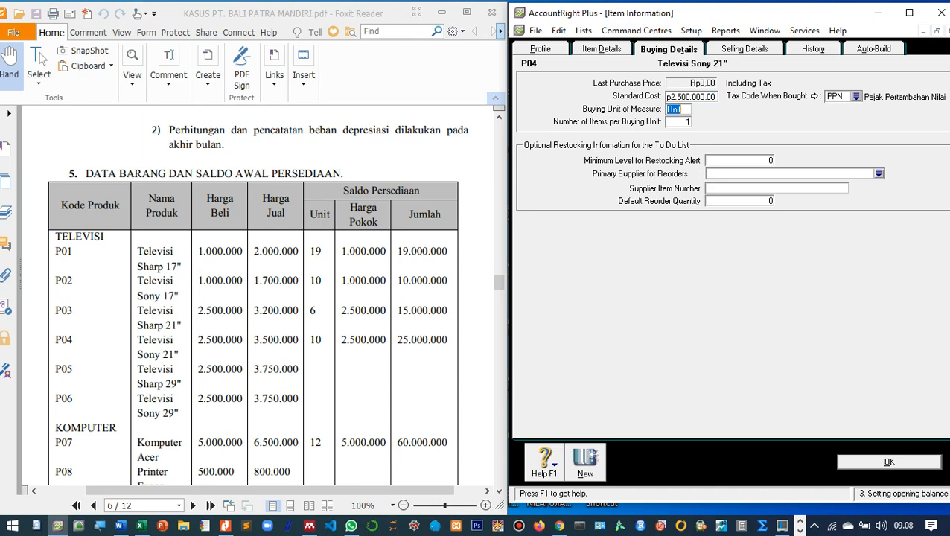
key(ctrl+Tab)
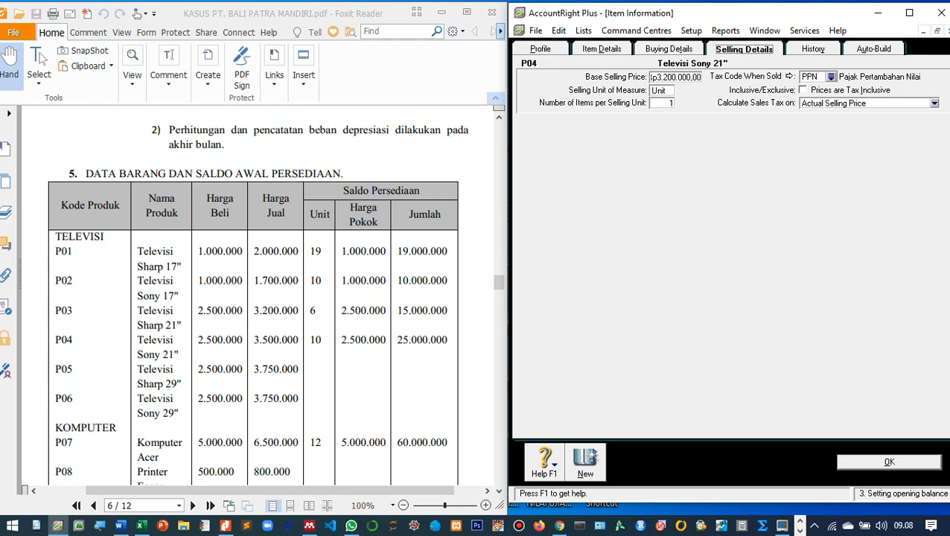
key(Tab)
text(3)
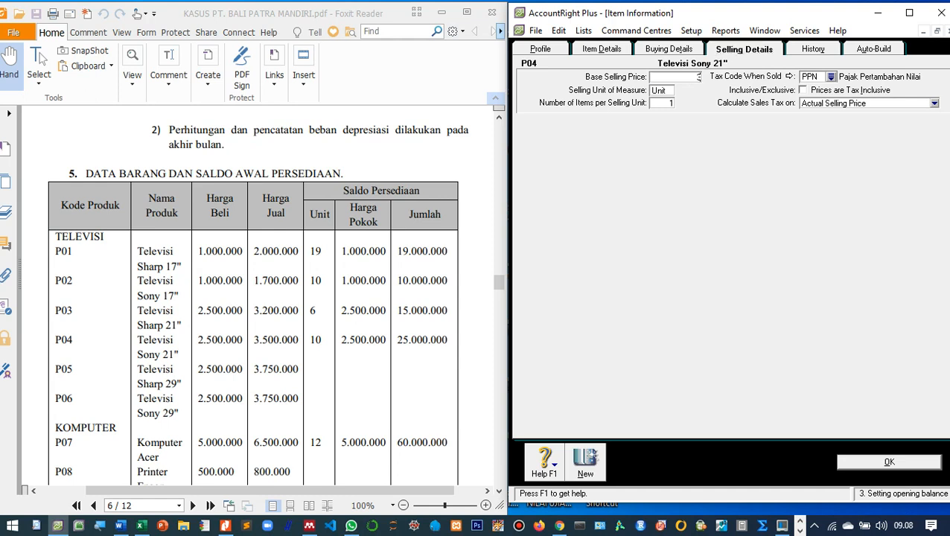
text(.500.000)
key(Tab)
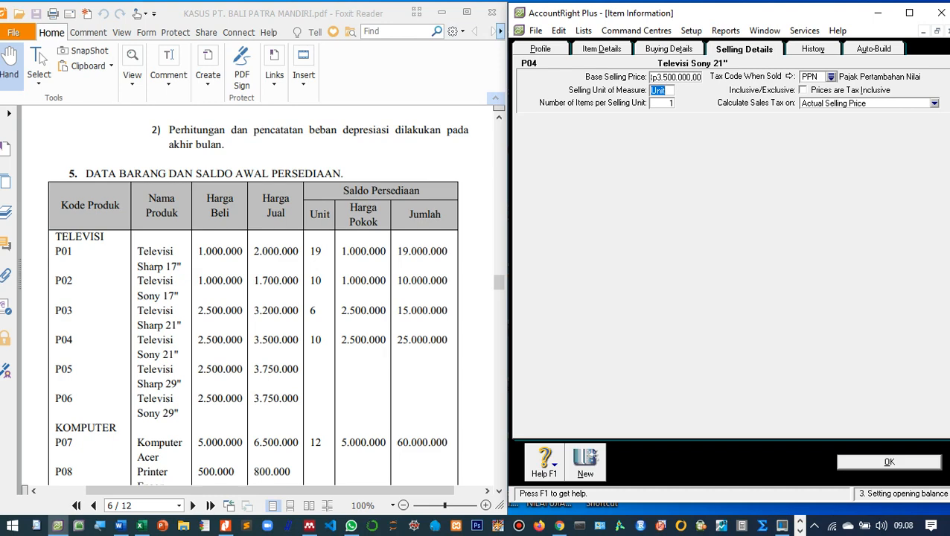
key(Return)
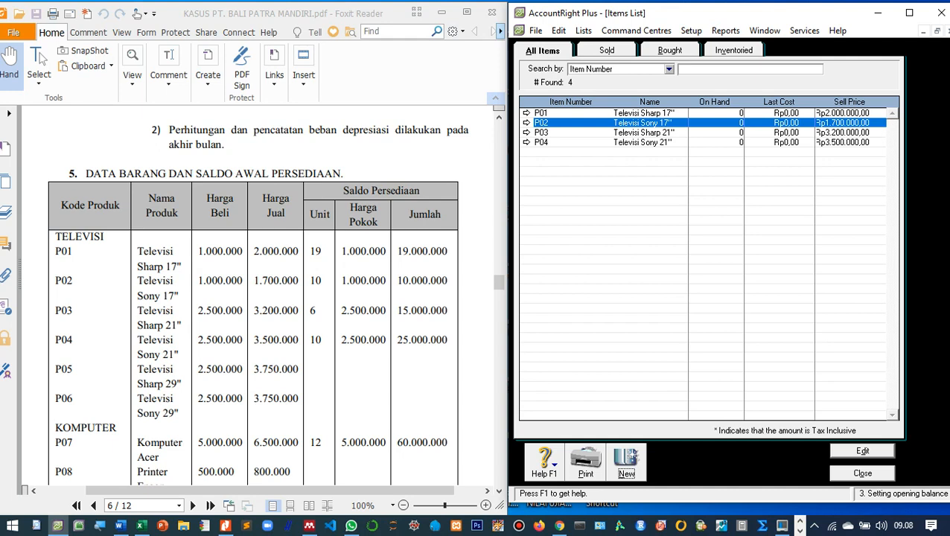
Create new item P05 'Televisi Sharp 29"' marked I Buy, I Sell and I Inventory.
key(ctrl+n)
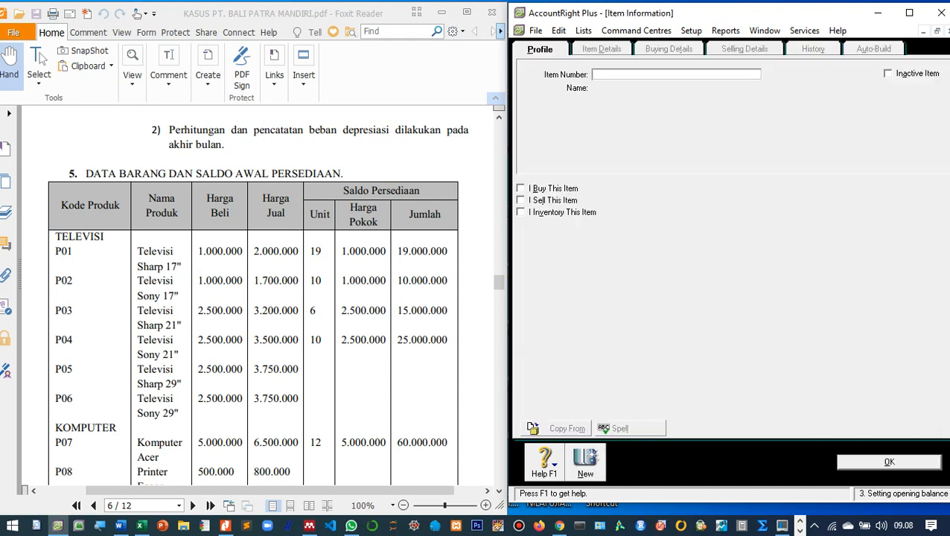
text(P05)
key(Tab)
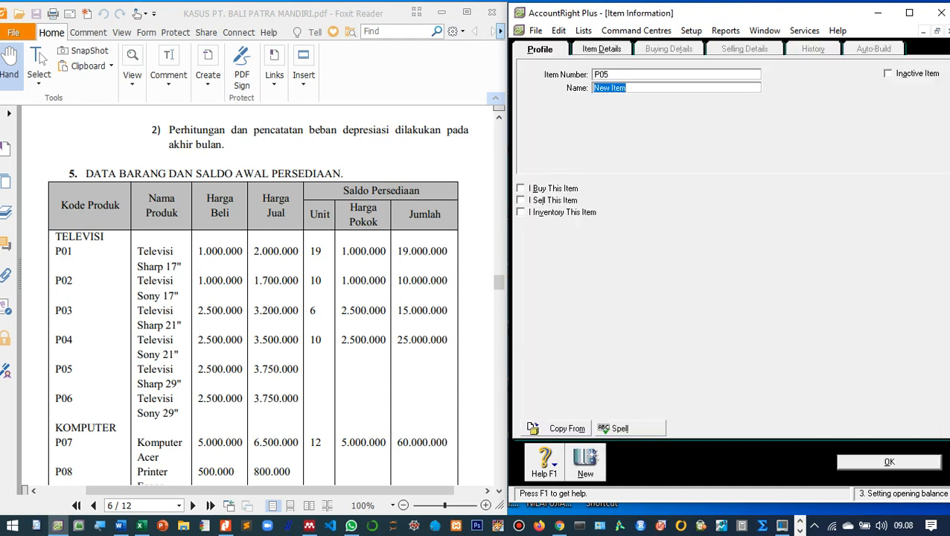
text(Televisi Sharp 2)
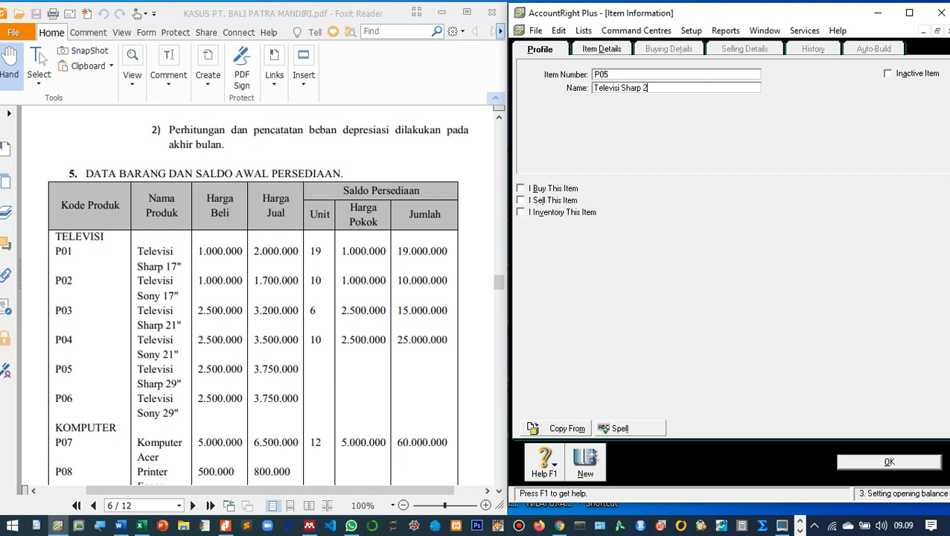
text(9")
key(Tab)
key(space)
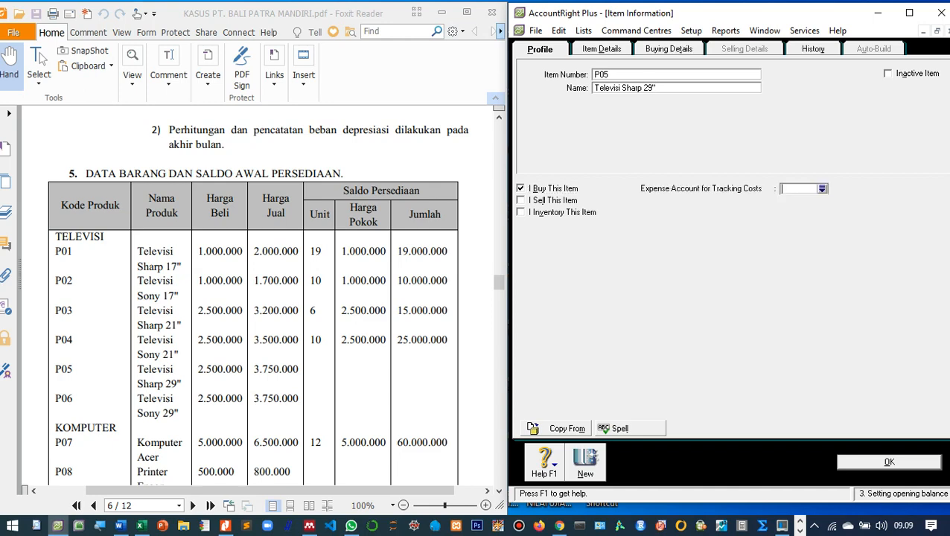
key(Tab)
key(space)
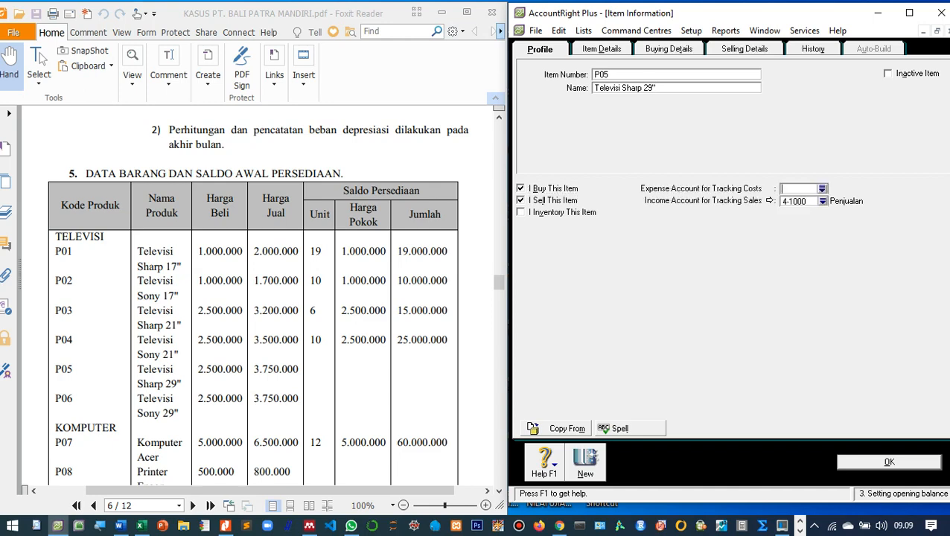
key(Tab)
key(space)
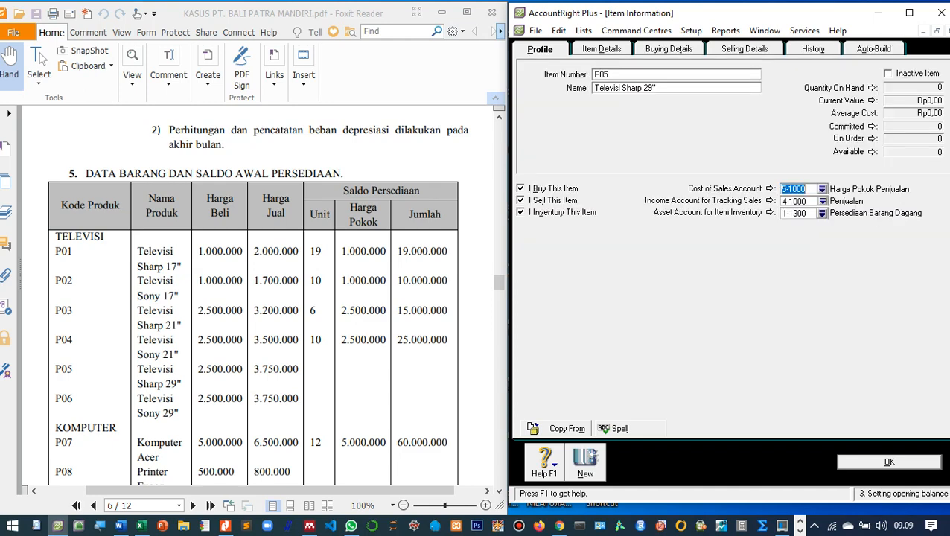
Give P05 standard cost 2.500.000 and base selling price 3.750.000, then save it.
key(alt+t)
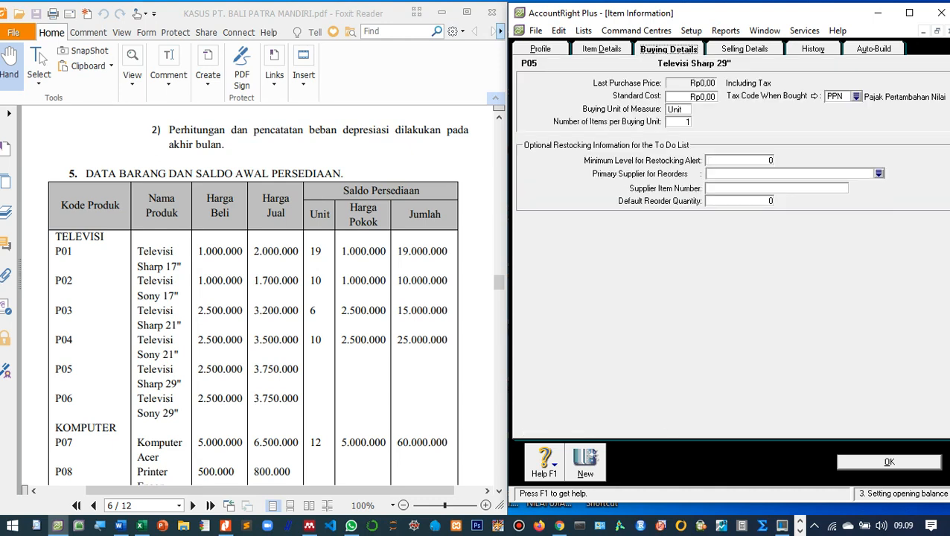
key(Tab)
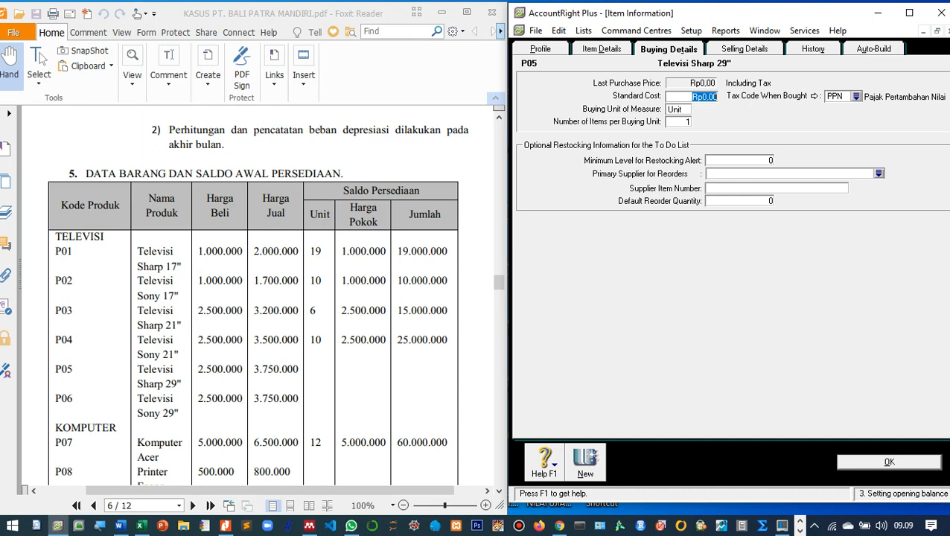
text(2.500.000)
key(Tab)
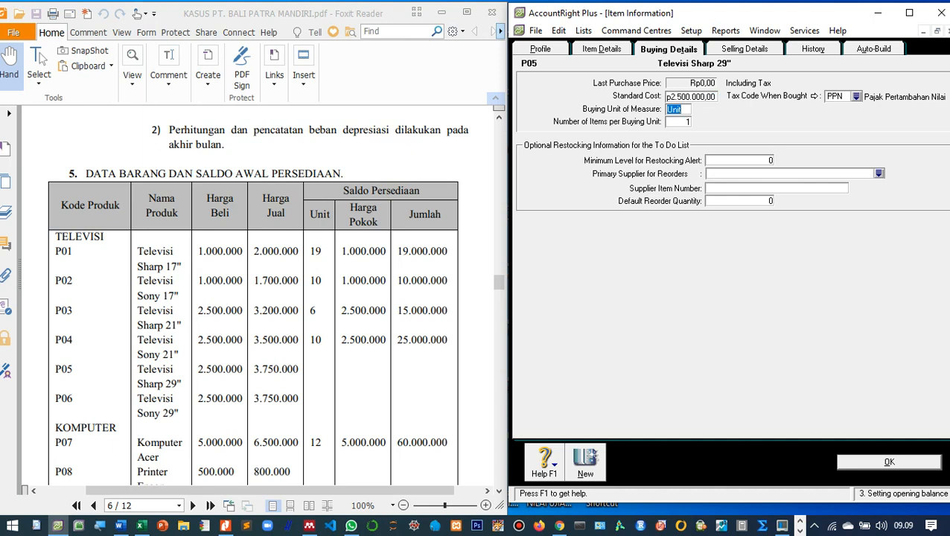
click(744, 49)
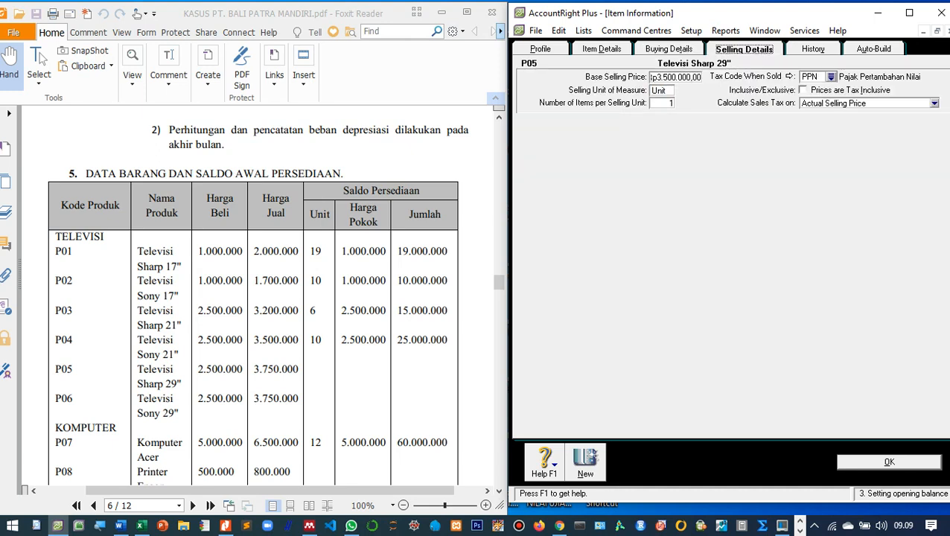
key(Tab)
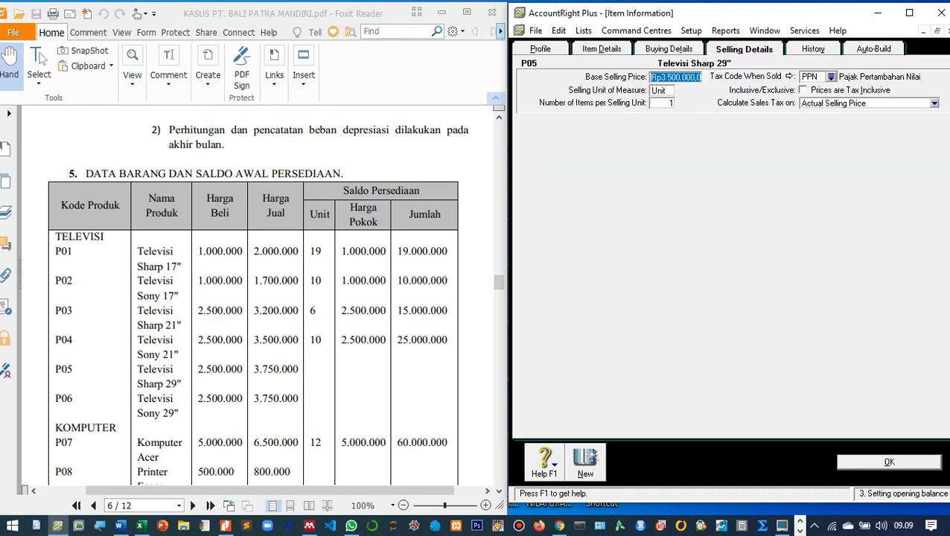
text(3.750.)
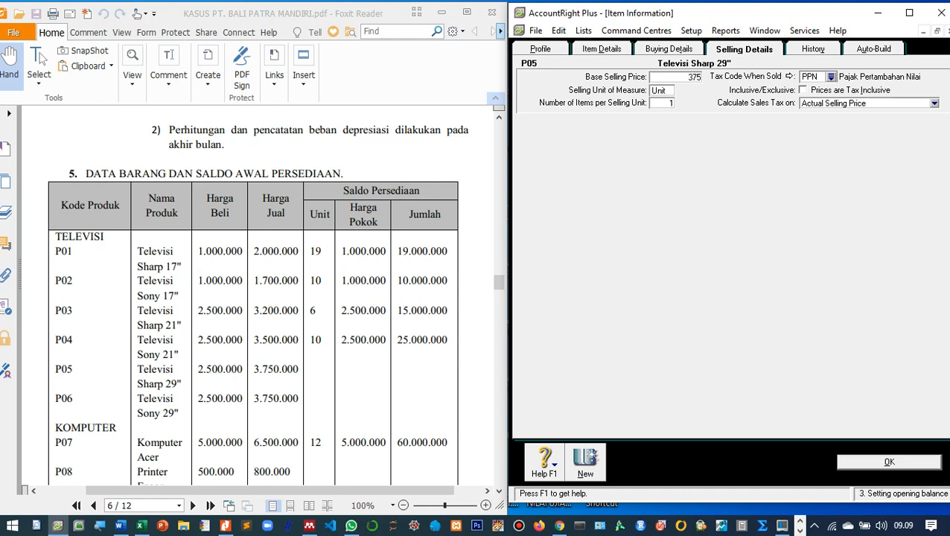
text(0000)
key(Tab)
key(Return)
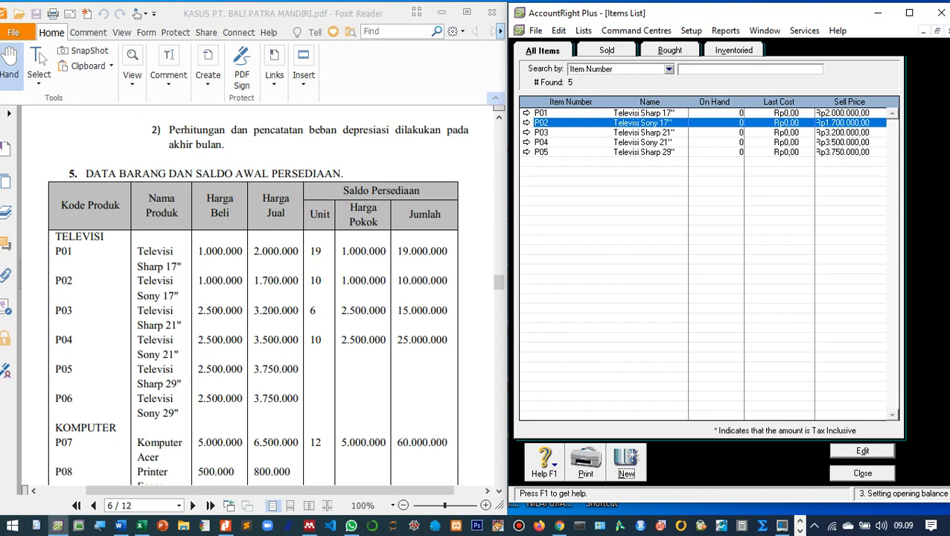
Create new item P06 'Televisi Sony 29"' marked I Buy, I Sell and I Inventory.
key(Return)
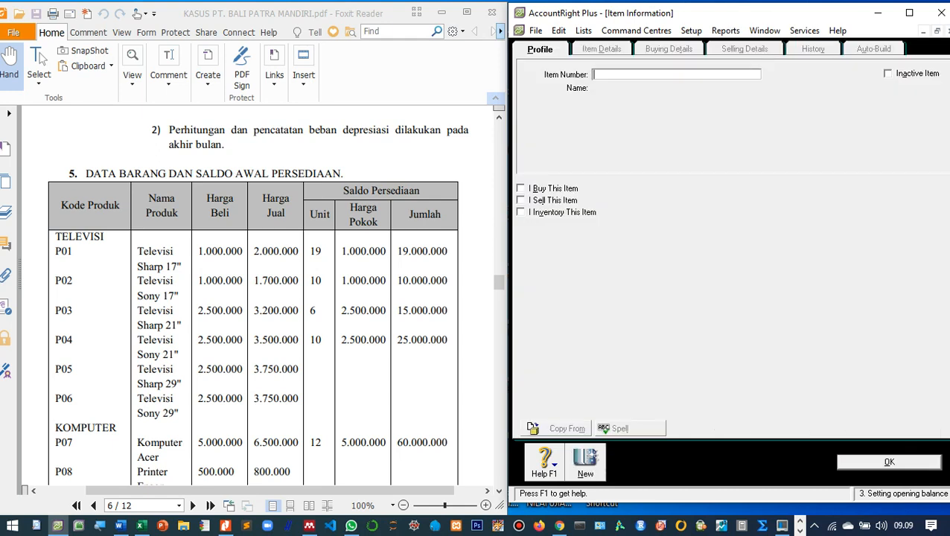
text(P06)
key(Tab)
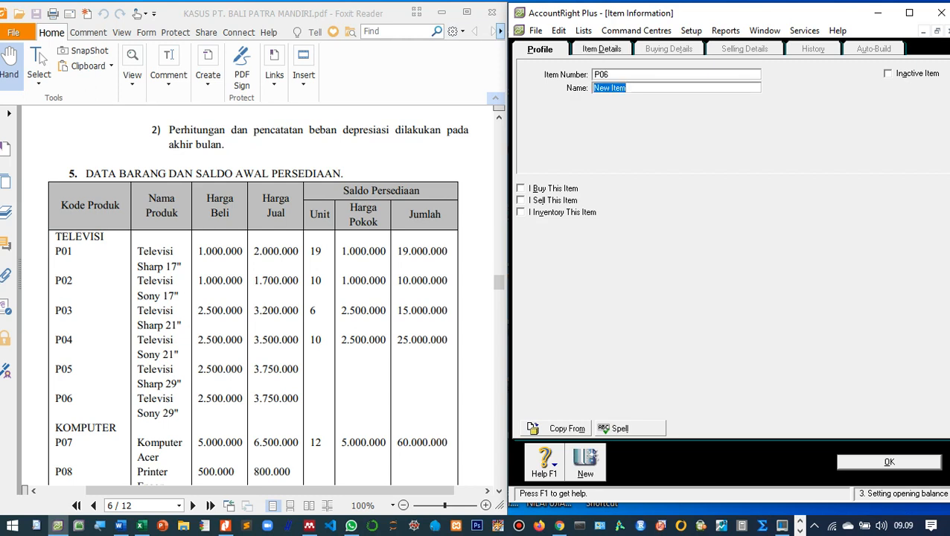
text(Televisi Sony 29")
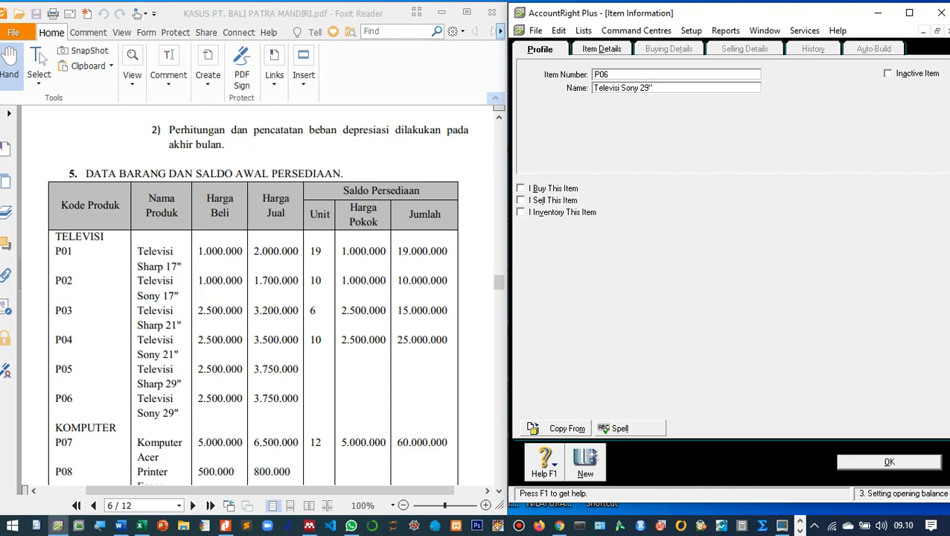
key(Tab)
key(space)
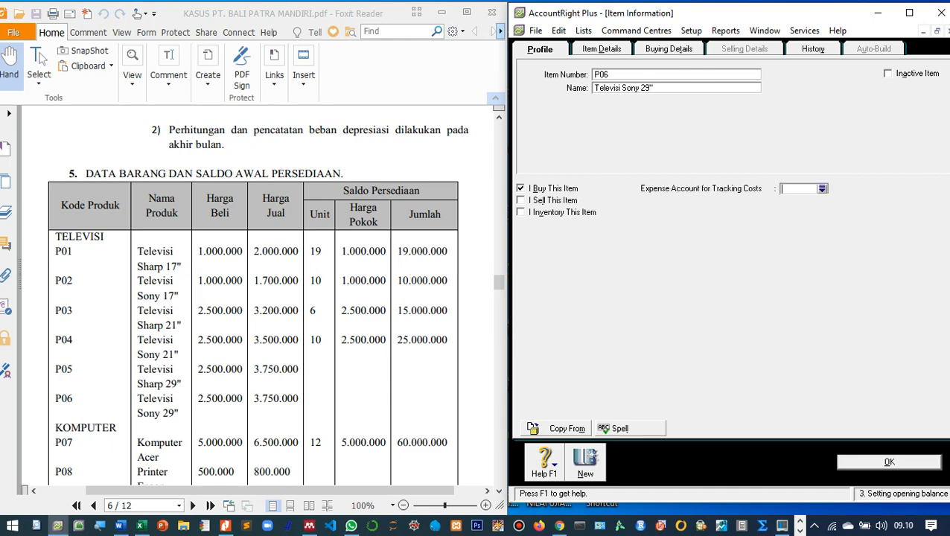
key(Tab)
key(space)
key(Tab)
key(space)
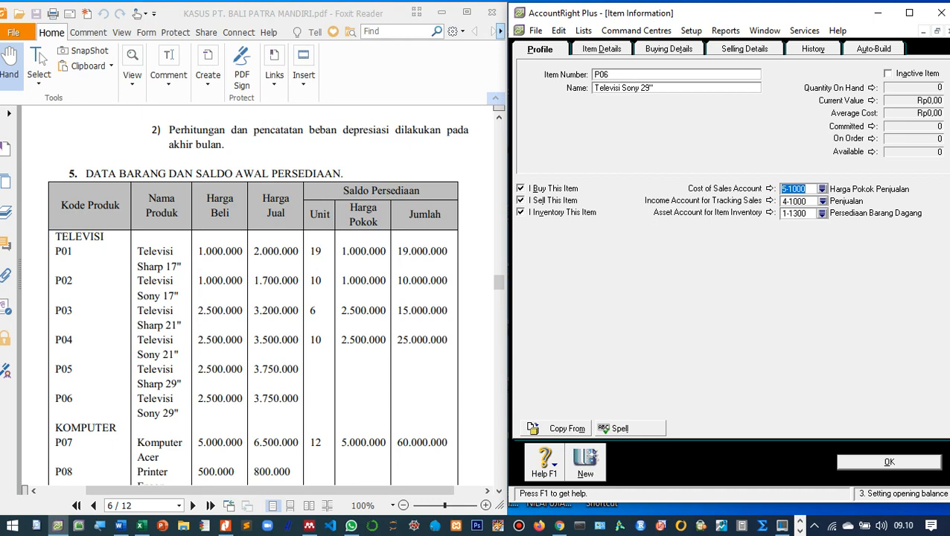
Set P06's standard cost to 2.500.000, check its 3.750.000 selling price, and save it.
key(alt+t)
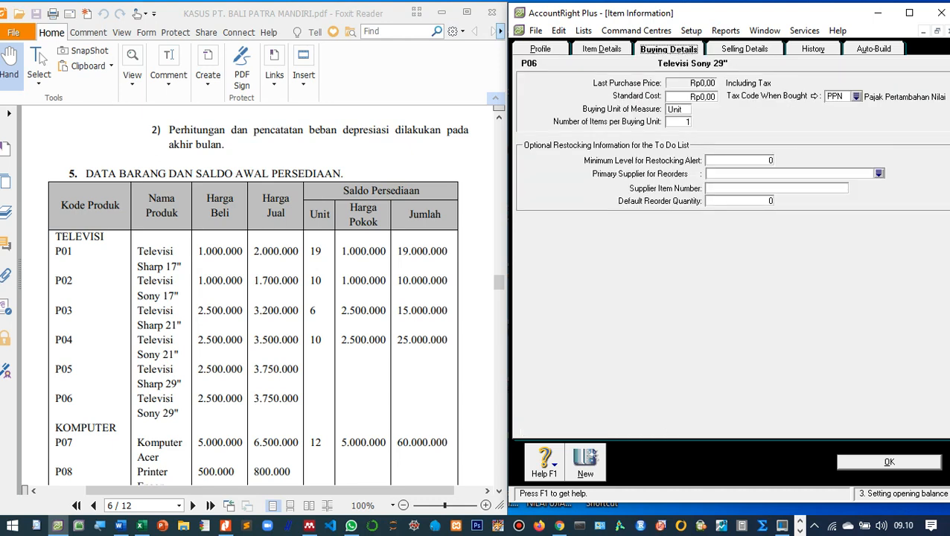
key(Tab)
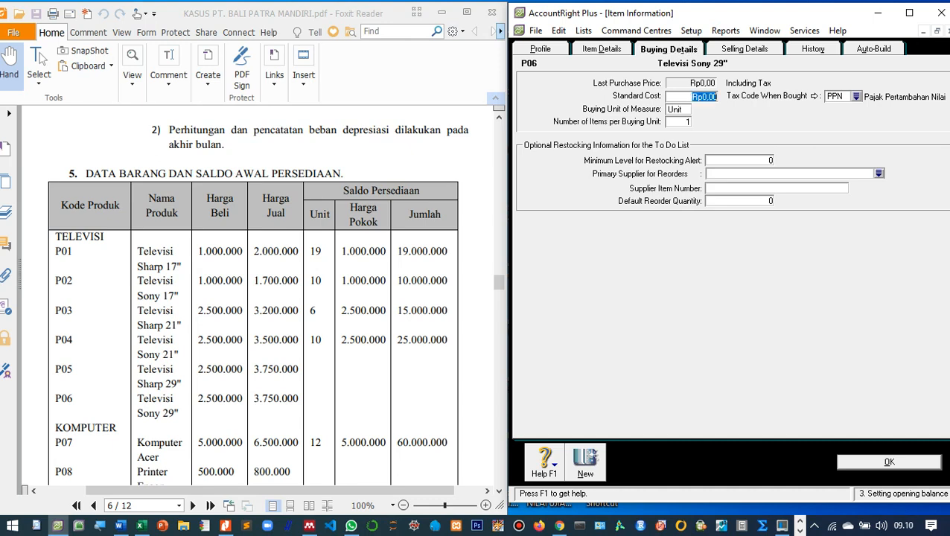
text(2.)
text(500.000)
key(Tab)
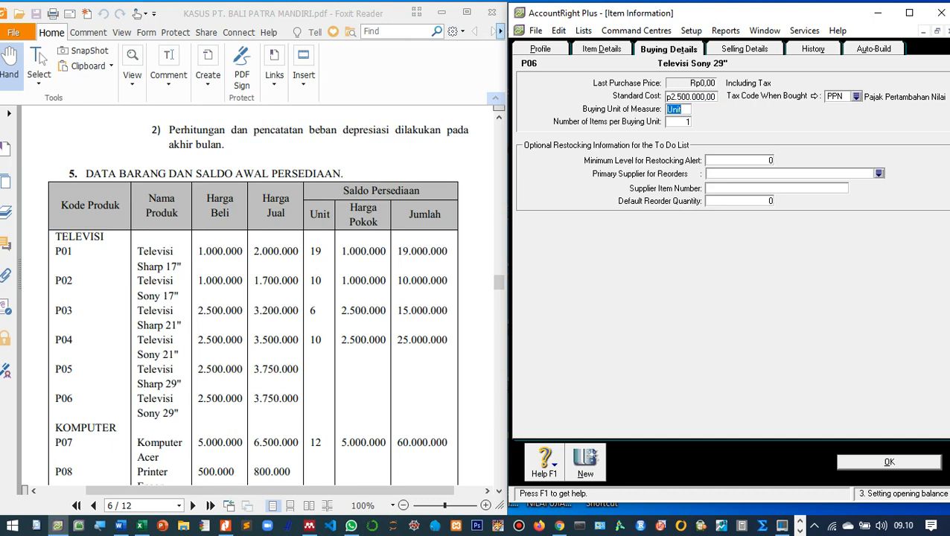
click(744, 49)
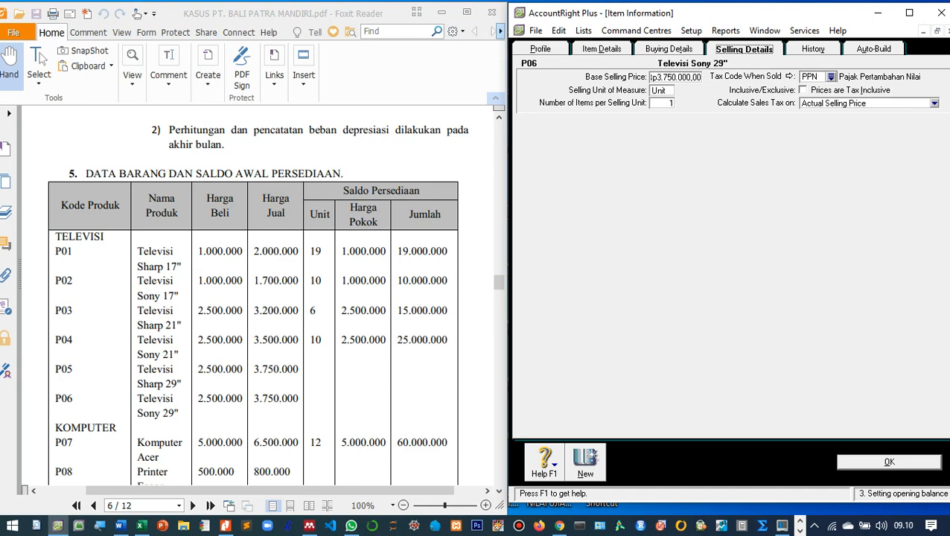
key(Return)
scroll(253, 298, down, 1)
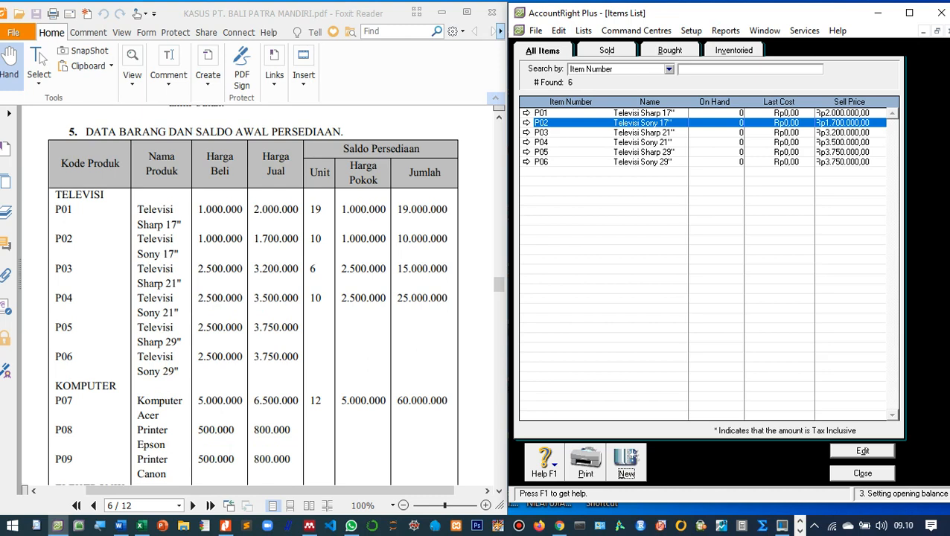
Create item P07 'Komputer Acer' and tick I Buy, I Sell and I Inventory.
key(ctrl+n)
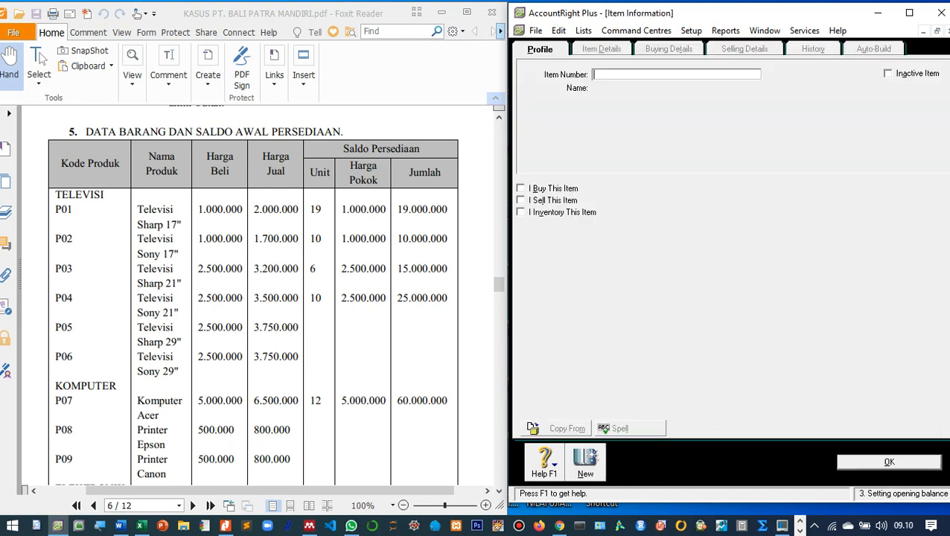
scroll(254, 297, down, 1)
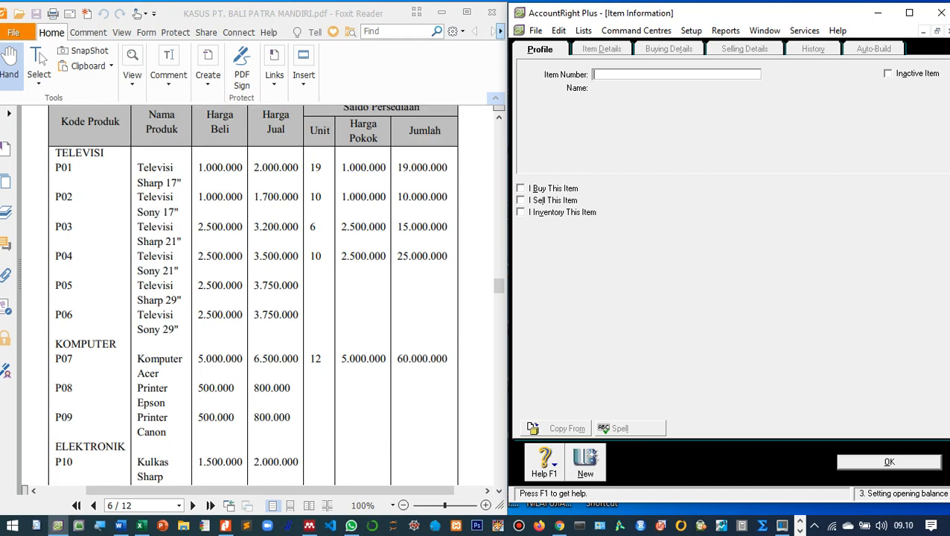
text(P07)
key(Tab)
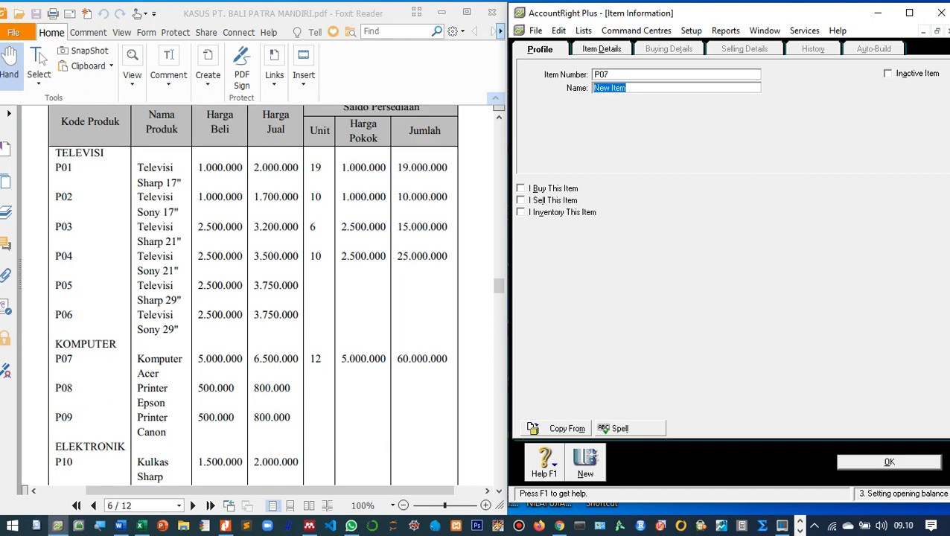
text(Komputer Acer)
click(521, 188)
click(521, 201)
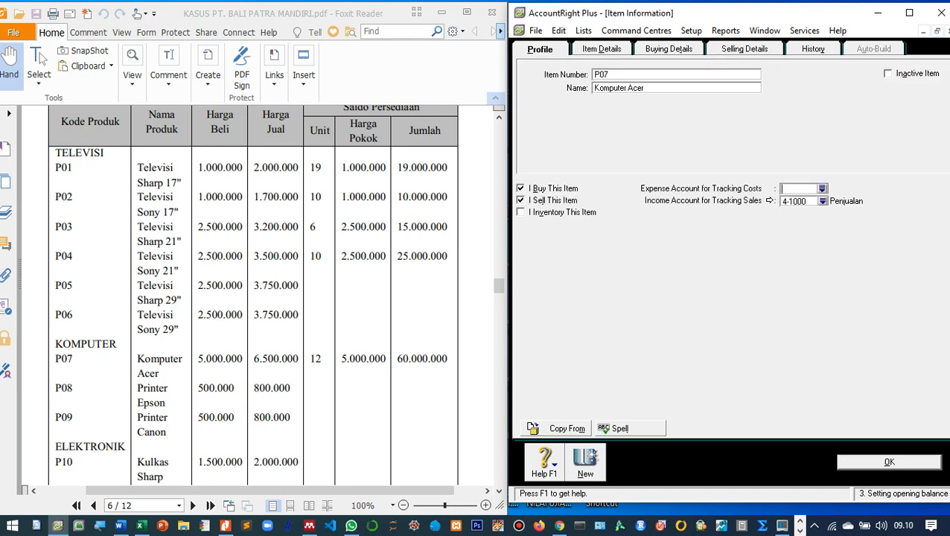
click(521, 212)
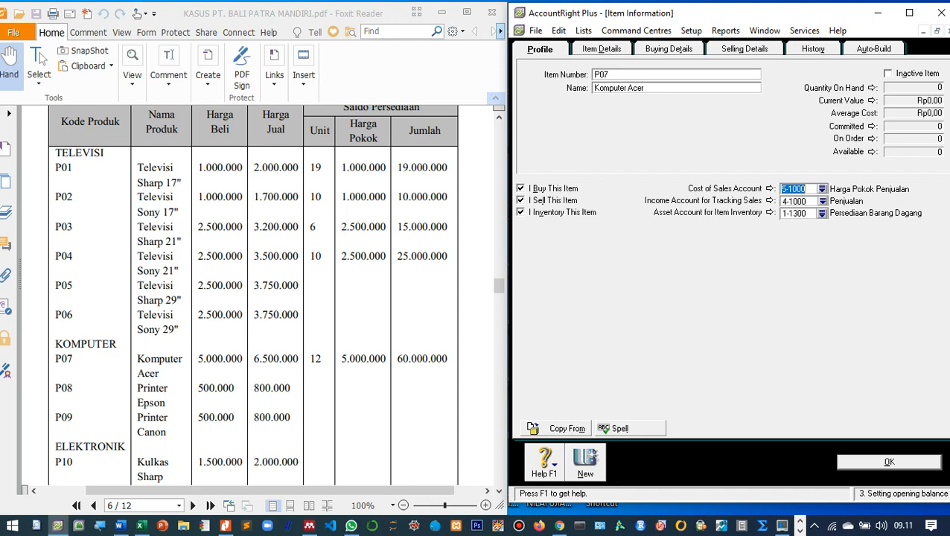
Give P07 a Standard Cost of 5000000 and a Base Selling Price of 6500000, then save it.
click(668, 49)
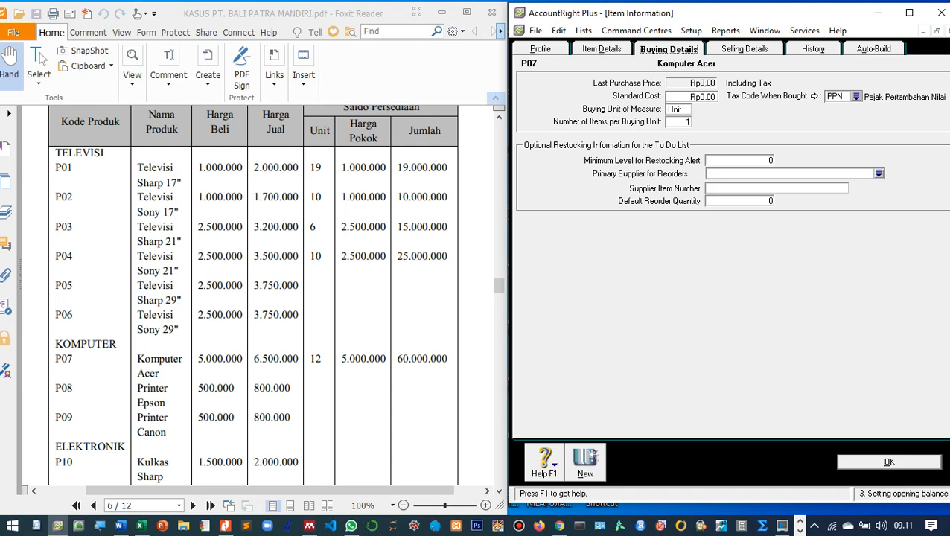
key(Tab)
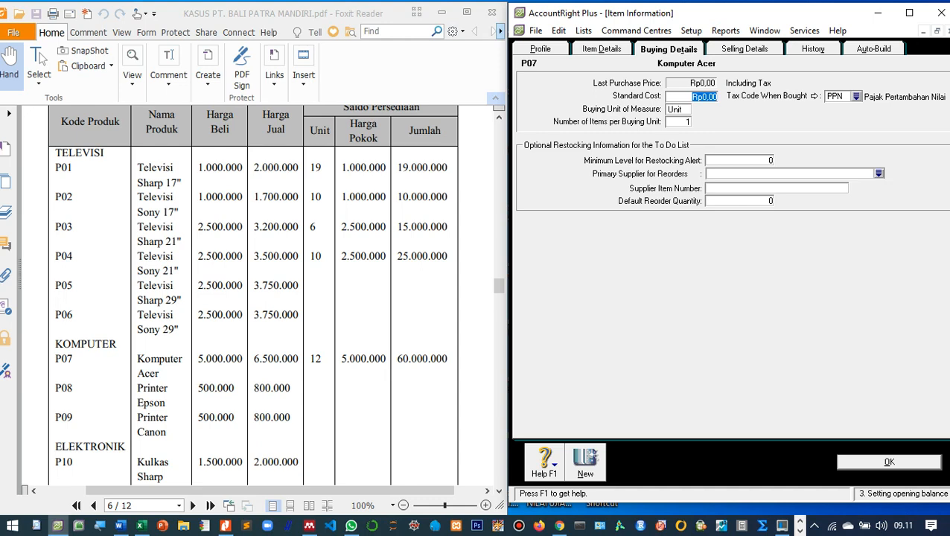
text(5000000)
key(Tab)
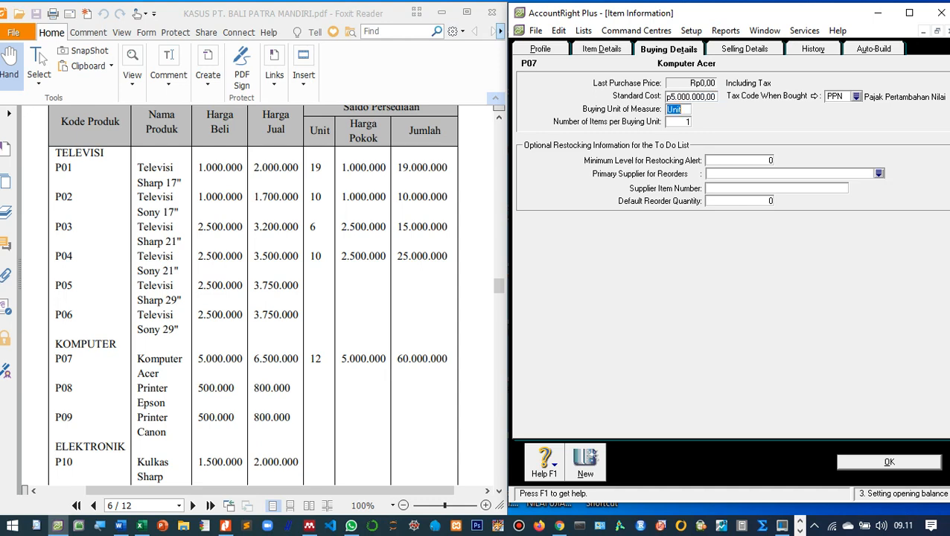
key(alt+g)
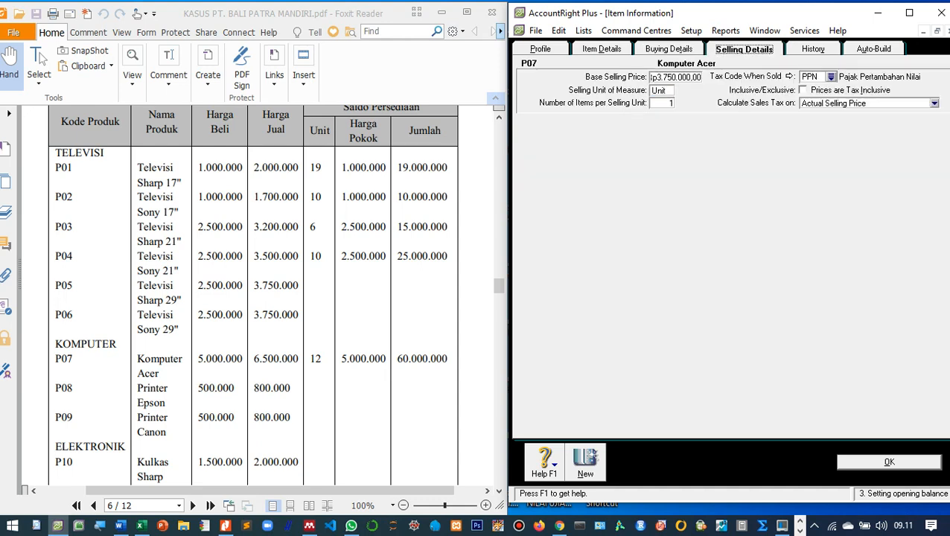
key(Tab)
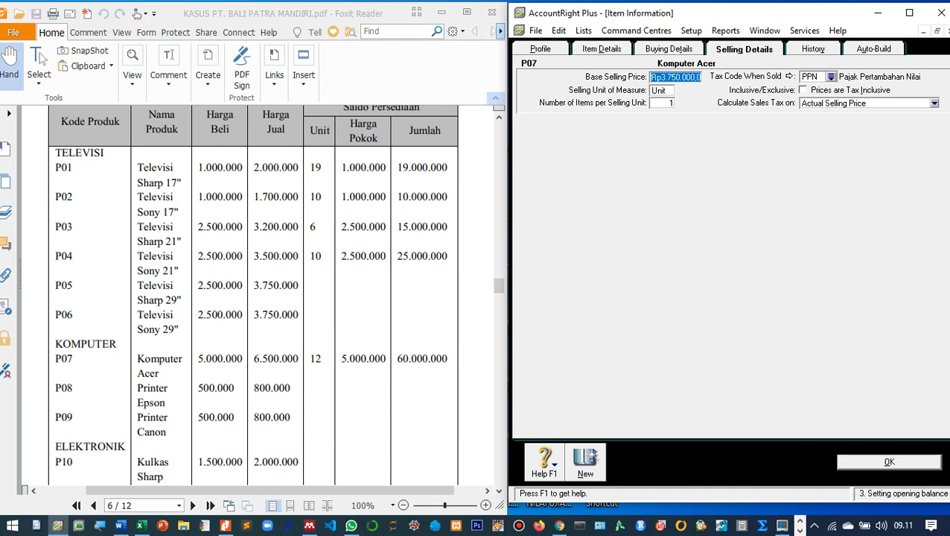
text(6500000)
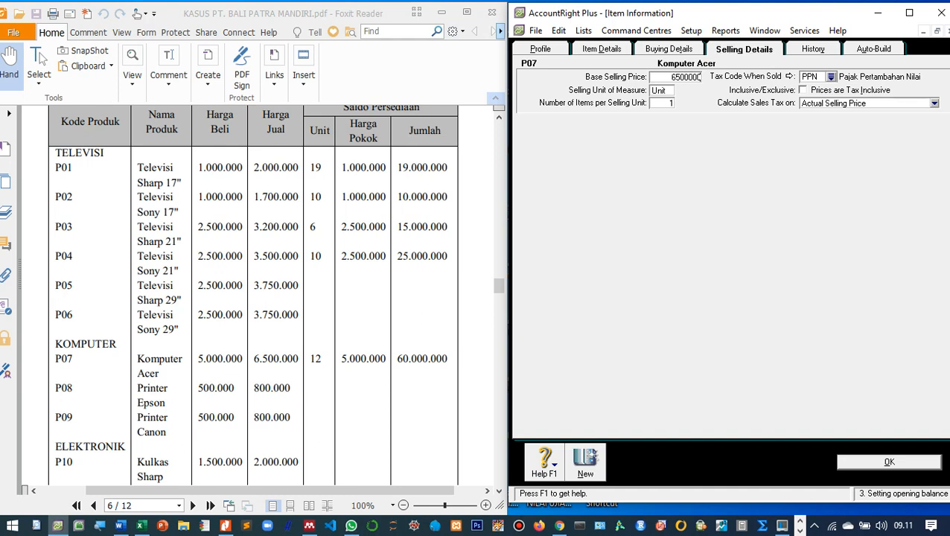
key(Tab)
key(Return)
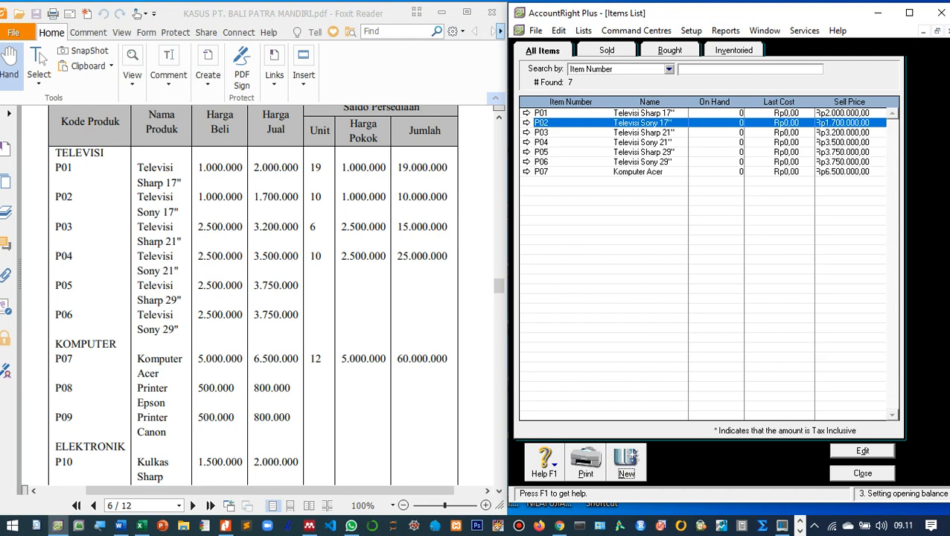
Create item P08 'Printer Epson' and tick I Buy, I Sell and I Inventory.
click(626, 462)
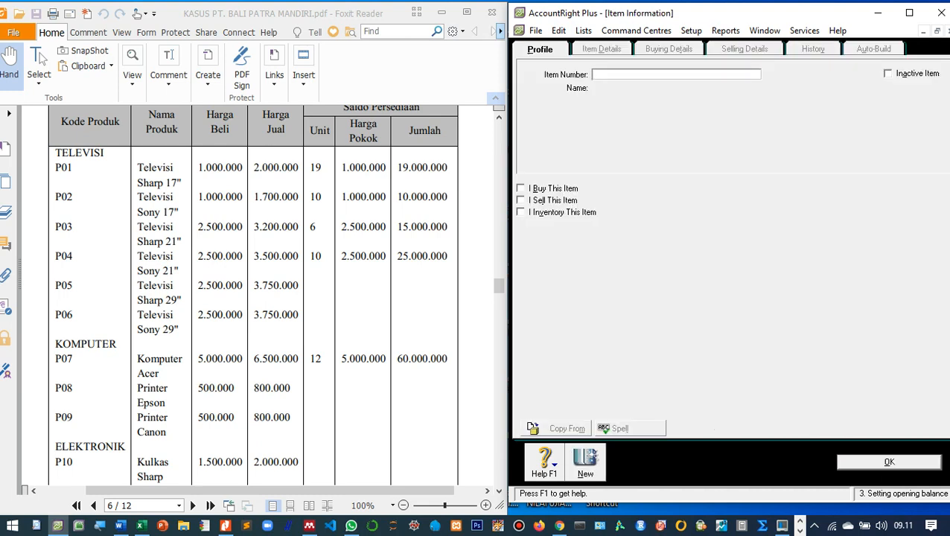
text(P08)
key(Tab)
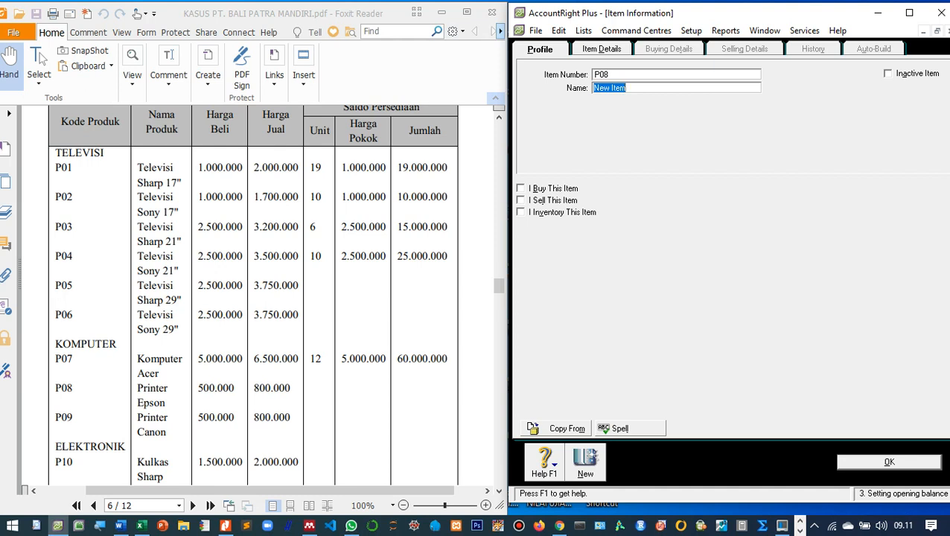
text(Printer Epson)
key(Tab)
key(space)
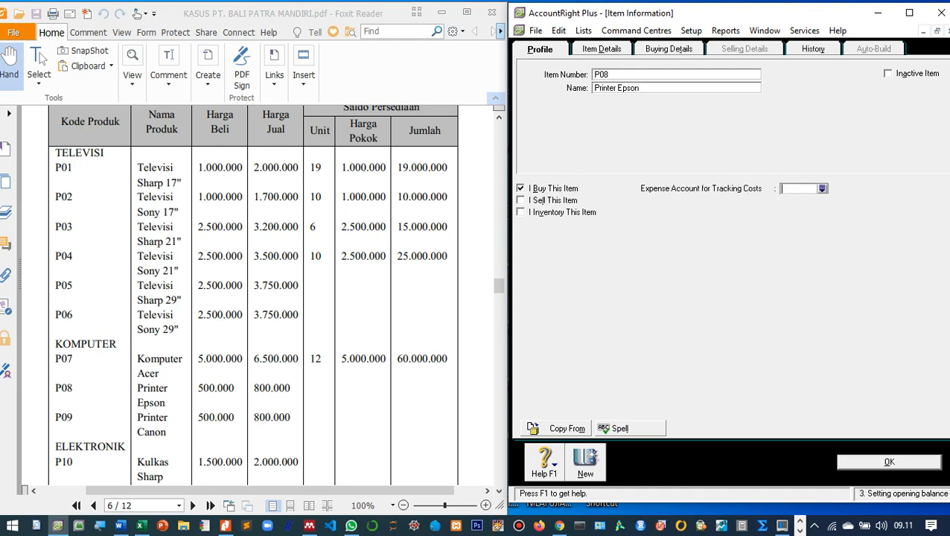
key(Tab)
key(space)
key(Tab)
key(space)
key(Tab)
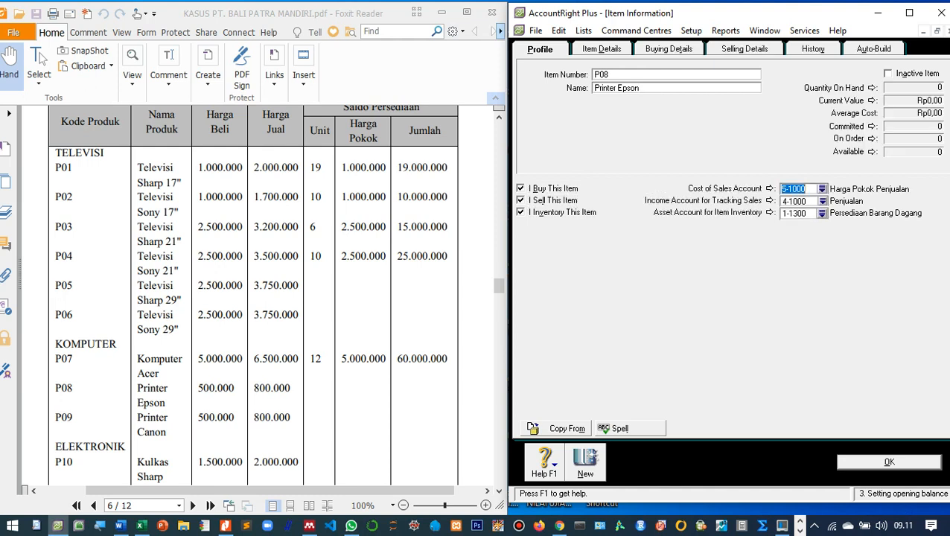
Give P08 a Standard Cost of 500000 and a Base Selling Price of 800000, save it, and start a new item.
key(alt+t)
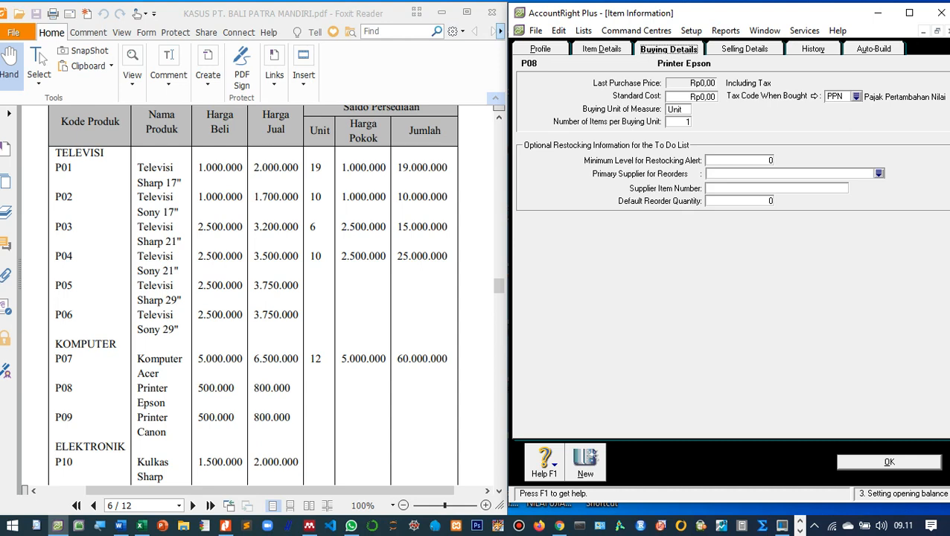
key(Tab)
text(500000)
key(Tab)
click(745, 49)
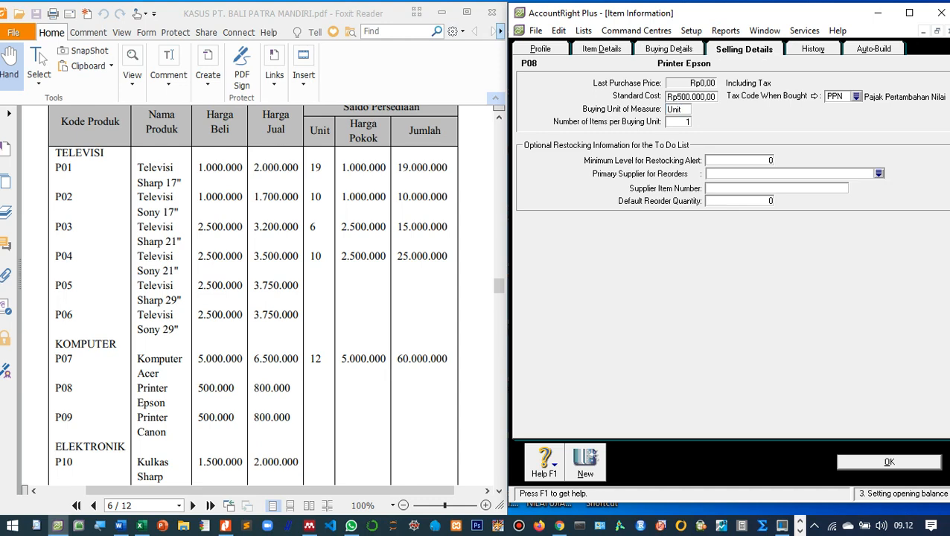
key(Tab)
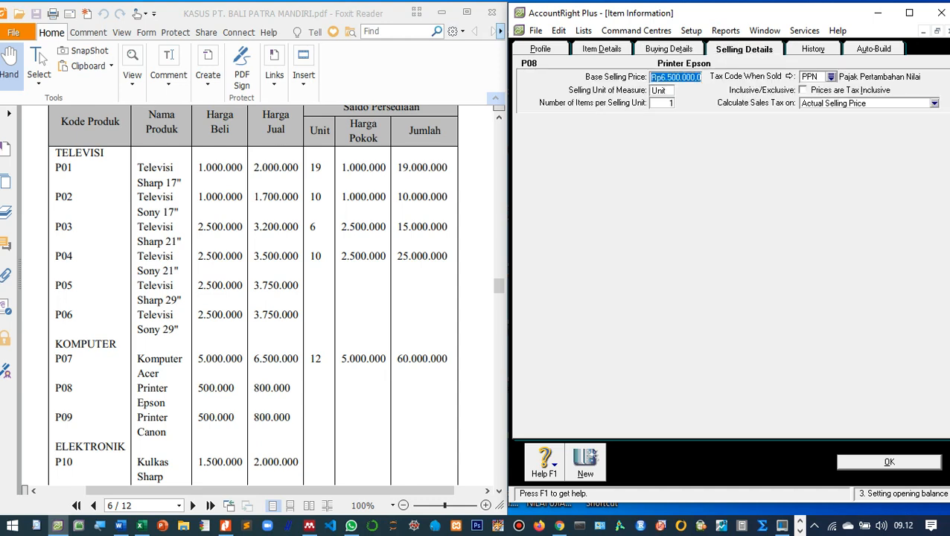
text(800000)
key(Tab)
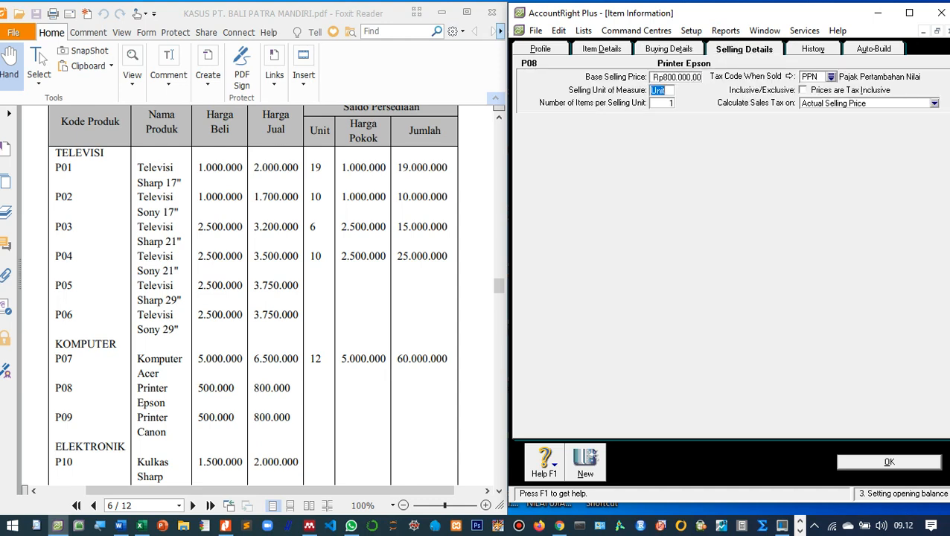
key(Return)
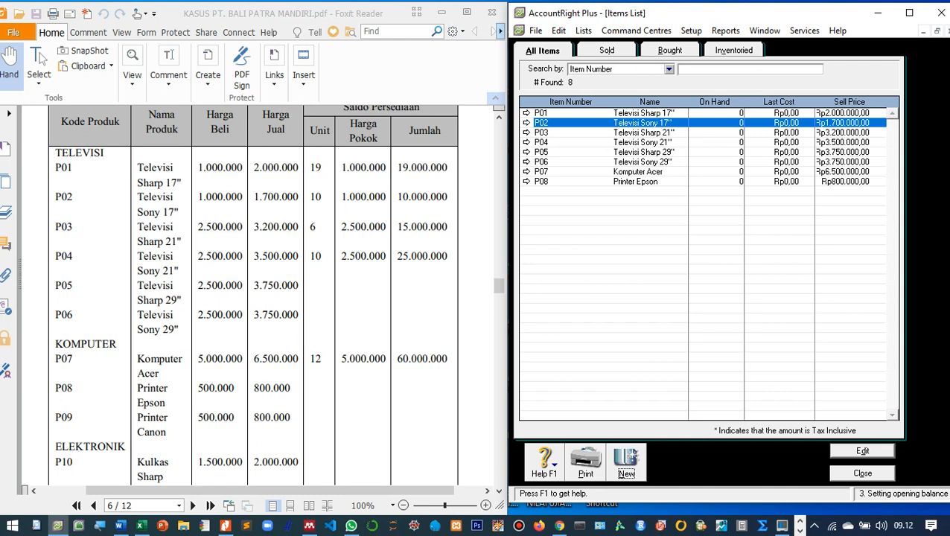
scroll(253, 297, down, 1)
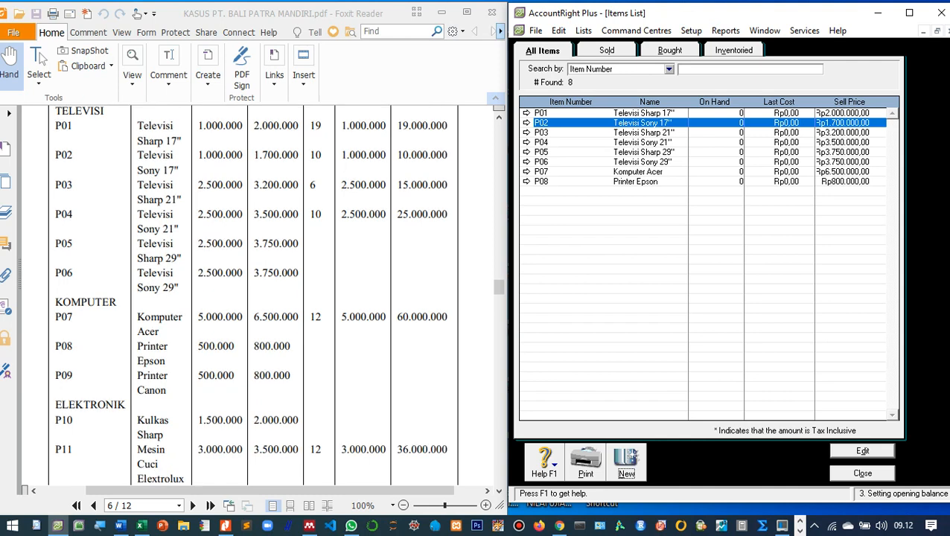
key(Return)
Enter item P09 'Printer Canon' and tick I Buy, I Sell and I Inventory.
text(P)
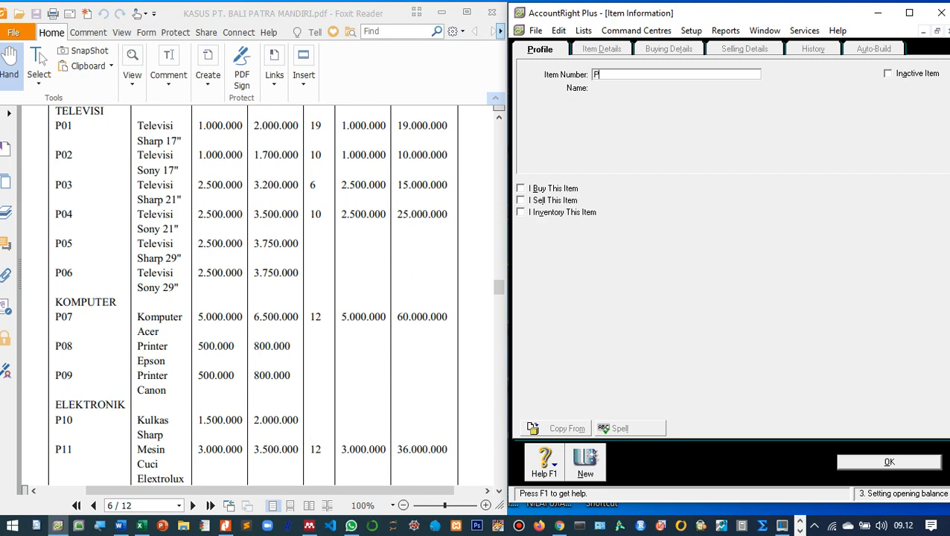
text(09)
key(Tab)
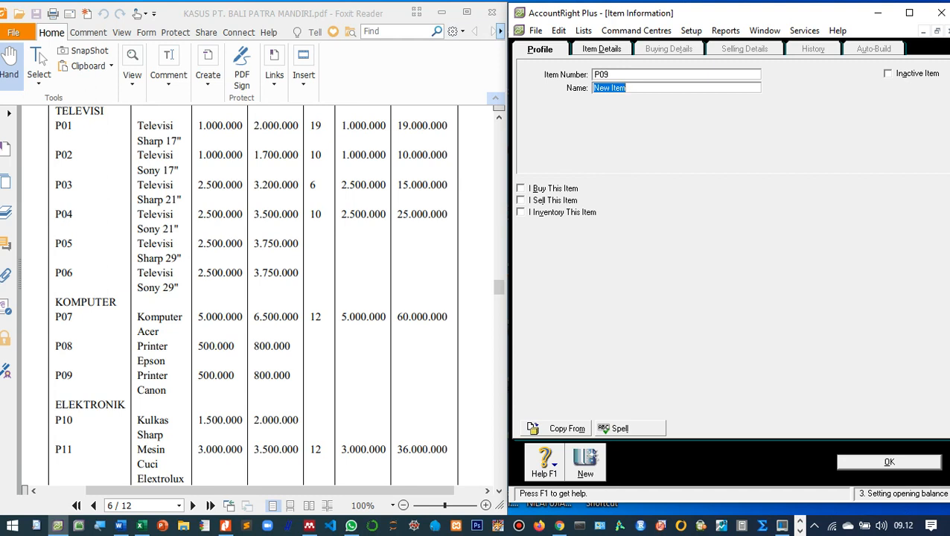
text(Printer Canon)
key(Tab)
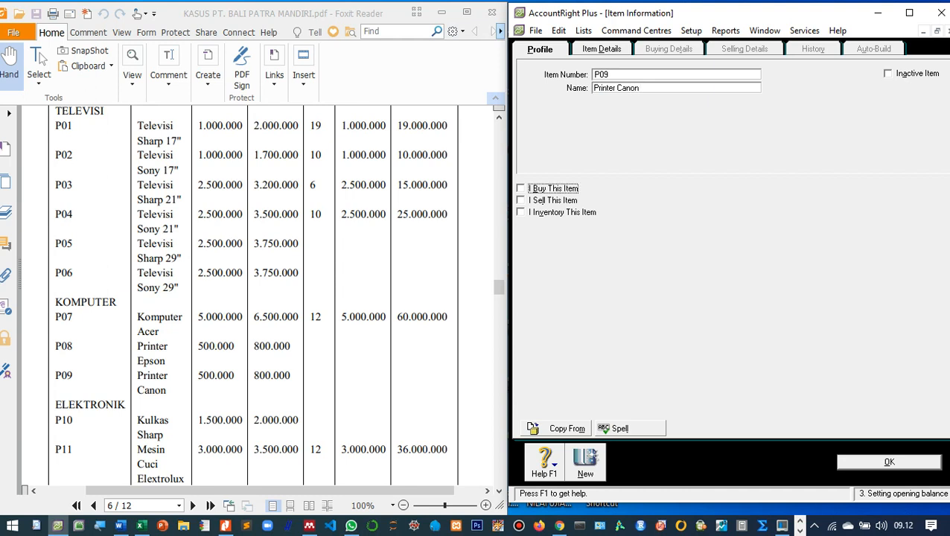
key(space)
key(Tab)
key(space)
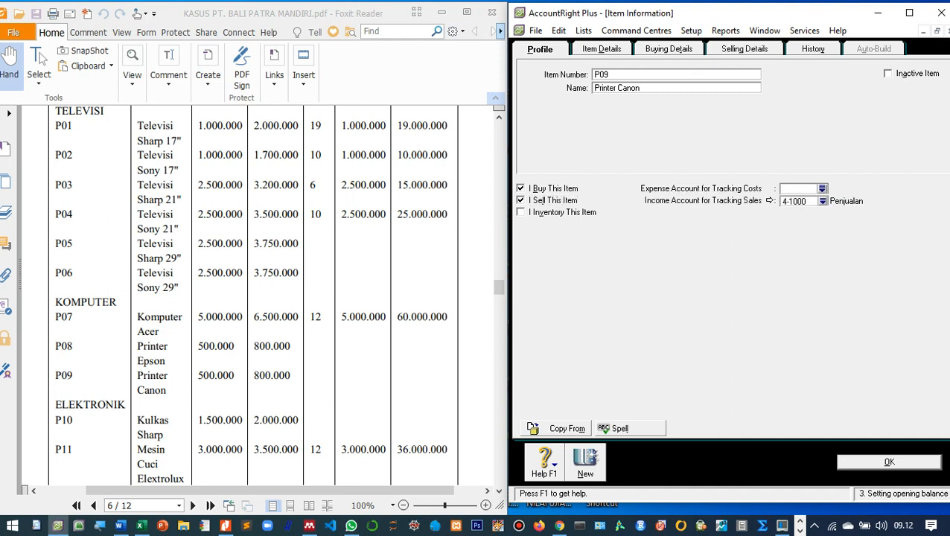
key(Tab)
key(space)
key(Tab)
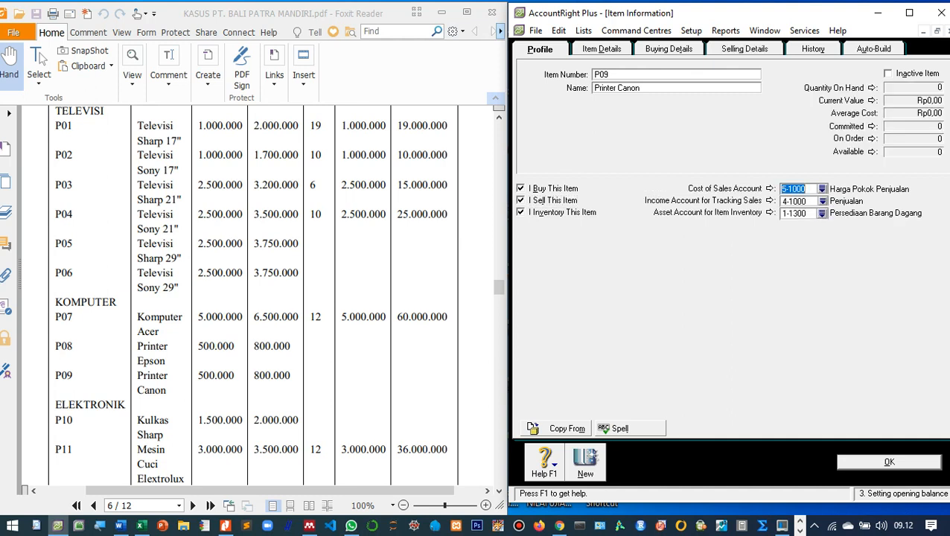
Give P09 a Standard Cost of 500000 and a Base Selling Price of 800000, then save it.
click(669, 49)
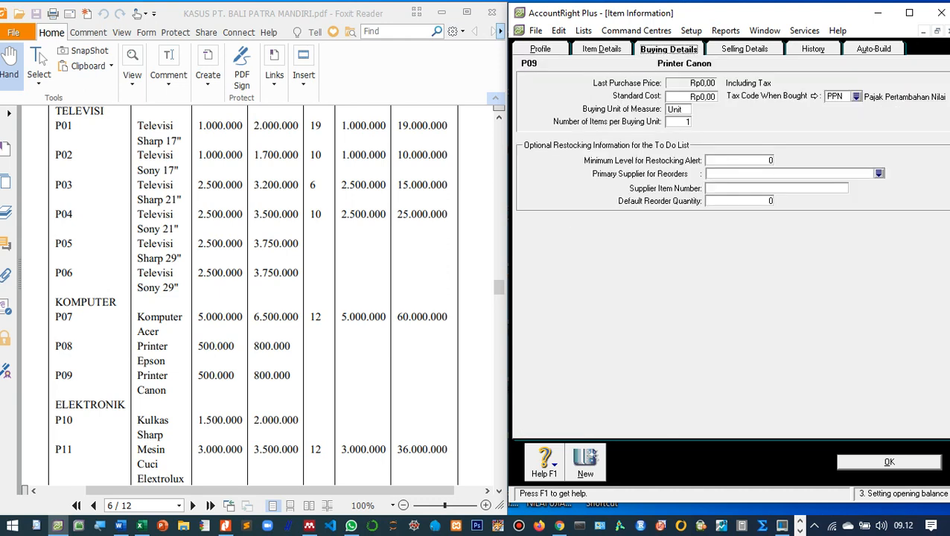
key(Tab)
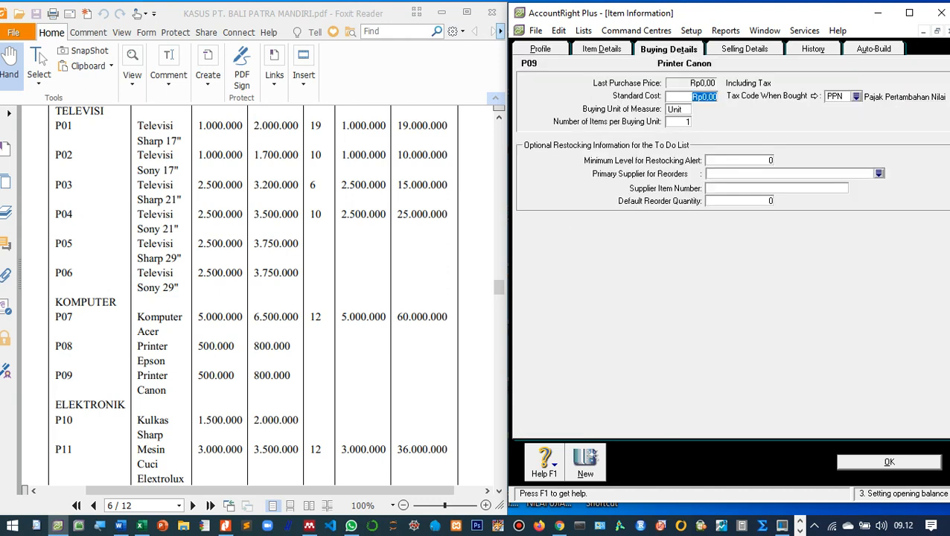
text(500000)
key(Tab)
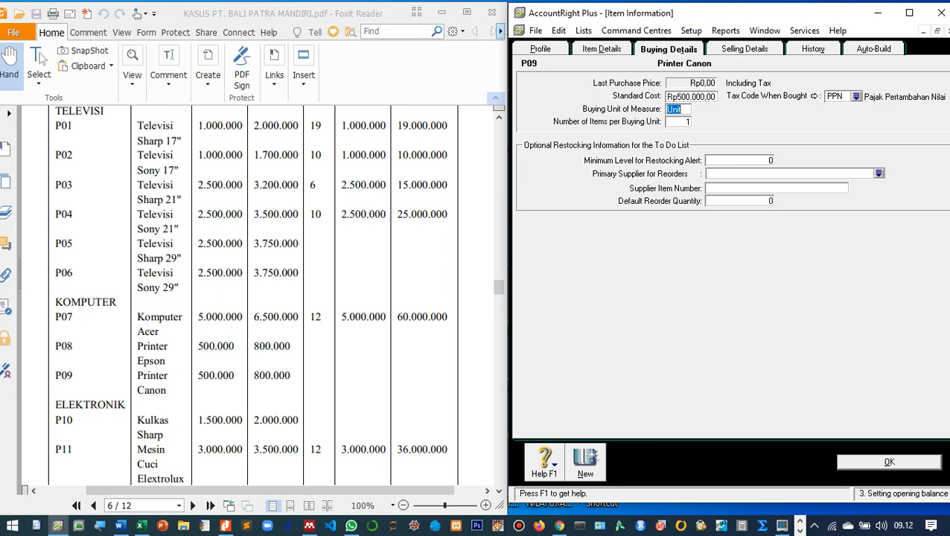
key(ctrl+Tab)
key(Tab)
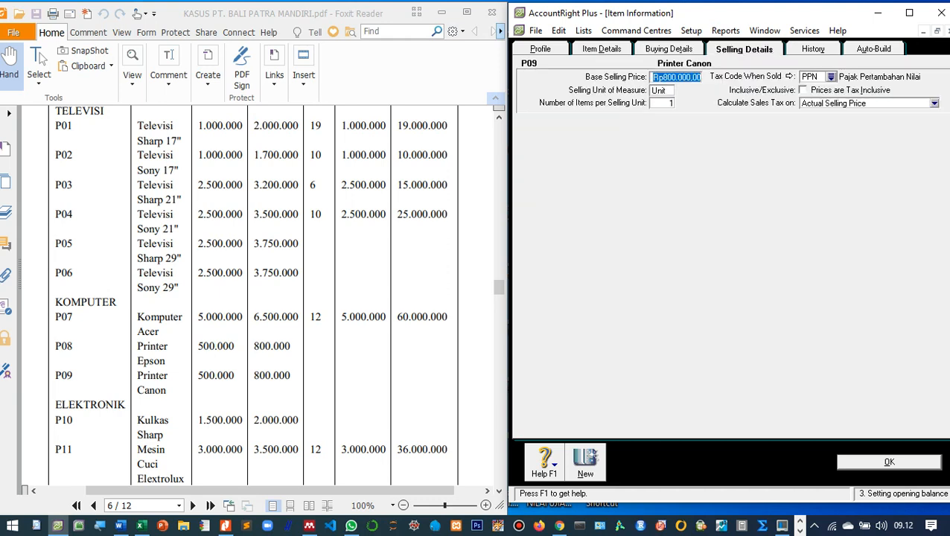
key(Tab)
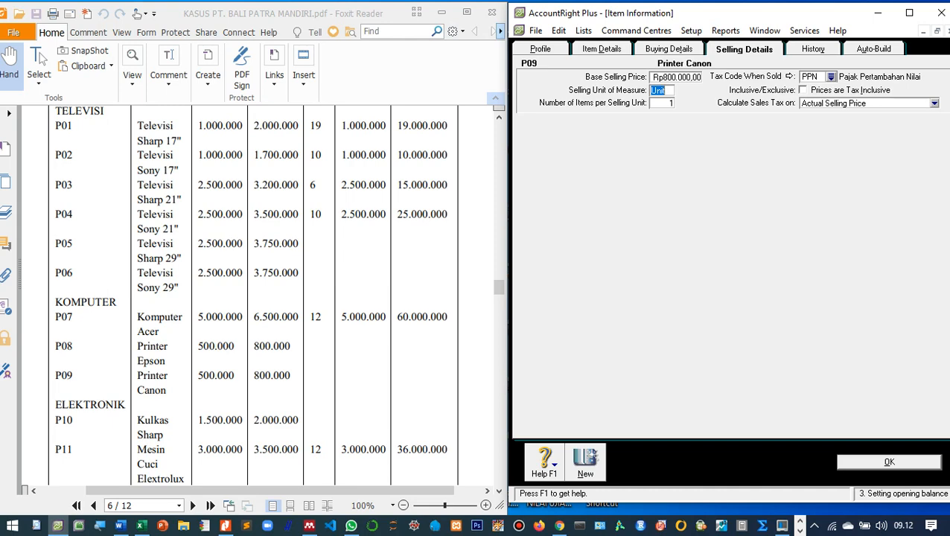
key(Return)
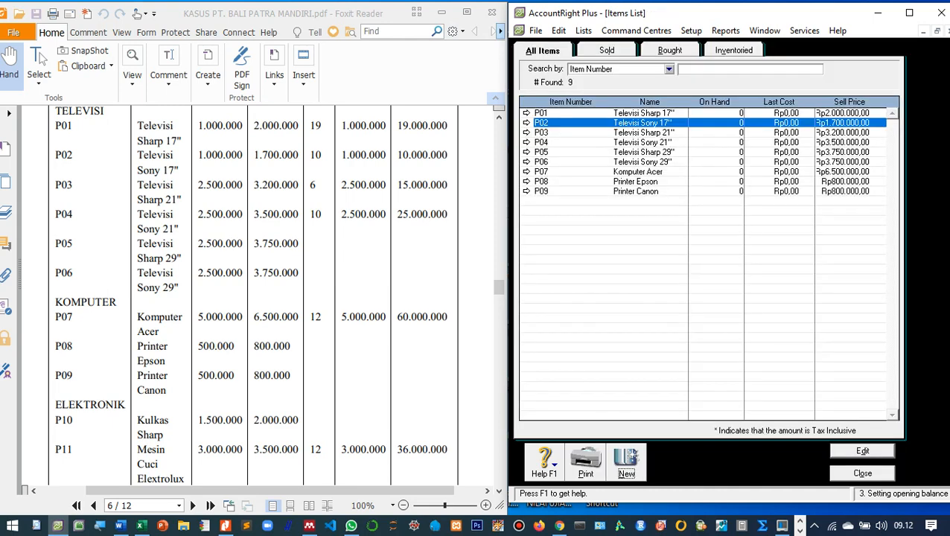
Start a new empty item record from the Items List, which now ends with P09.
scroll(253, 298, down, 1)
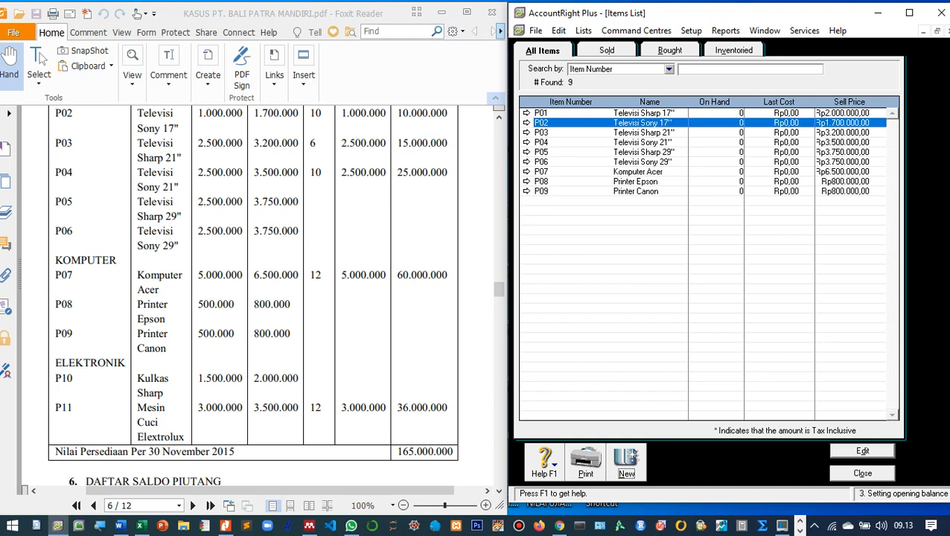
key(Return)
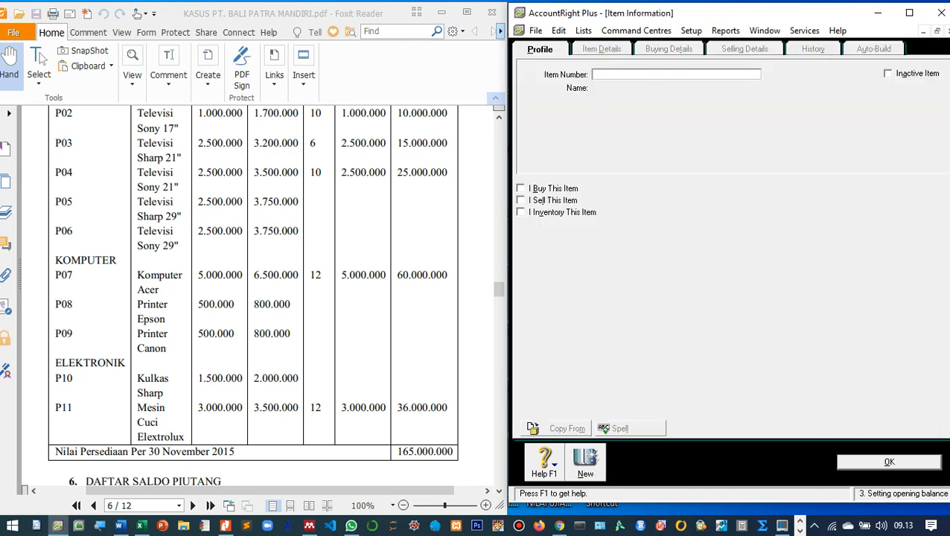
Enter item P10 'Kulkas Sharp' and tick I Buy, I Sell and I Inventory.
text(P10)
key(Tab)
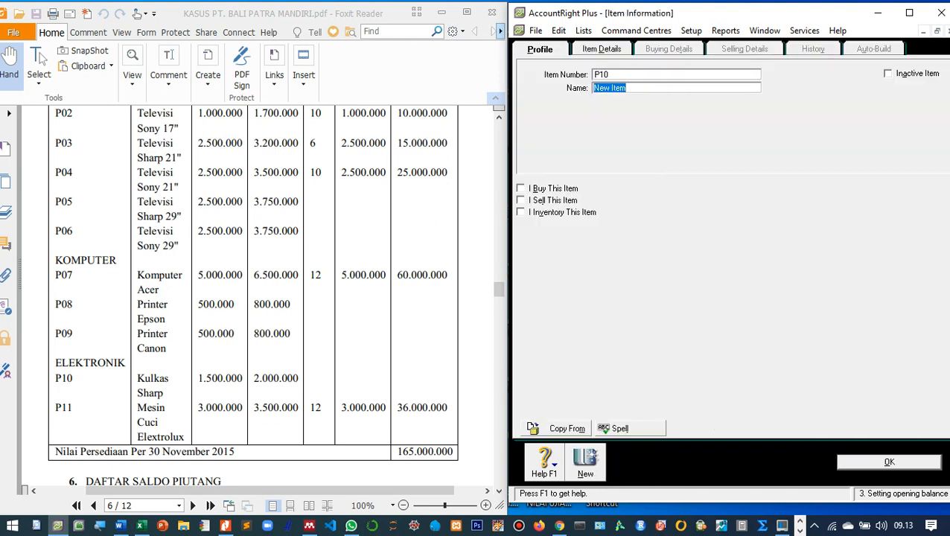
text(Kulkas Sharp)
key(Tab)
key(space)
key(Tab)
key(space)
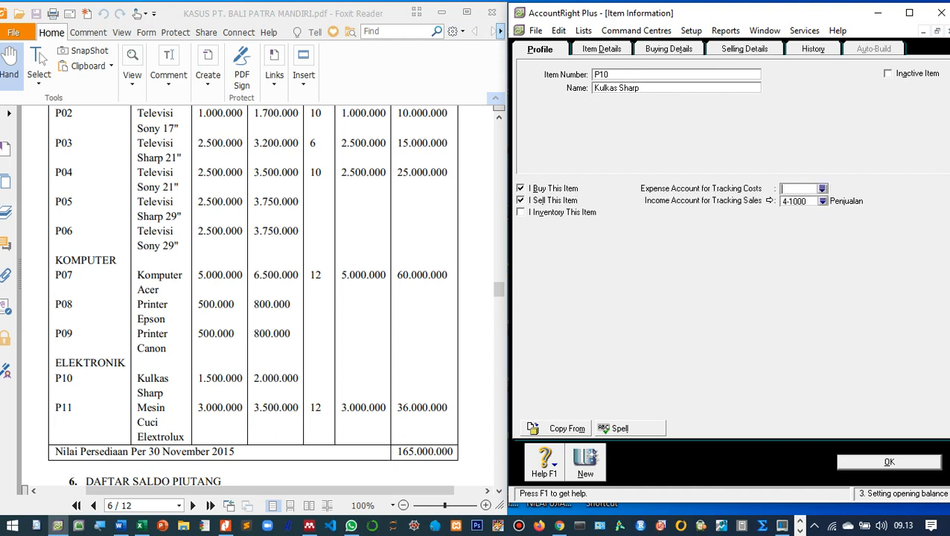
key(Tab)
key(space)
key(Tab)
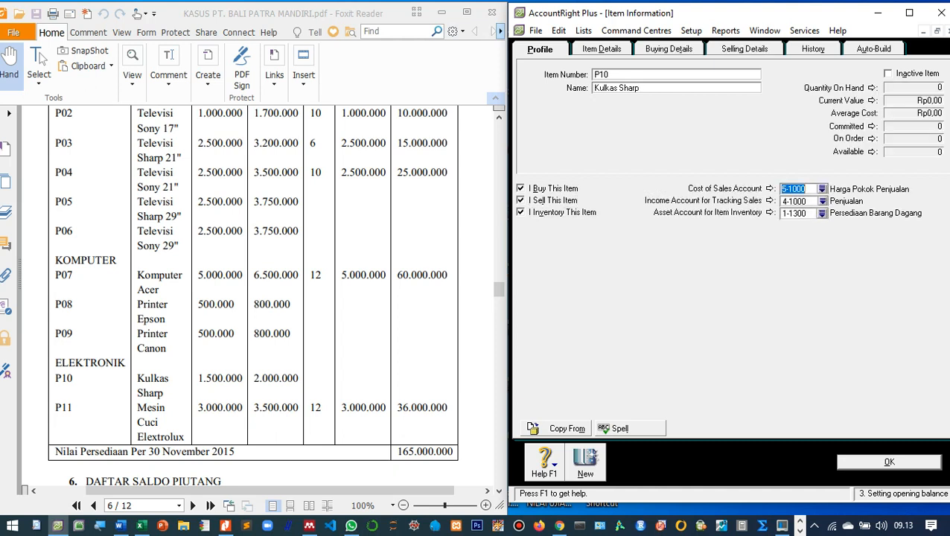
Give P10 a Standard Cost of 1500000 and a Base Selling Price of 2000000, save it, and start a new item.
click(669, 49)
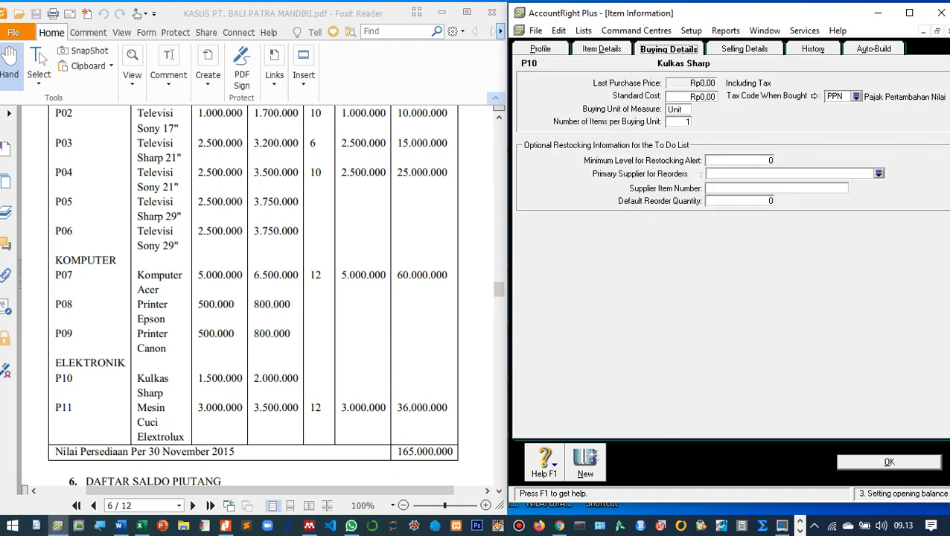
key(Tab)
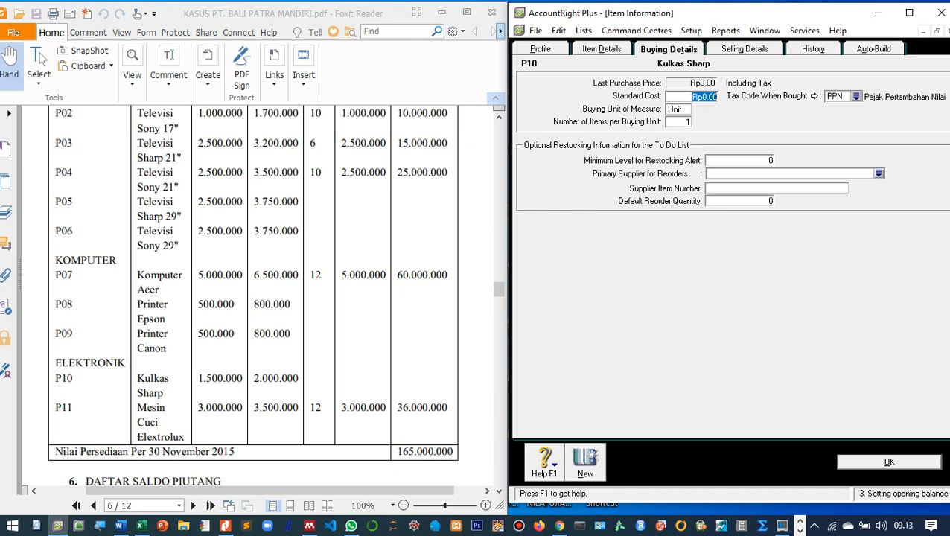
text(1500000)
key(Tab)
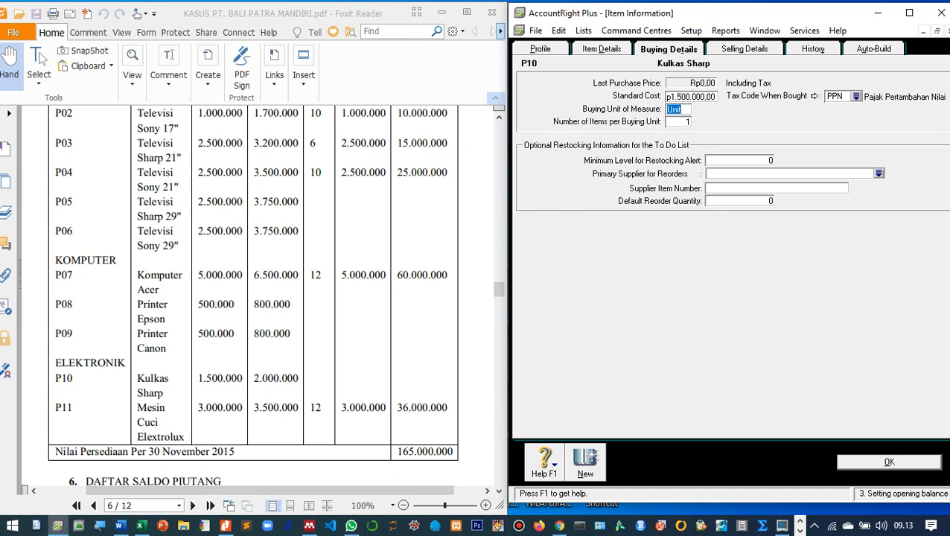
key(alt+g)
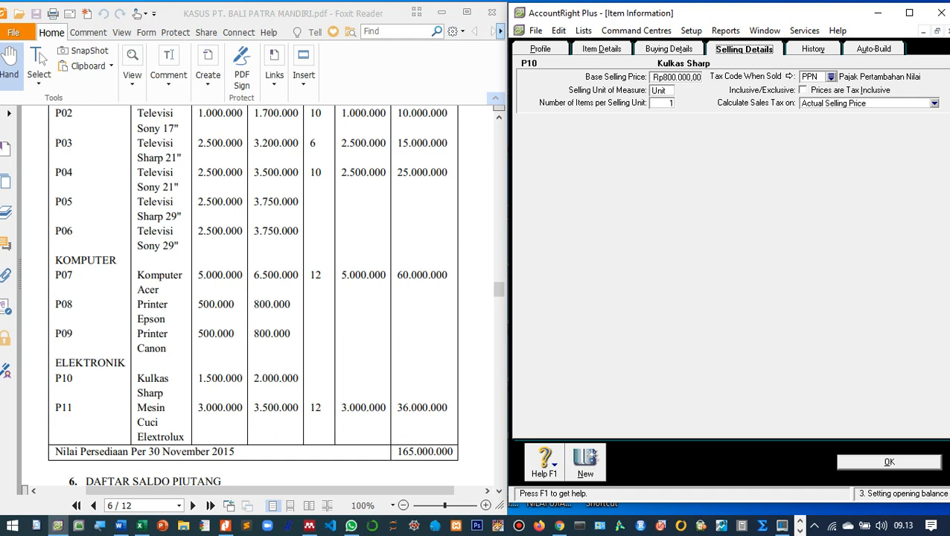
key(Tab)
text(2000000)
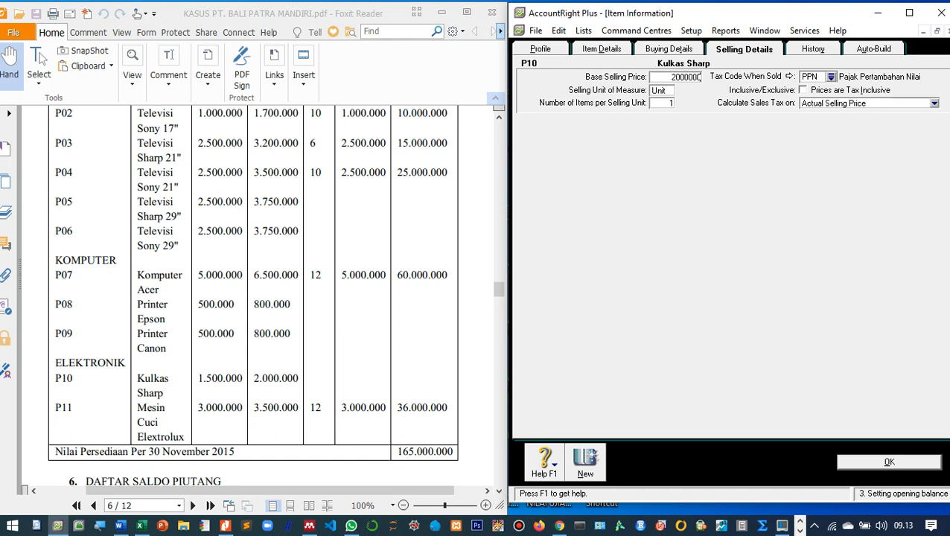
key(Tab)
key(Return)
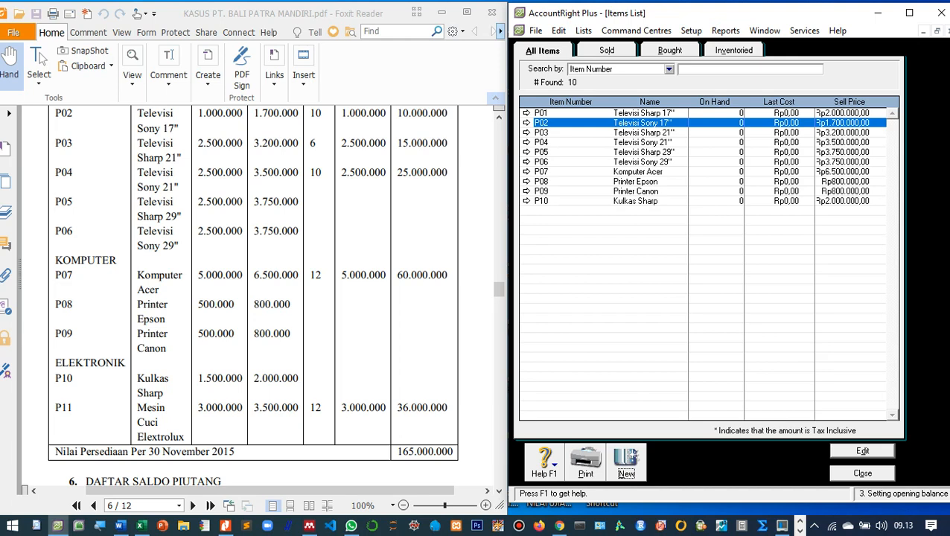
key(Return)
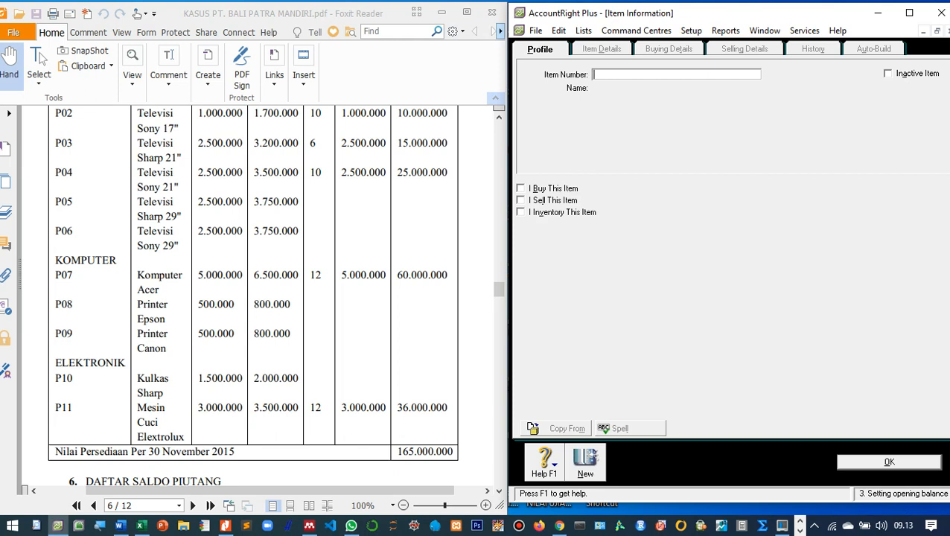
Enter item P11 'Mesin Cuci Elextrolux' and tick I Buy, I Sell and I Inventory.
text(P11)
key(Tab)
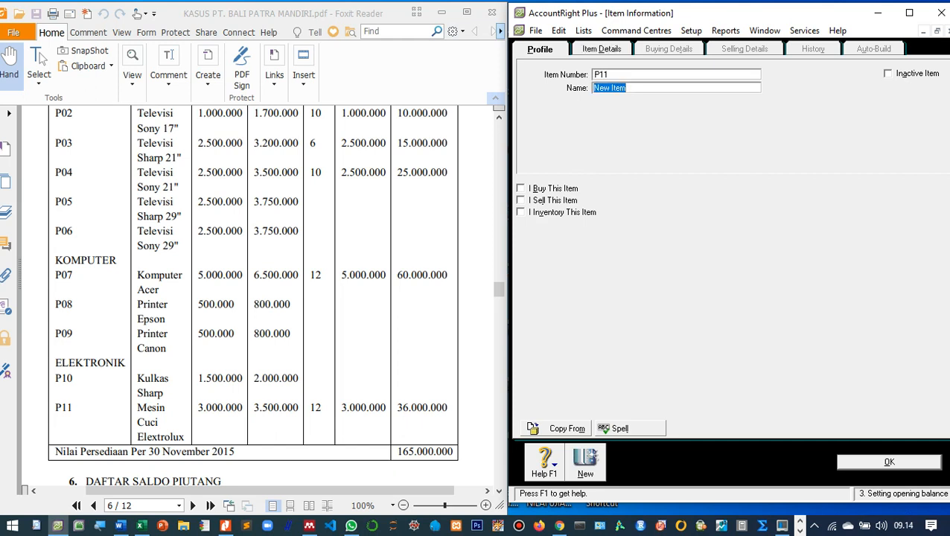
text(Mesin Cuci Elextr)
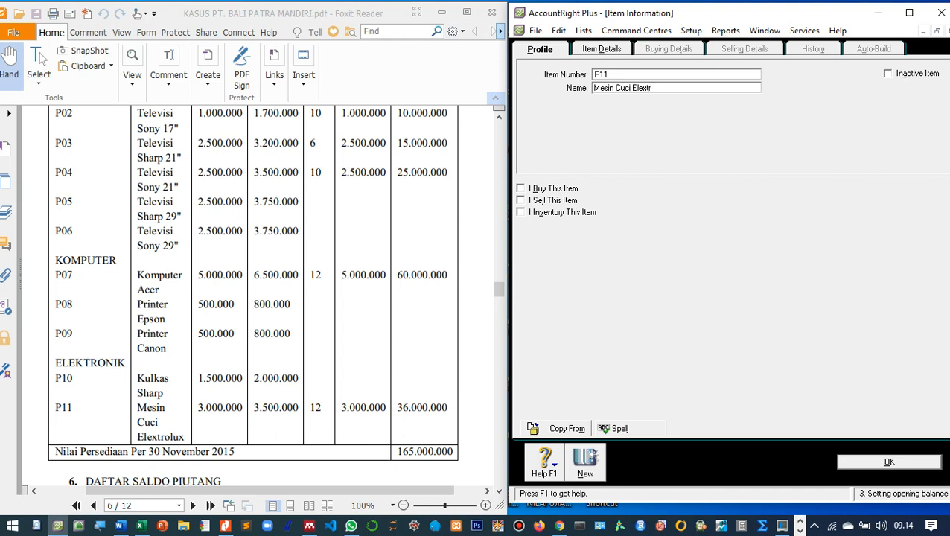
text(olux)
key(Tab)
click(521, 189)
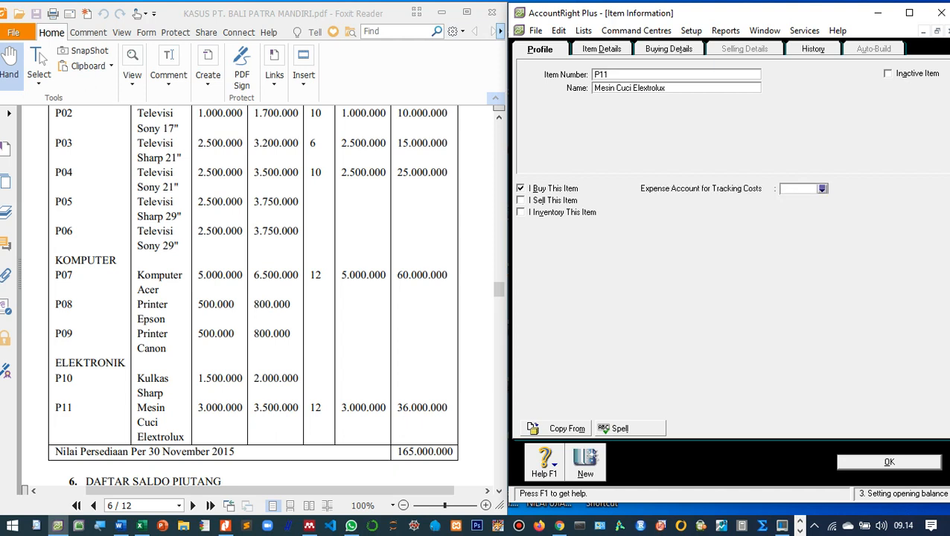
click(521, 200)
click(522, 212)
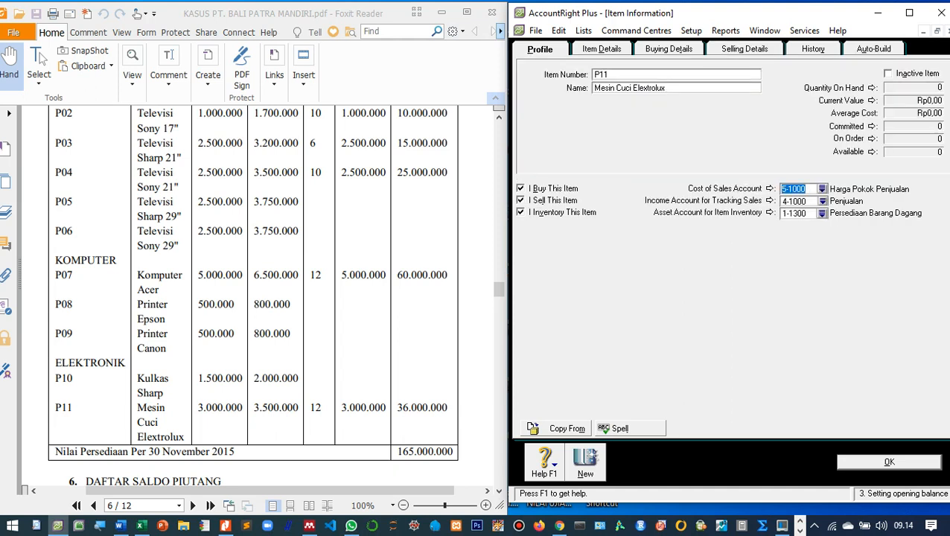
Give P11 a Standard Cost of 3000000 and a Base Selling Price of 3.500.000, then save it.
click(668, 49)
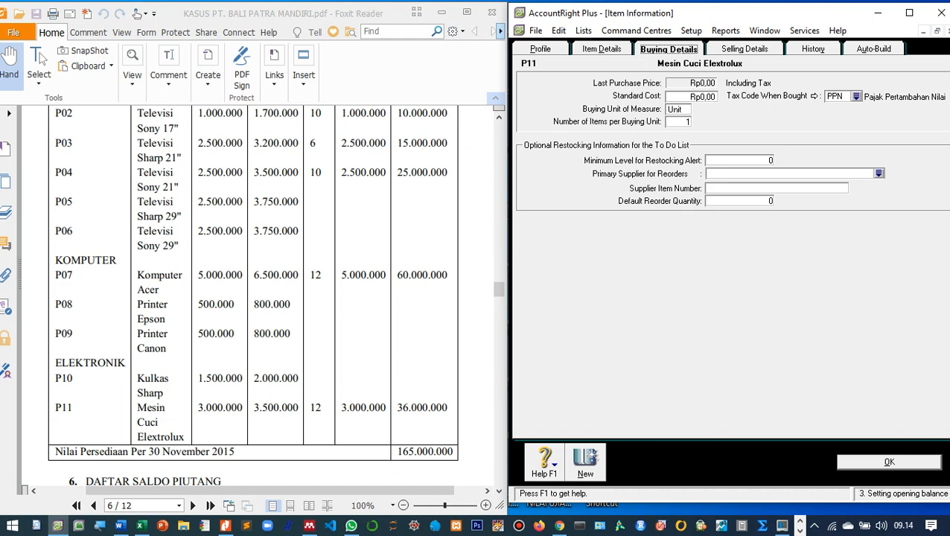
key(Tab)
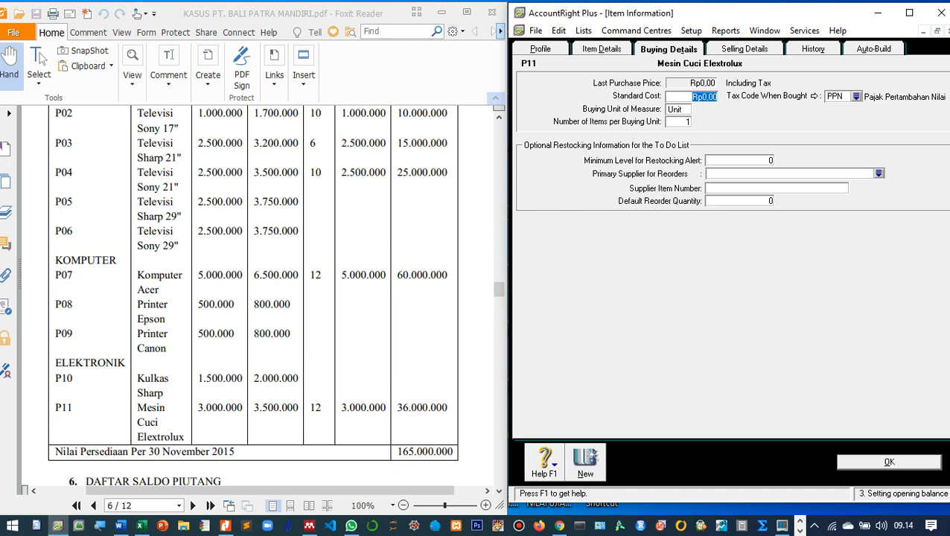
text(3000000)
key(Tab)
click(744, 49)
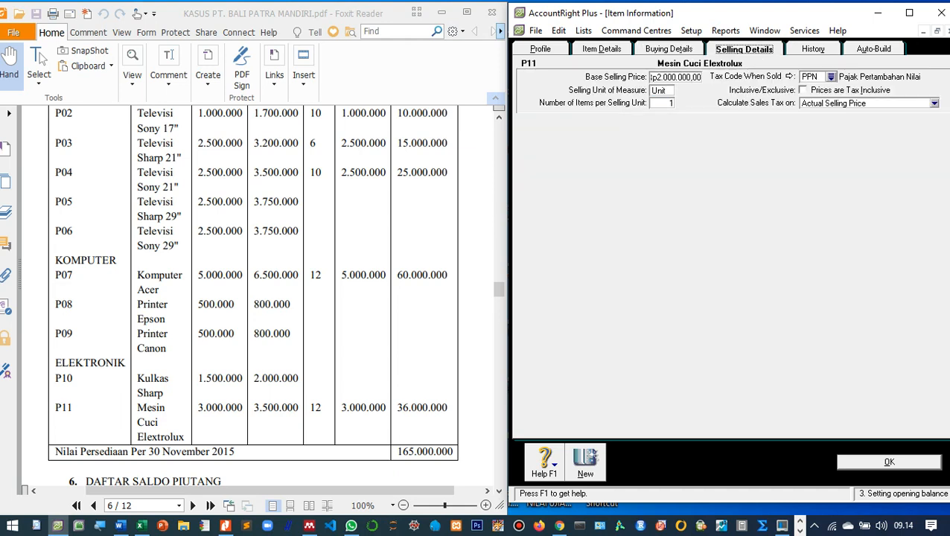
key(Tab)
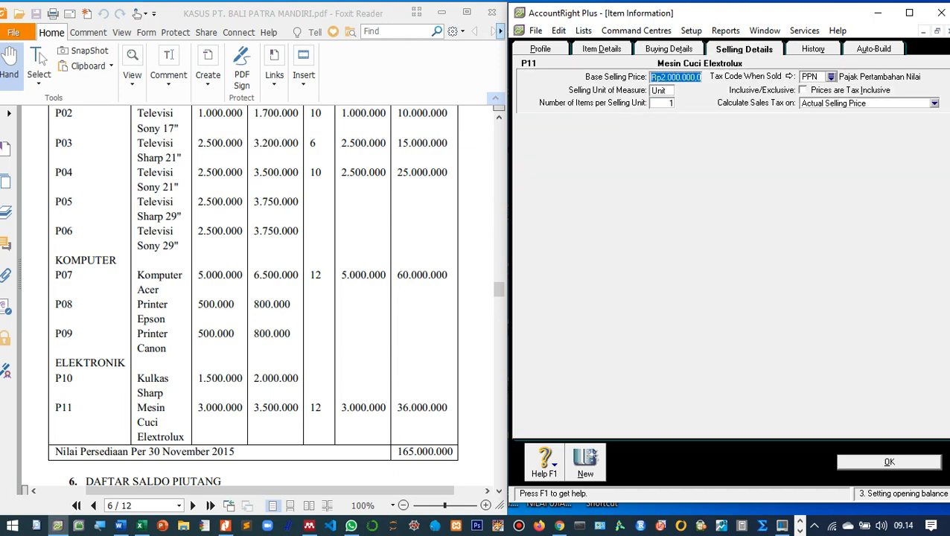
text(3.500.00)
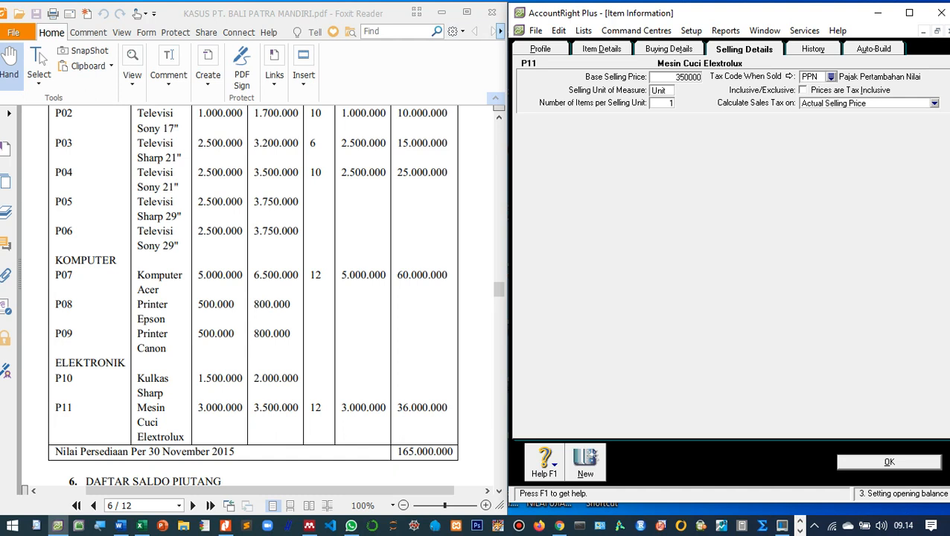
text(0)
key(Tab)
key(Return)
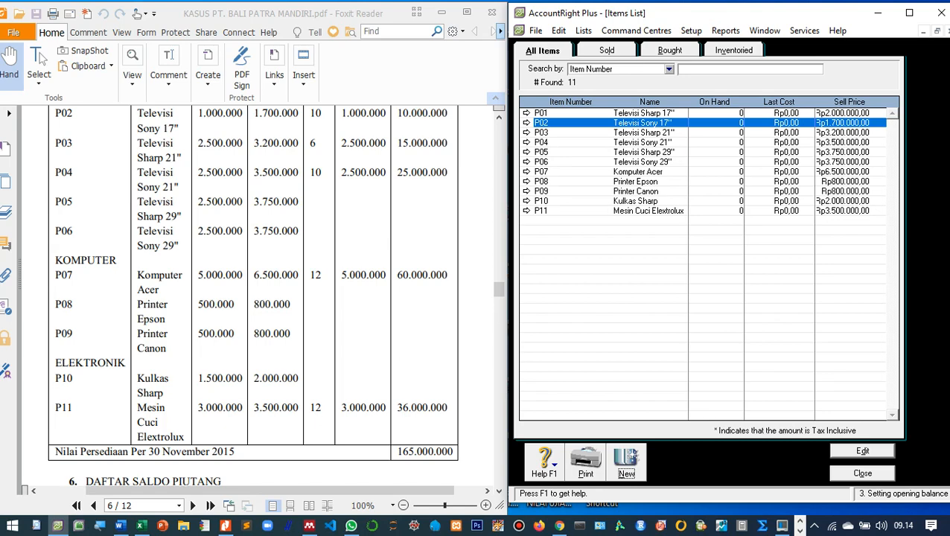
scroll(253, 297, up, 3)
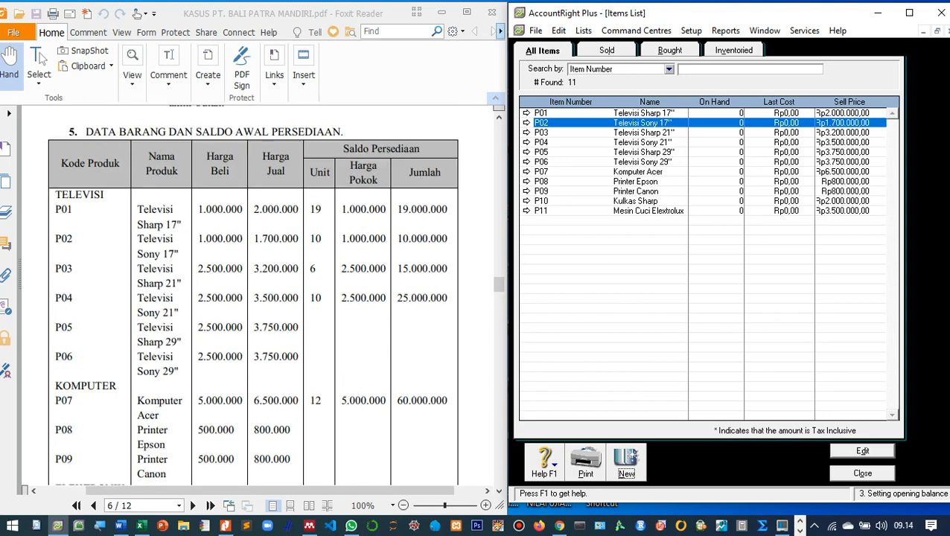
scroll(253, 297, up, 20)
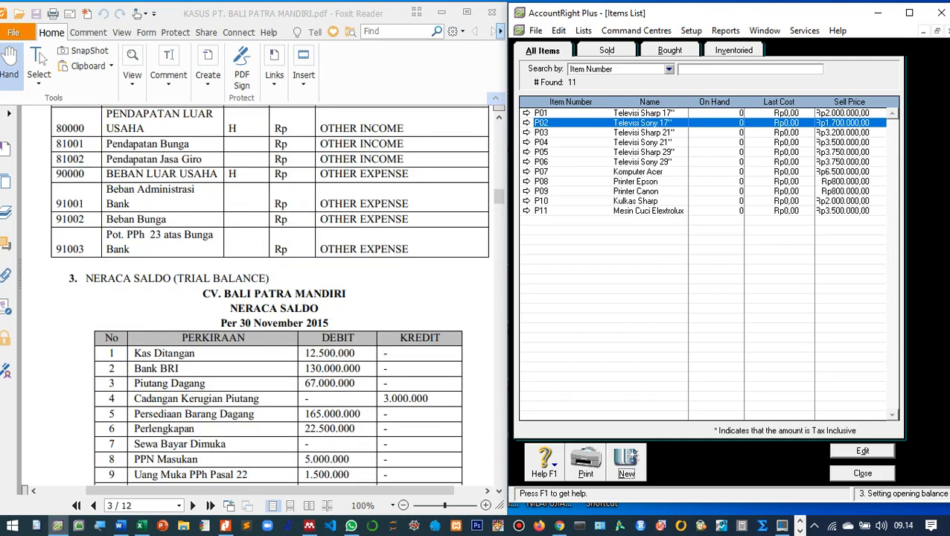
scroll(253, 298, down, 20)
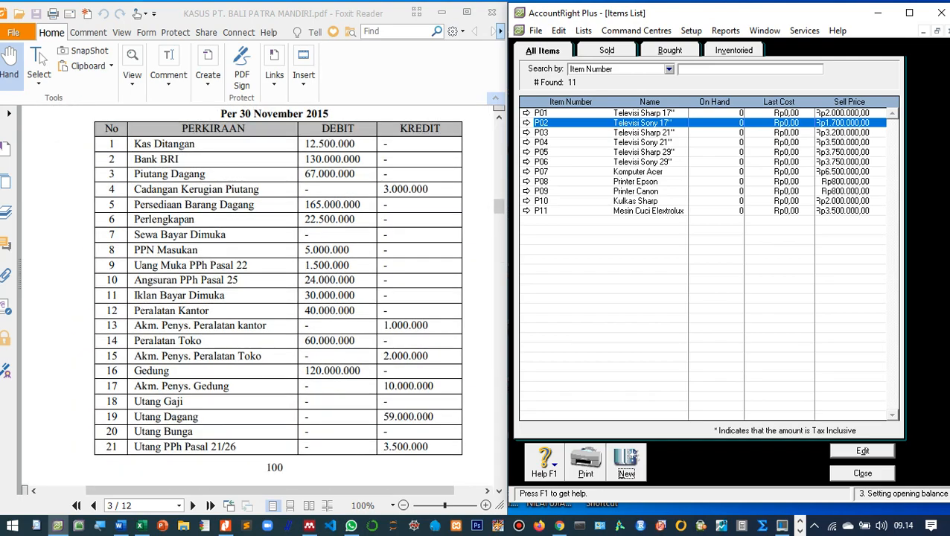
scroll(254, 298, down, 6)
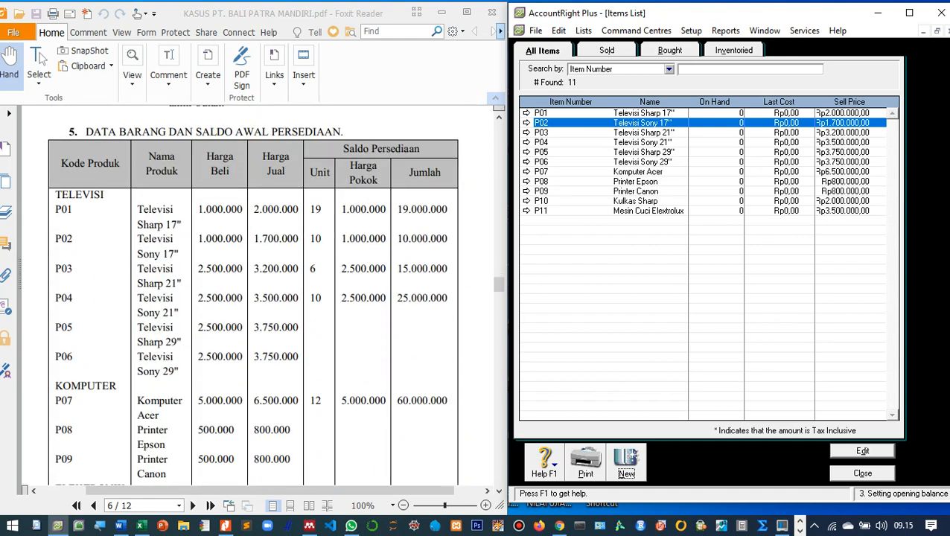
scroll(253, 297, down, 4)
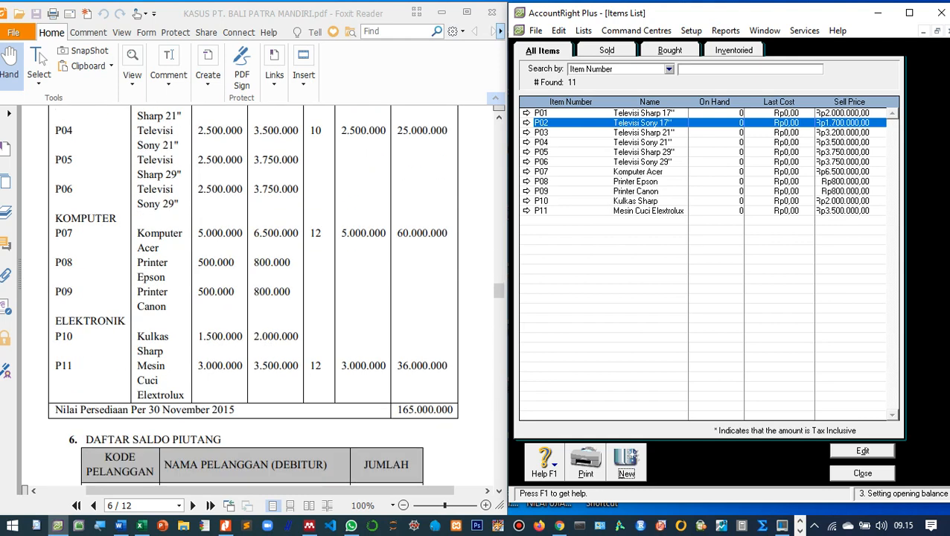
scroll(253, 298, up, 2)
scroll(254, 297, down, 1)
scroll(253, 298, up, 1)
scroll(253, 298, down, 1)
scroll(253, 297, up, 1)
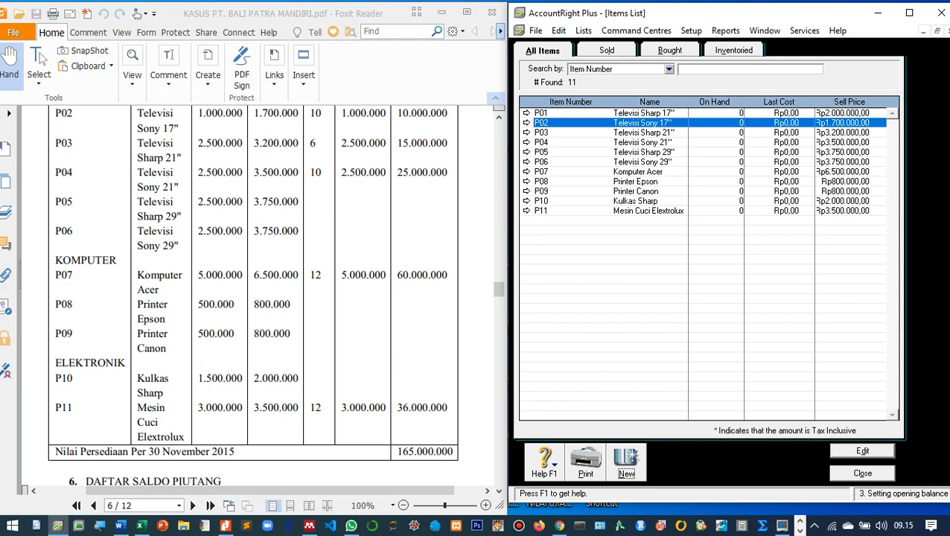
Close the Items List, now holding items P01–P11, to return to the Inventory command centre.
click(862, 472)
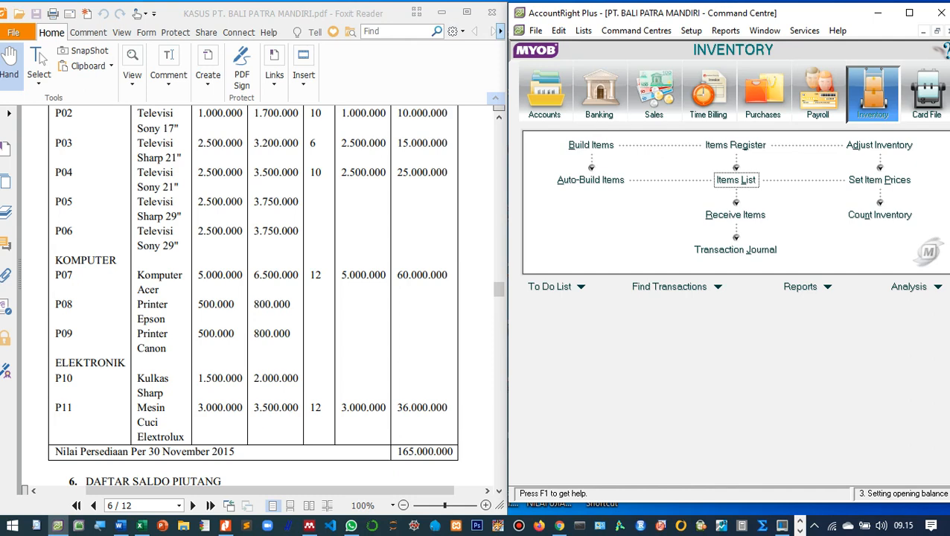
click(544, 93)
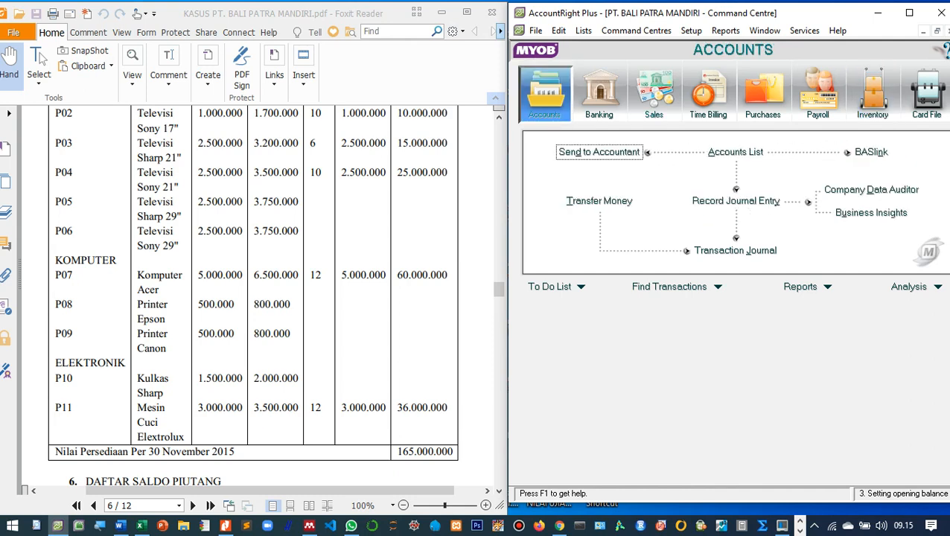
click(735, 152)
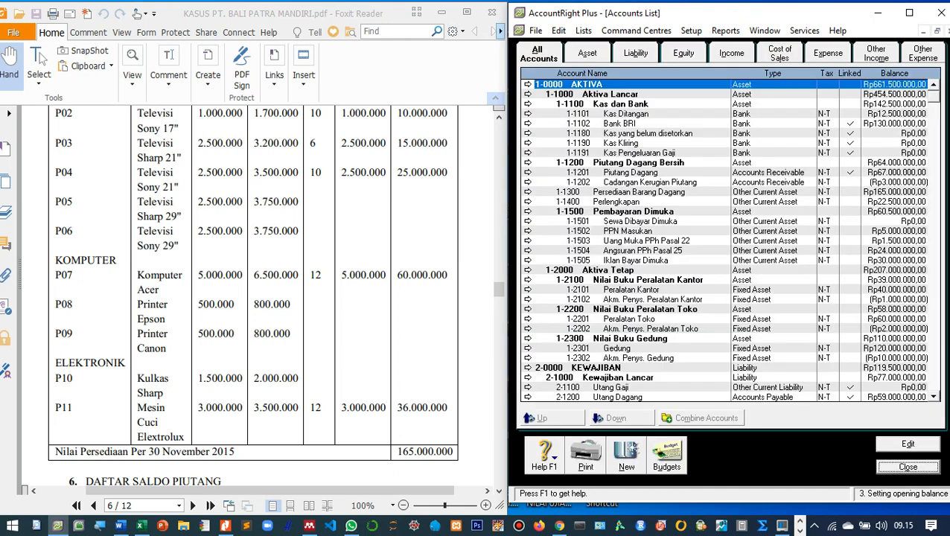
click(587, 53)
click(639, 192)
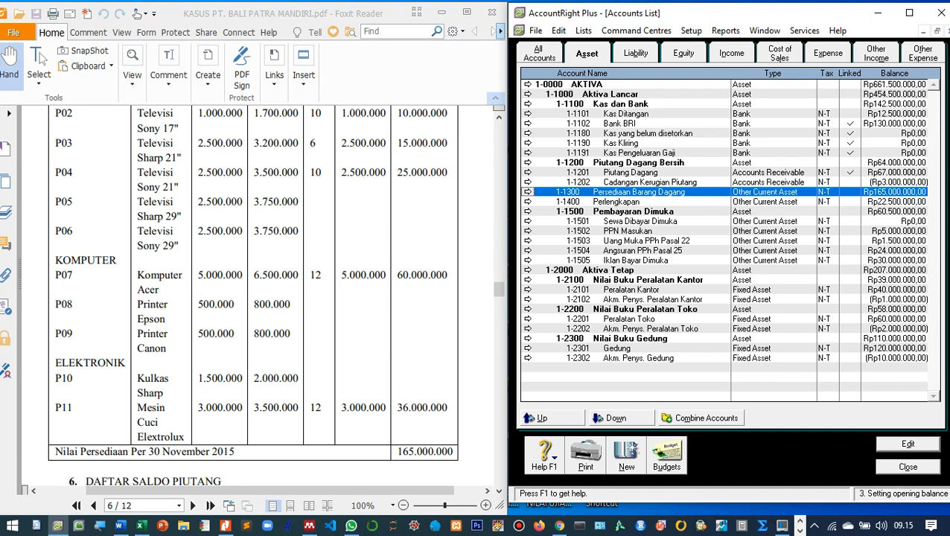
click(907, 467)
scroll(257, 297, up, 5)
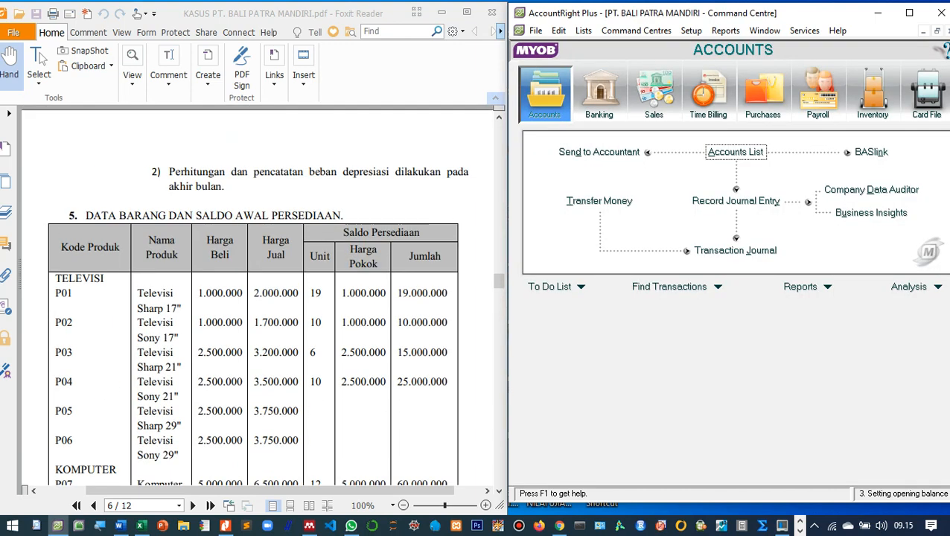
scroll(256, 297, down, 3)
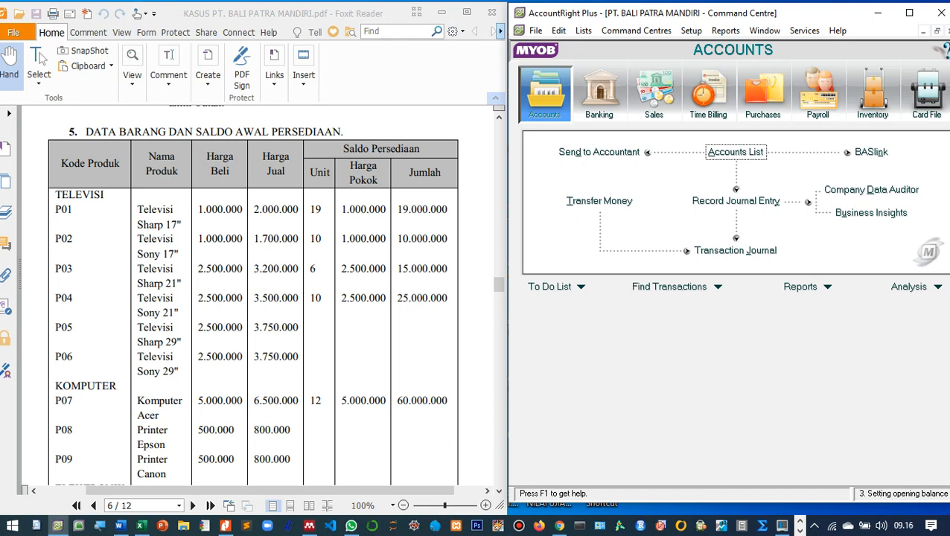
click(872, 93)
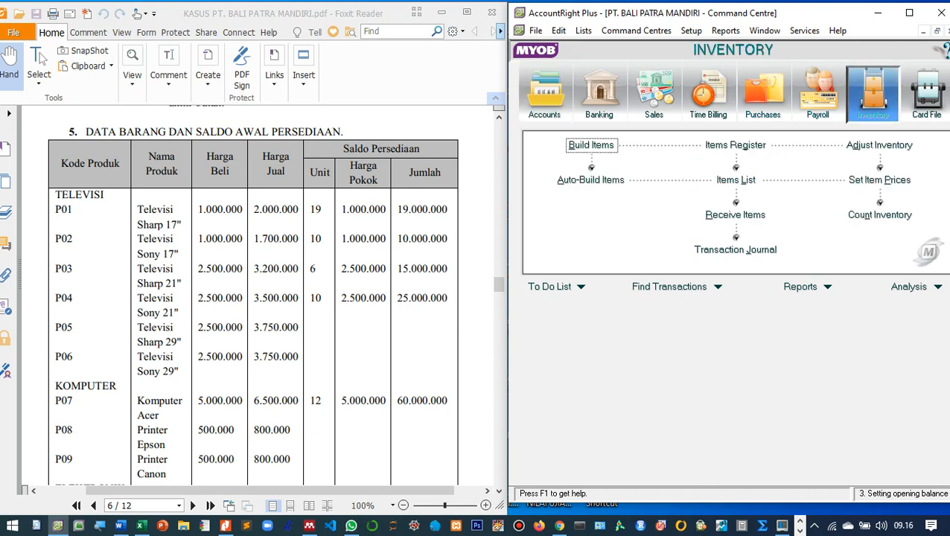
click(880, 145)
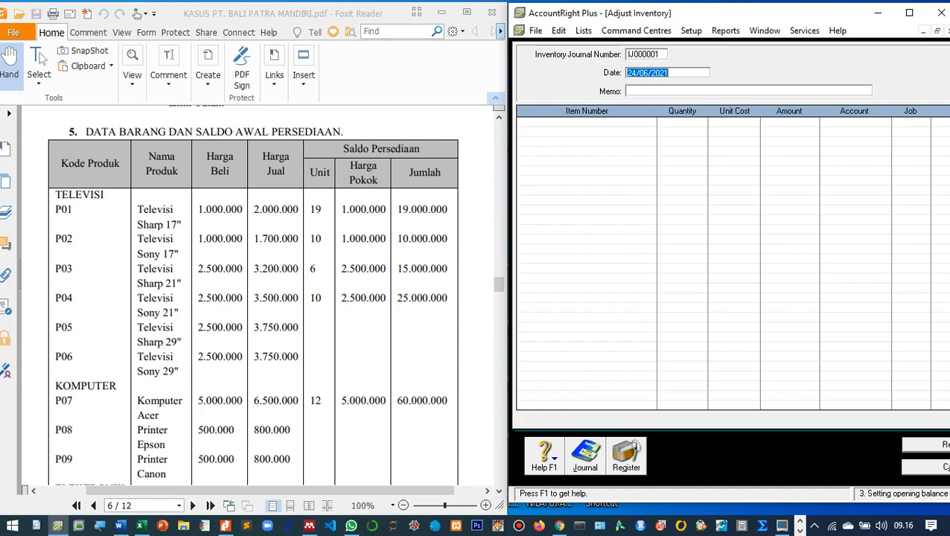
Date the new inventory adjustment 01/12/2015 with memo 'Saldo awal persediaan barang dagang'.
scroll(253, 298, up, 3)
scroll(253, 297, down, 3)
scroll(253, 298, up, 3)
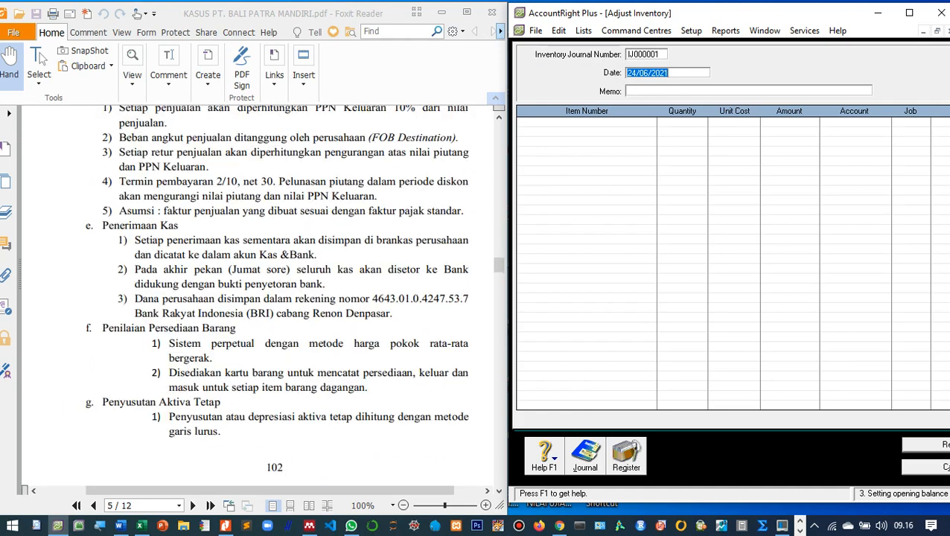
scroll(253, 298, down, 4)
scroll(253, 297, down, 1)
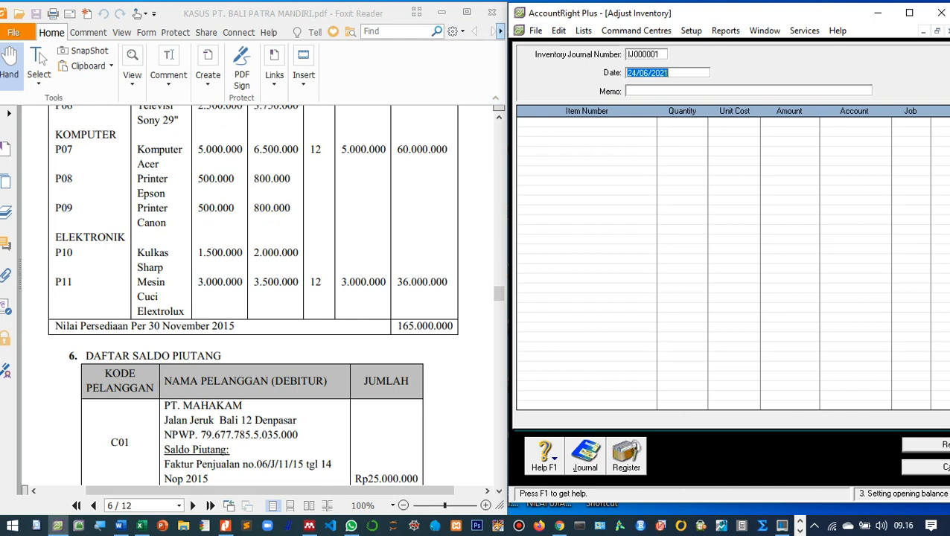
text(01)
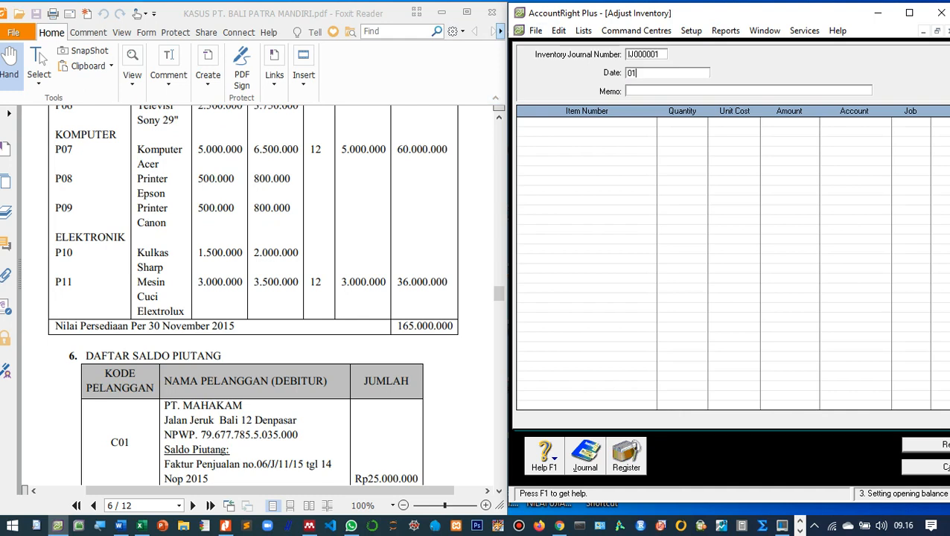
text(/12/2015)
key(Tab)
text(Saldo )
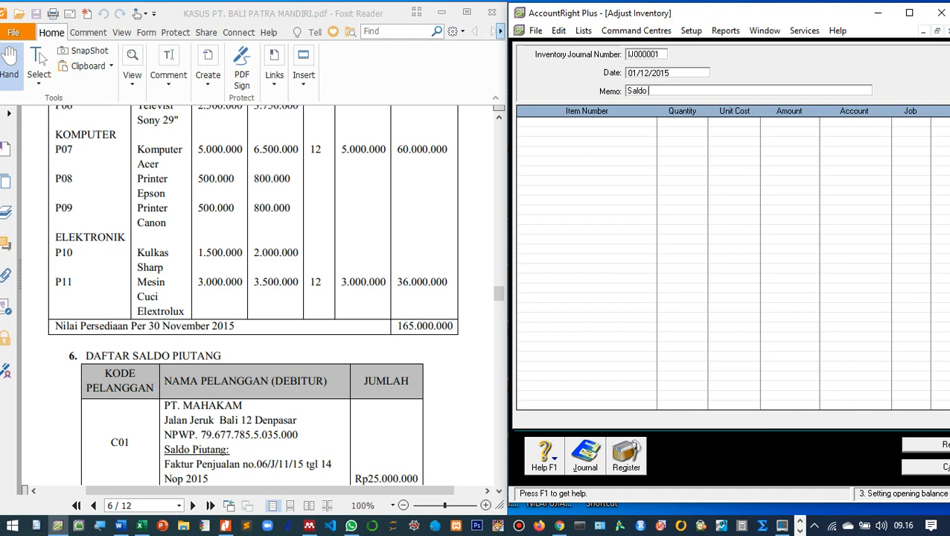
text(awal persediaan)
text(barang dagang)
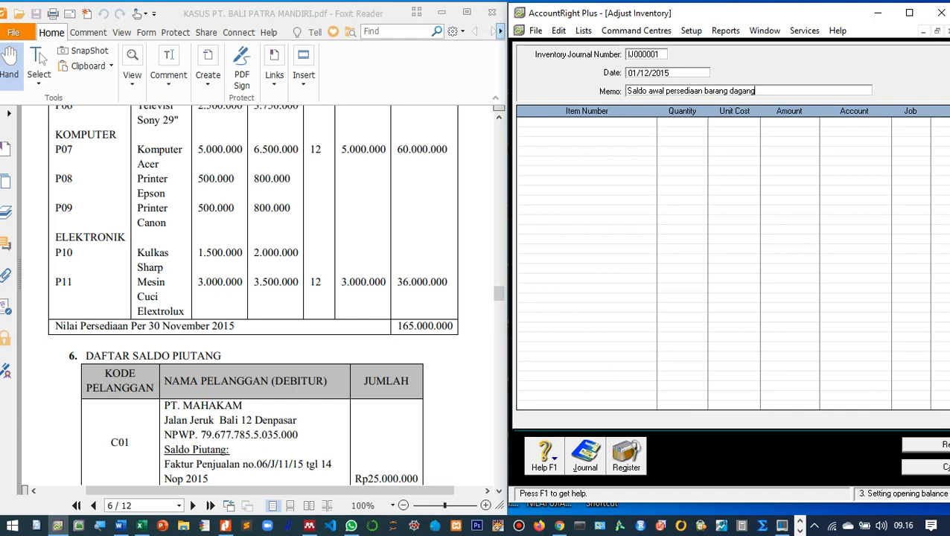
scroll(253, 294, up, 5)
scroll(253, 294, up, 1)
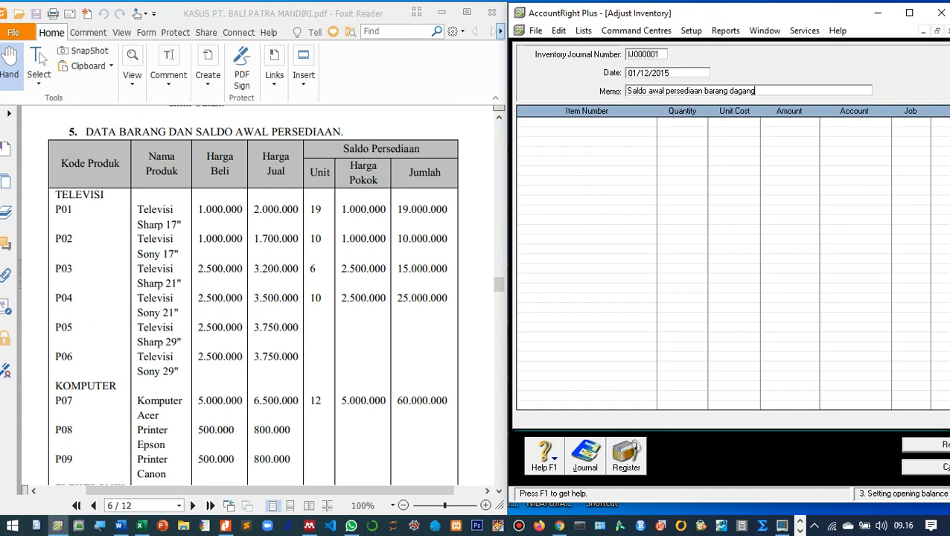
key(Tab)
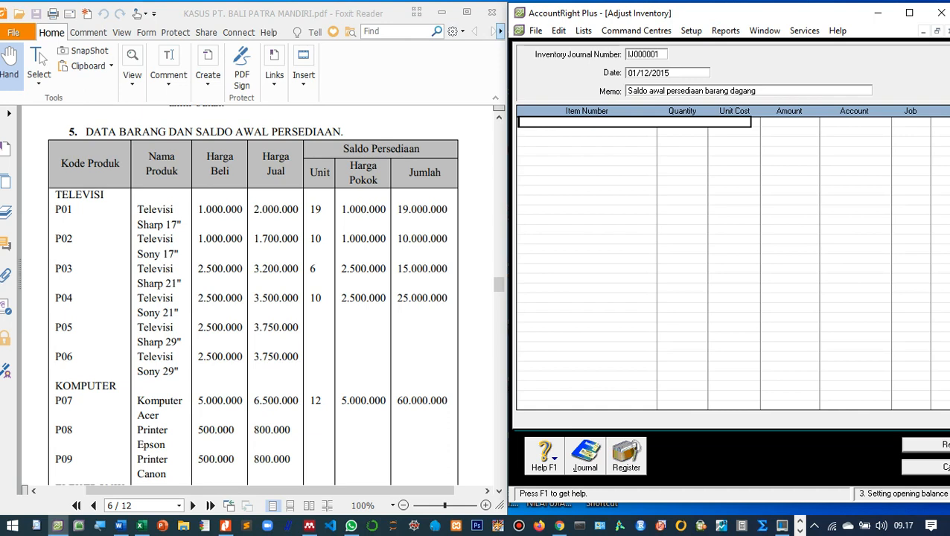
Put item P01 on the first line with quantity 19 and unit cost 1.000.000.
text(P01)
key(Tab)
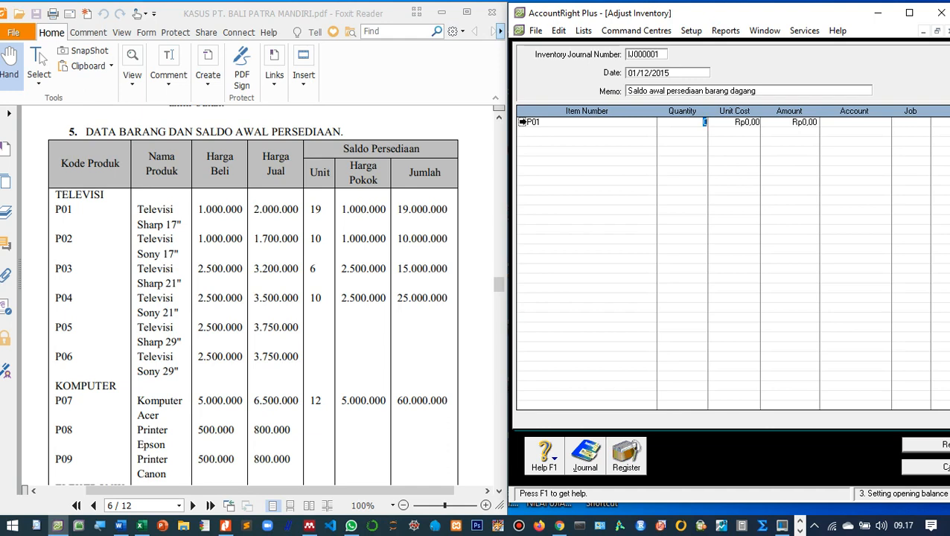
click(522, 122)
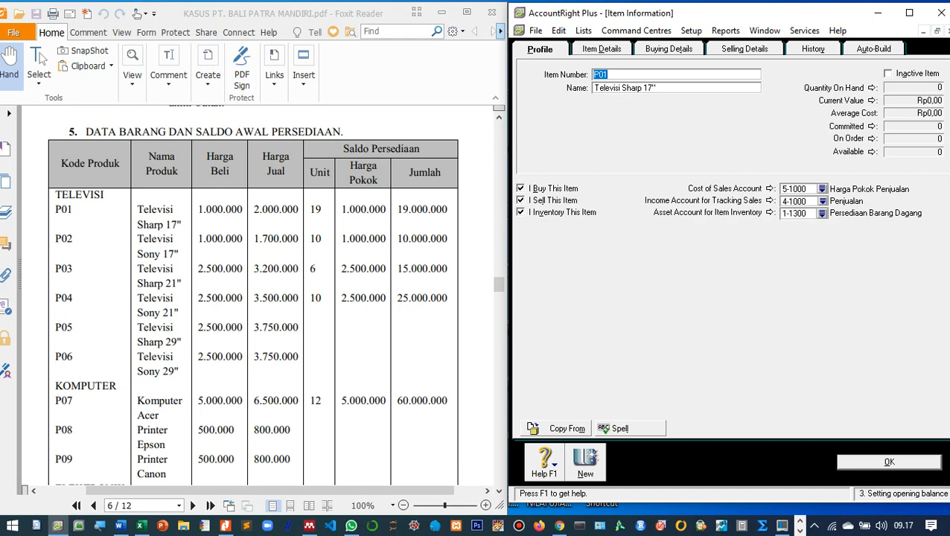
key(Return)
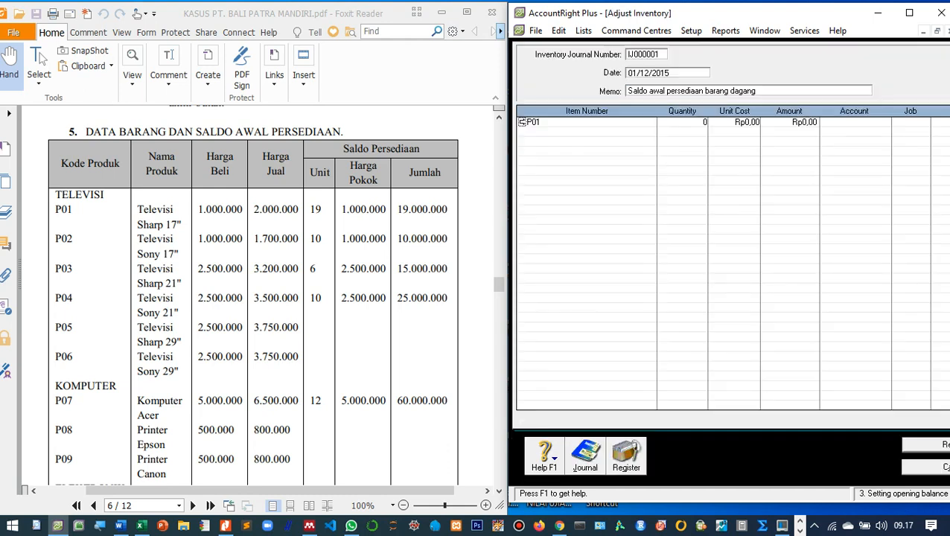
key(Tab)
text(19)
key(Tab)
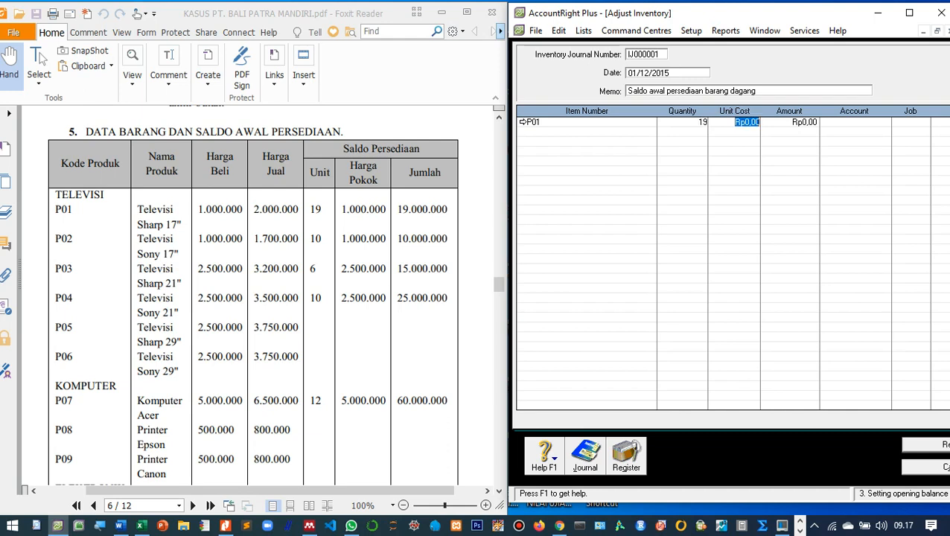
text(1000000)
key(Tab)
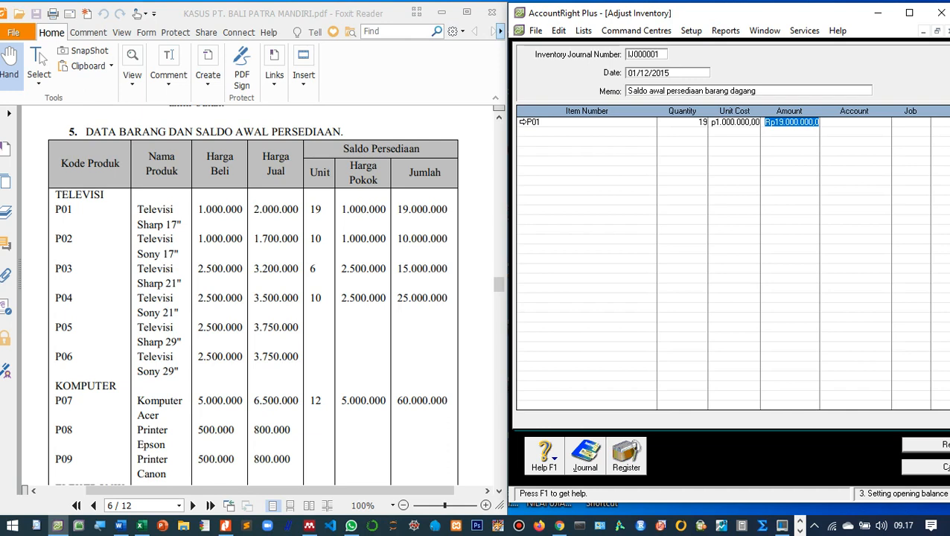
Post the P01 line's 19.000.000 amount to account 1-1300 Persediaan Barang Dagang.
key(Tab)
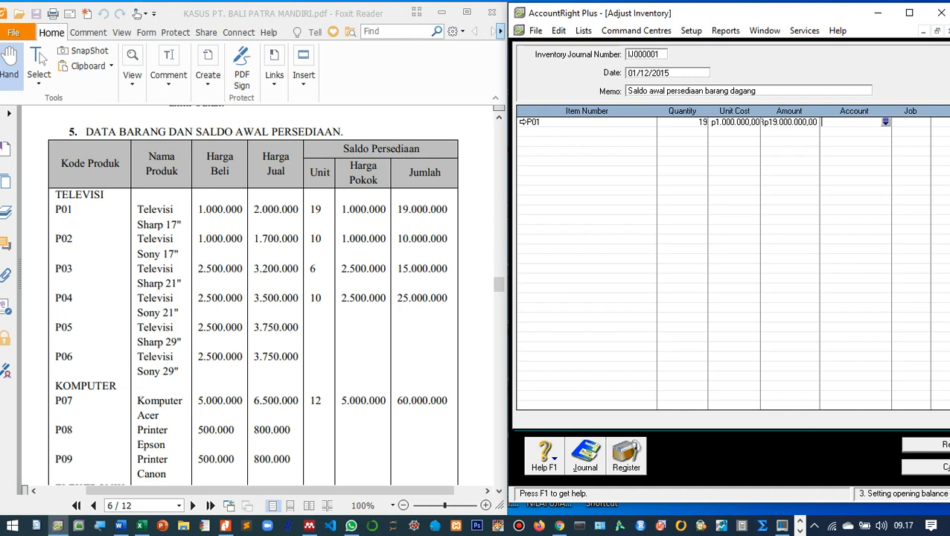
key(Tab)
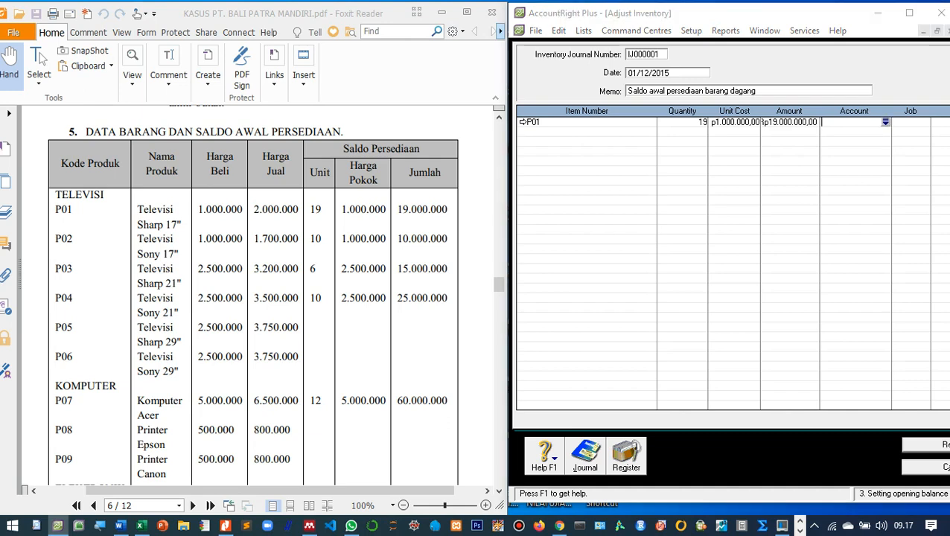
scroll(730, 259, up, 10)
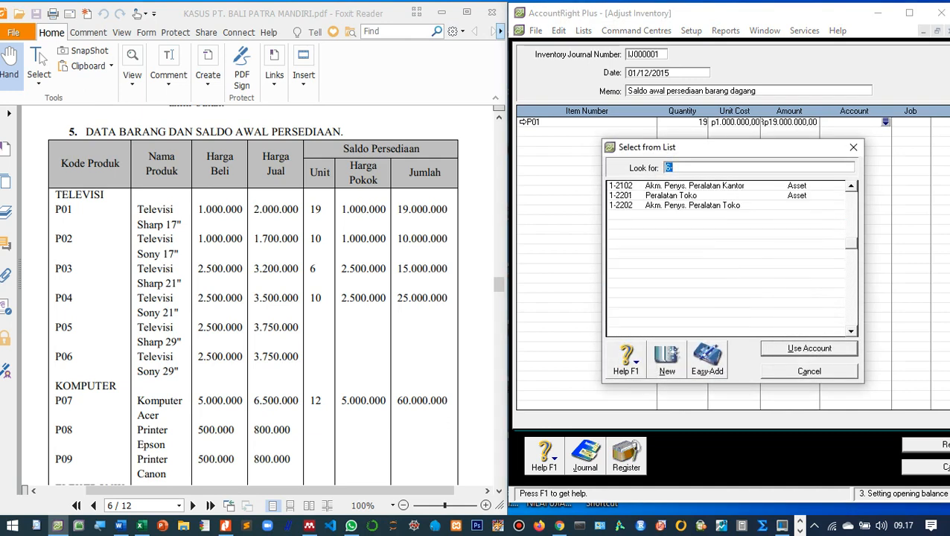
click(690, 225)
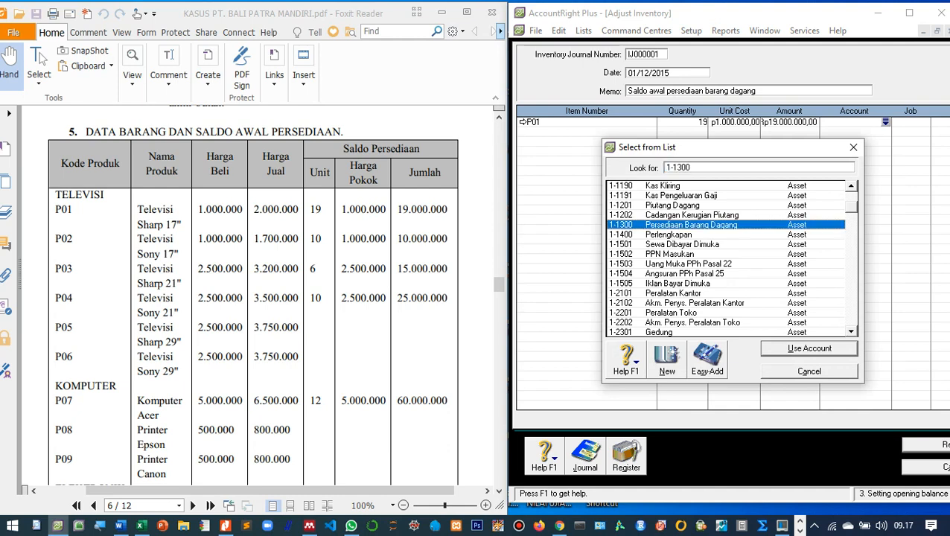
key(Return)
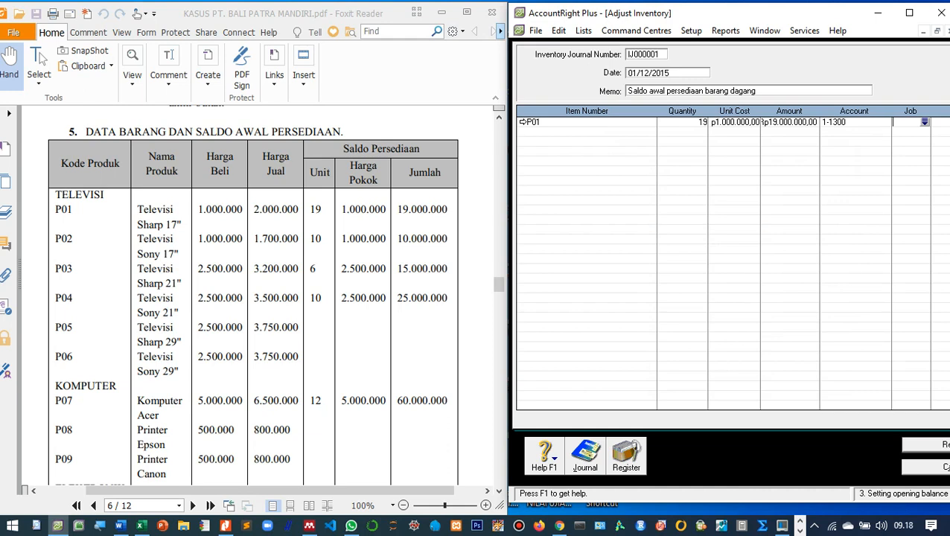
click(586, 132)
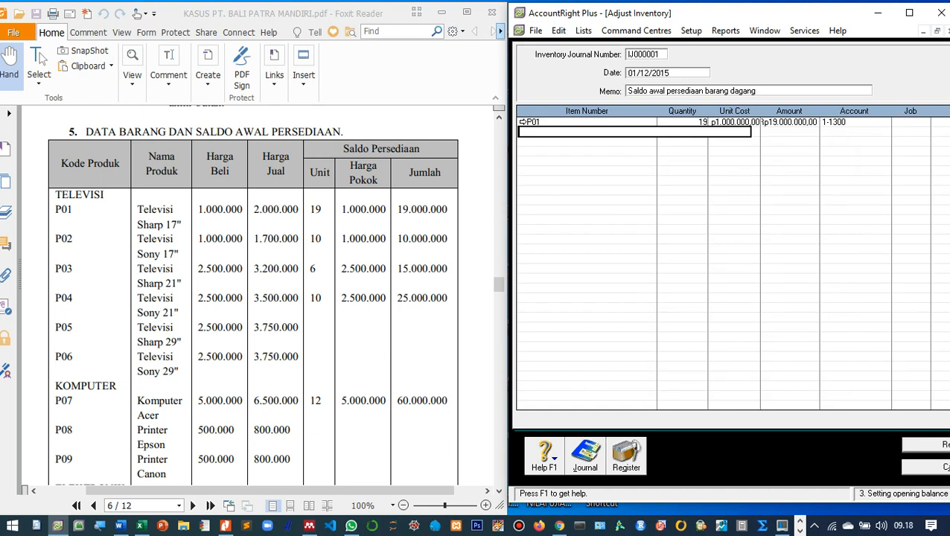
Add item P02 on the second line with 10 units at 1.000.000.
key(Tab)
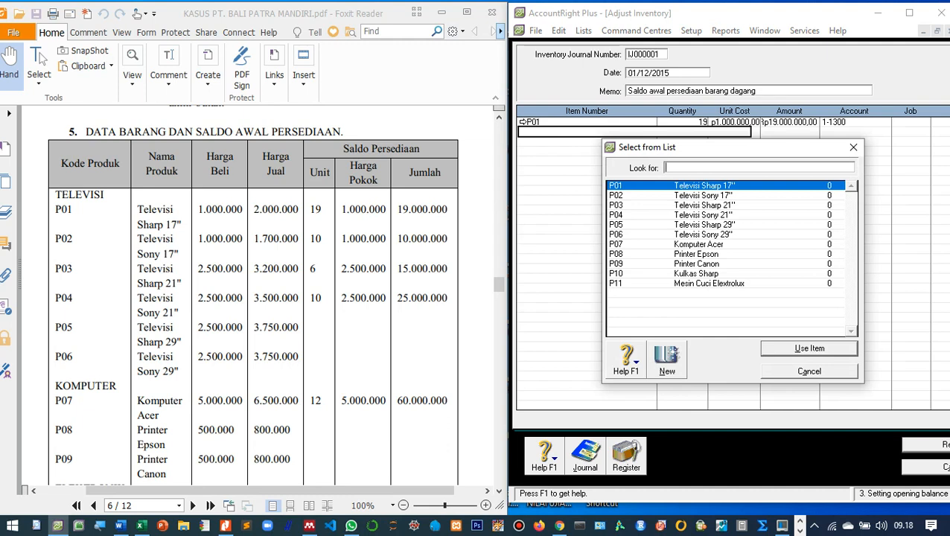
text(P02)
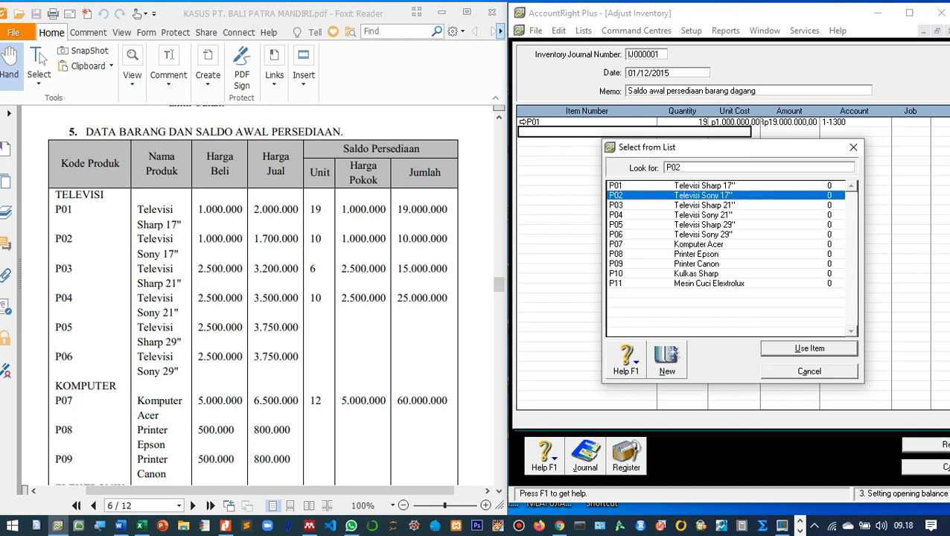
key(Return)
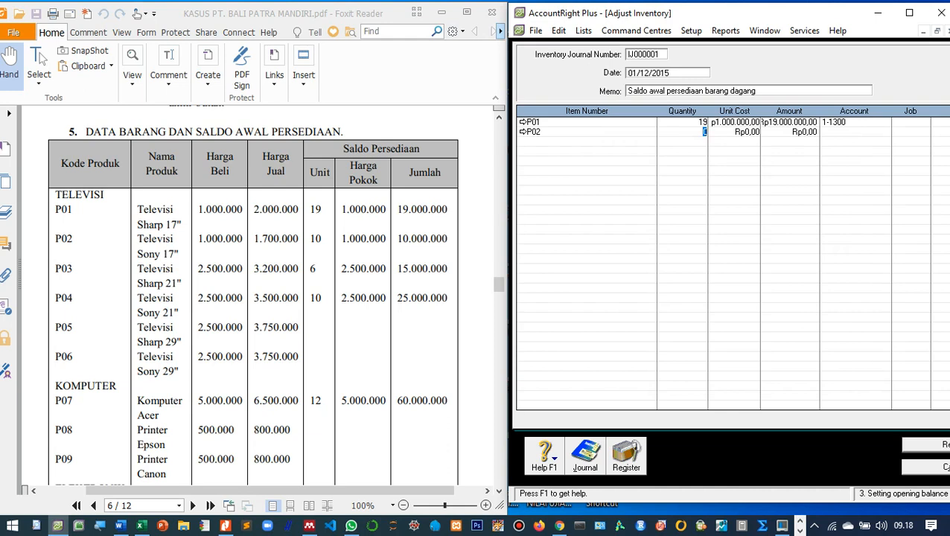
text(10)
key(Tab)
text(1000000)
key(Tab)
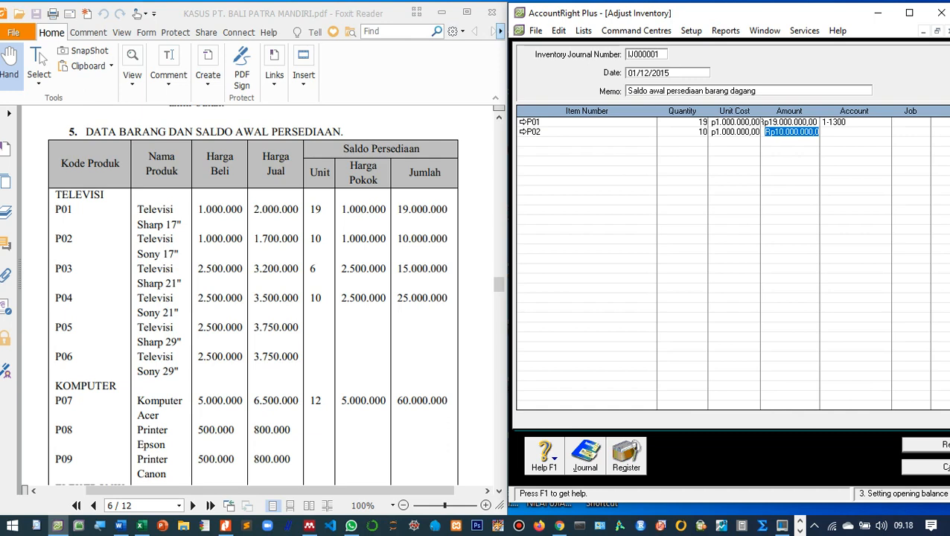
Set P02's line account to 1-1300 Persediaan Barang Dagang, correcting the account first accepted.
key(Tab)
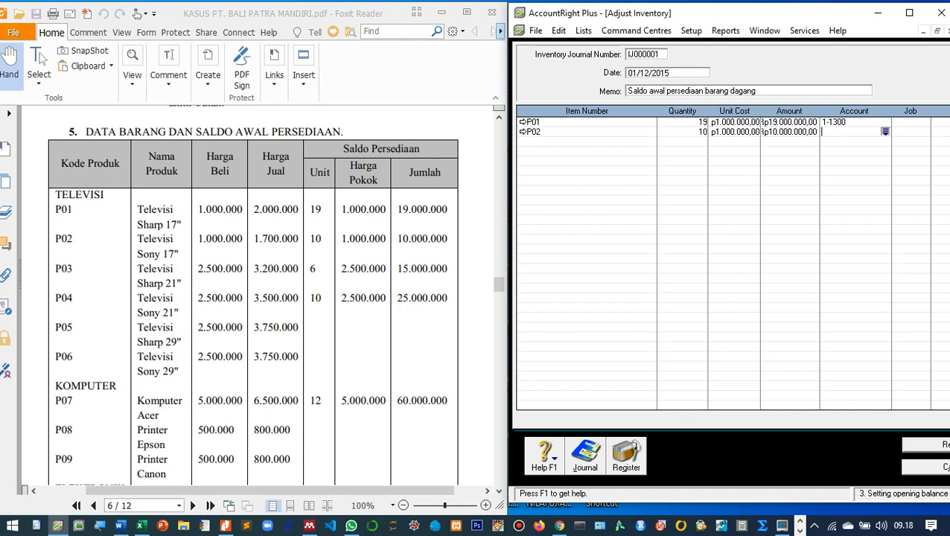
key(Tab)
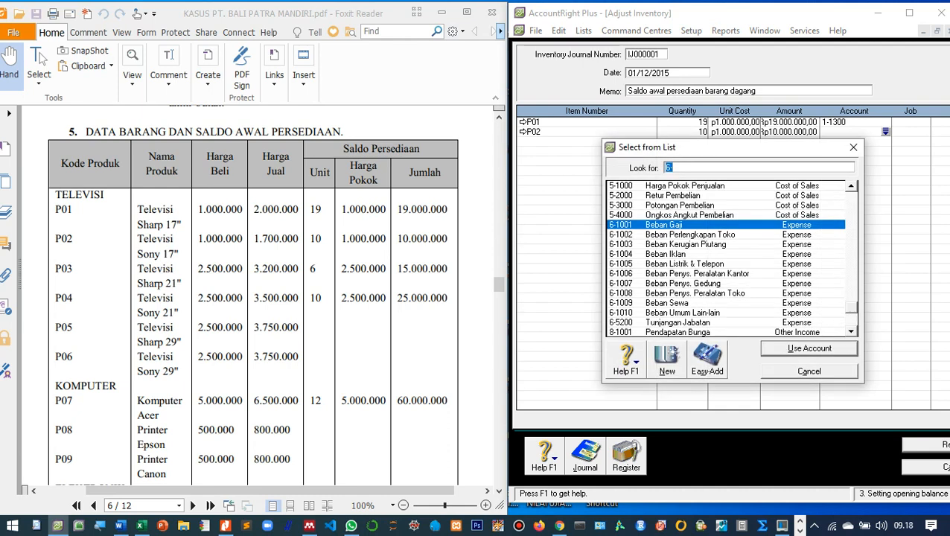
scroll(725, 258, up, 10)
scroll(730, 258, up, 2)
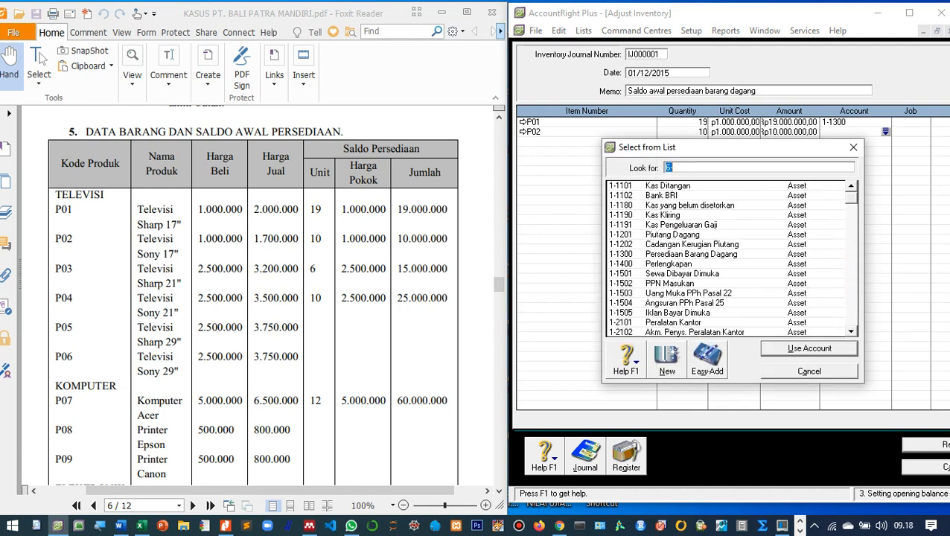
click(853, 147)
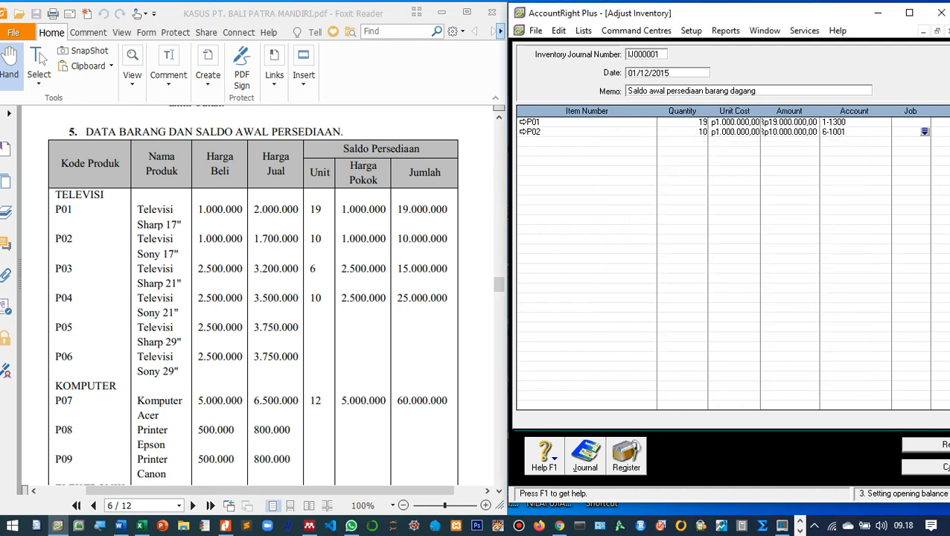
click(833, 132)
click(885, 132)
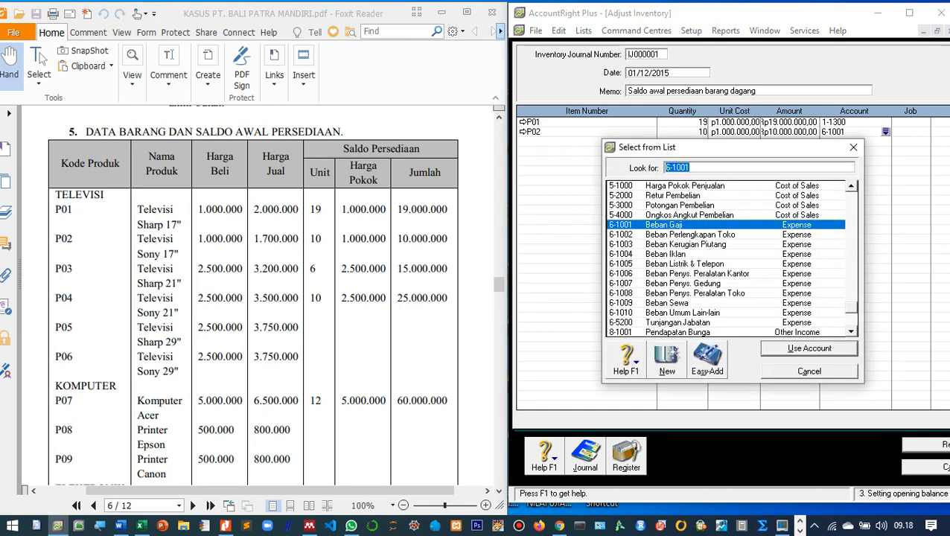
scroll(729, 259, up, 13)
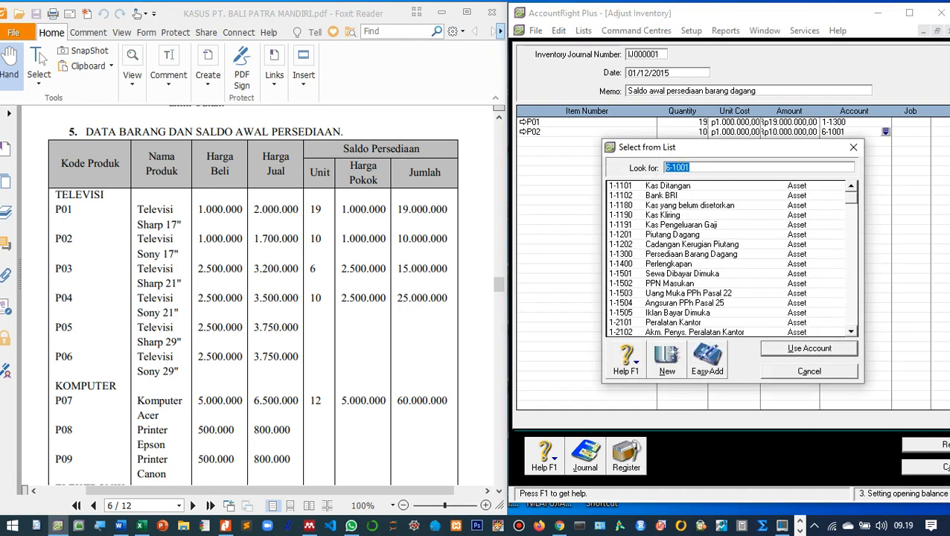
click(693, 254)
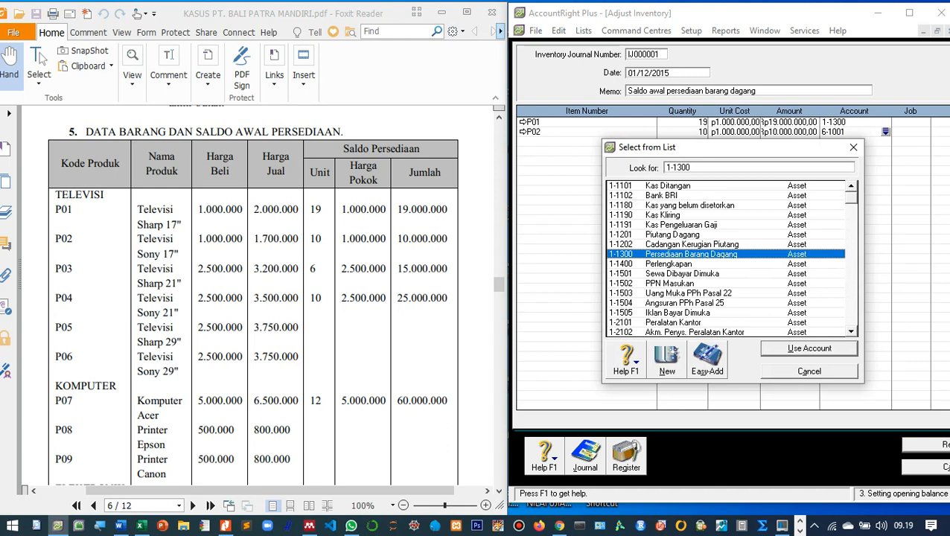
click(809, 349)
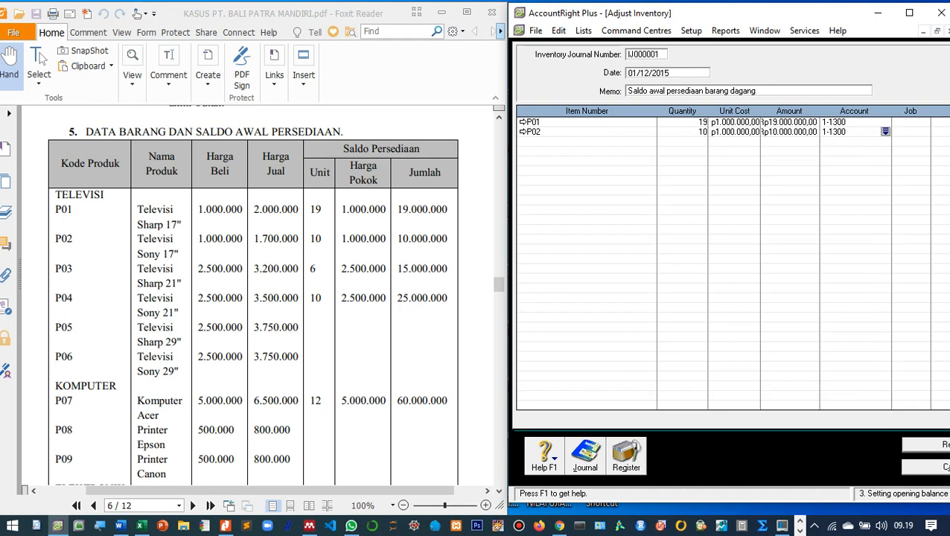
click(573, 141)
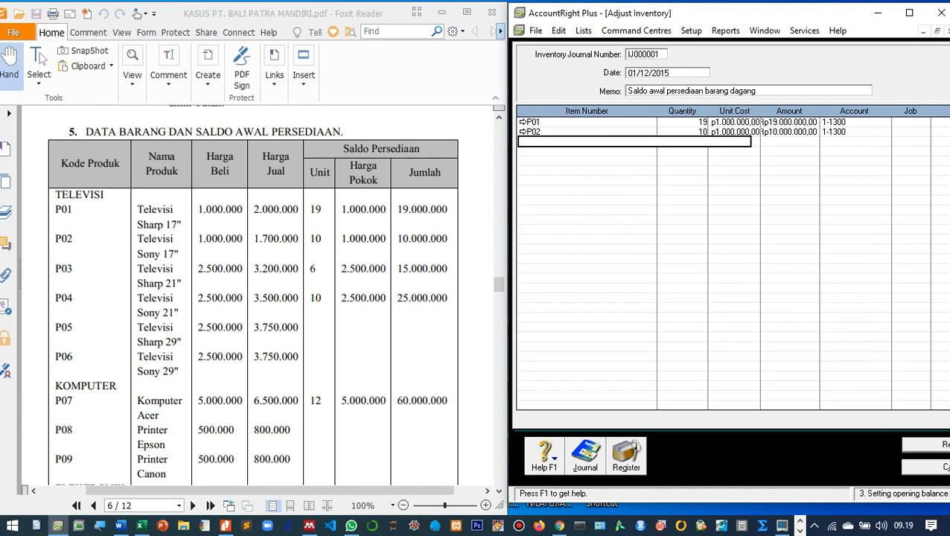
Add P03 as the third line: 6 units at 2.500.000, totalling 15.000.000, to account 1-1300.
key(Tab)
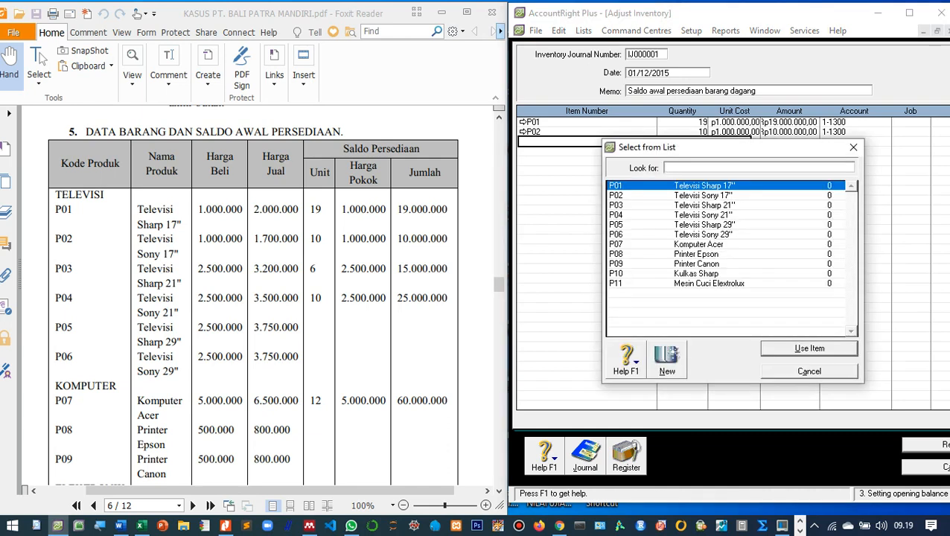
text(P03)
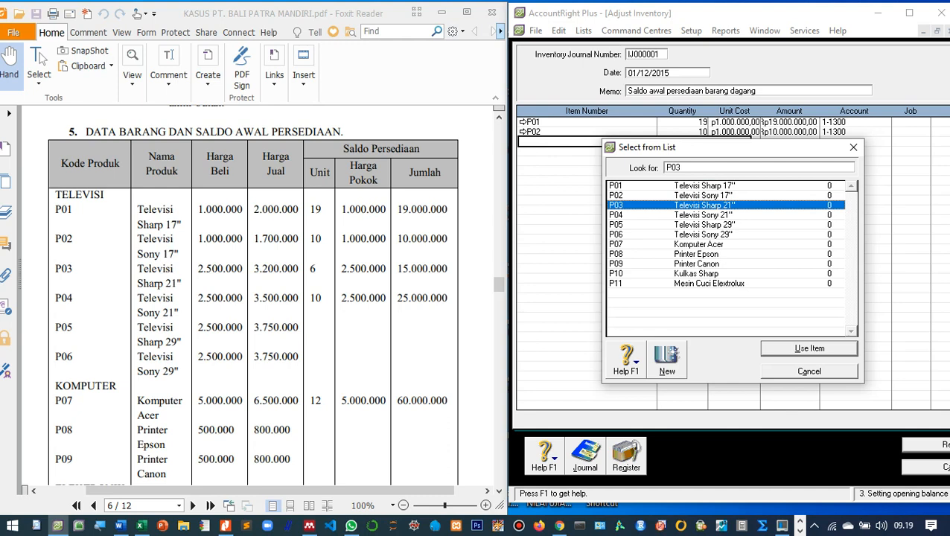
key(Return)
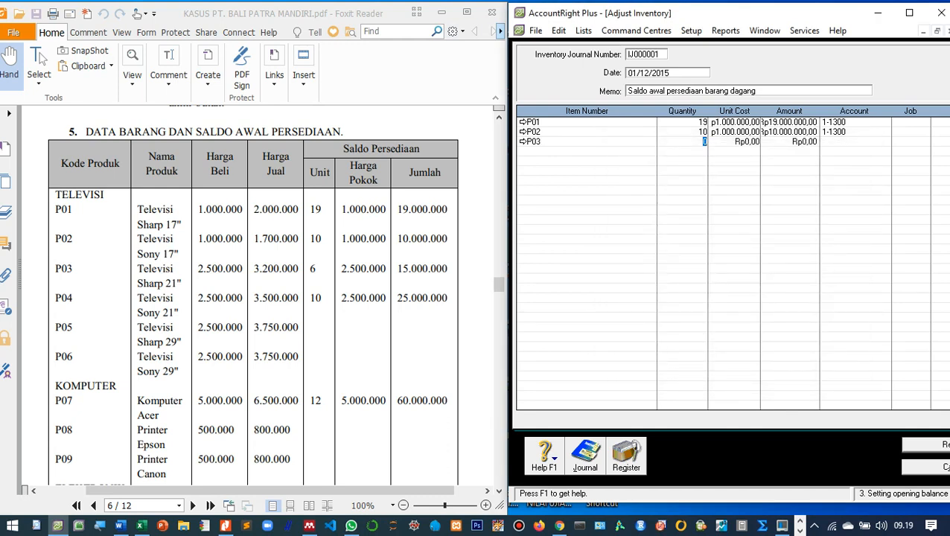
text(6)
key(Tab)
text(2.500.00)
text(0000)
key(Tab)
key(Tab)
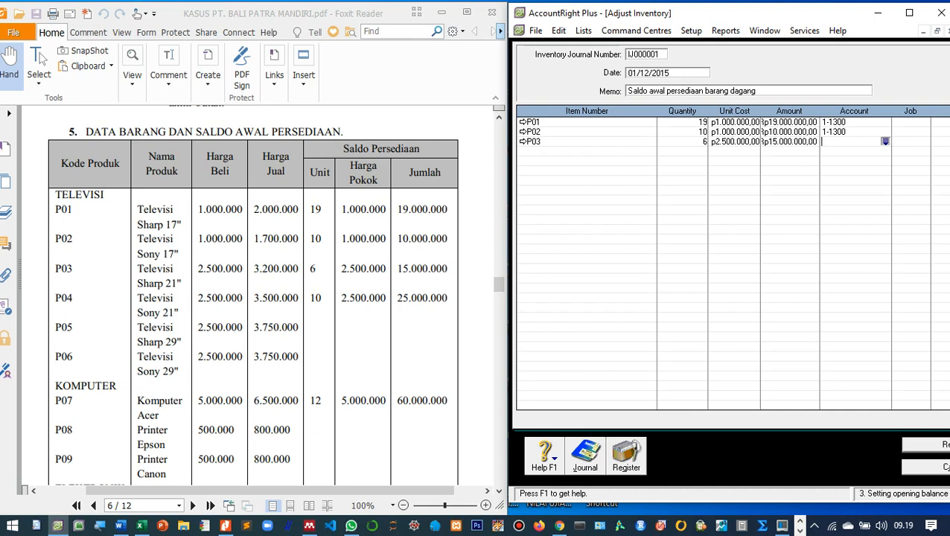
key(Tab)
scroll(729, 256, up, 15)
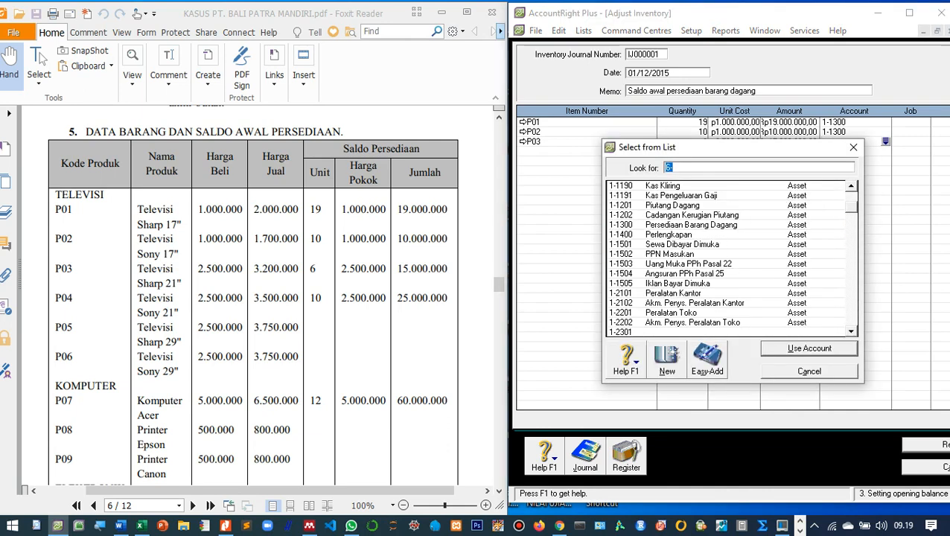
text(1-1300)
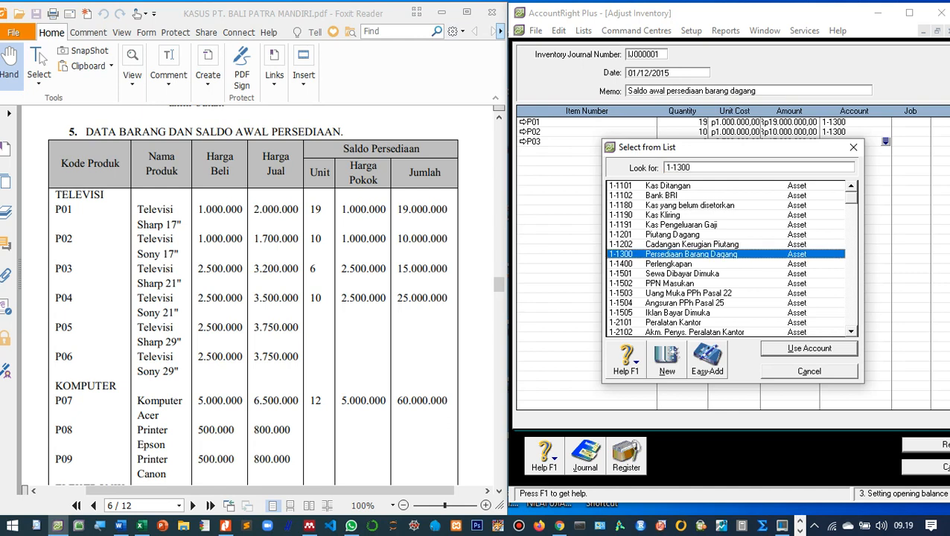
key(Return)
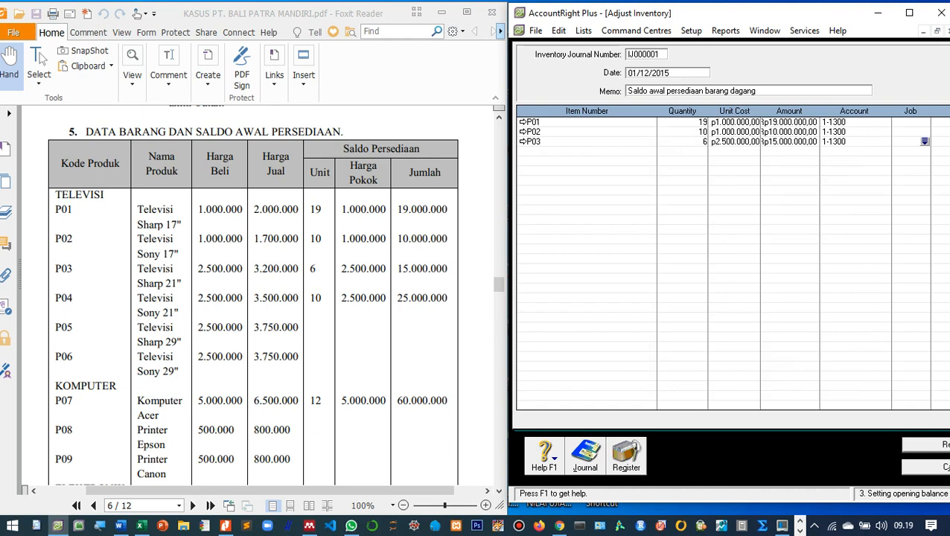
key(Tab)
key(Tab)
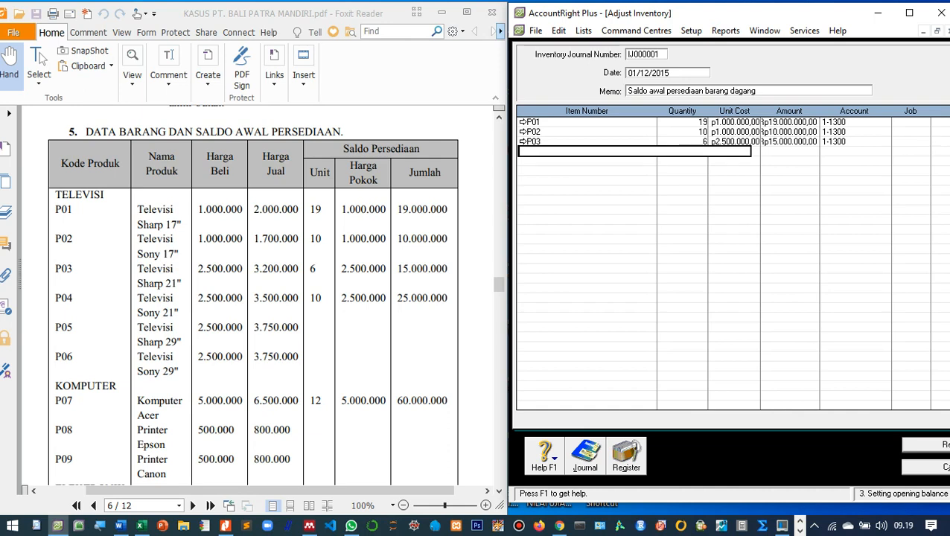
Add P04 on the fourth line with 10 units at 2.500.000.
key(Tab)
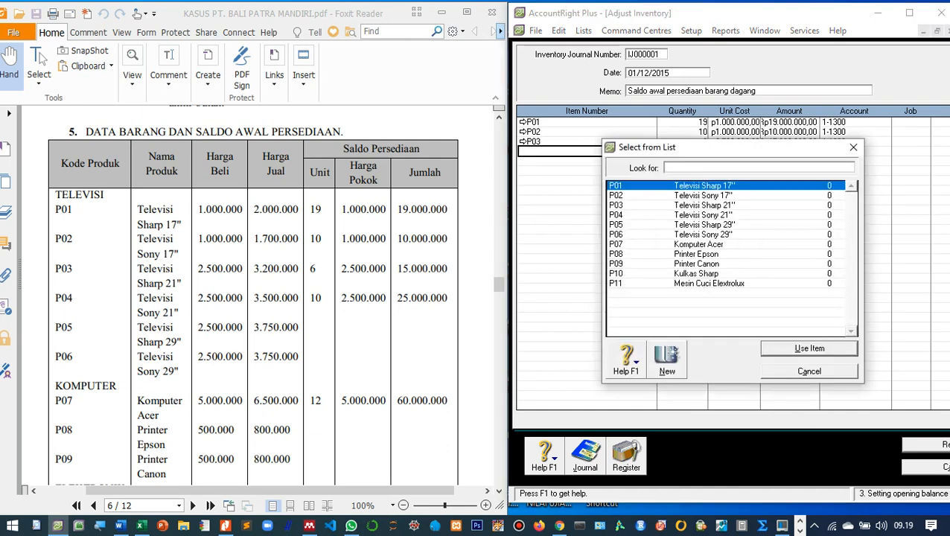
double_click(702, 215)
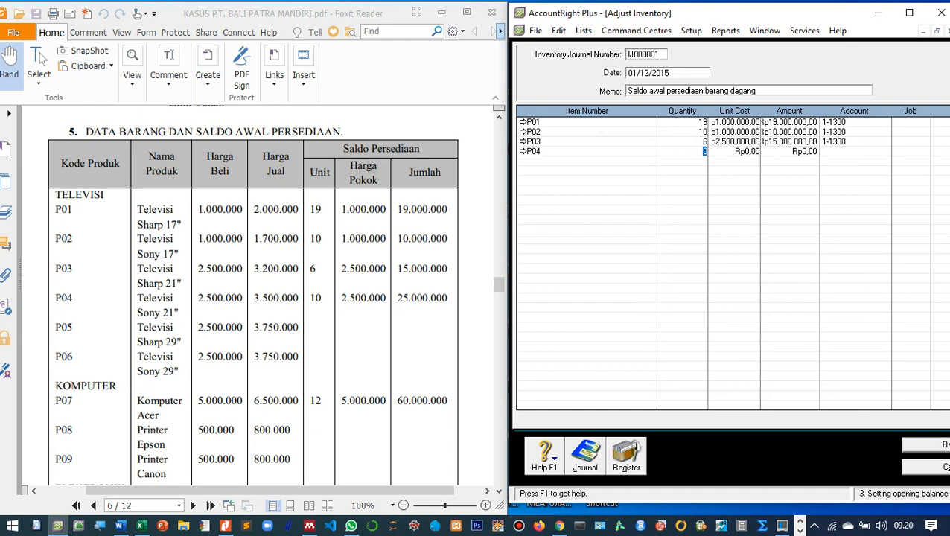
text(10)
key(Tab)
text(2.500.0)
text(000)
key(Tab)
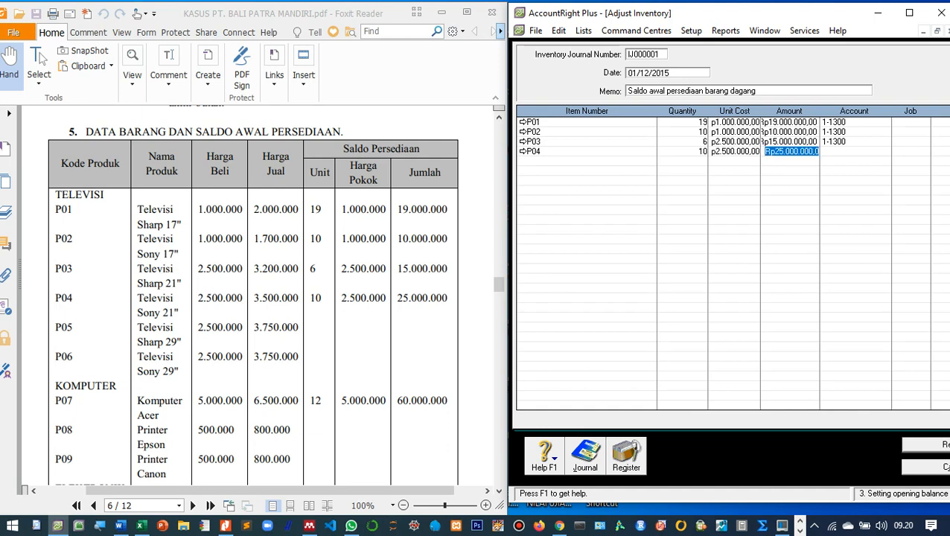
Assign account 1-1300 to P04's 25.000.000 line.
key(Tab)
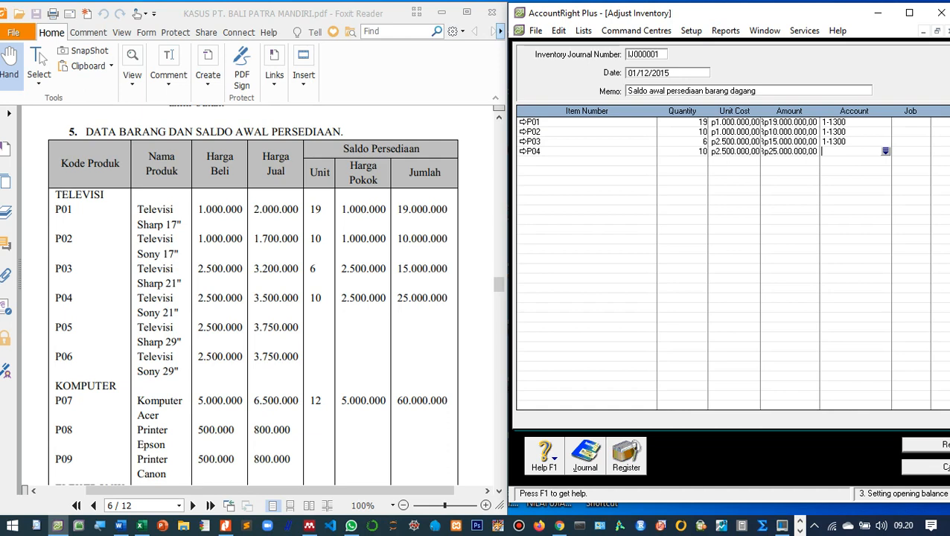
key(Up)
key(Down)
key(Tab)
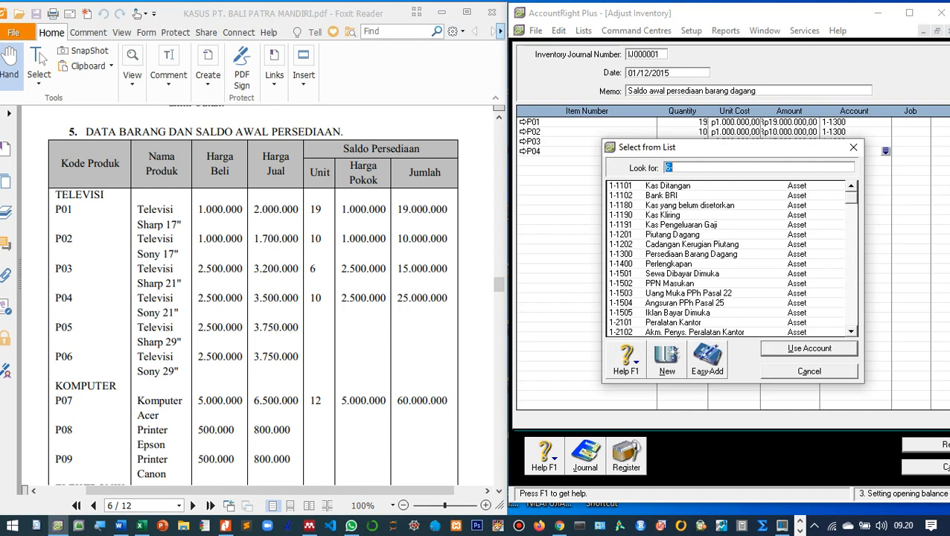
text(1-1202)
key(Down)
key(Return)
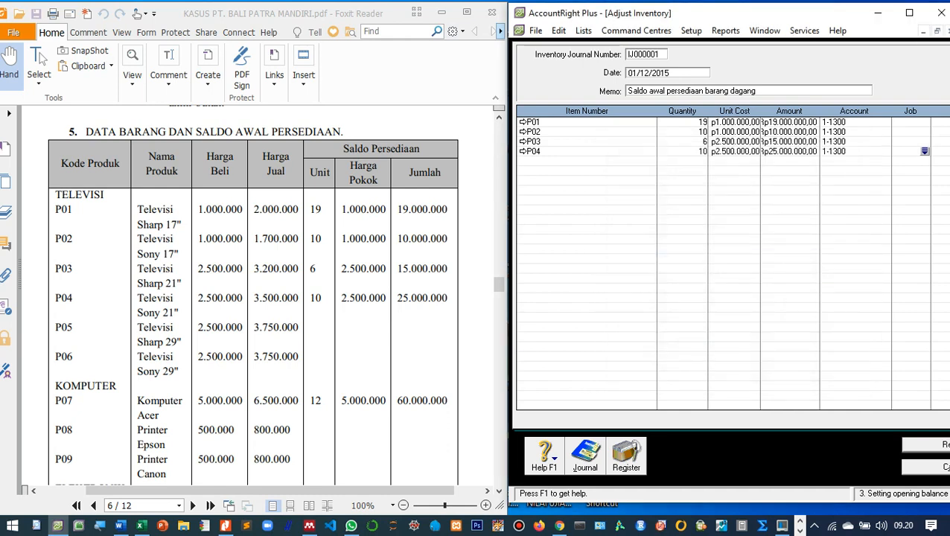
key(Tab)
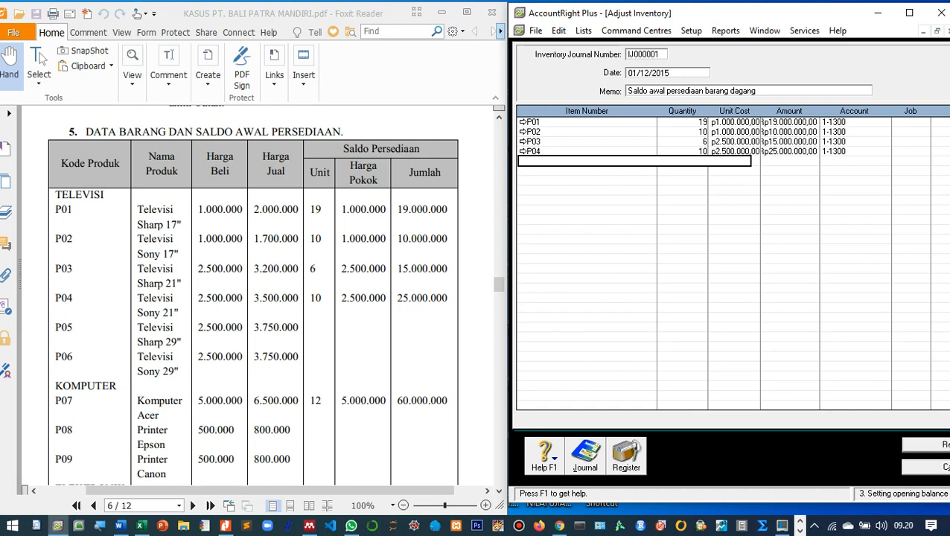
Add P07 on the fifth line with 12 units at 5.000.000.
scroll(253, 298, down, 3)
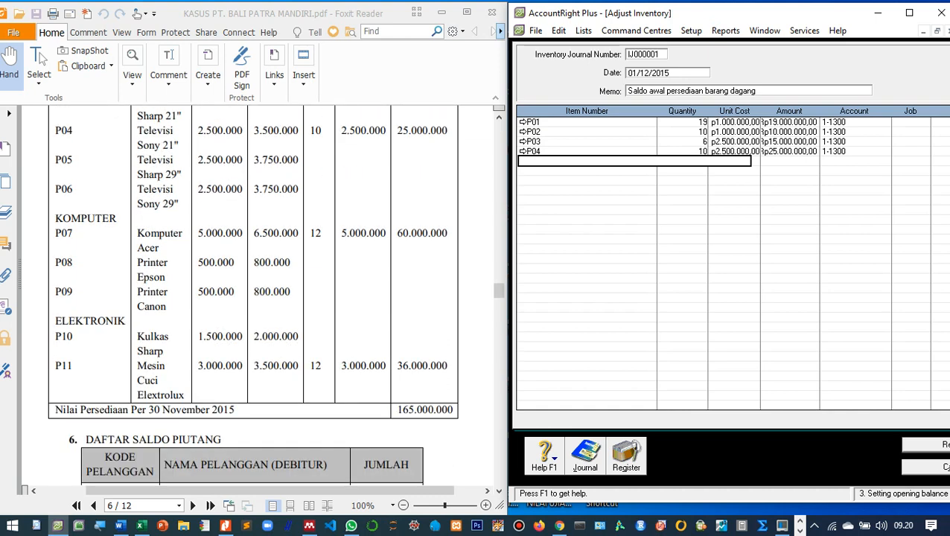
scroll(253, 298, up, 1)
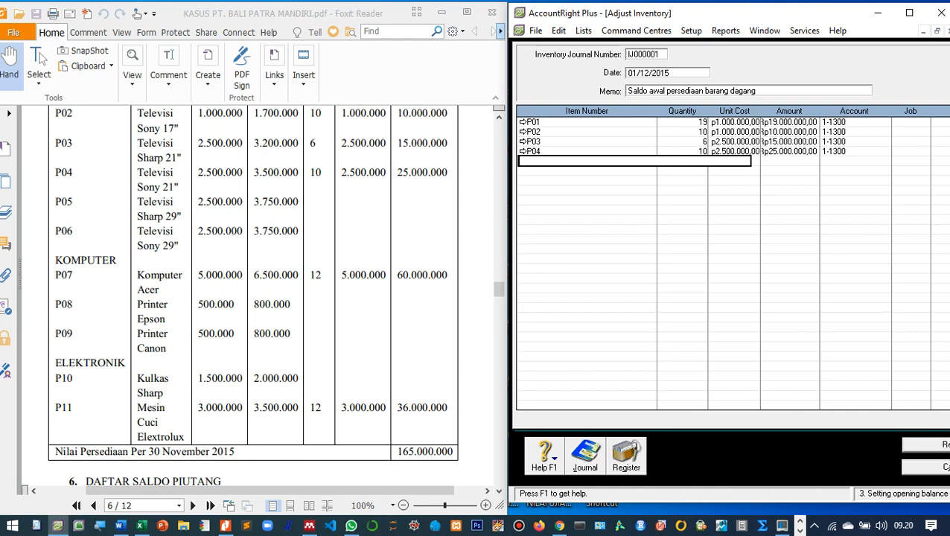
key(Tab)
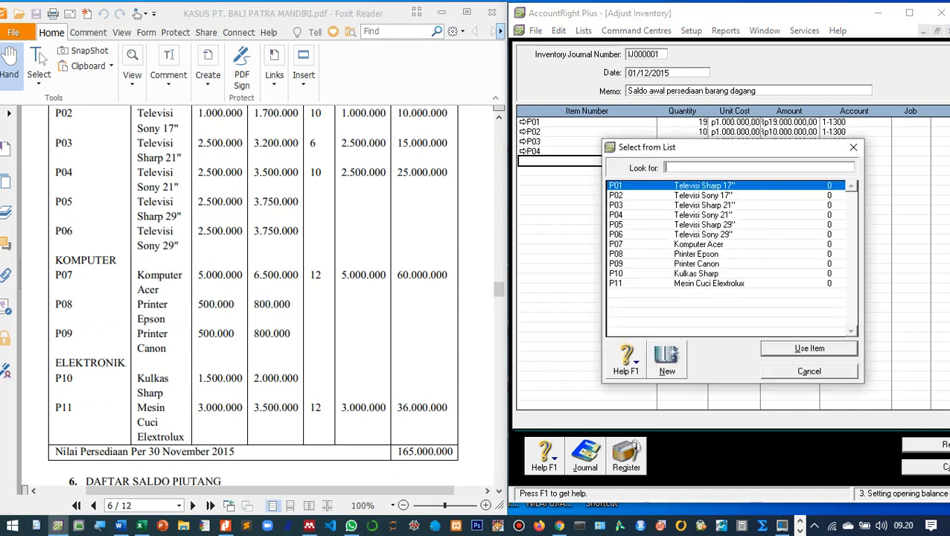
text(P07)
key(Return)
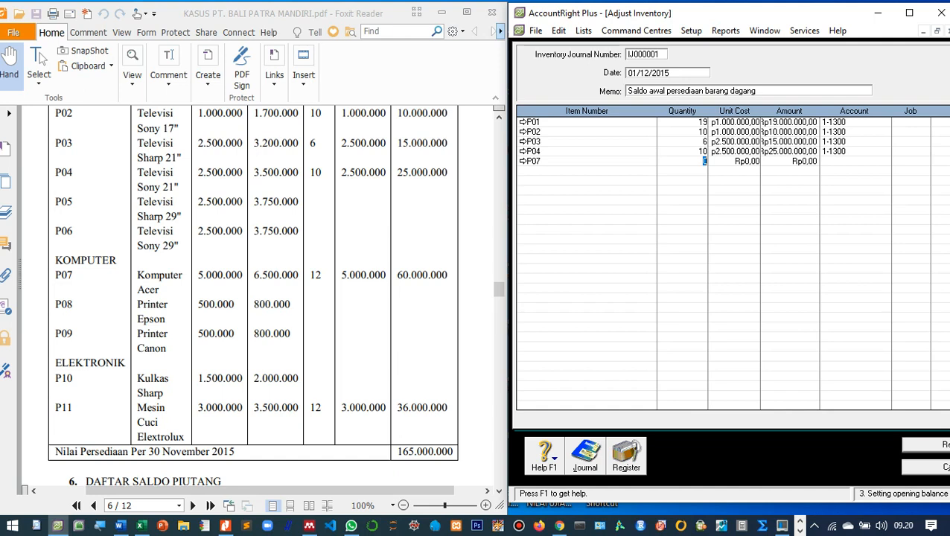
text(12)
key(Tab)
text(5000000)
key(Tab)
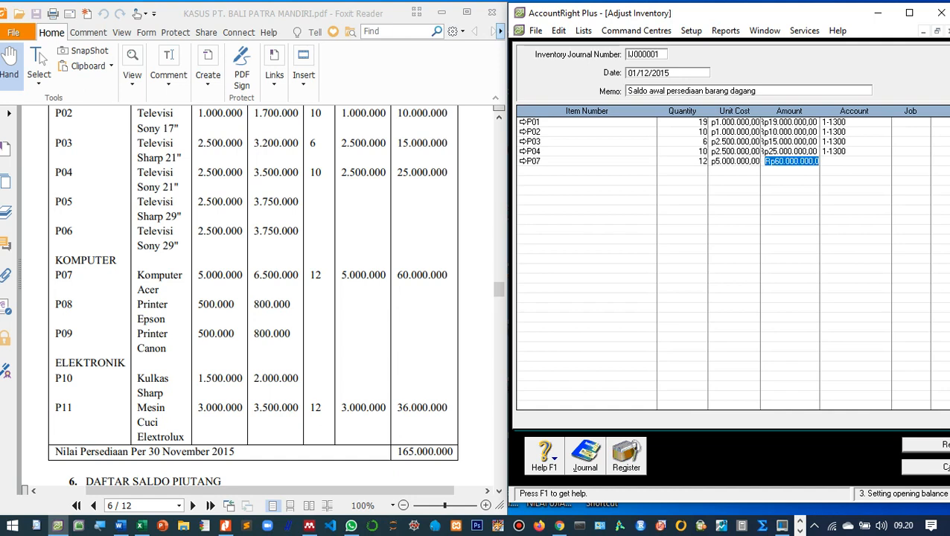
Post P07's 60.000.000 amount to account 1-1300.
key(Tab)
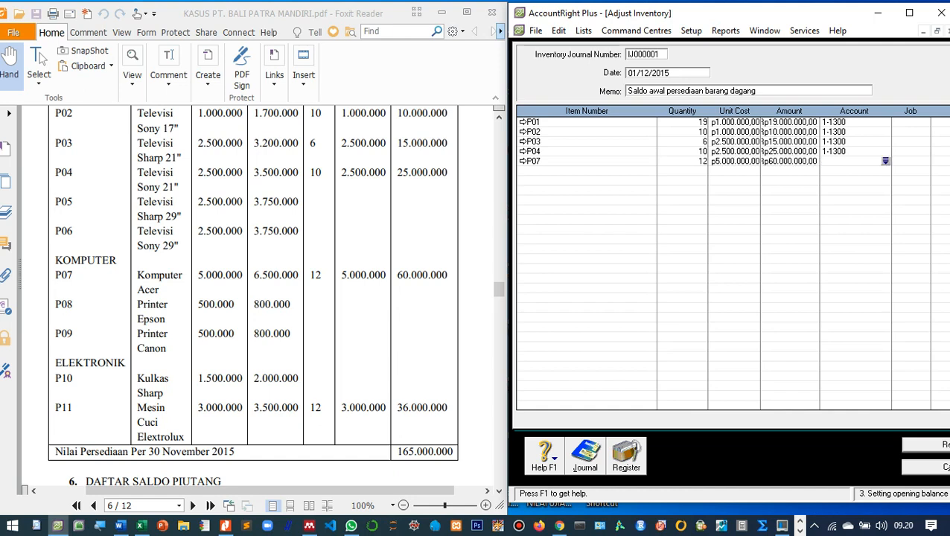
key(Tab)
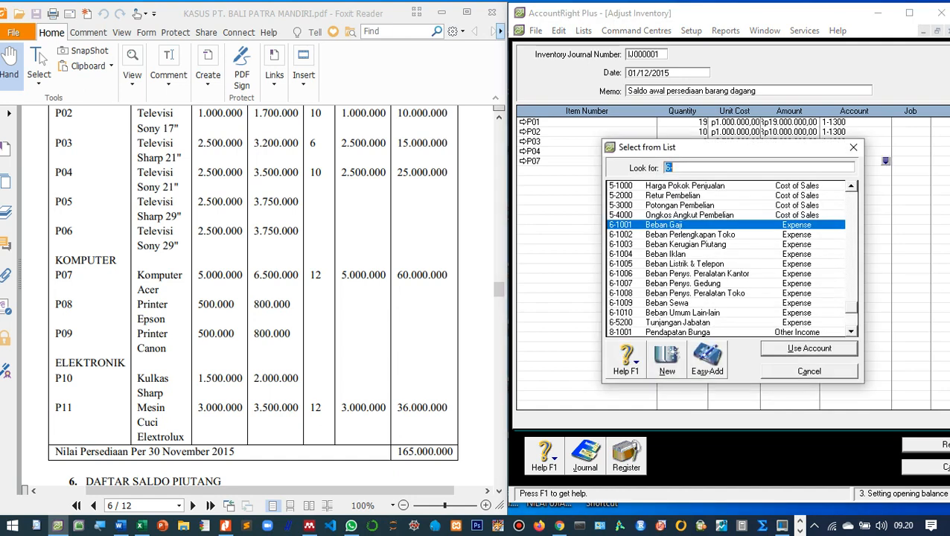
scroll(726, 259, up, 15)
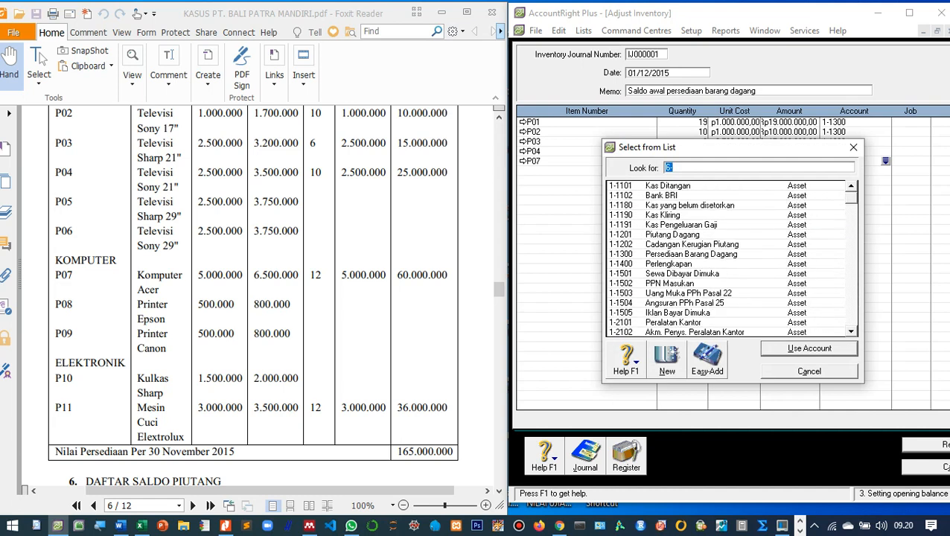
text(1-1300)
key(Return)
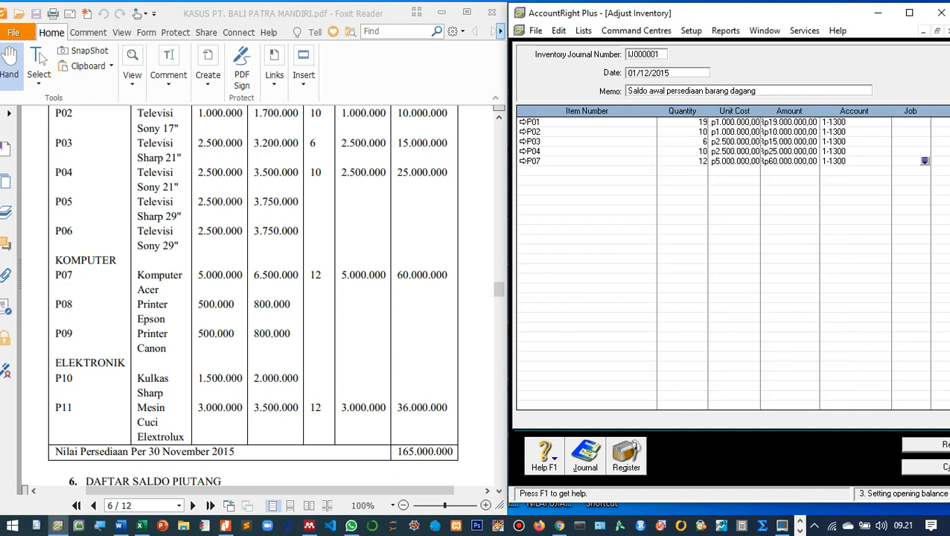
scroll(253, 298, down, 3)
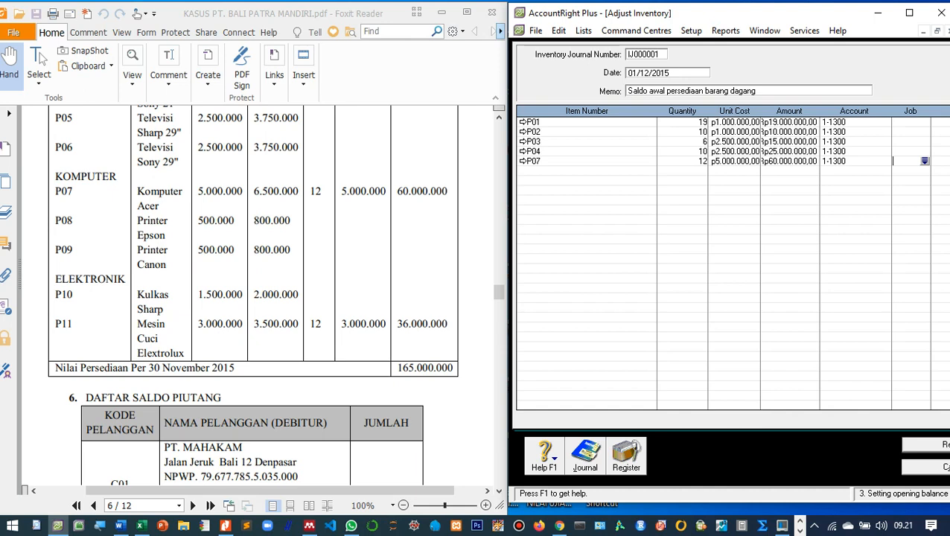
Add P11 on the sixth line with 12 units at 3.000.000.
key(Tab)
text(P11)
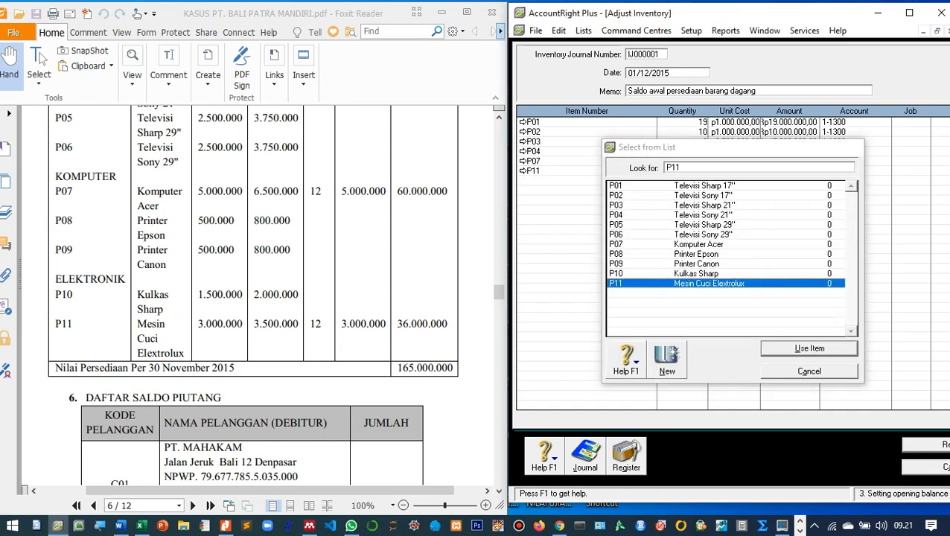
key(Return)
text(12)
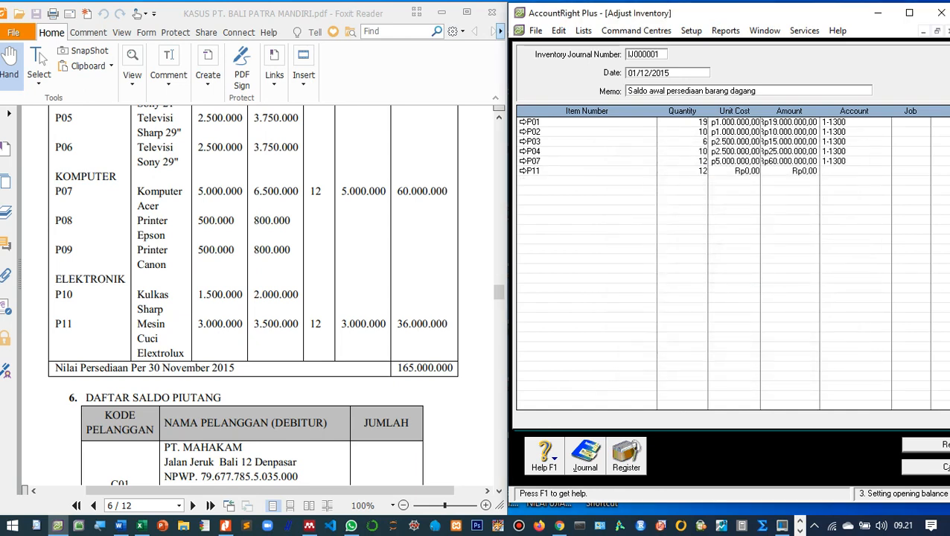
key(Tab)
text(300000)
key(Tab)
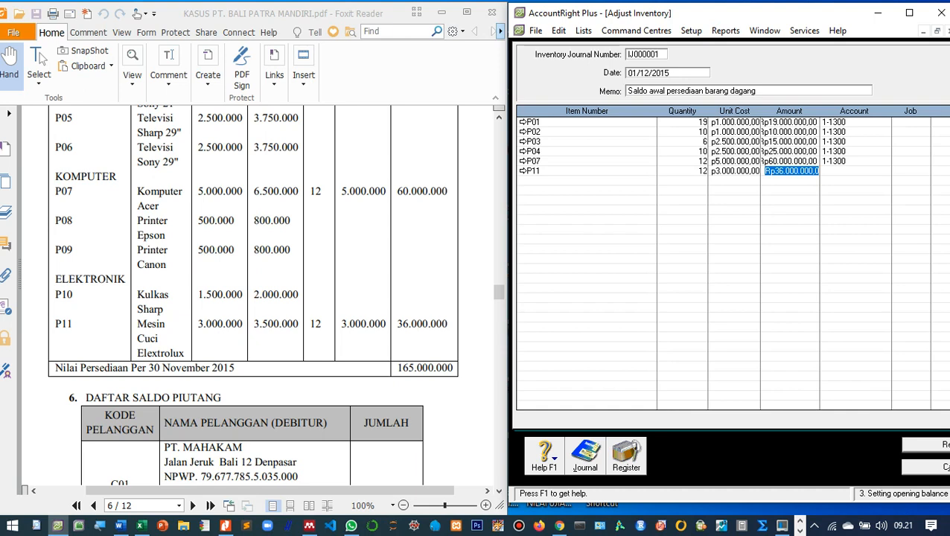
Assign account 1-1300 Persediaan Barang Dagang to P11's line and maximise the AccountRight window.
key(Tab)
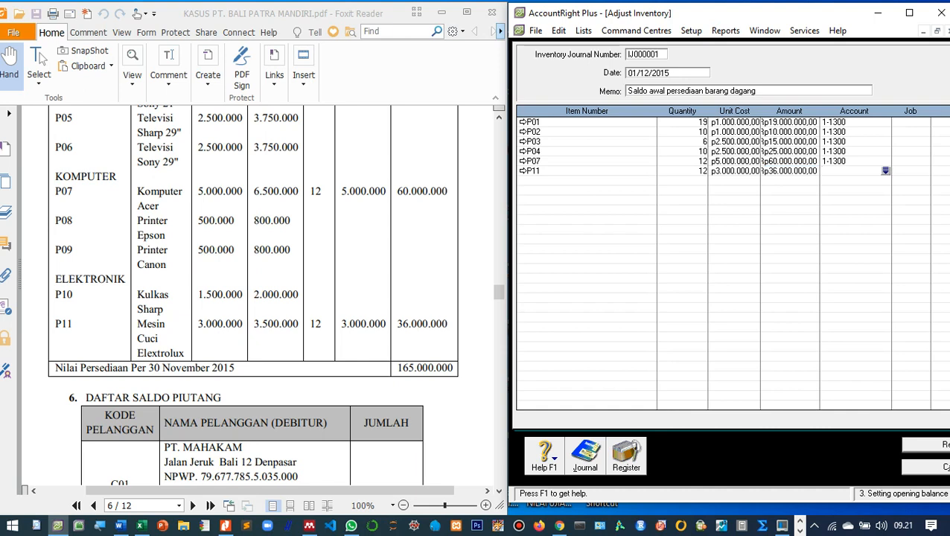
text(6-)
key(Tab)
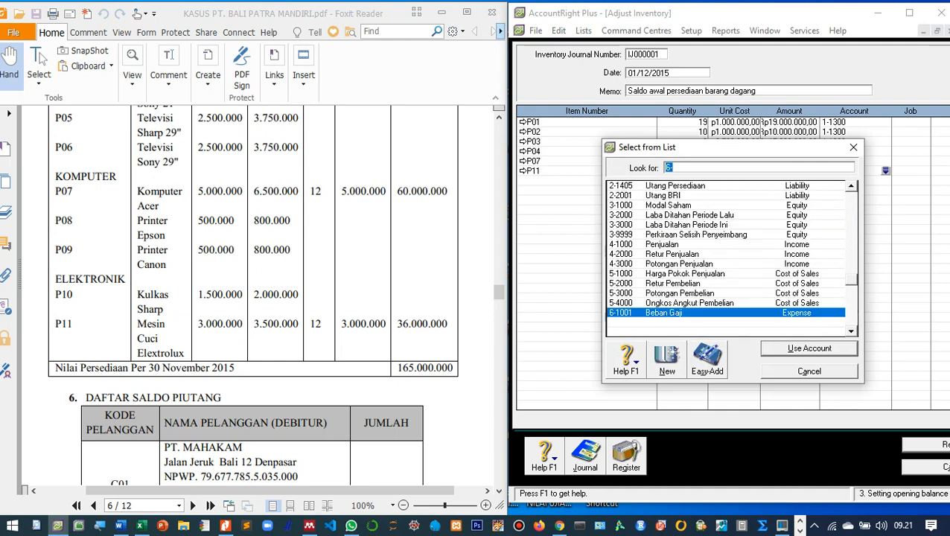
scroll(726, 258, up, 10)
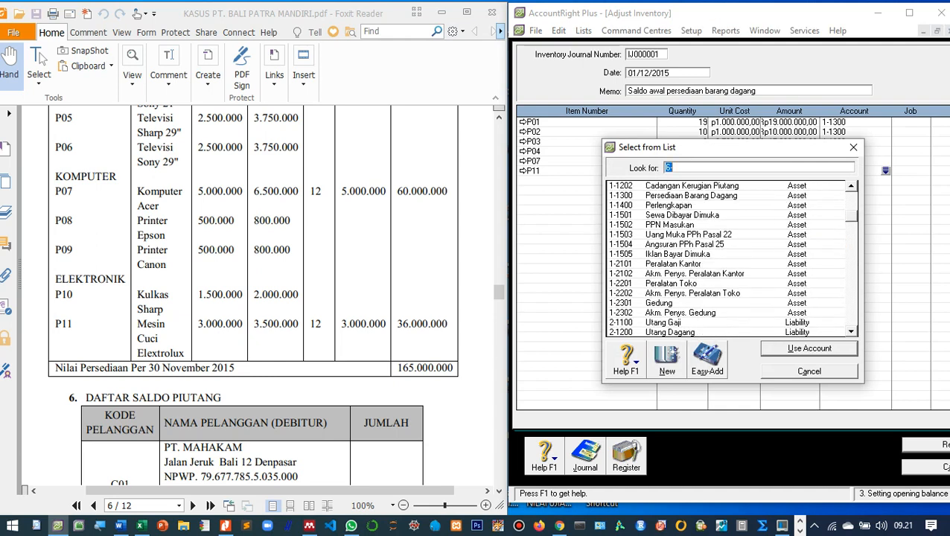
double_click(691, 196)
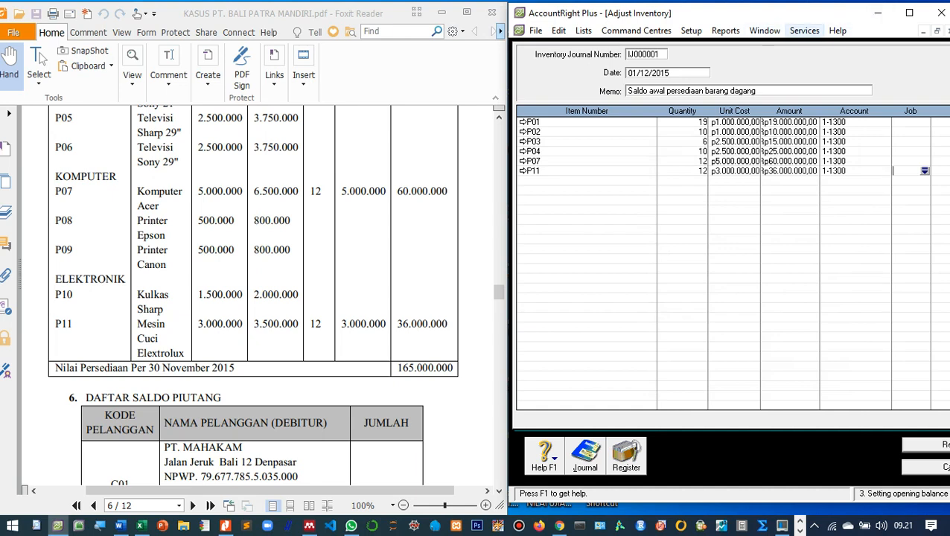
click(909, 12)
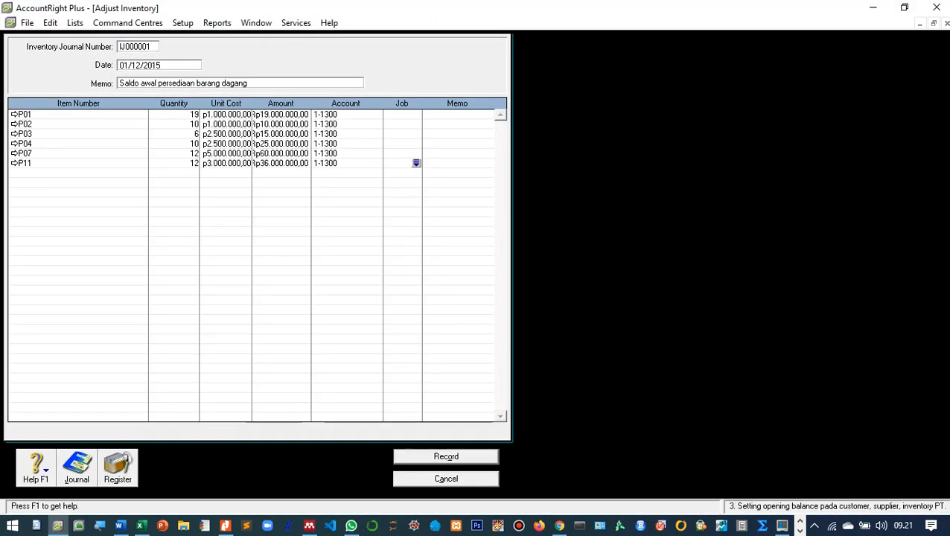
Leave the AccountRight window at full screen and close the blank new adjustment form.
click(902, 7)
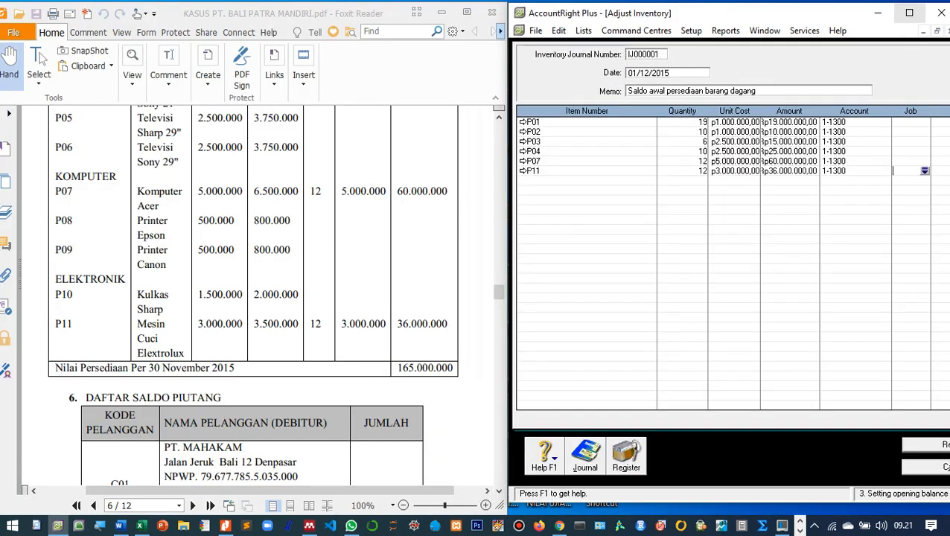
click(909, 12)
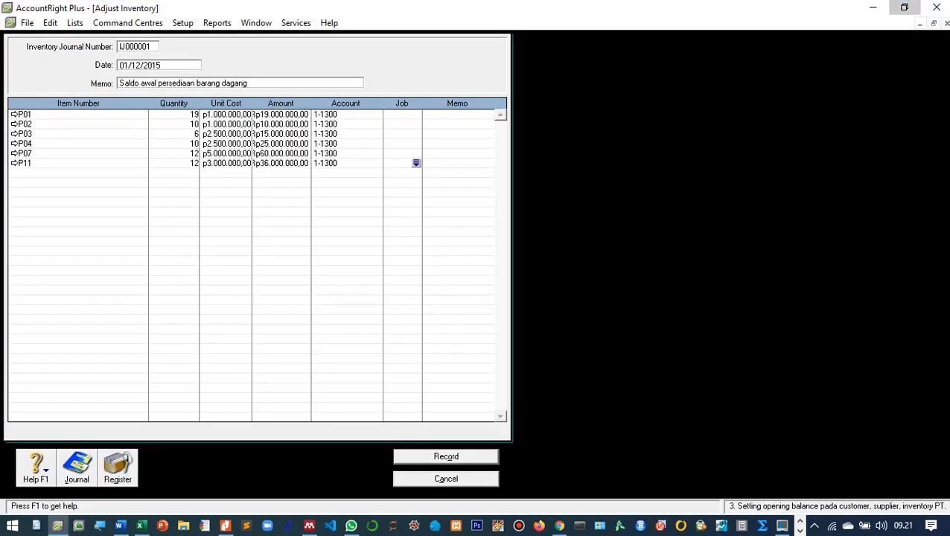
click(904, 7)
click(909, 13)
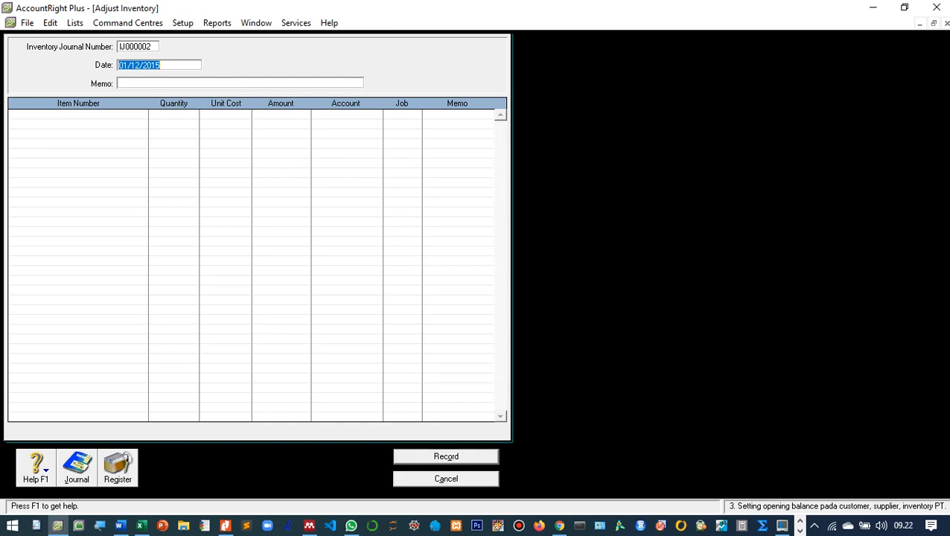
key(Escape)
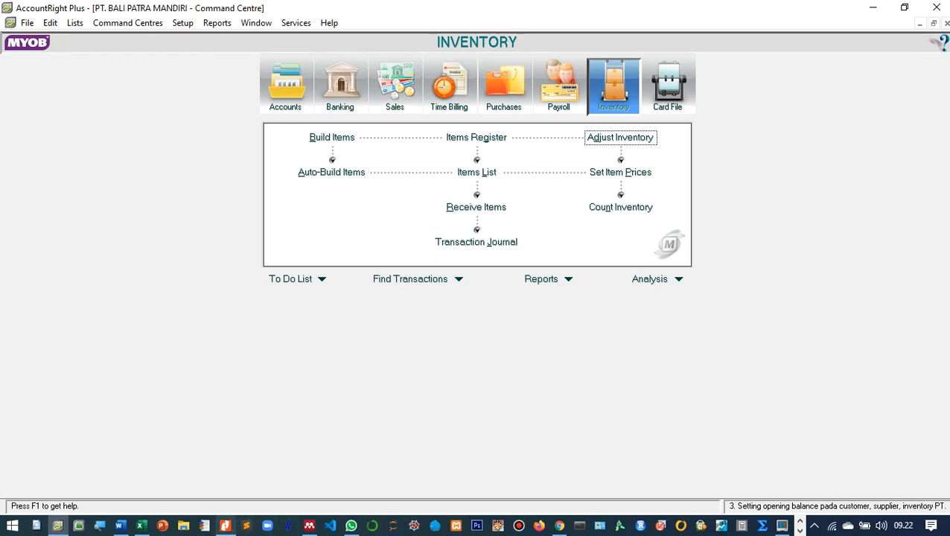
click(226, 525)
key(alt+Tab)
scroll(257, 298, up, 15)
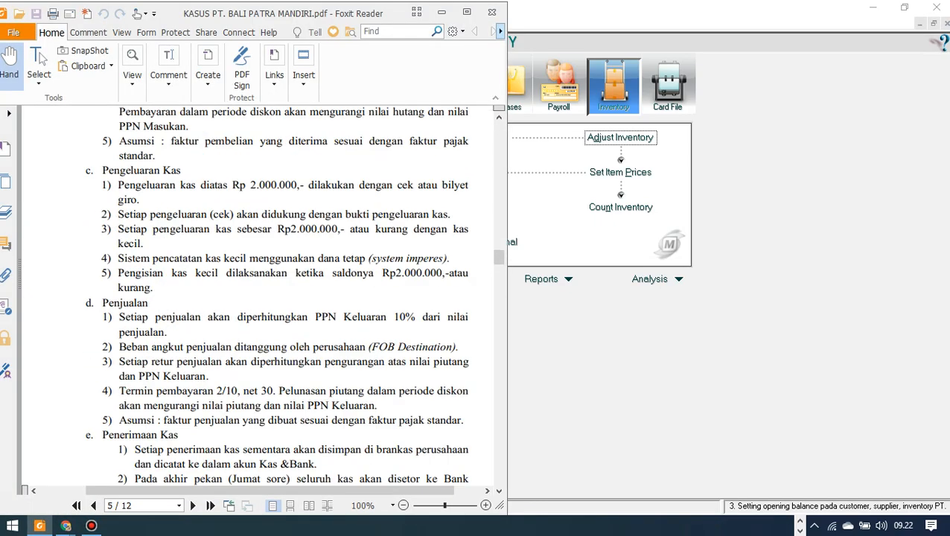
scroll(258, 298, up, 20)
scroll(257, 298, down, 20)
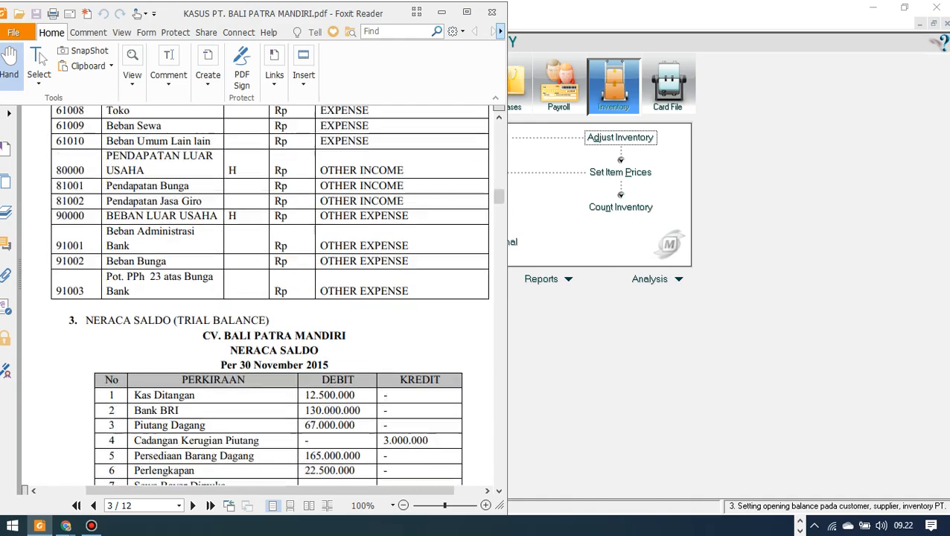
scroll(258, 298, down, 20)
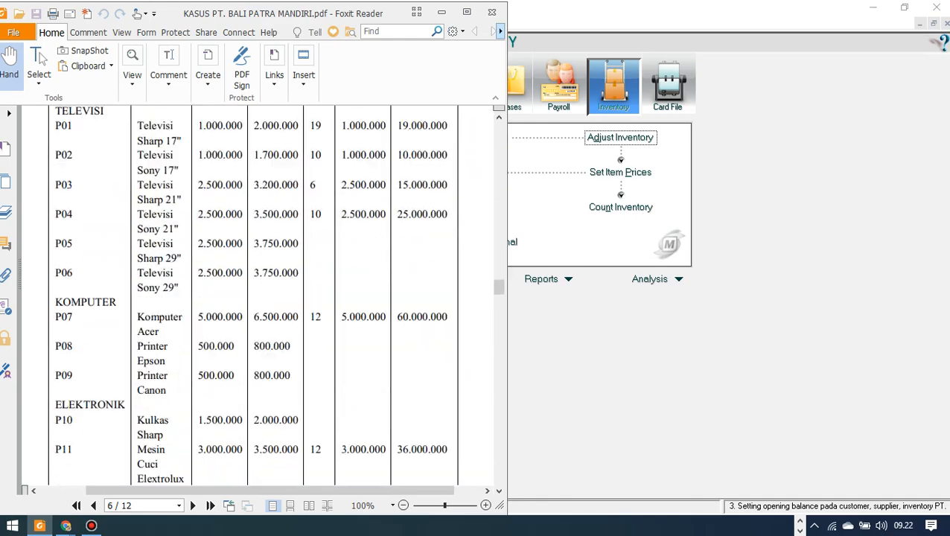
scroll(258, 298, down, 8)
scroll(257, 297, up, 4)
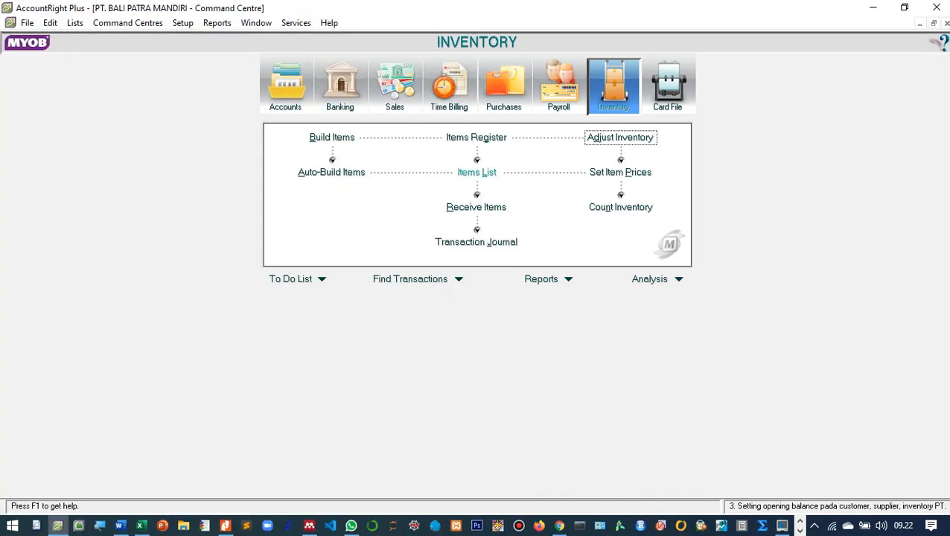
click(477, 172)
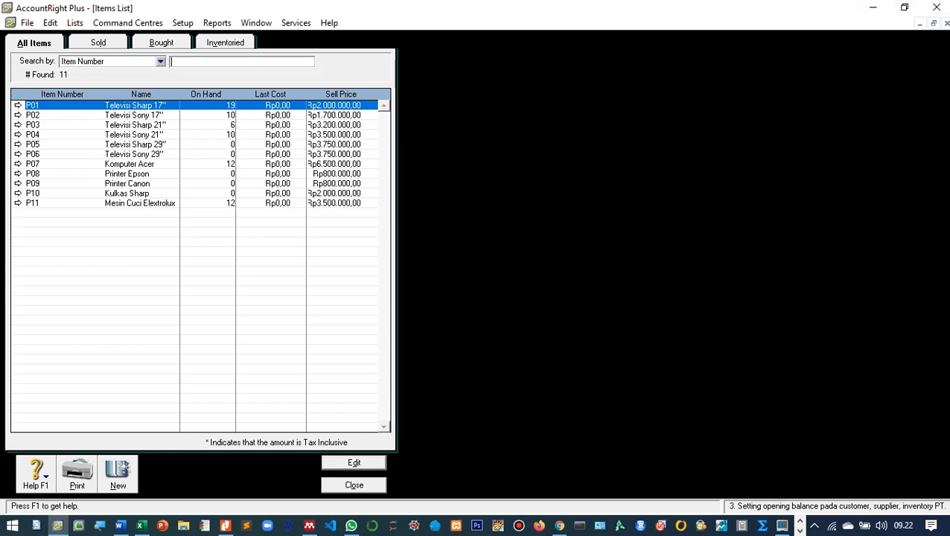
click(354, 485)
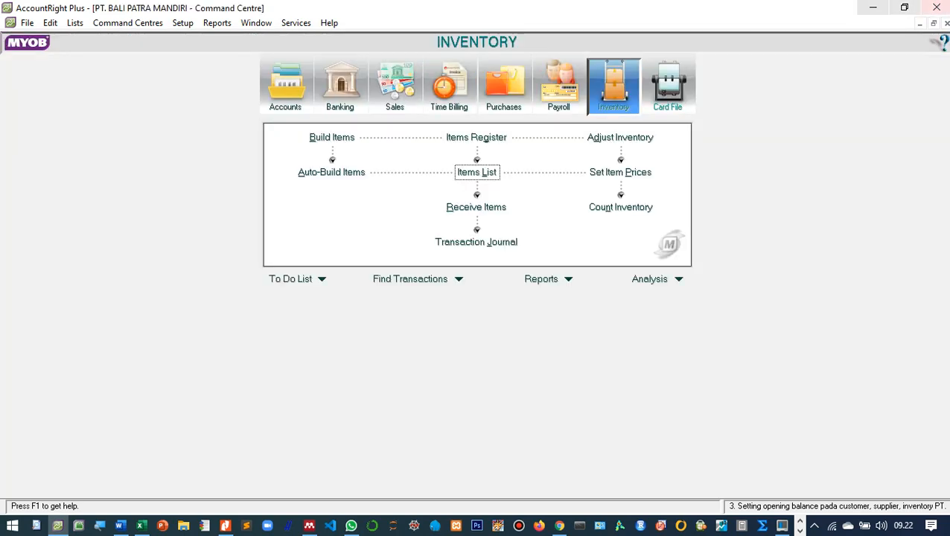
click(904, 8)
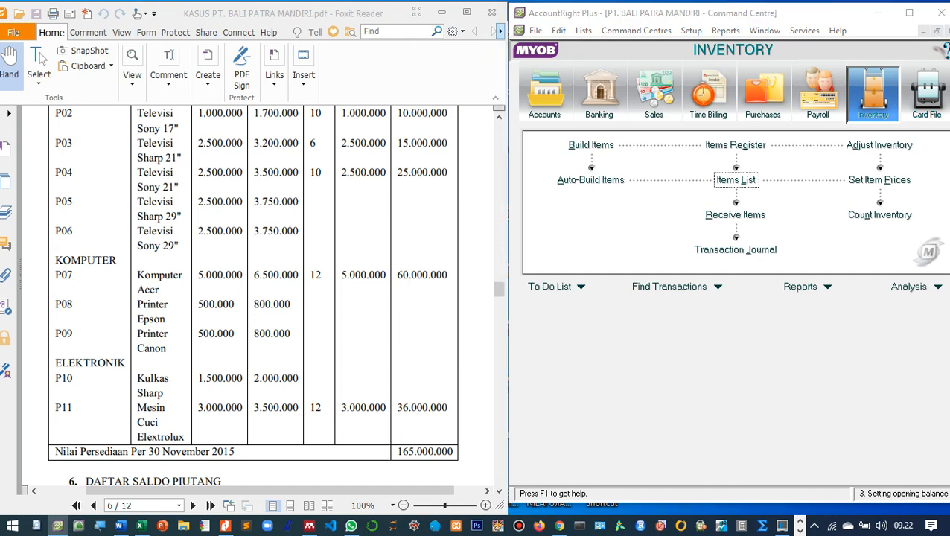
scroll(253, 297, down, 3)
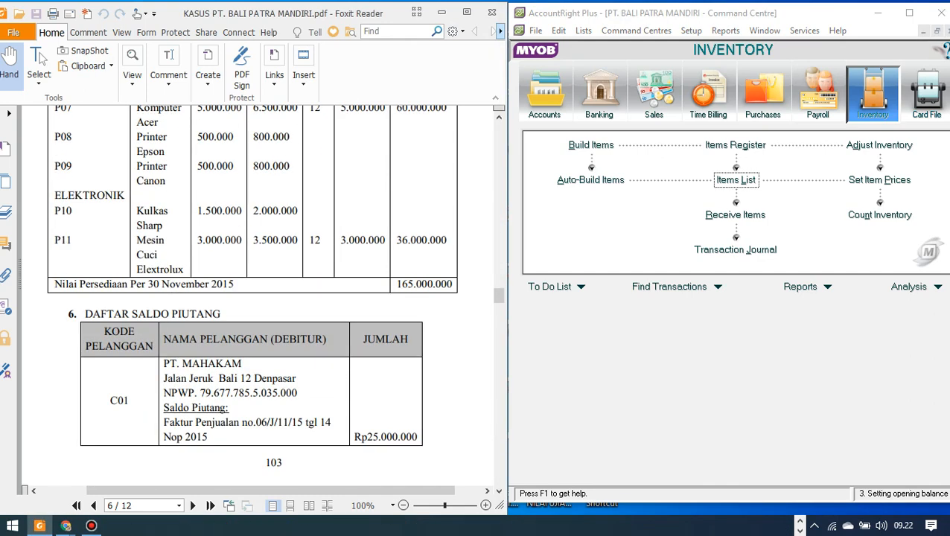
scroll(256, 298, down, 7)
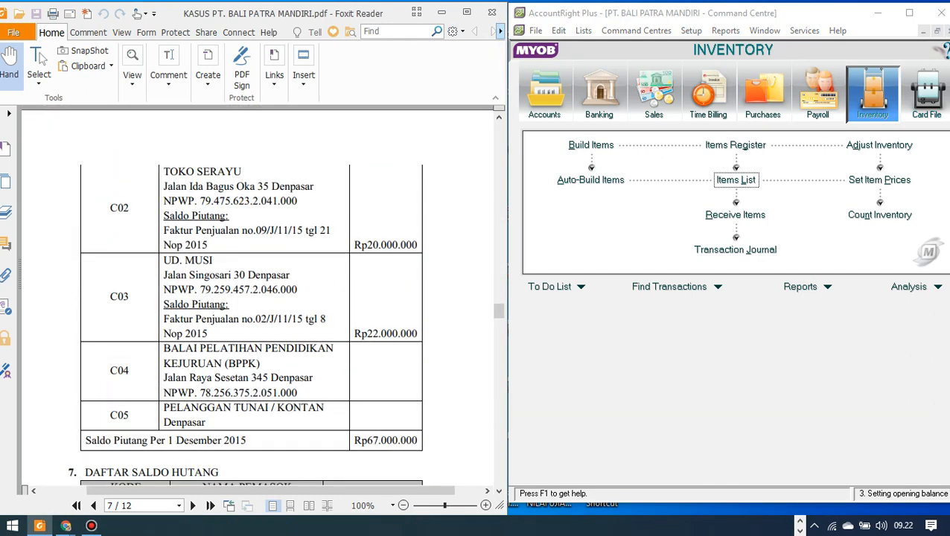
scroll(257, 297, up, 7)
scroll(257, 297, down, 1)
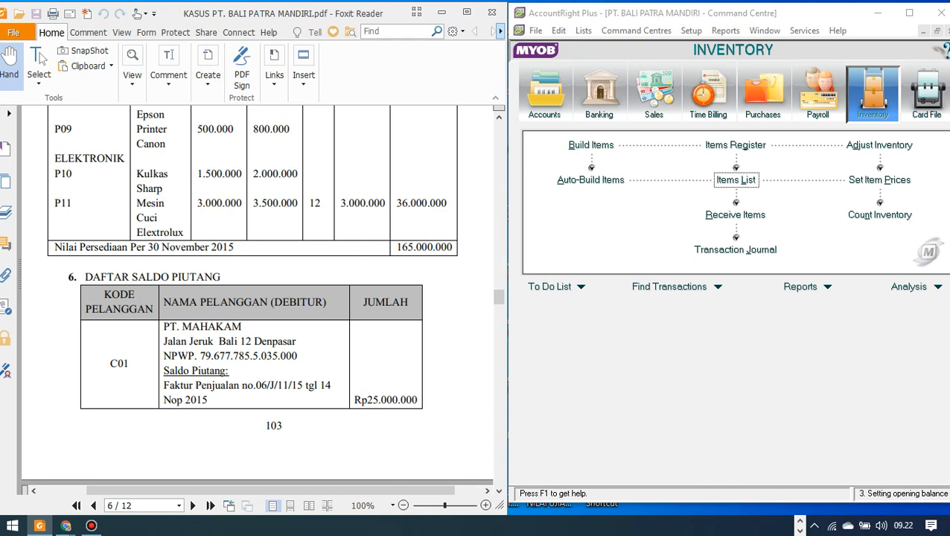
click(690, 31)
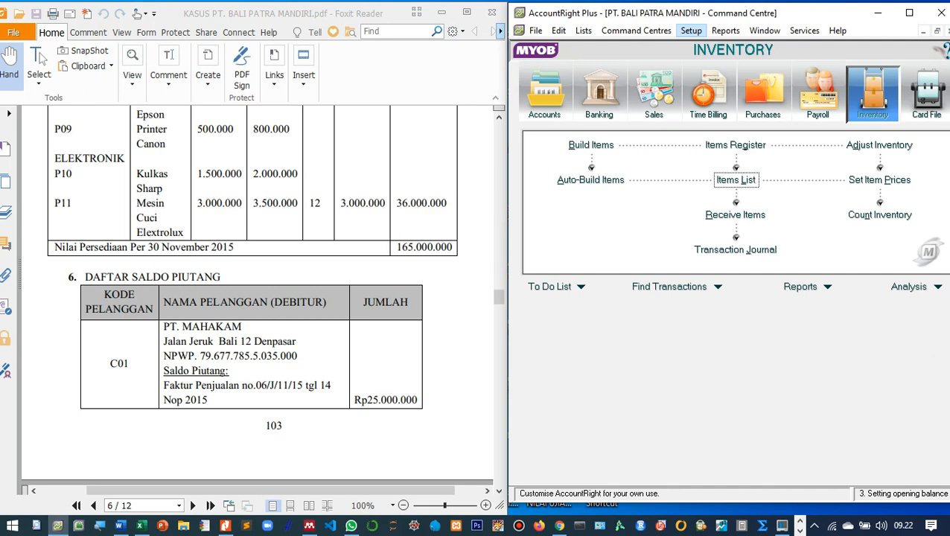
click(691, 31)
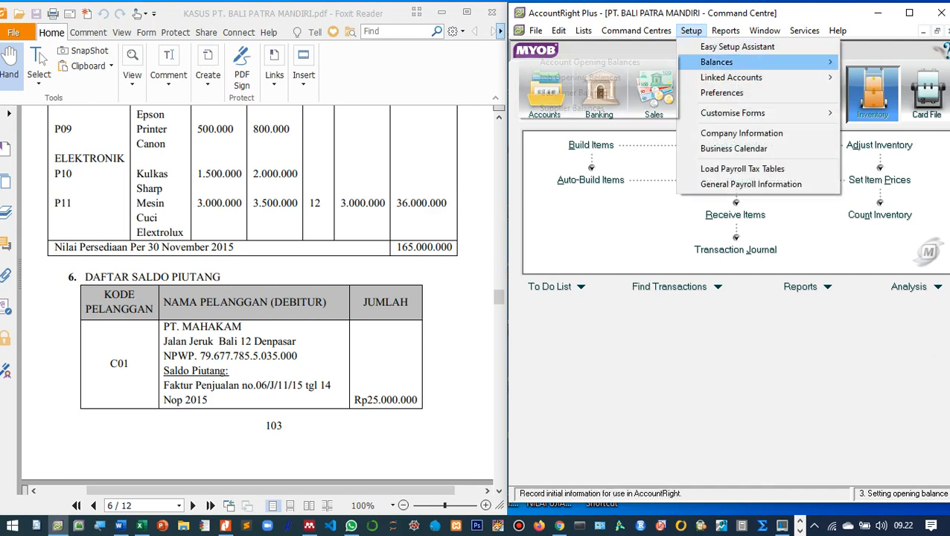
mouse_move(716, 62)
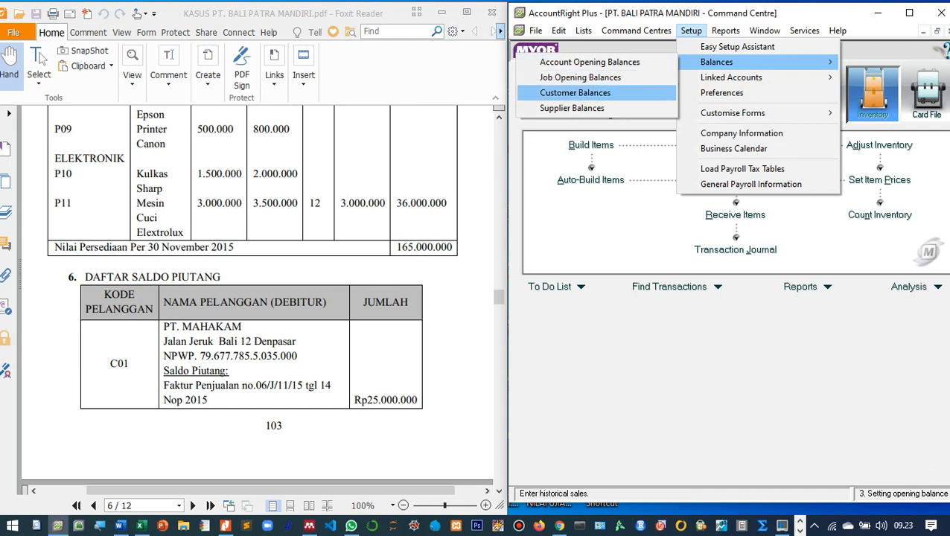
click(575, 93)
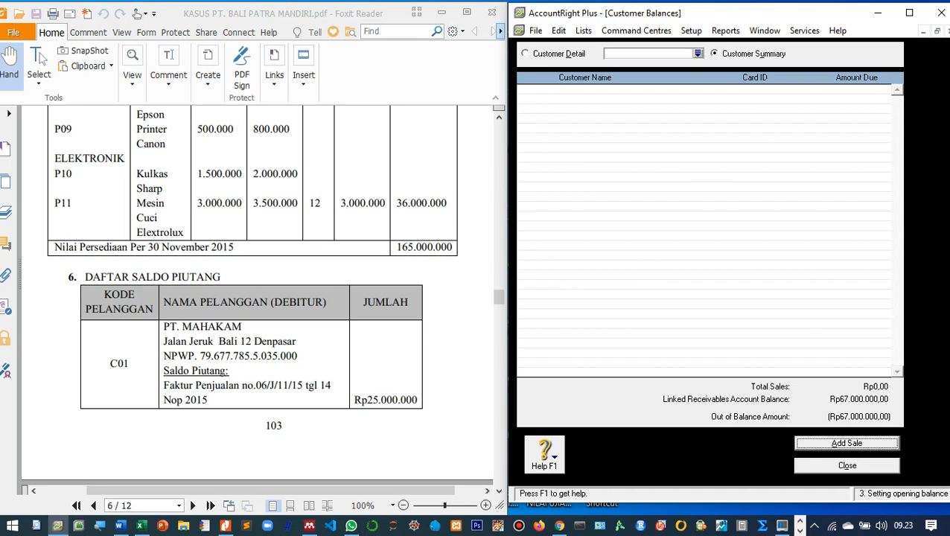
key(Escape)
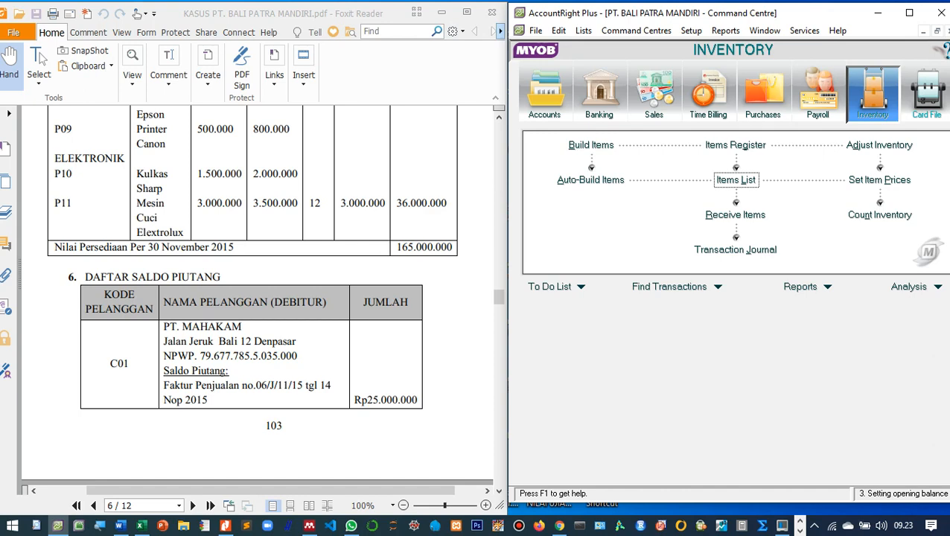
Check the Cards List's Customer and Supplier tabs are empty, then go to Setup > Balances.
click(927, 93)
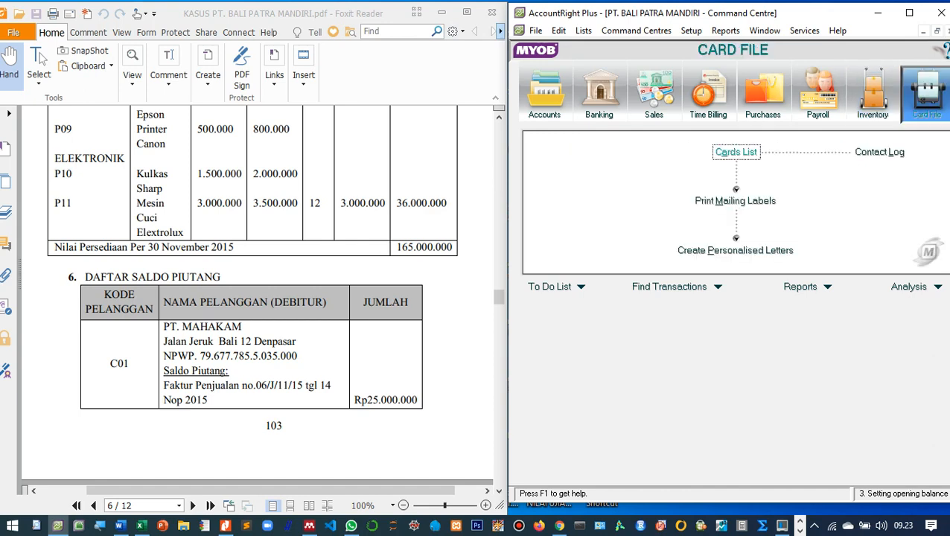
click(735, 152)
click(611, 50)
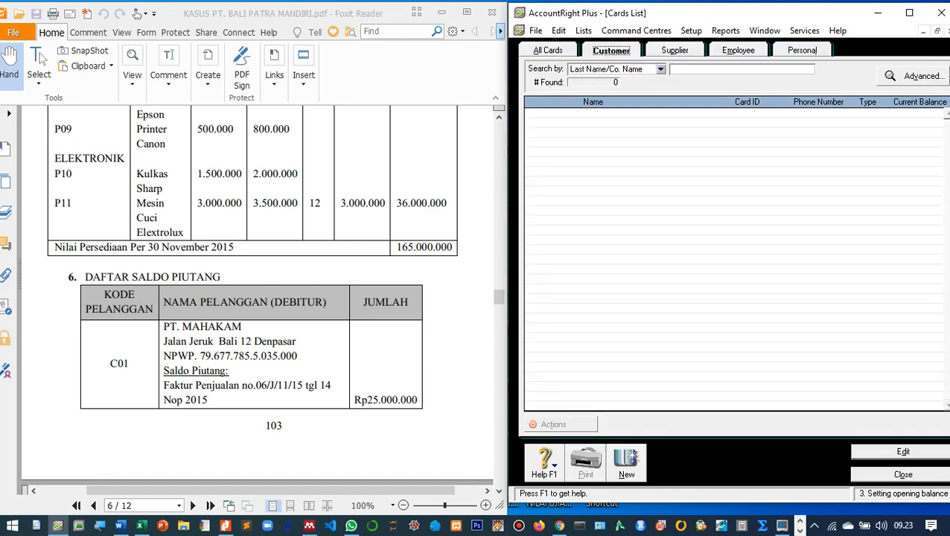
click(674, 51)
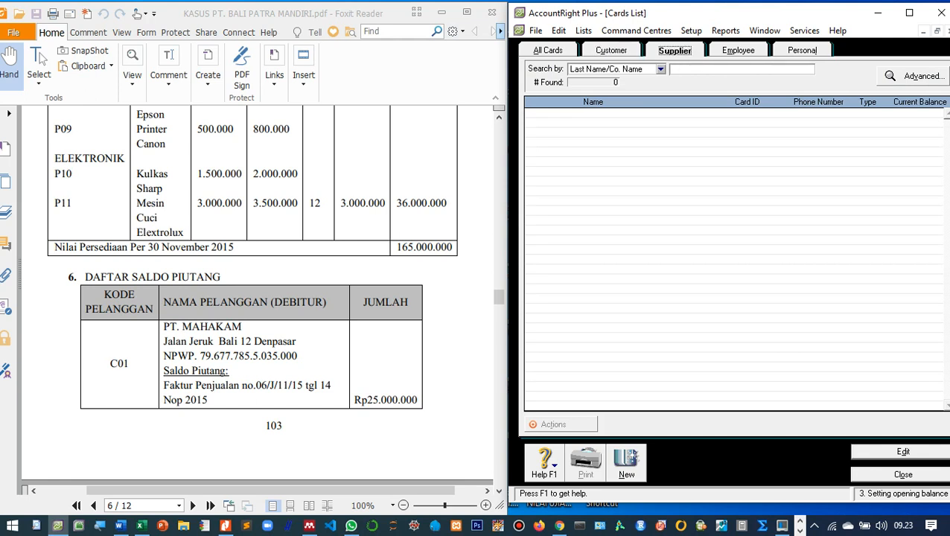
click(903, 474)
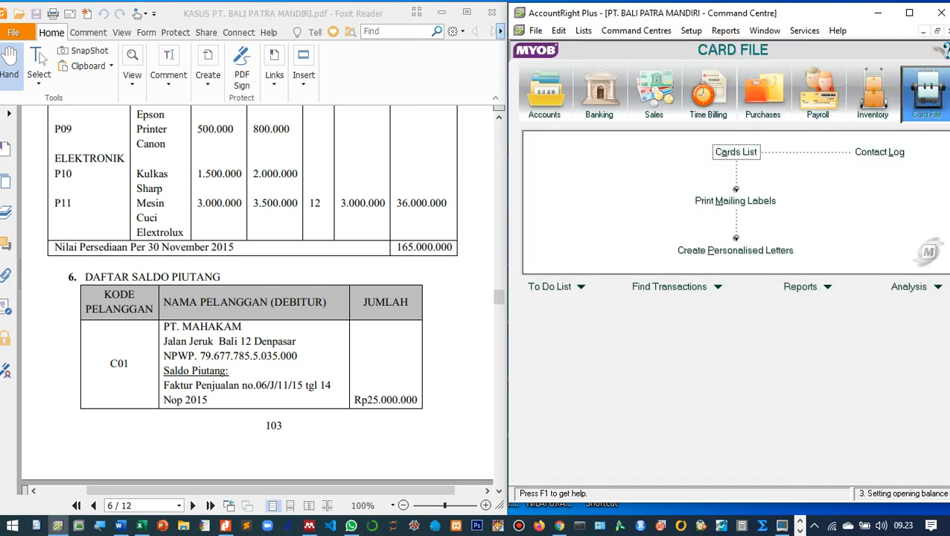
click(691, 30)
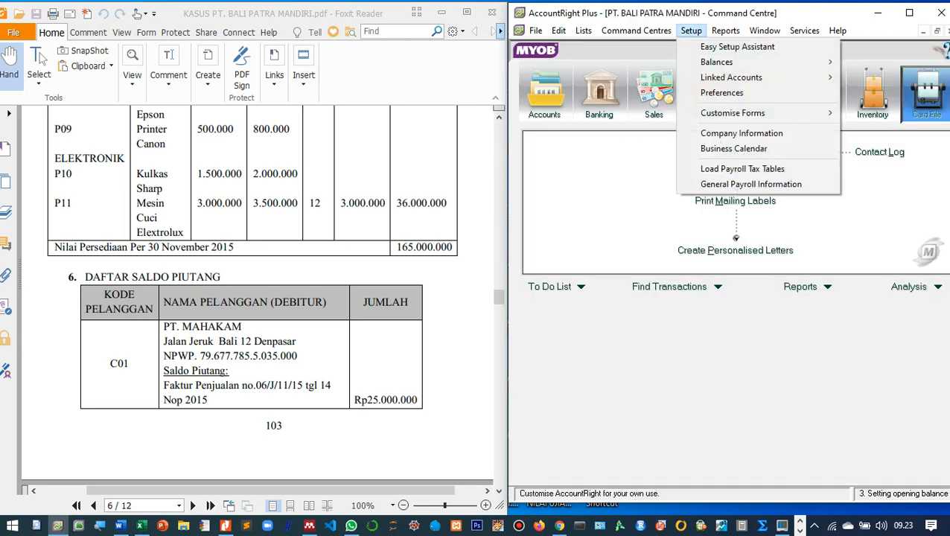
mouse_move(716, 62)
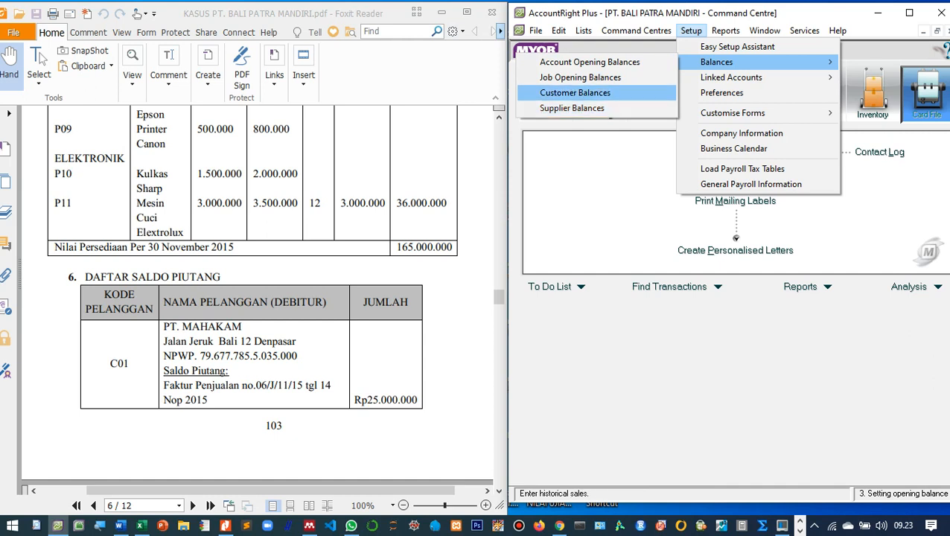
Open Customer Balances, compare it with the PDF receivables list, and add a historical sale.
click(575, 93)
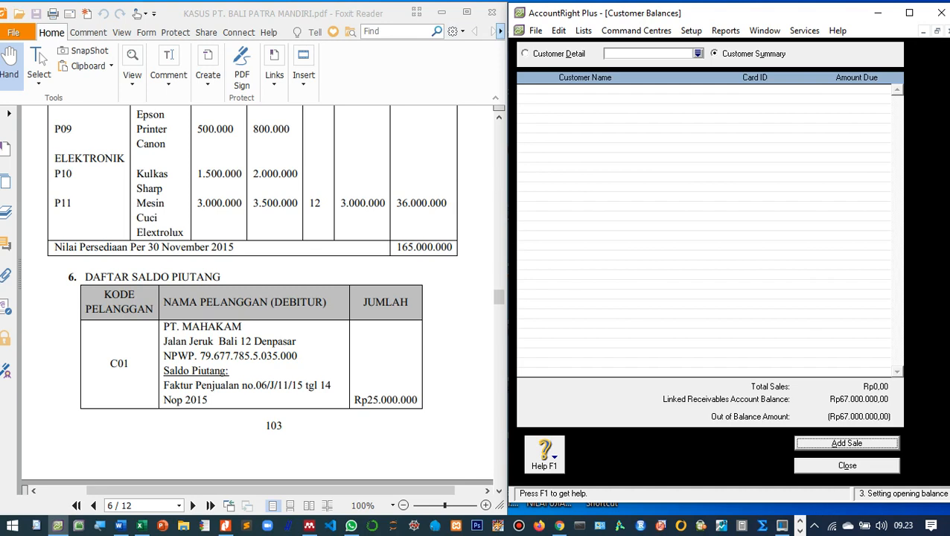
scroll(257, 298, down, 10)
scroll(257, 298, up, 2)
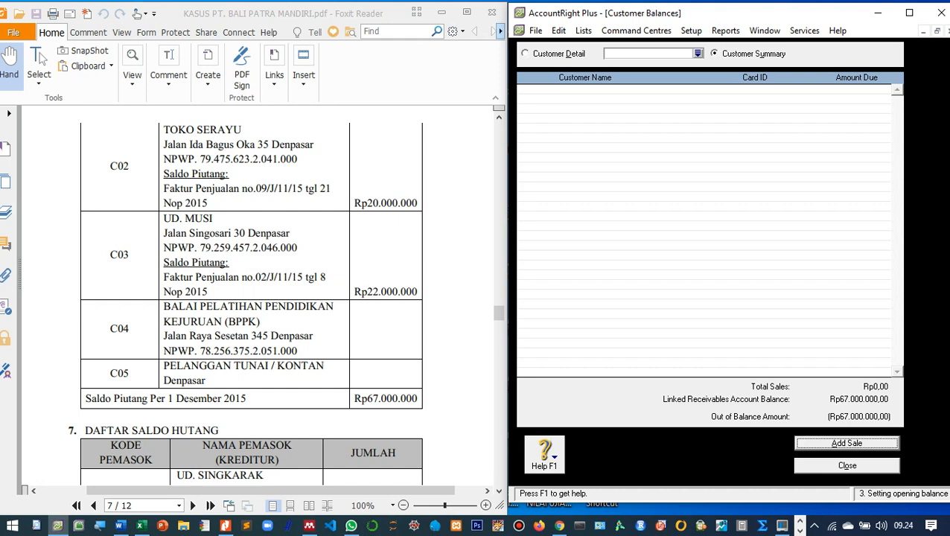
scroll(257, 298, up, 8)
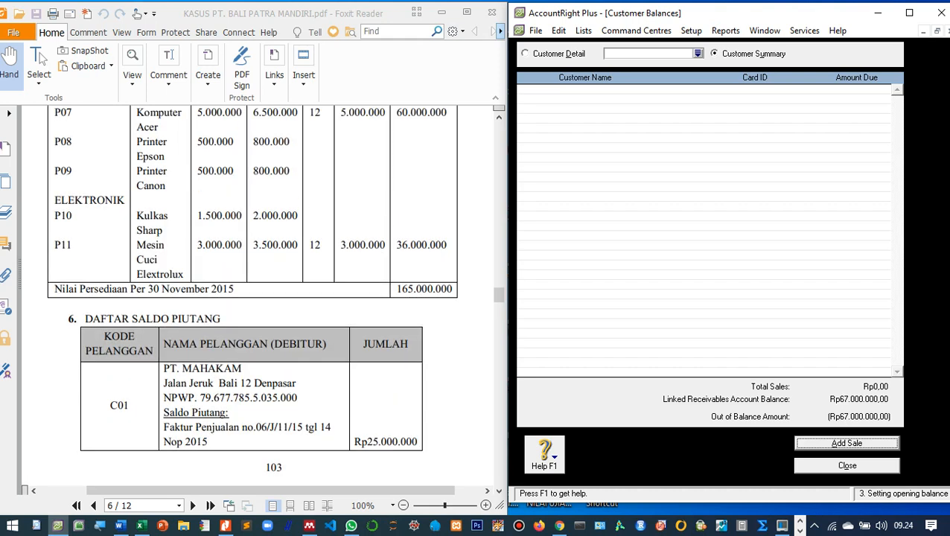
scroll(257, 297, down, 8)
scroll(257, 298, up, 7)
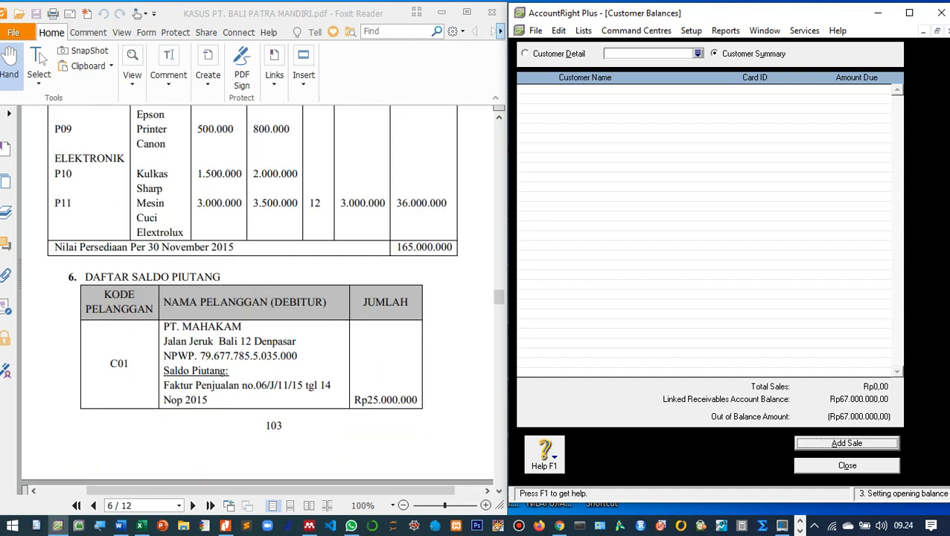
scroll(257, 298, down, 8)
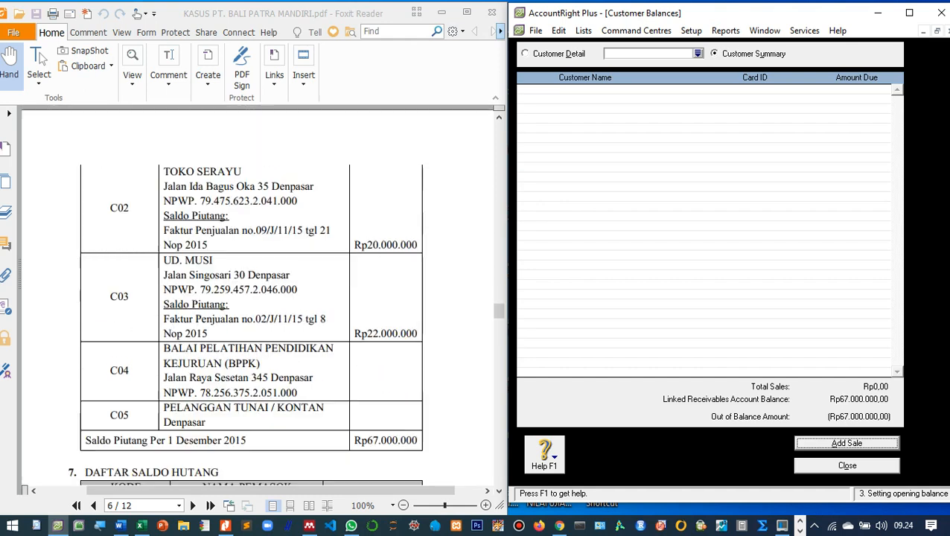
scroll(257, 298, up, 8)
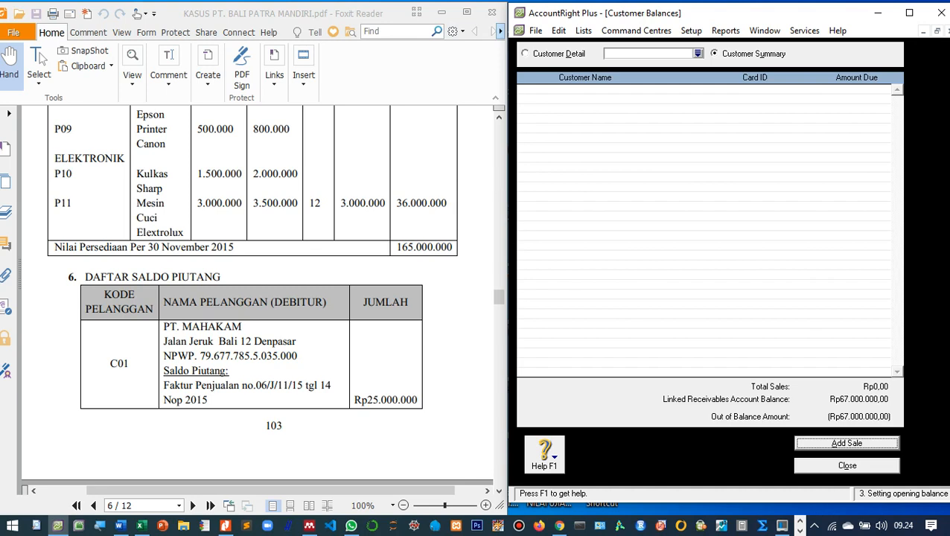
scroll(257, 297, down, 8)
scroll(256, 298, up, 8)
key(Return)
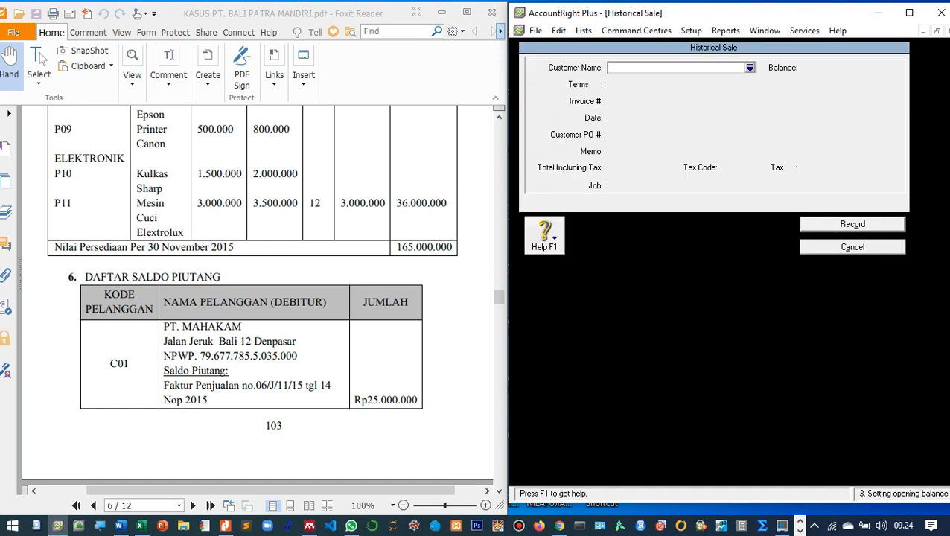
Start a new customer card from the historical sale's Customer Name lookup.
click(749, 68)
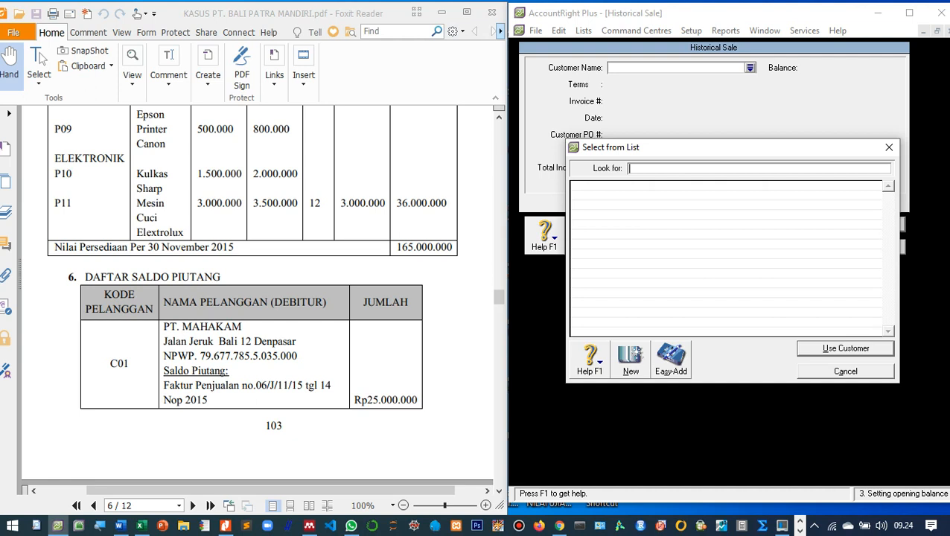
click(631, 360)
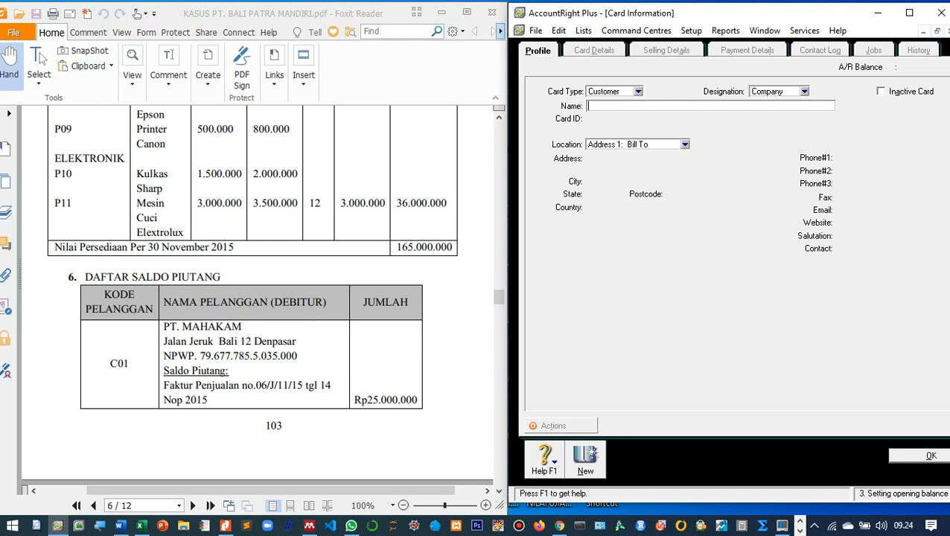
Enter company customer PT. Mahakam with card ID C01 and its street address.
click(804, 92)
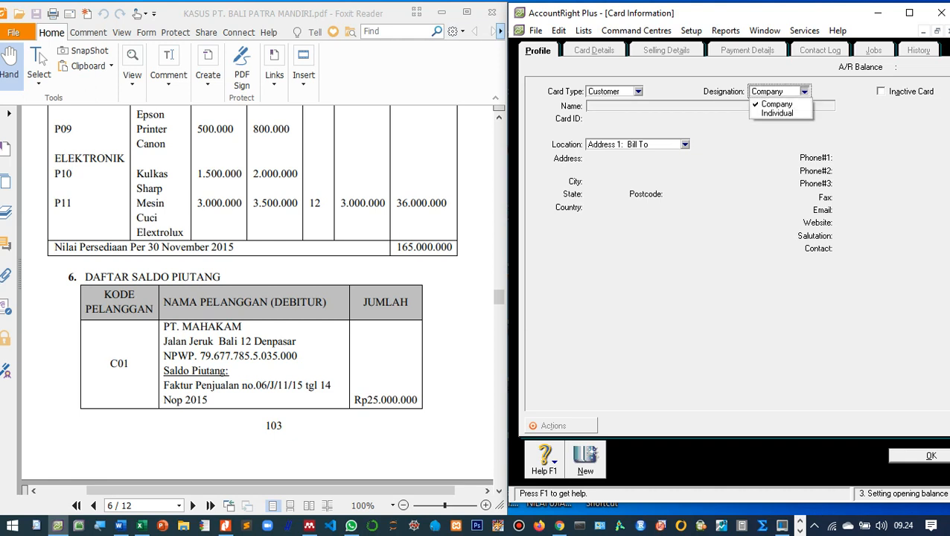
click(776, 104)
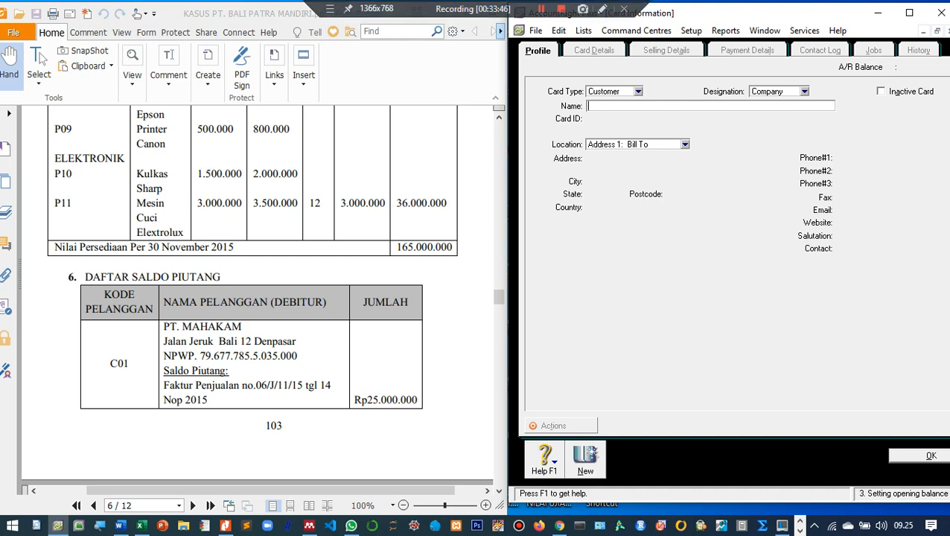
text(PT. Mahakam)
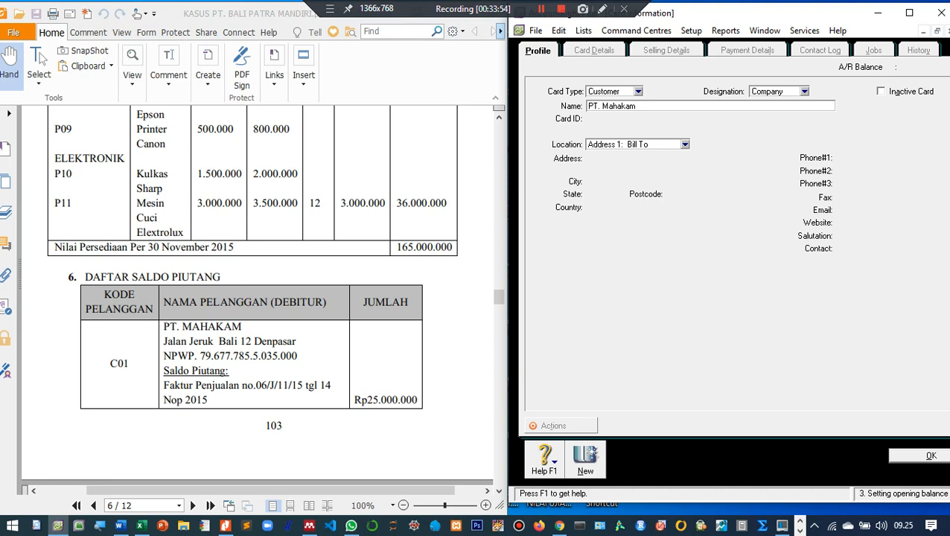
key(Tab)
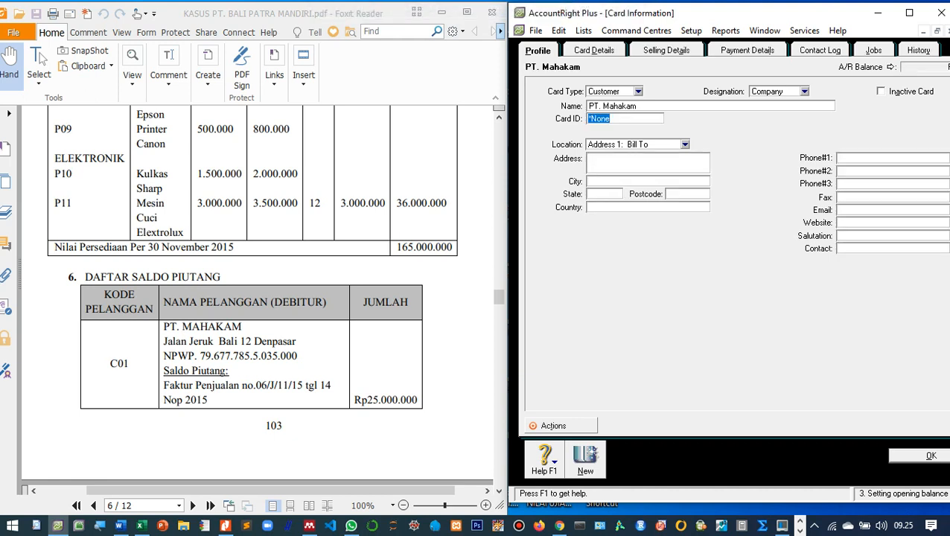
text(C01)
key(Tab)
text(Jalan Jeruk Bali)
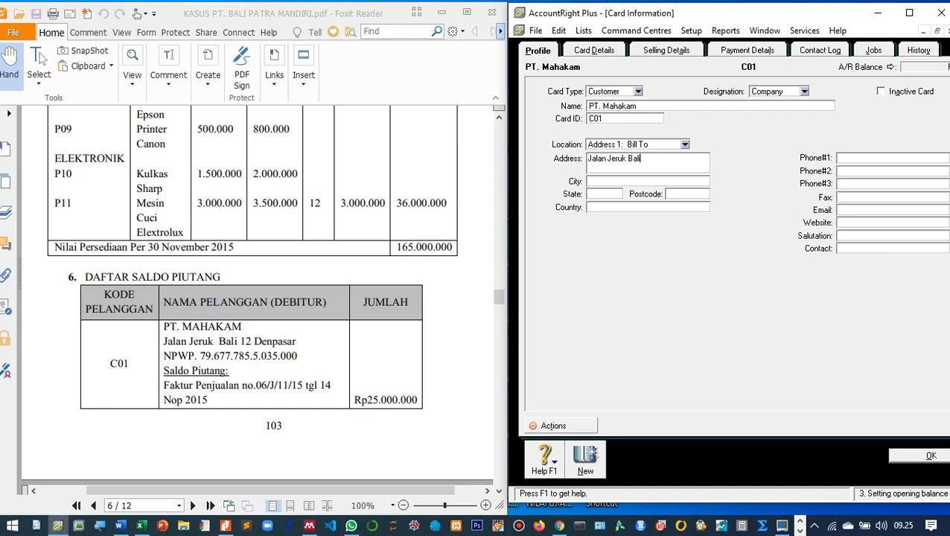
text( 12 Denpasar)
click(839, 158)
click(594, 50)
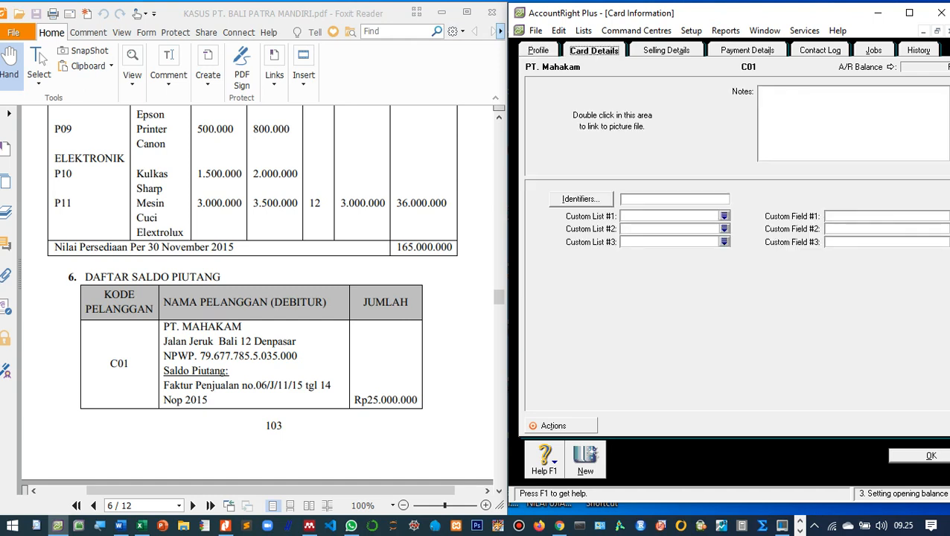
Set PT. Mahakam's sale layout to Item in Selling Details.
click(666, 50)
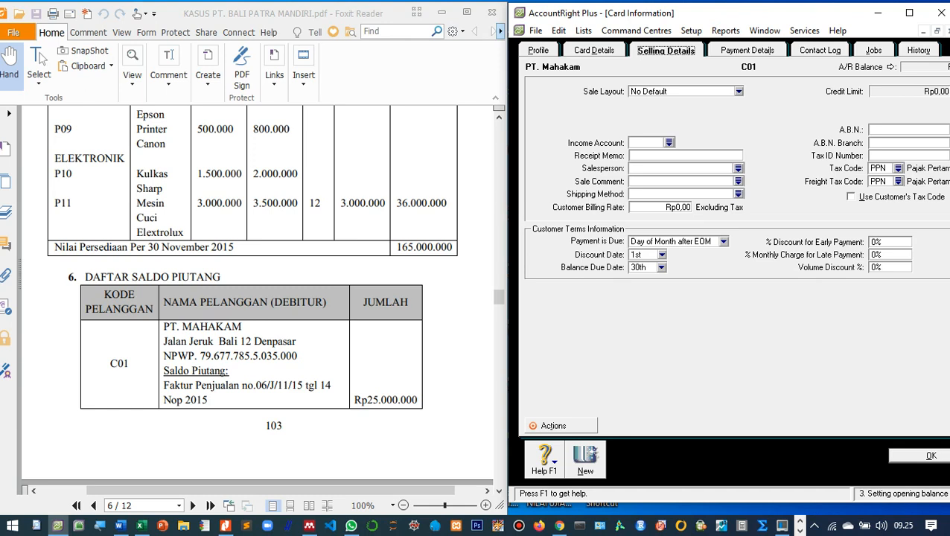
click(738, 92)
click(670, 120)
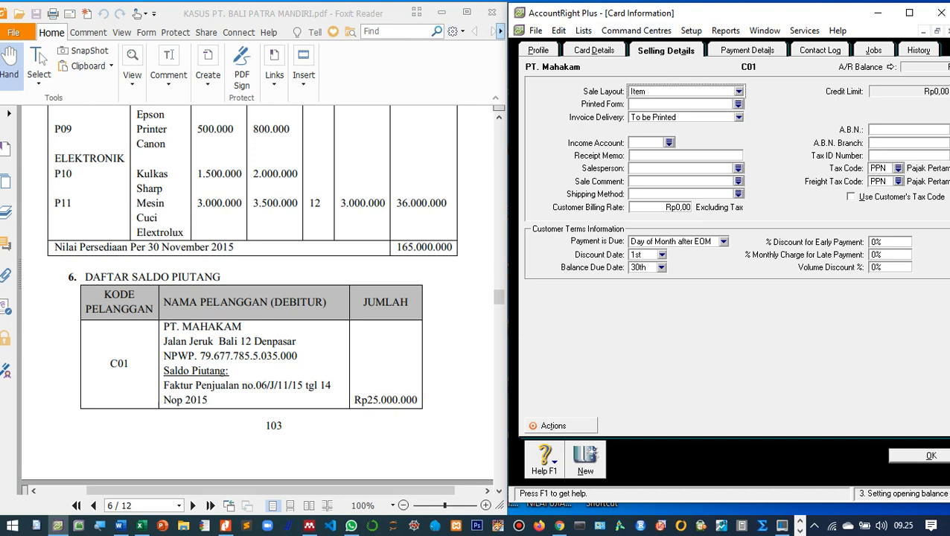
Enter the customer's NPWP tax ID number and maximize the card window.
drag(632, 19, 593, 25)
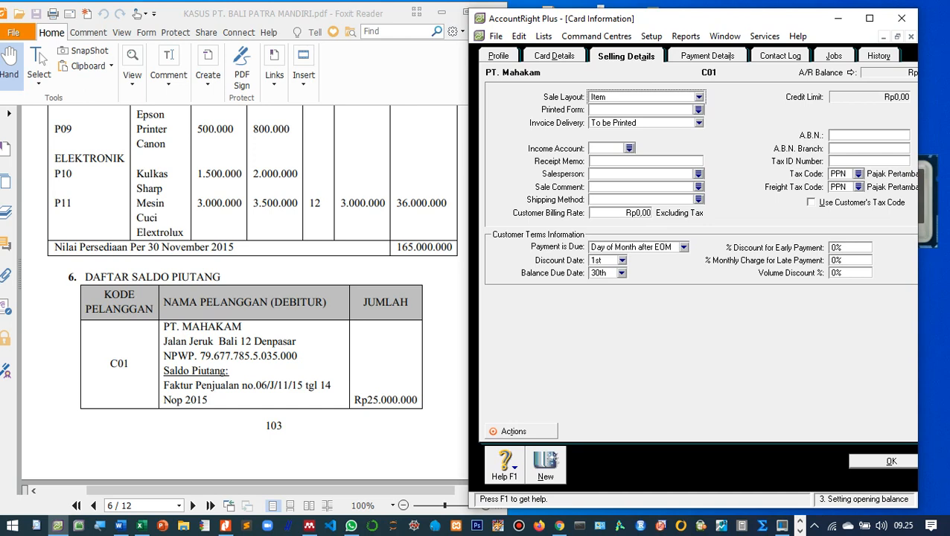
click(856, 161)
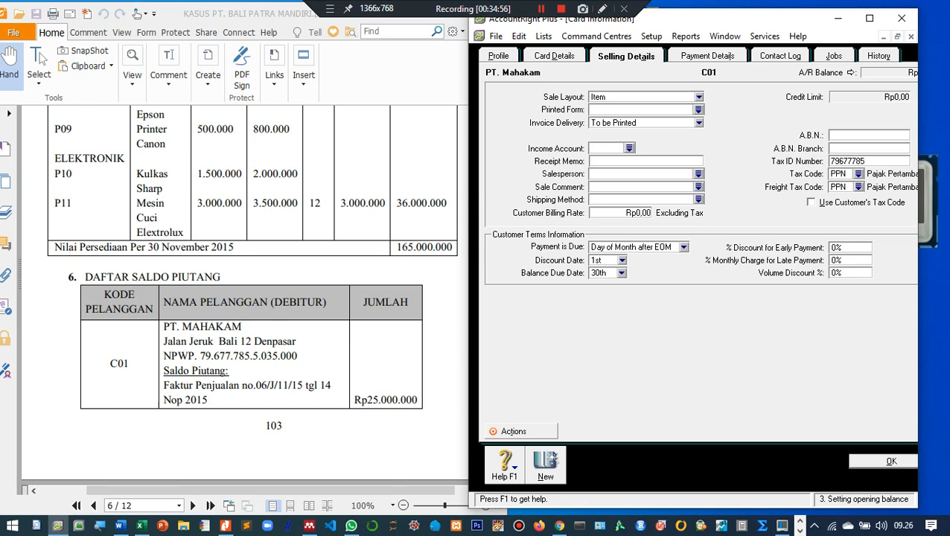
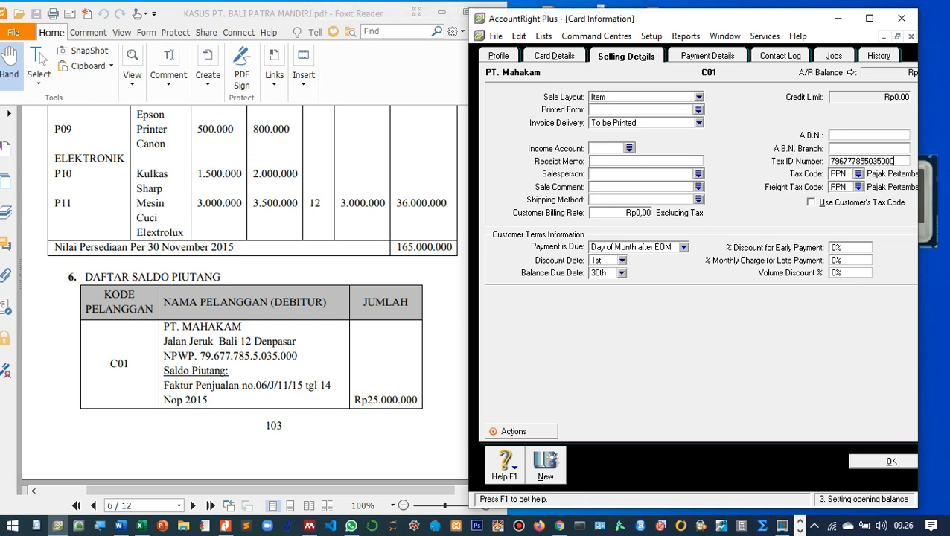
click(868, 18)
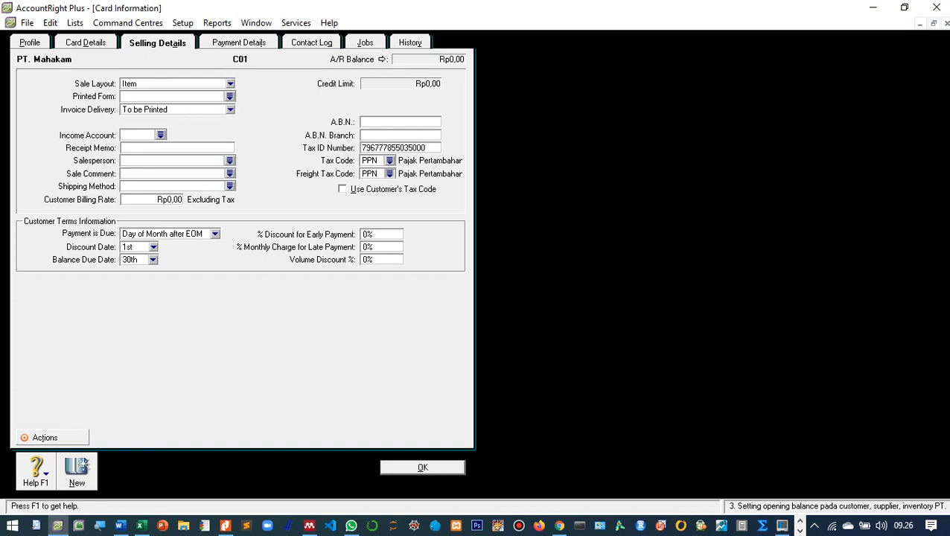
Set PT. Mahakam's freight tax code to N-T.
click(389, 173)
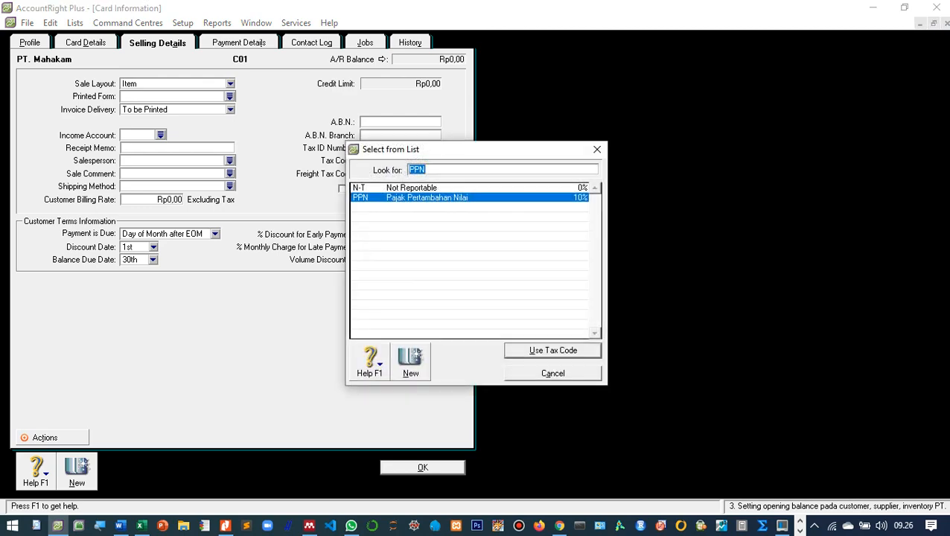
key(Up)
key(Return)
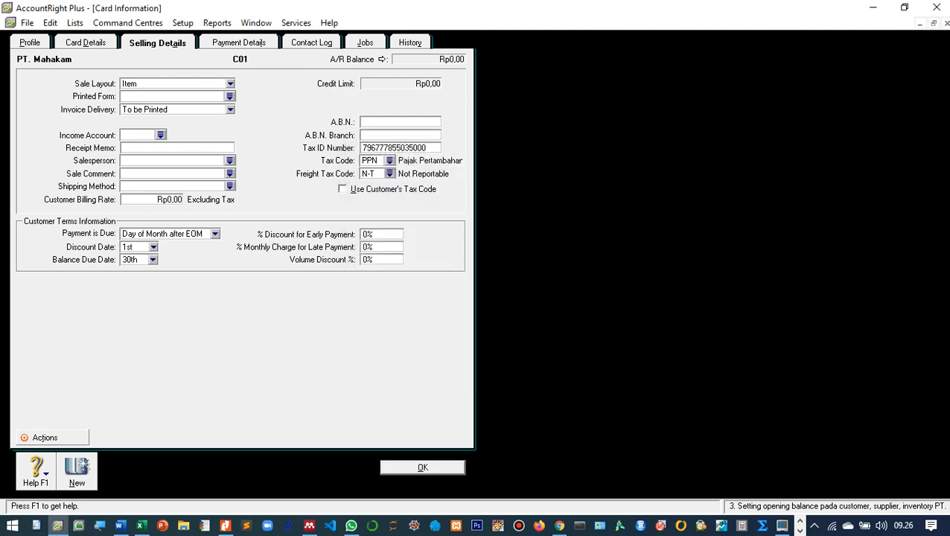
Restore the window, review the card's Payment Details against the PDF, and save the card.
click(903, 6)
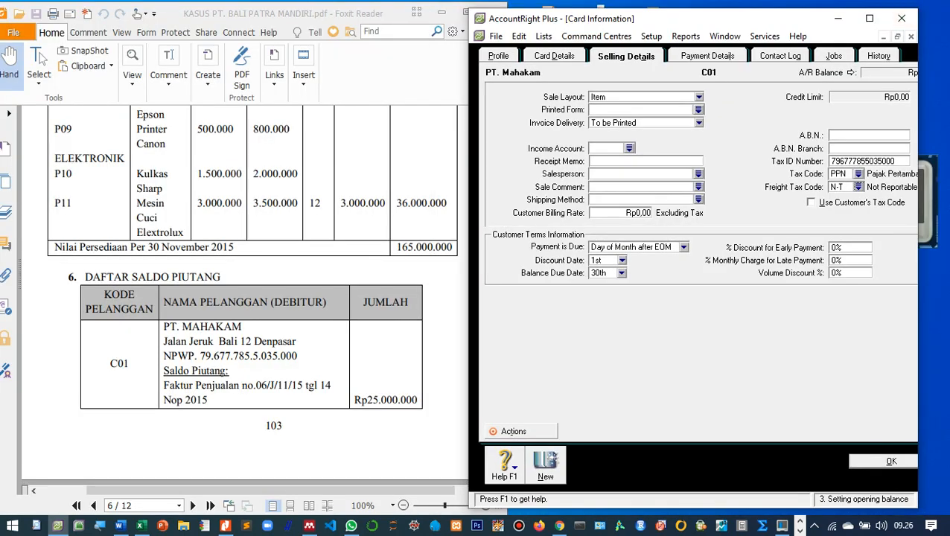
scroll(244, 298, down, 4)
scroll(244, 298, up, 5)
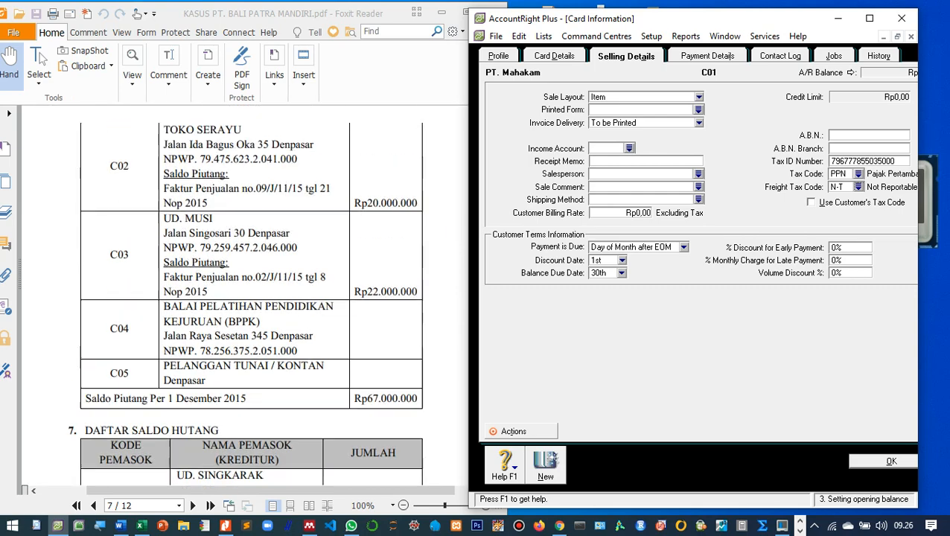
scroll(244, 297, down, 5)
scroll(244, 298, up, 4)
scroll(244, 298, down, 5)
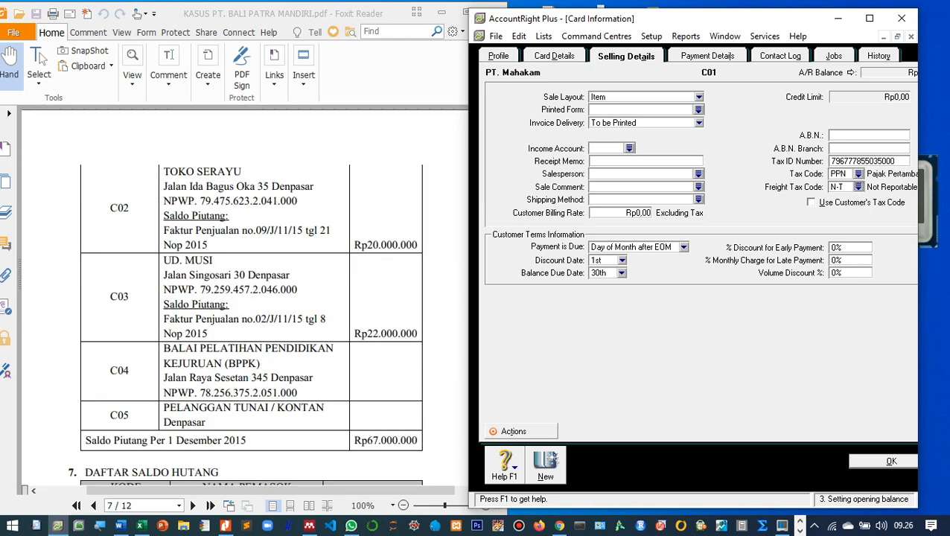
scroll(244, 298, up, 5)
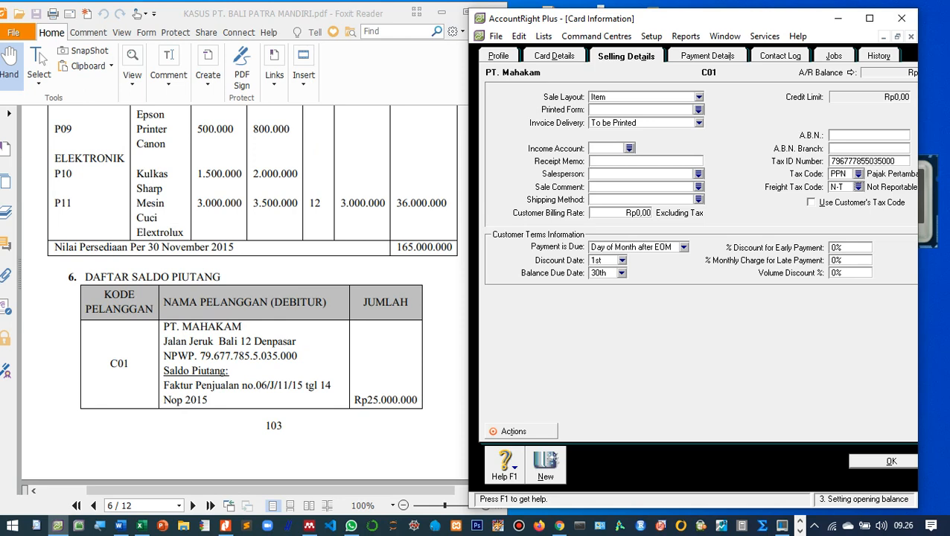
click(707, 56)
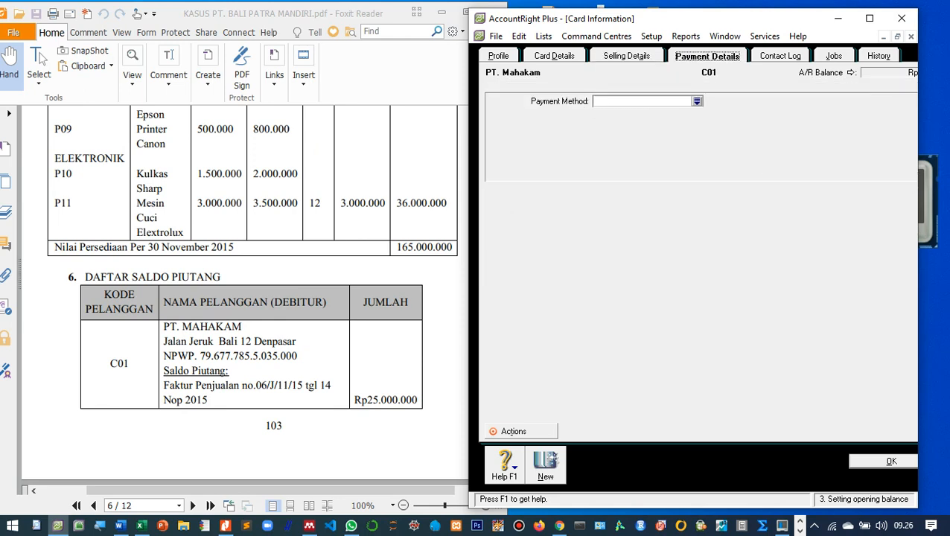
click(626, 56)
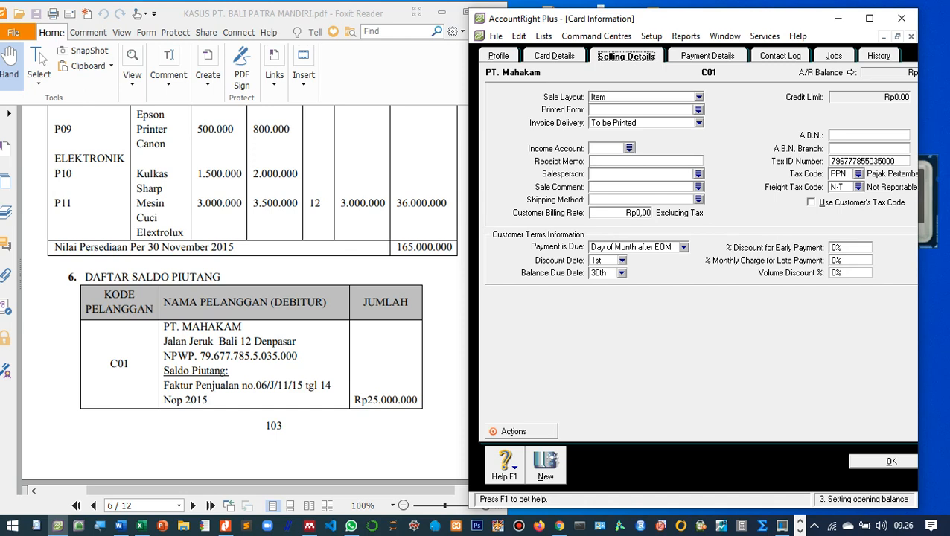
key(Return)
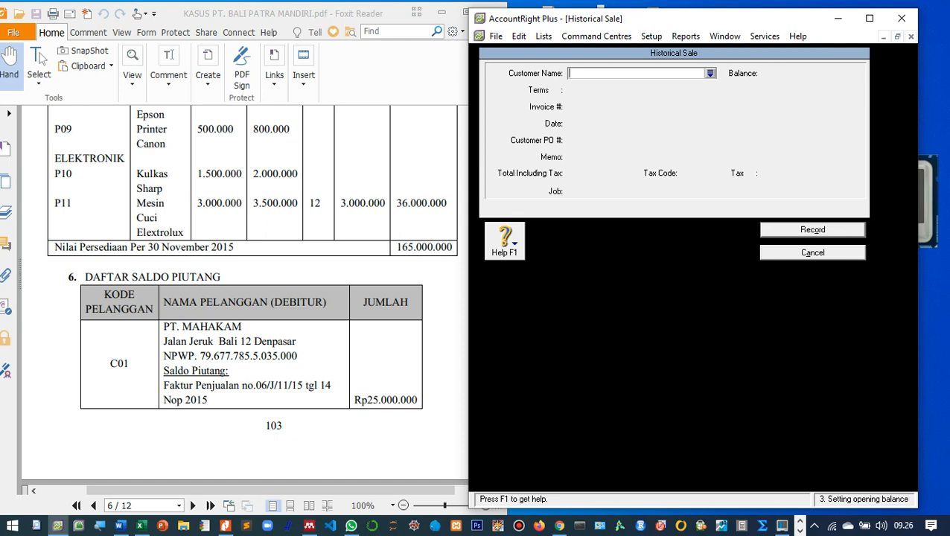
Select PT. Mahakam as the historical sale's customer.
key(Return)
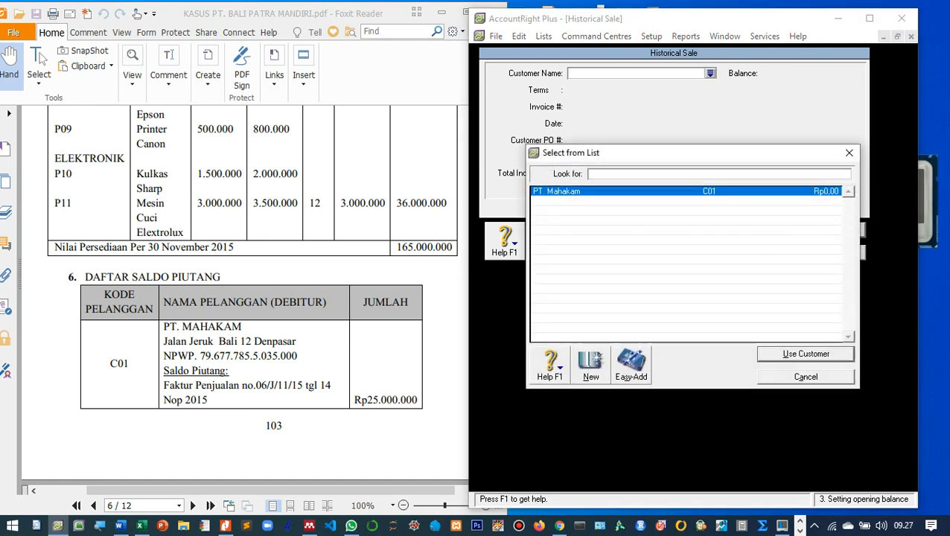
key(Return)
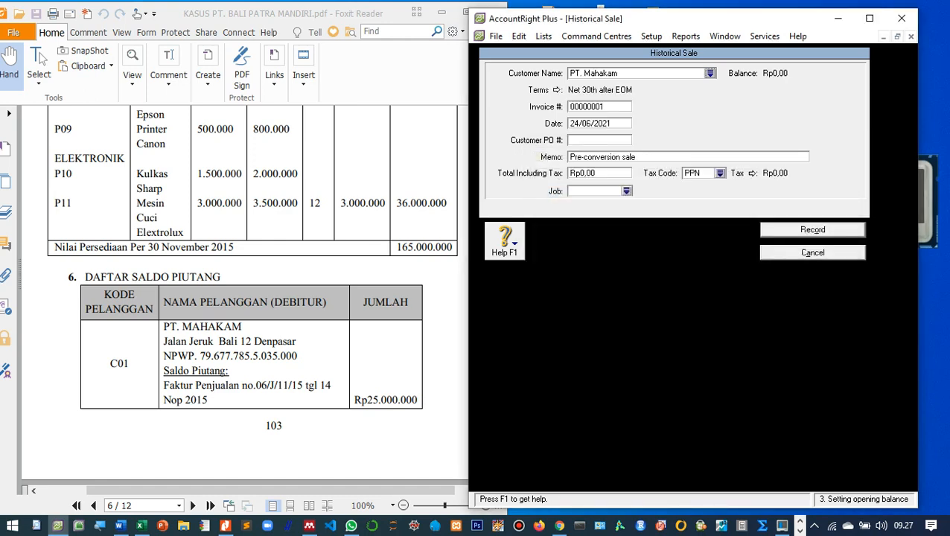
key(Return)
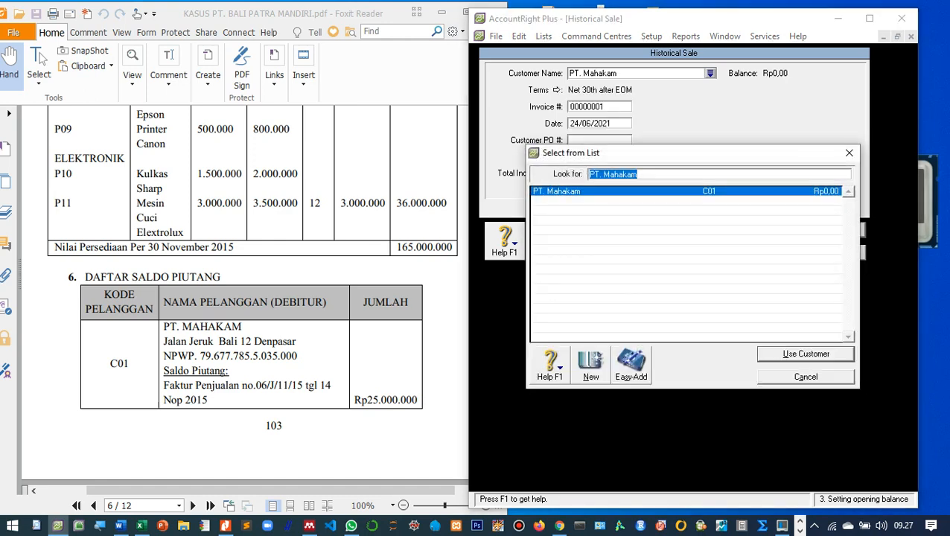
key(Return)
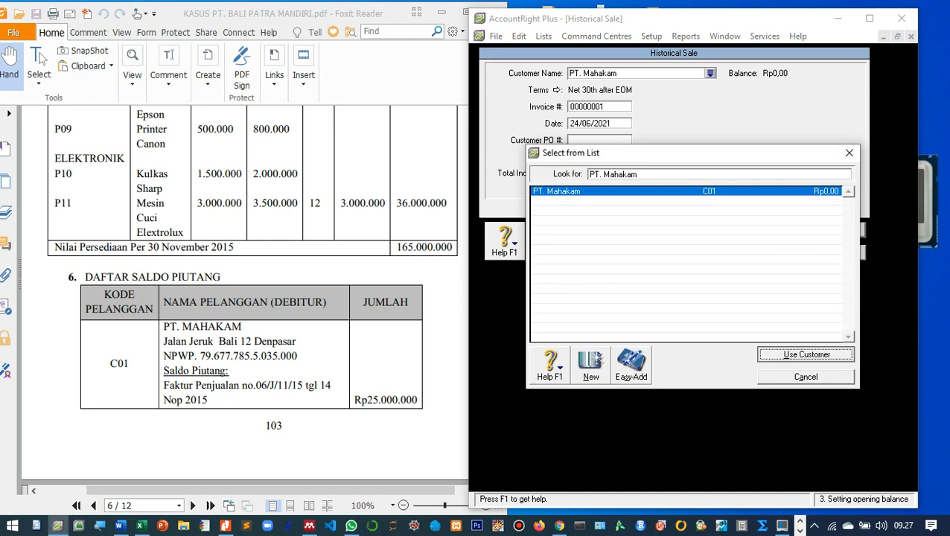
key(Return)
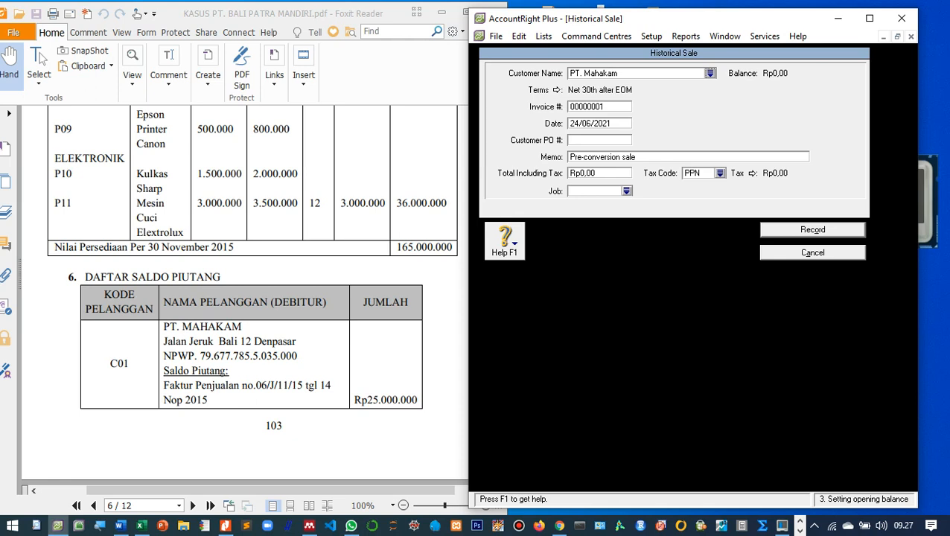
Enter the invoice number, date 14/11/2015 and a 'Saldo awal piutang' memo for PT. Mahakam.
key(Tab)
text(06/J/11/)
key(Tab)
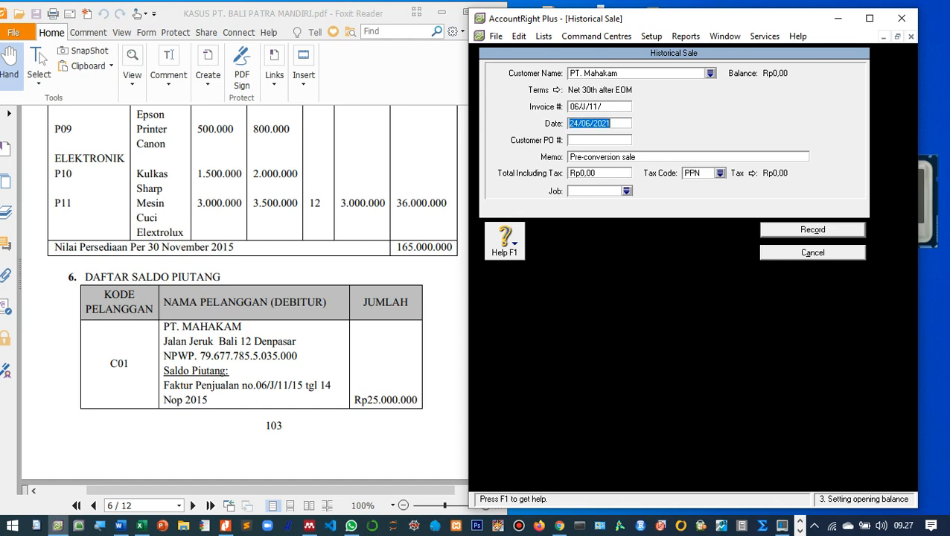
text(14/11/2015)
key(Tab)
key(Tab)
text(S)
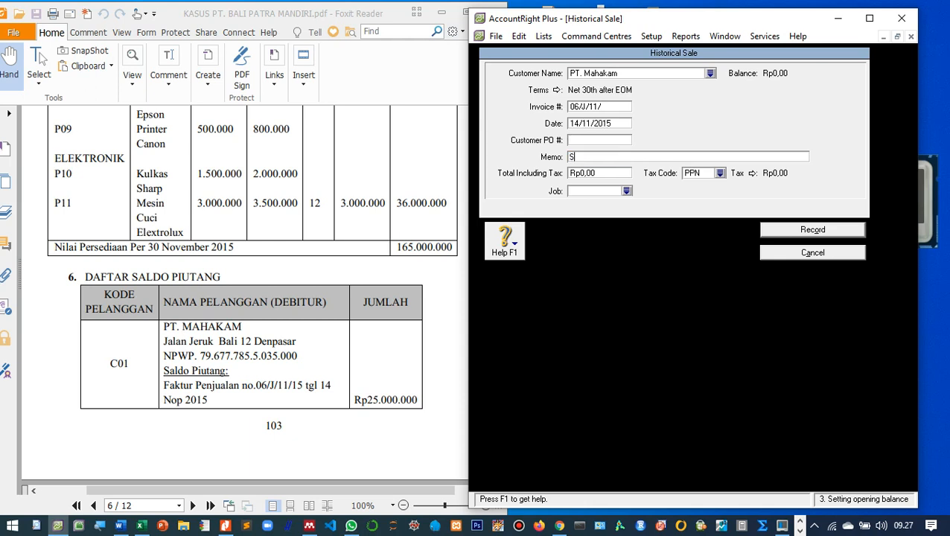
text(aldo awal piutang di PT.)
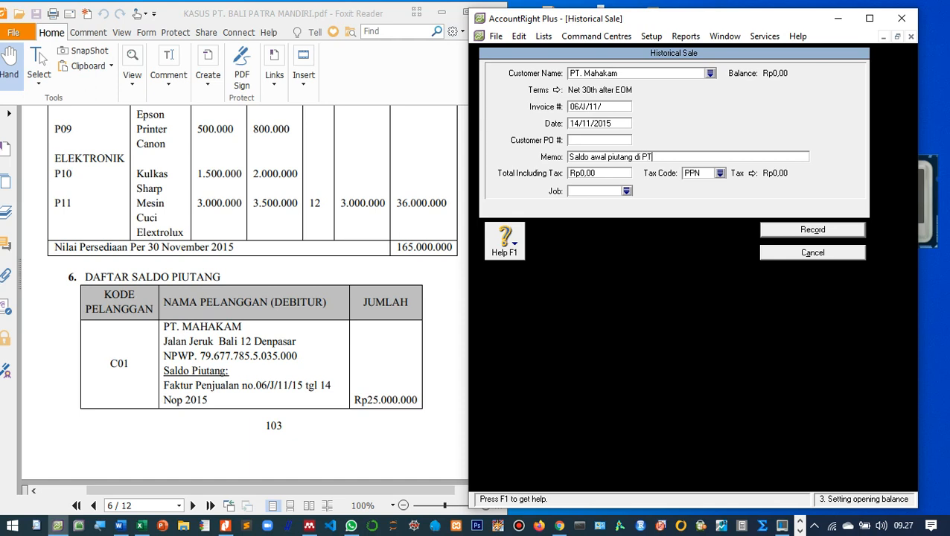
text( Ma)
key(Left)
key(Left)
key(Left)
key(Left)
key(Left)
key(Left)
key(Left)
key(Left)
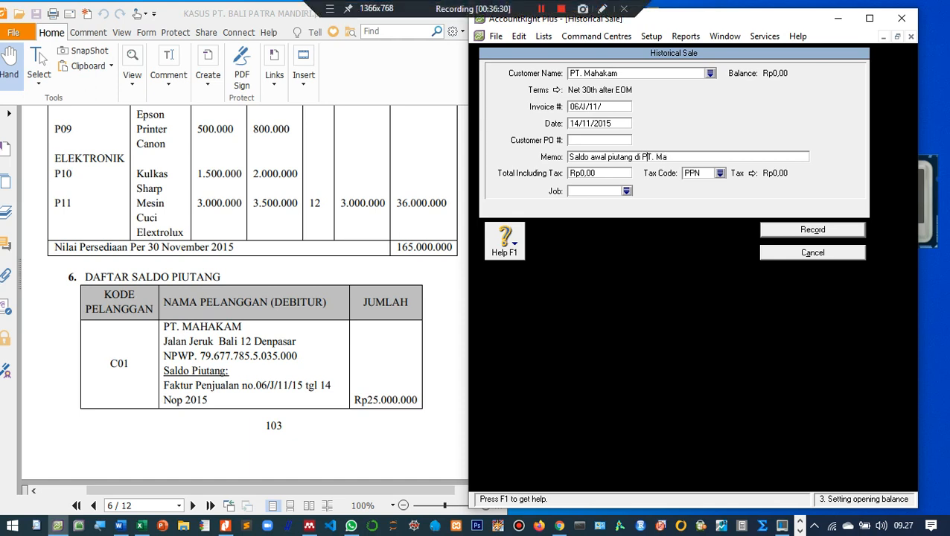
text(agang d)
key(End)
text(hakam)
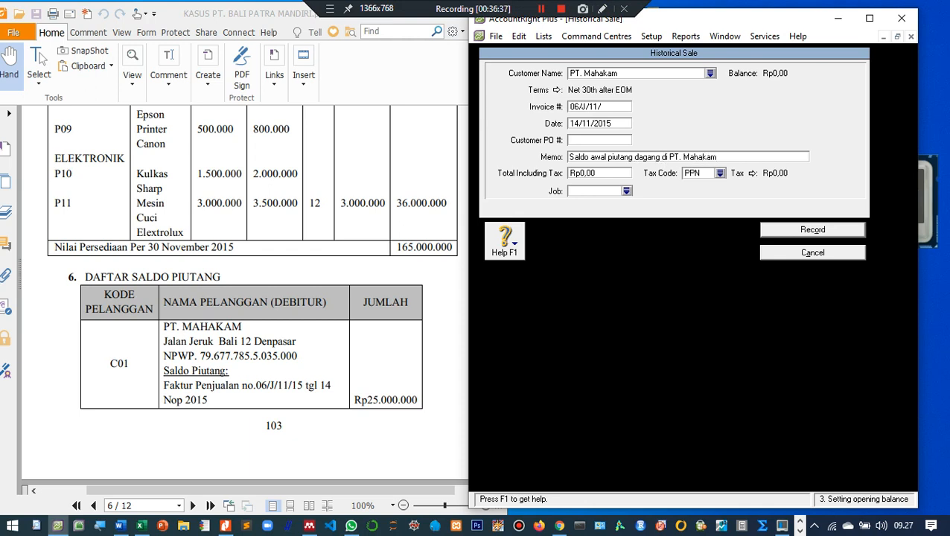
Enter a total of 25.000.000 and set the tax code to N-T.
key(Tab)
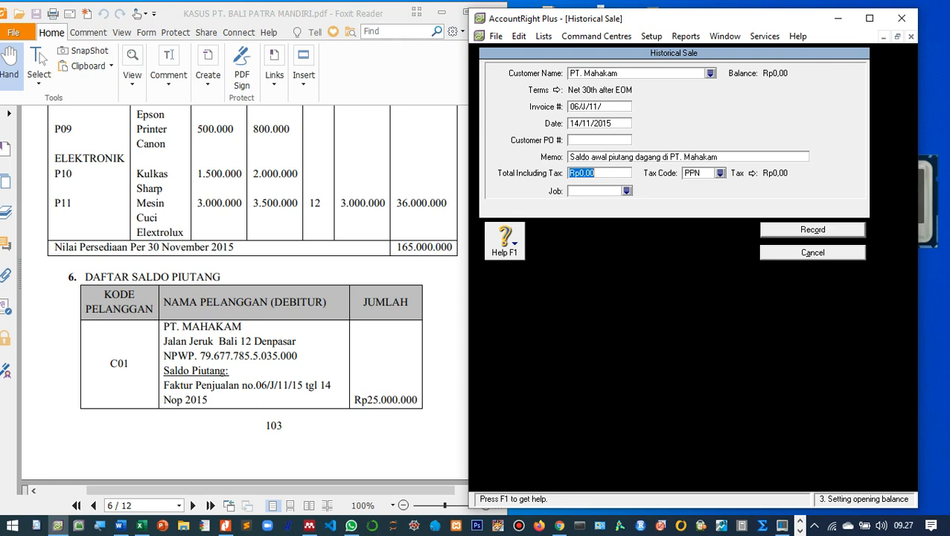
text(25.000.)
text(0000)
key(Tab)
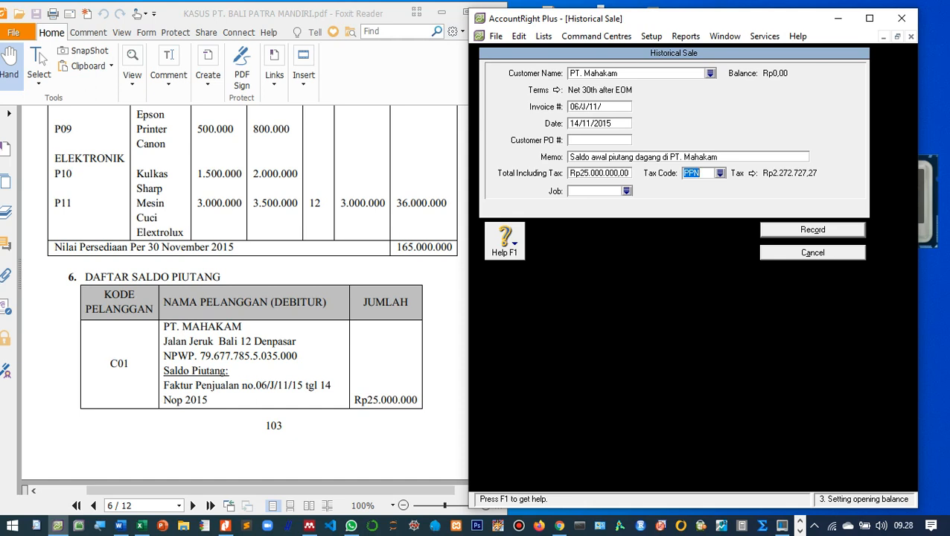
click(720, 173)
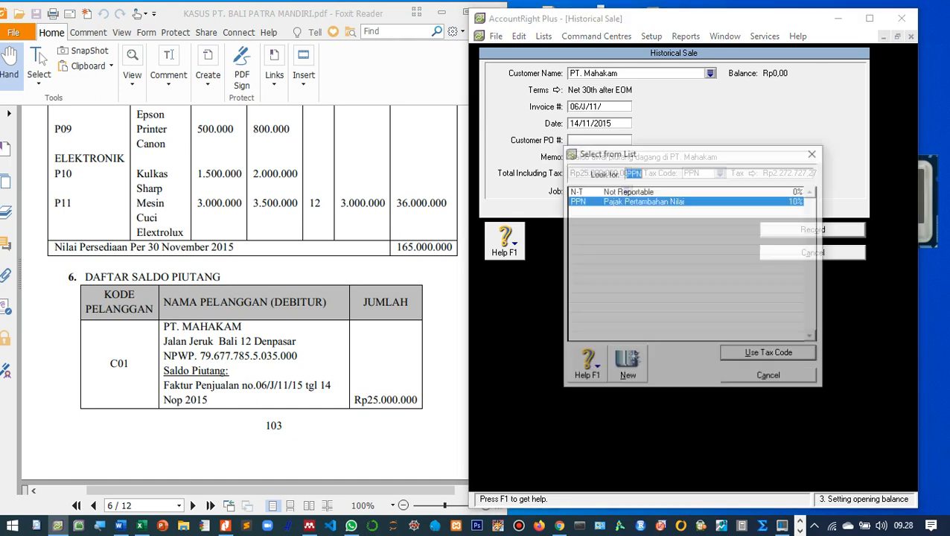
double_click(625, 192)
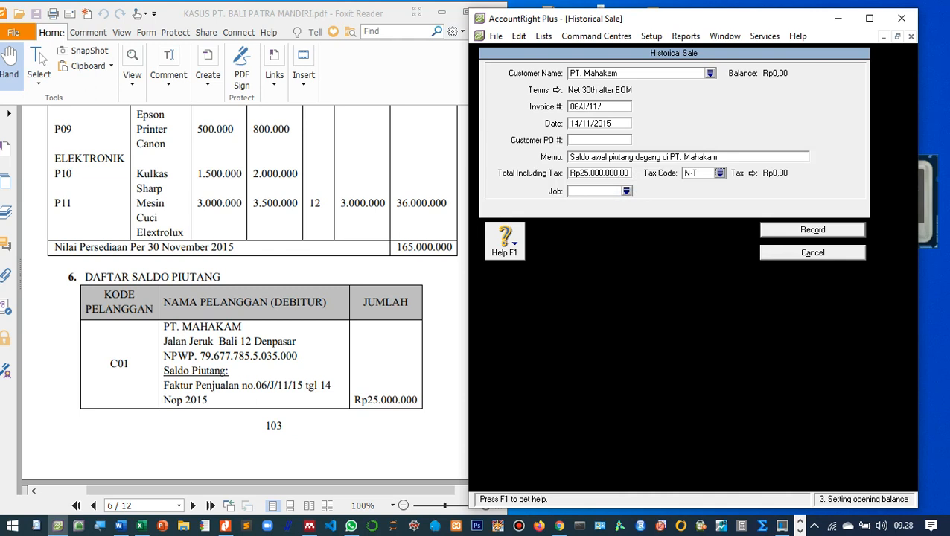
key(Tab)
Record PT. Mahakam's historical sale, start another, and open its customer list.
key(Return)
key(Return)
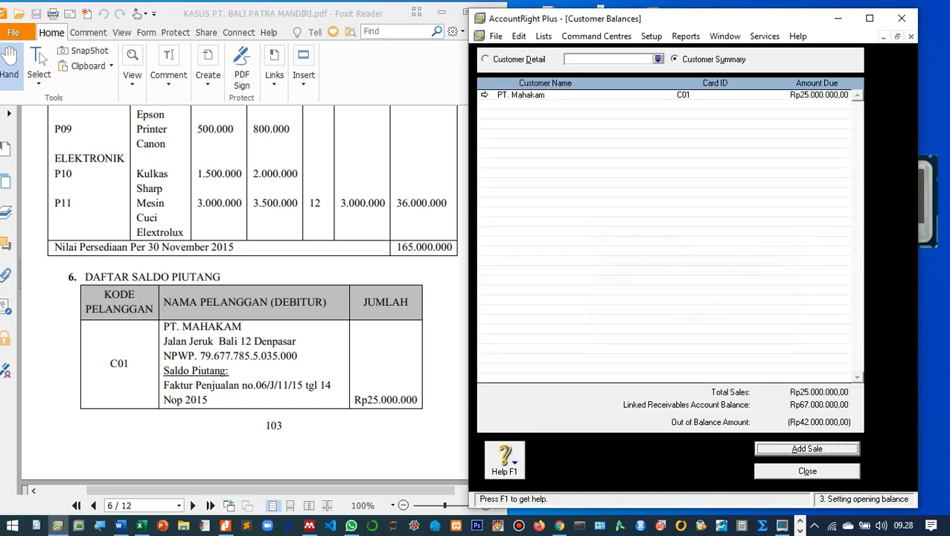
scroll(246, 298, down, 8)
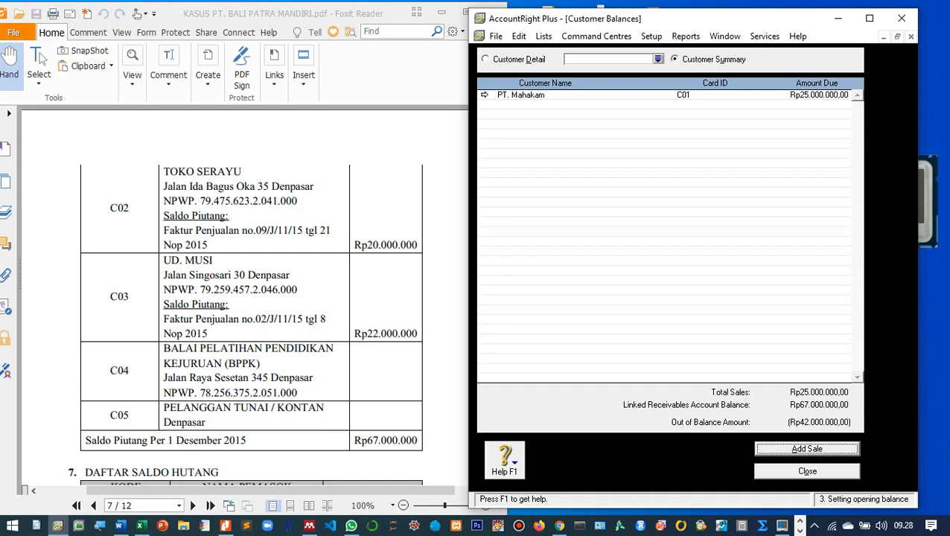
click(807, 449)
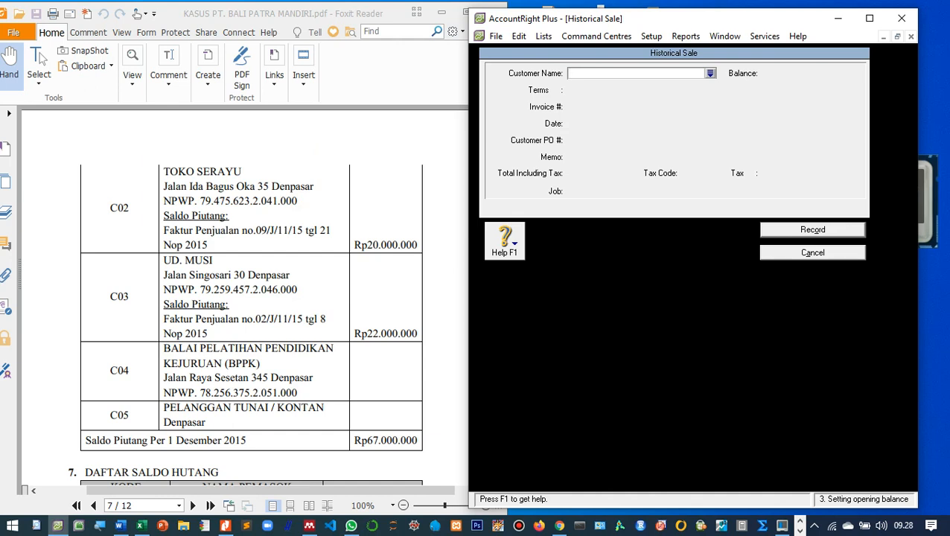
key(Tab)
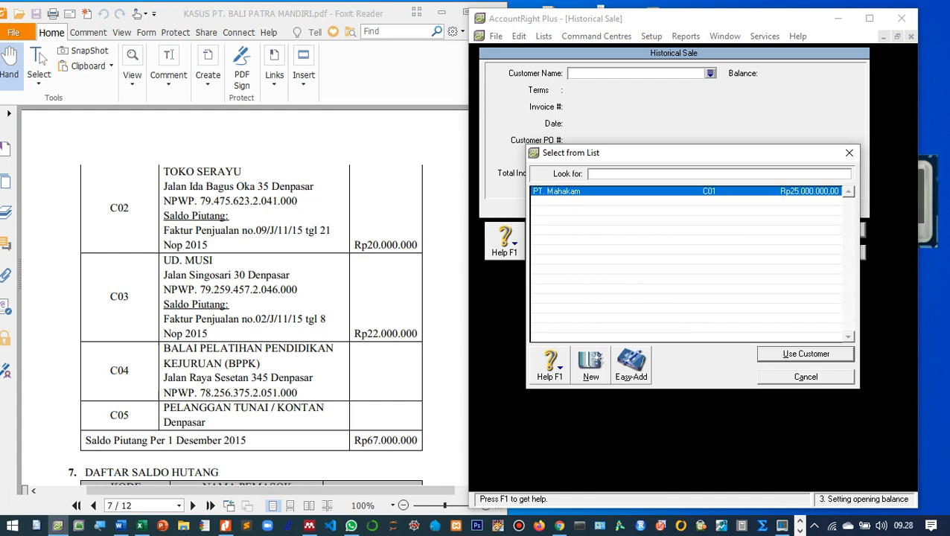
Create customer card Toko Serayu with card ID C02 and type its street address.
click(590, 364)
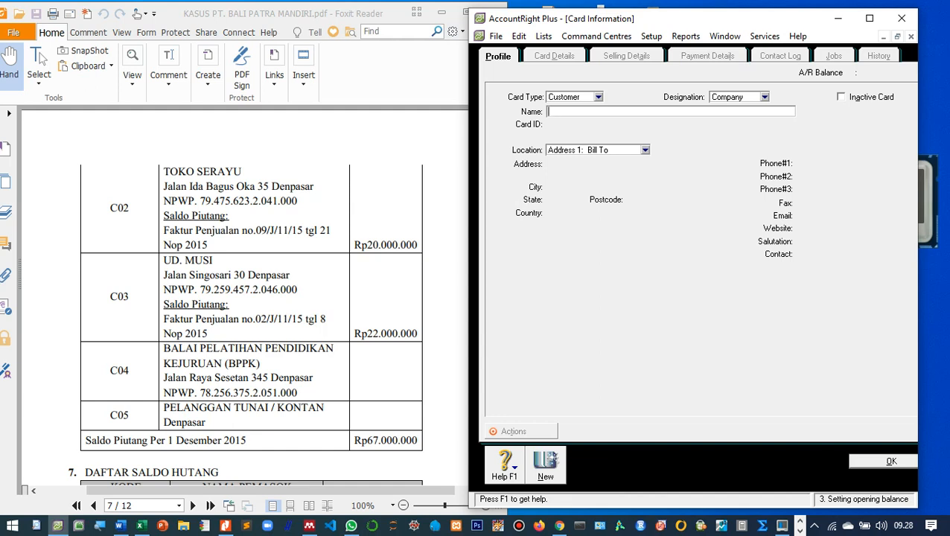
text(Toko Serayu)
key(Tab)
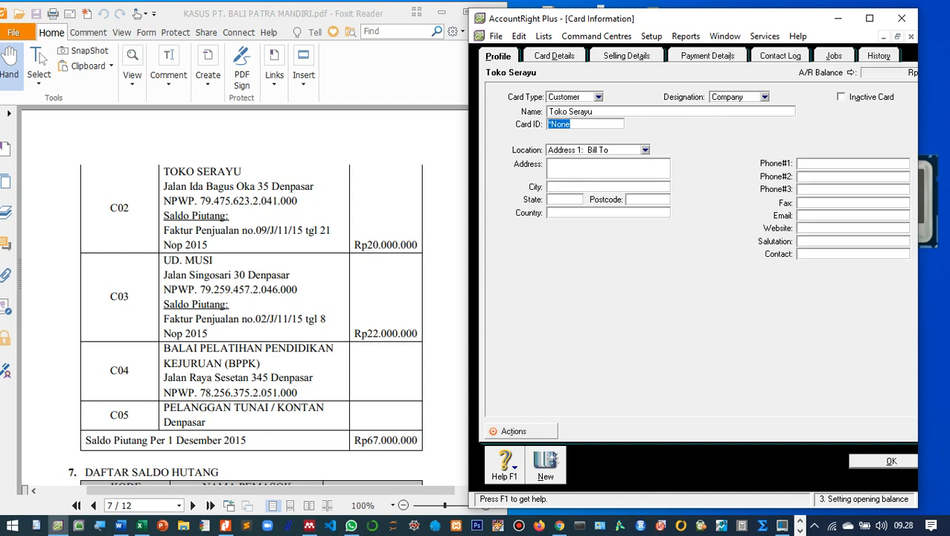
text(C02)
key(Tab)
key(Tab)
text(Jalan Ida Bagus O)
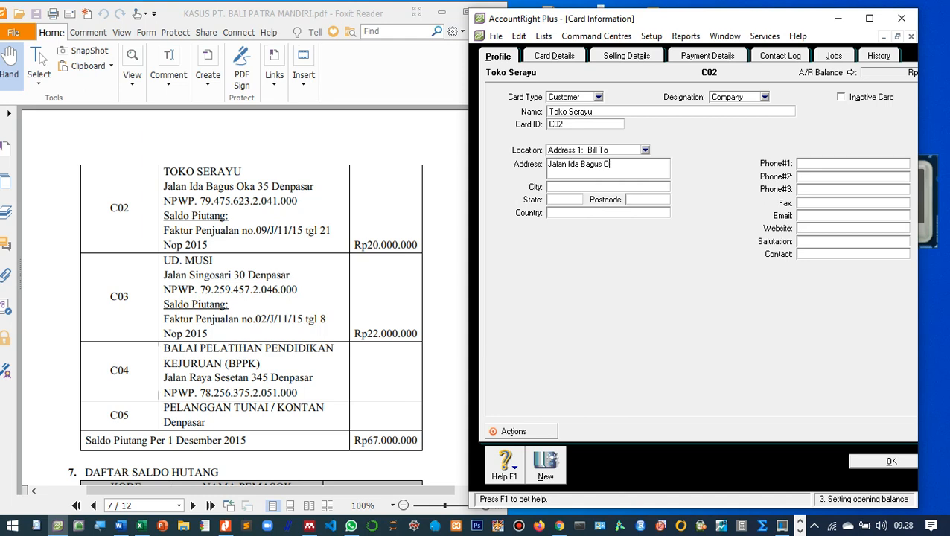
text(ka 35 Denpasar)
Set Toko Serayu's sale layout to Item and enter its NPWP tax ID without dots.
click(626, 55)
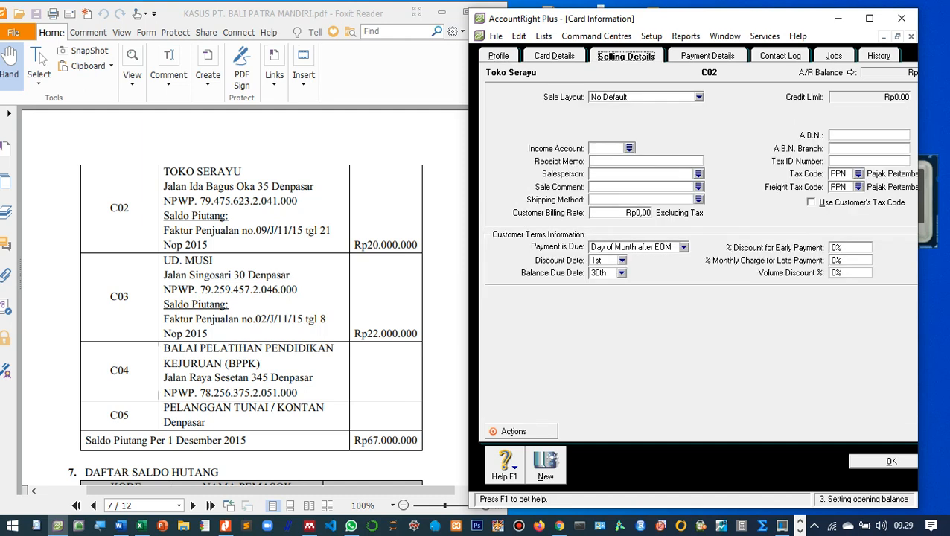
click(699, 97)
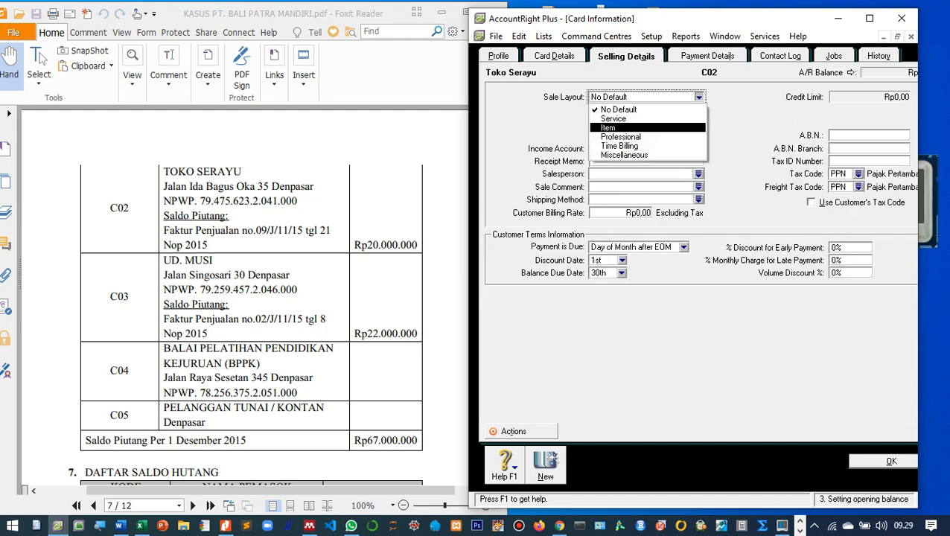
click(640, 127)
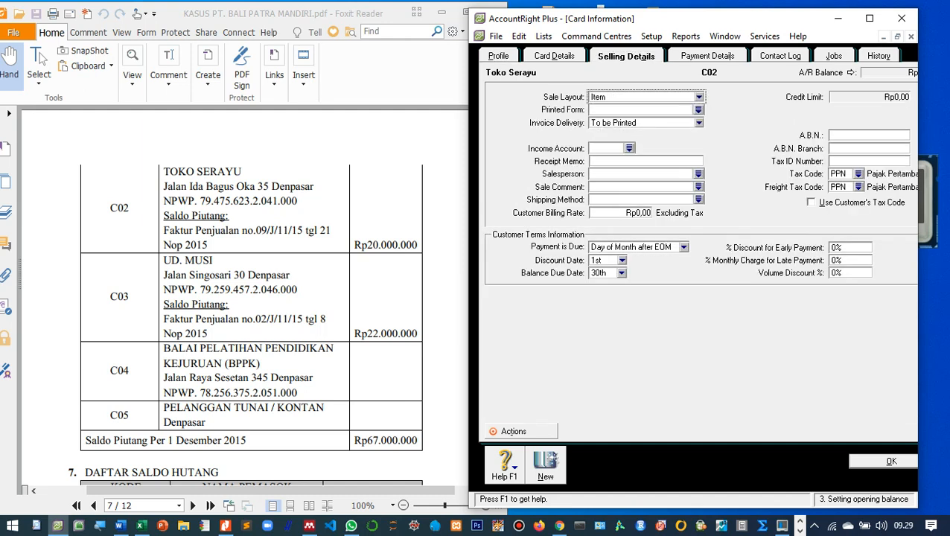
click(868, 161)
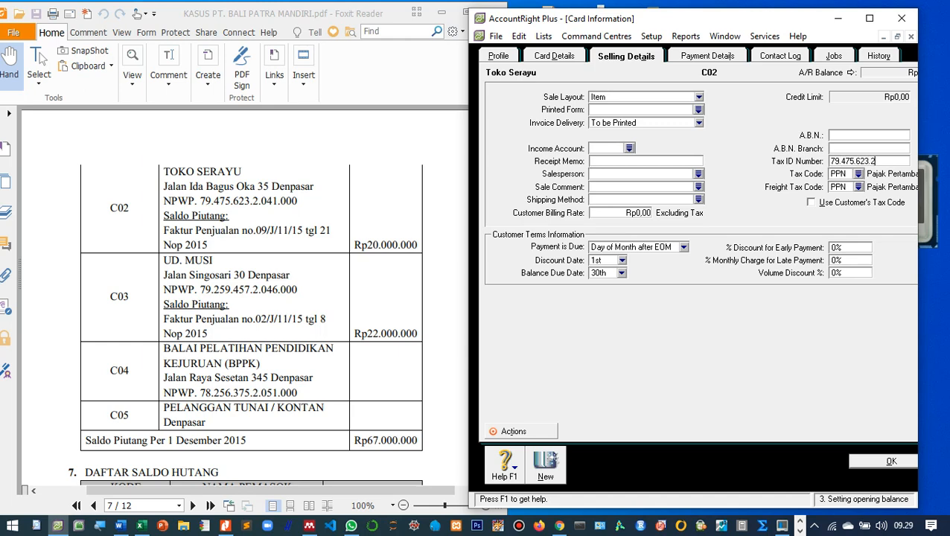
key(Left)
key(Left)
key(Left)
key(Left)
key(Left)
key(Left)
key(Left)
key(Left)
key(Left)
key(BackSpace)
key(Right)
key(Right)
key(Right)
key(Delete)
key(Right)
key(Right)
key(Right)
key(Delete)
key(Right)
key(Delete)
key(Right)
key(Right)
key(Right)
key(Delete)
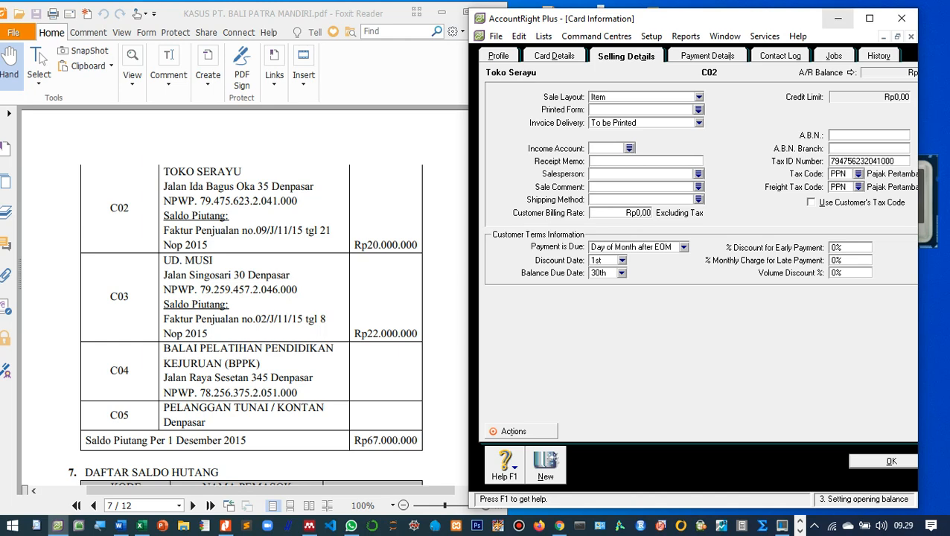
Set the freight tax code to N-T and save the Toko Serayu card.
click(869, 18)
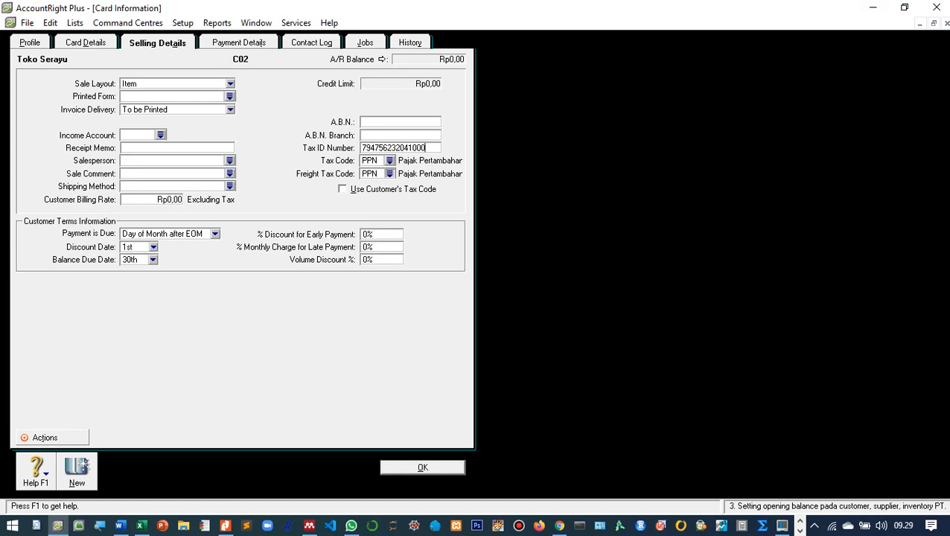
click(389, 173)
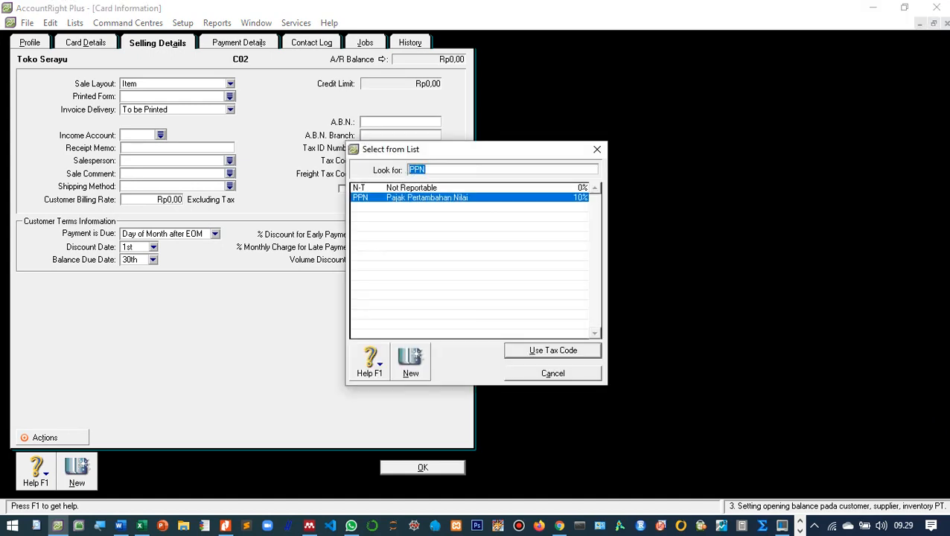
text(N-T)
key(Return)
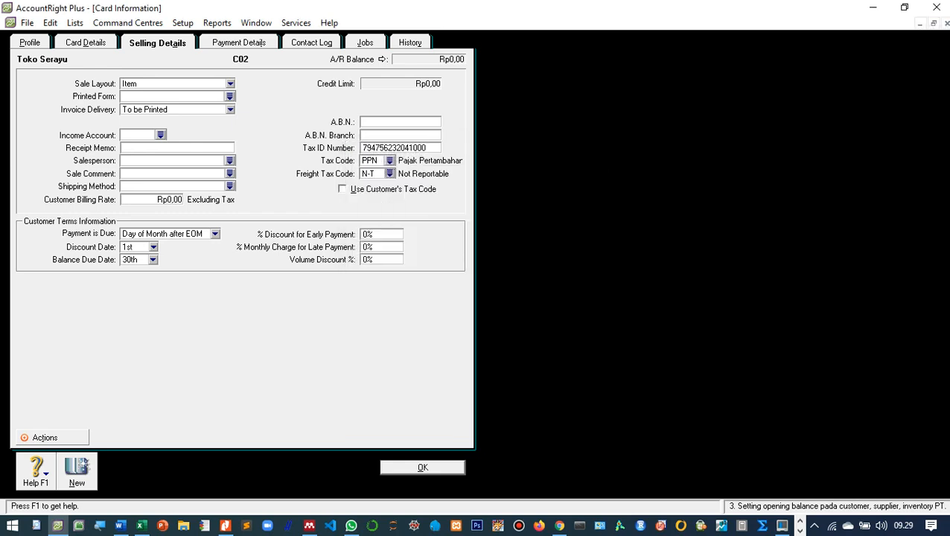
key(Return)
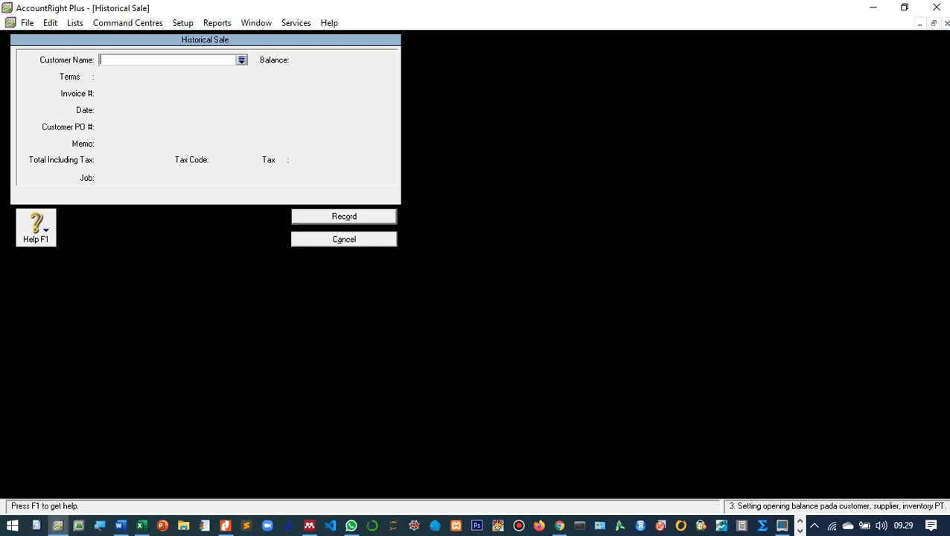
Resize the window beside the PDF and choose Toko Serayu as the historical sale's customer.
click(905, 8)
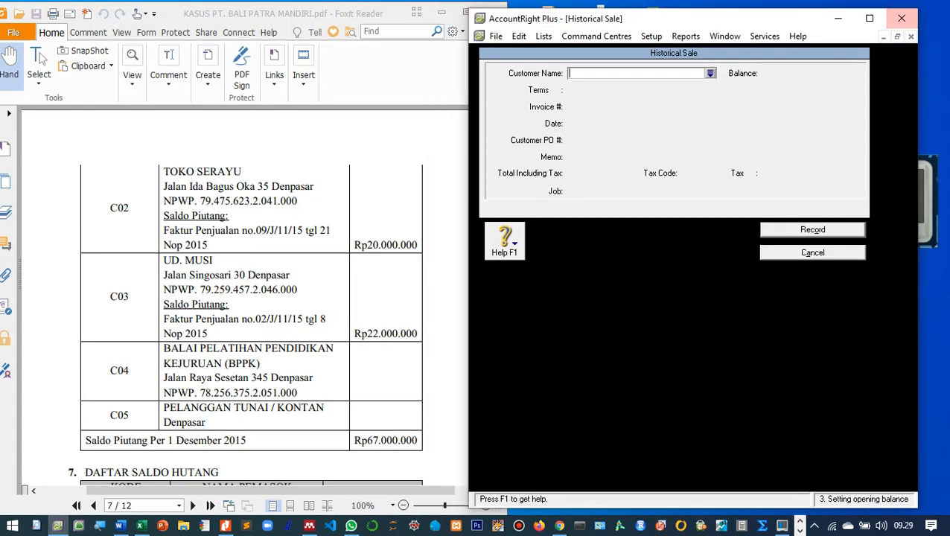
drag(604, 27, 611, 21)
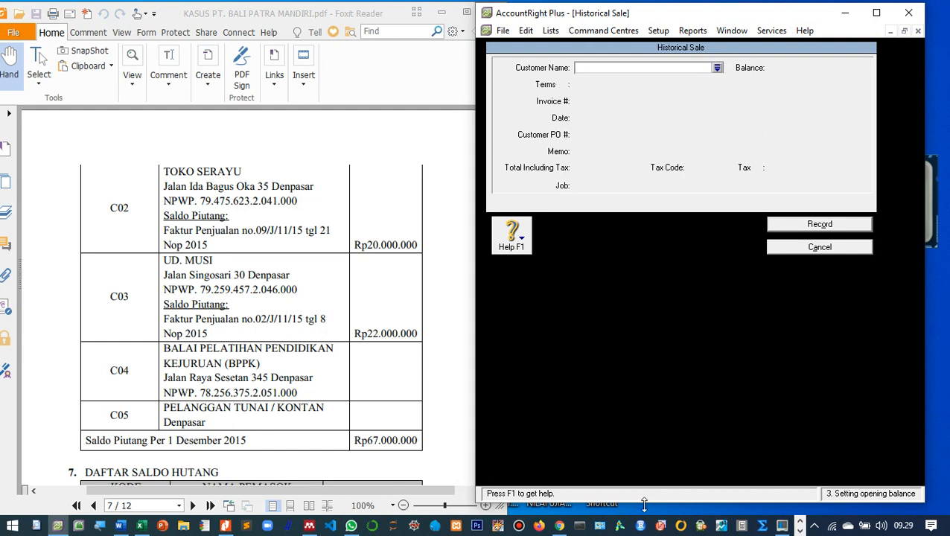
drag(641, 503, 643, 510)
click(717, 68)
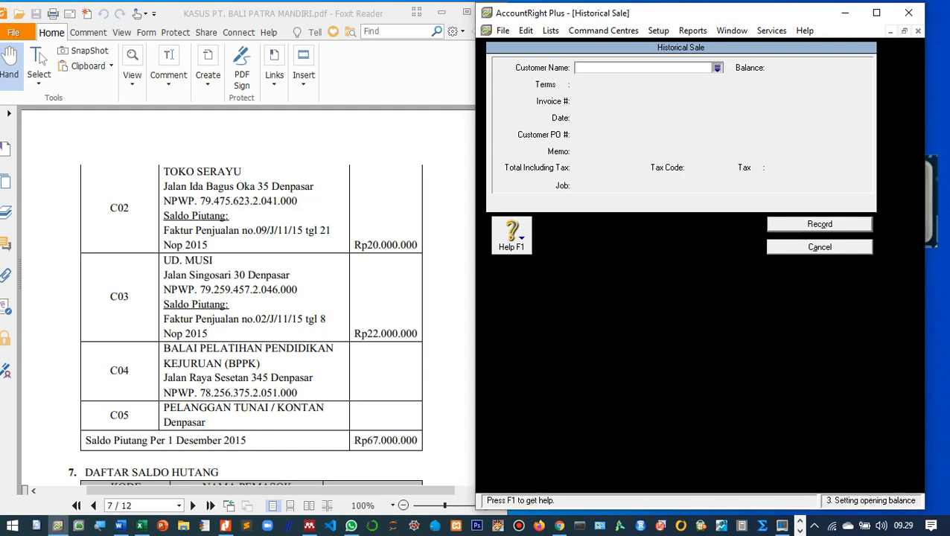
click(617, 199)
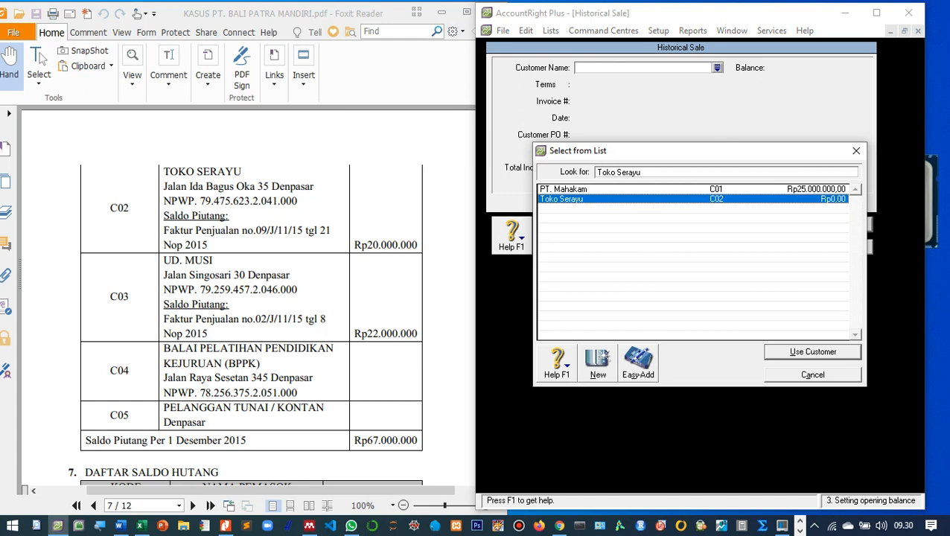
key(Return)
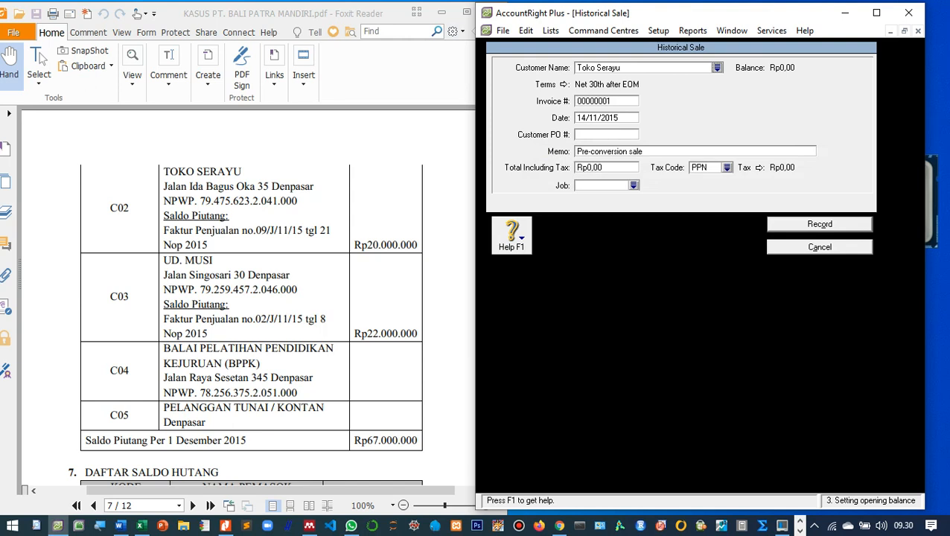
Enter invoice number 9/J/11/1, removing the leading zero.
key(Tab)
text(09)
text(/J/11)
text(/)
key(Left)
key(Left)
key(Left)
key(Left)
key(Left)
key(Left)
key(Right)
key(Right)
key(Right)
key(Right)
key(Right)
key(Left)
key(Left)
key(Left)
key(Left)
key(Left)
key(Left)
key(BackSpace)
key(Right)
key(Right)
key(Right)
key(Right)
key(Right)
key(Right)
key(Right)
text(1)
key(Left)
Date the sale 21/11/2015 with memo 'Saldo awal piutang dagang di Toko Serayu' and total 20.000.000.
key(Tab)
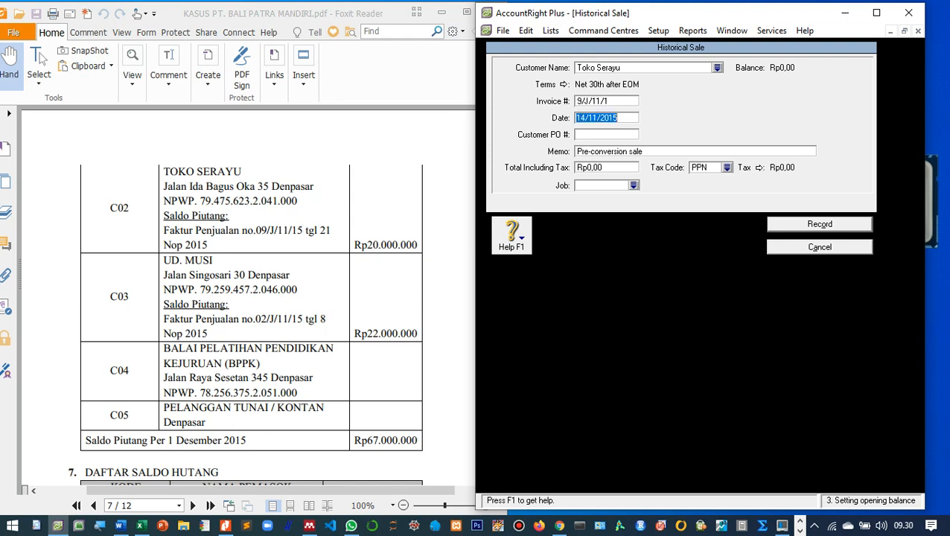
text(21/11/2015)
key(Tab)
key(Tab)
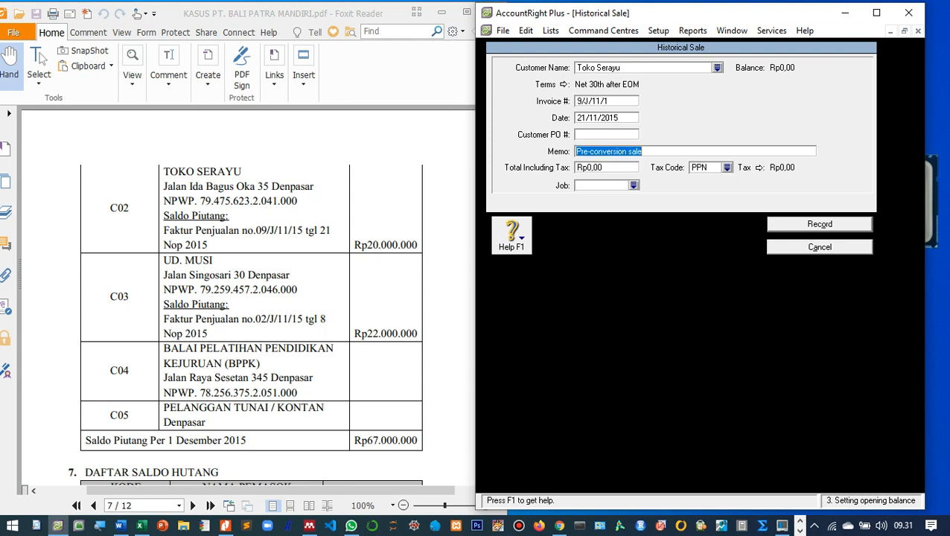
text(Saldo awa)
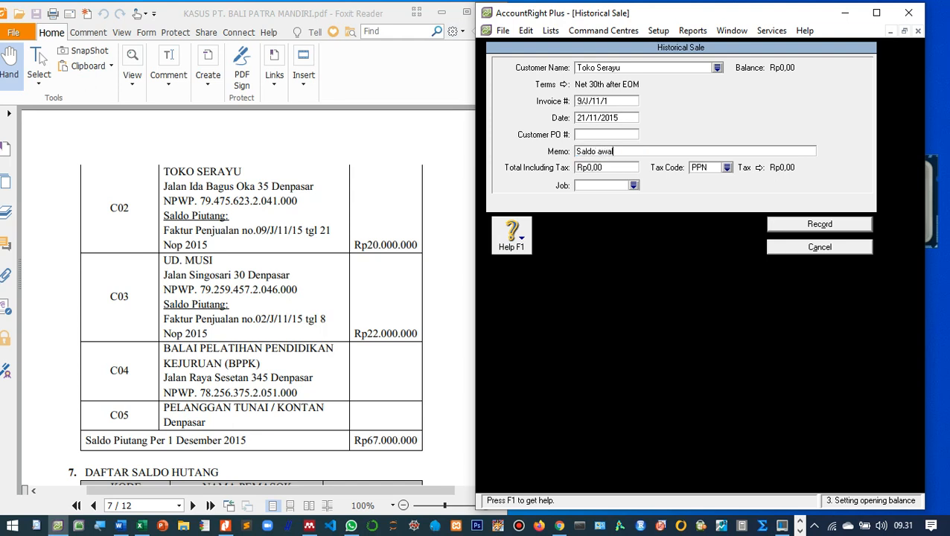
text(l piutang dagang di Toko )
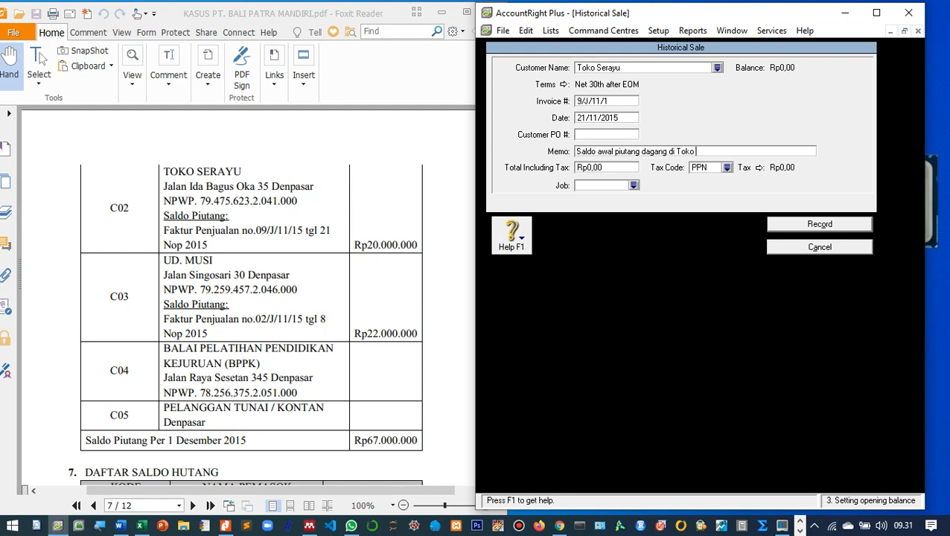
text(Serayu)
key(Tab)
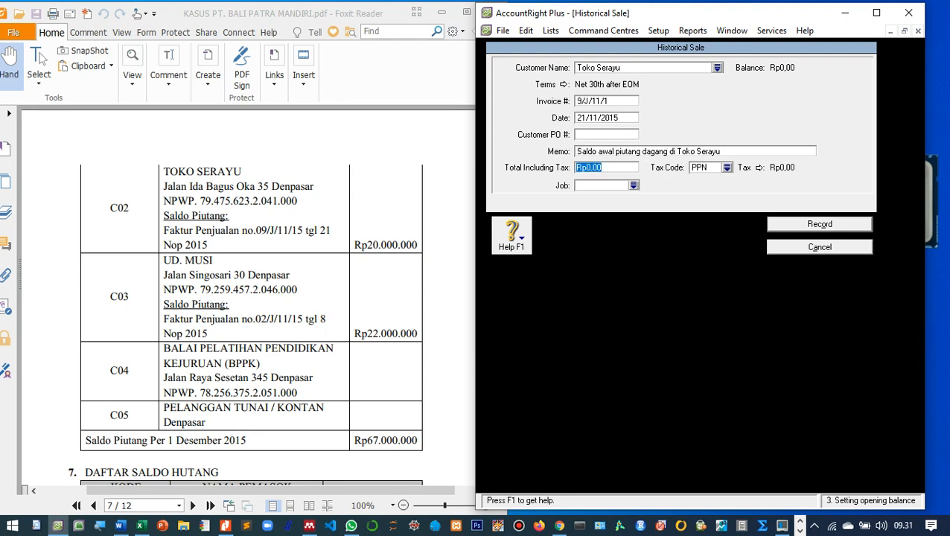
text(20.000.00)
text(0)
key(Tab)
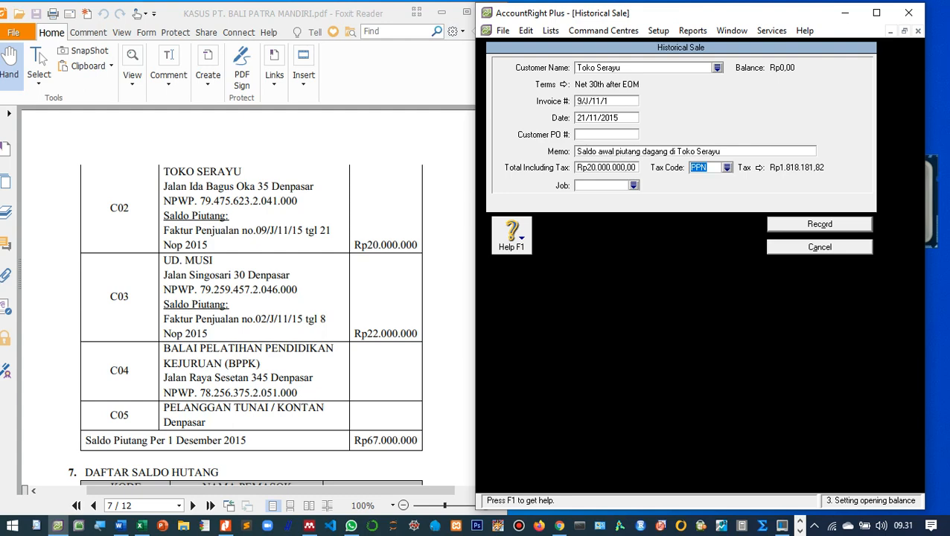
Set the N-T tax code, record the historical sale and dismiss the cash-basis note.
key(Tab)
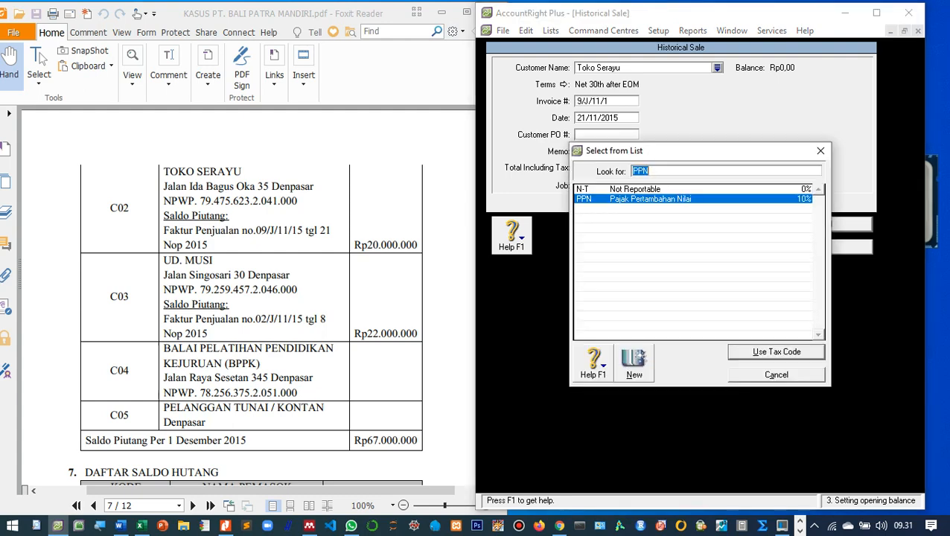
text(N)
key(Return)
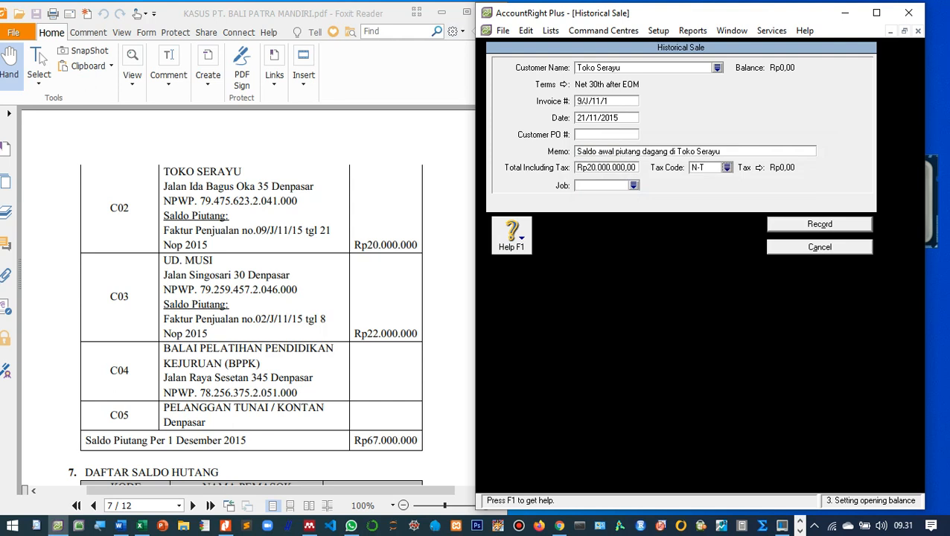
key(Return)
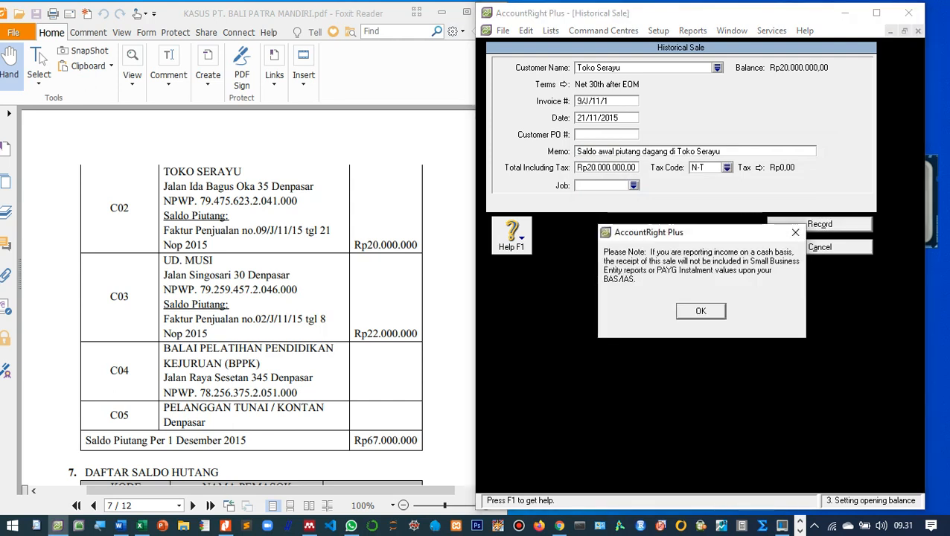
key(Return)
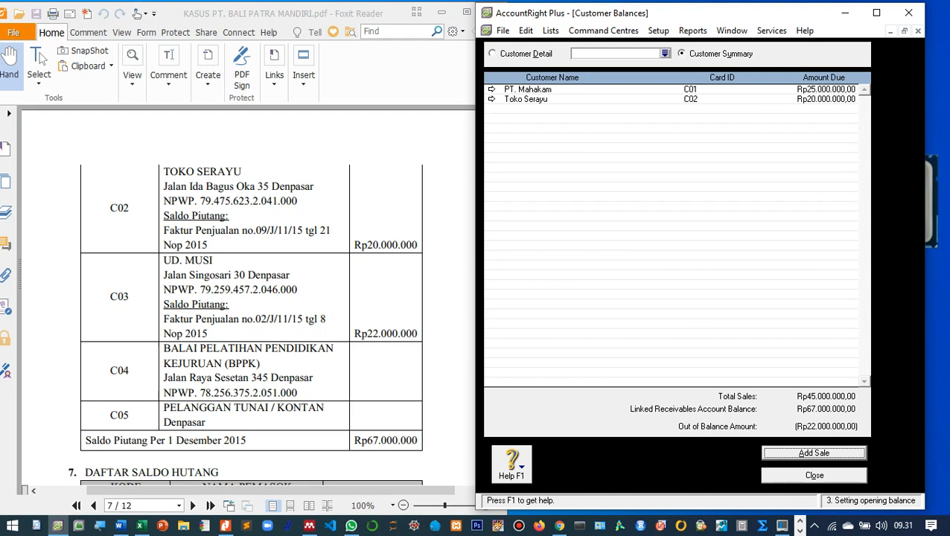
Start another historical sale and create a new customer card from the customer list.
key(Return)
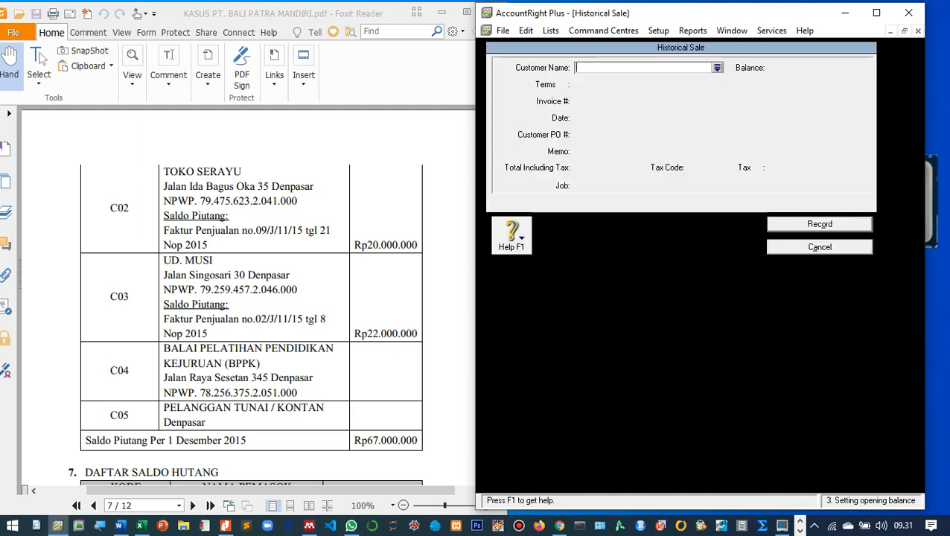
click(716, 68)
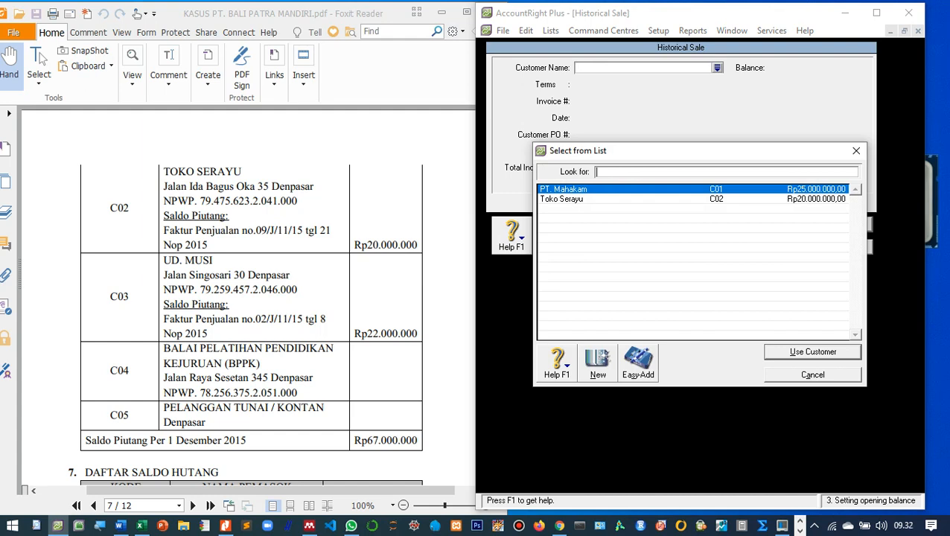
click(597, 364)
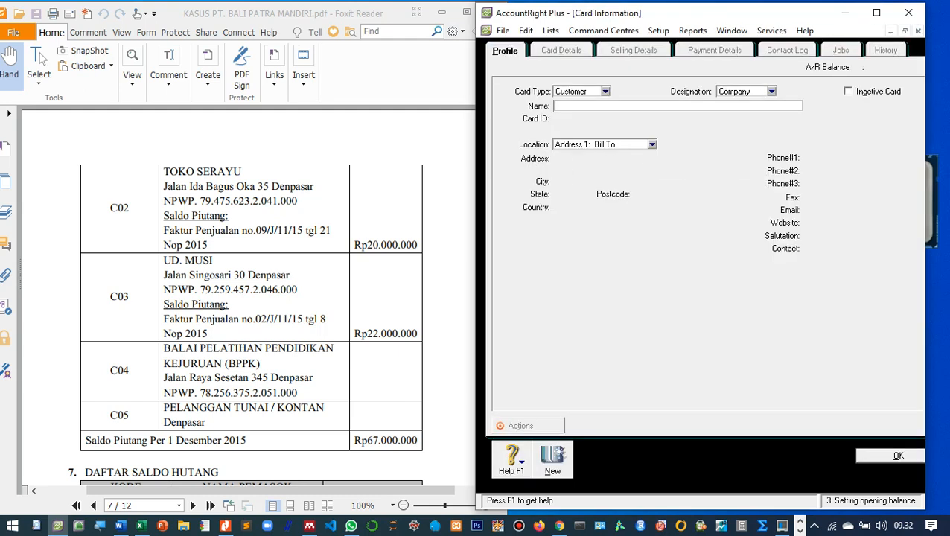
Enter name 'UD. Musi', card ID C03 and address 'Jalan Singosari 30 Denpasar'.
text(UD. Musi)
key(Tab)
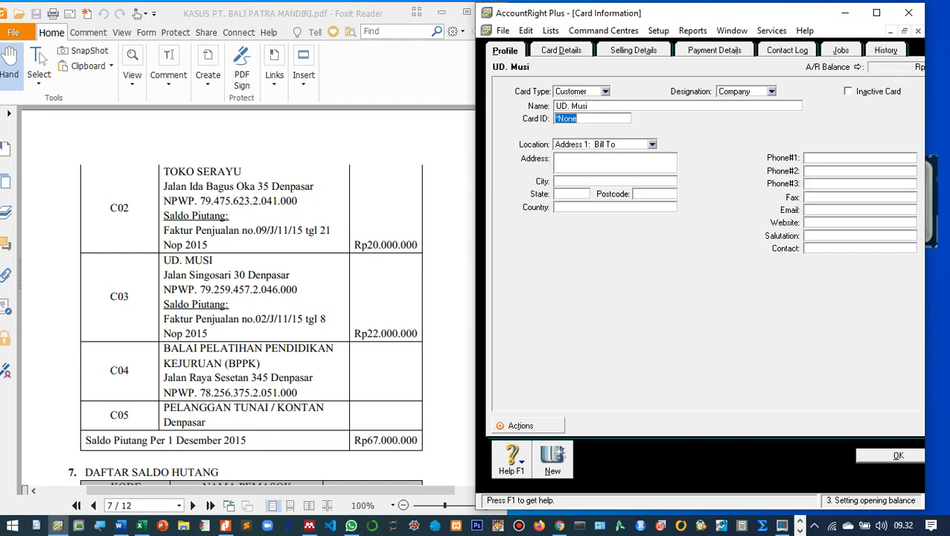
text(C03)
key(Tab)
text(Jalan S)
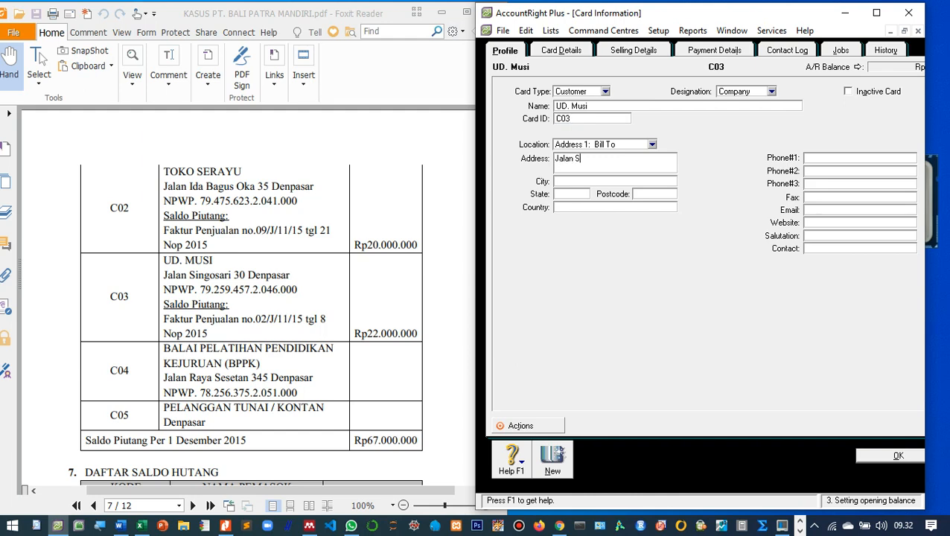
text(ingosari 30 Denpasar)
Give UD. Musi's card the Item sale layout, its tax ID number and N-T tax code, then save.
click(633, 50)
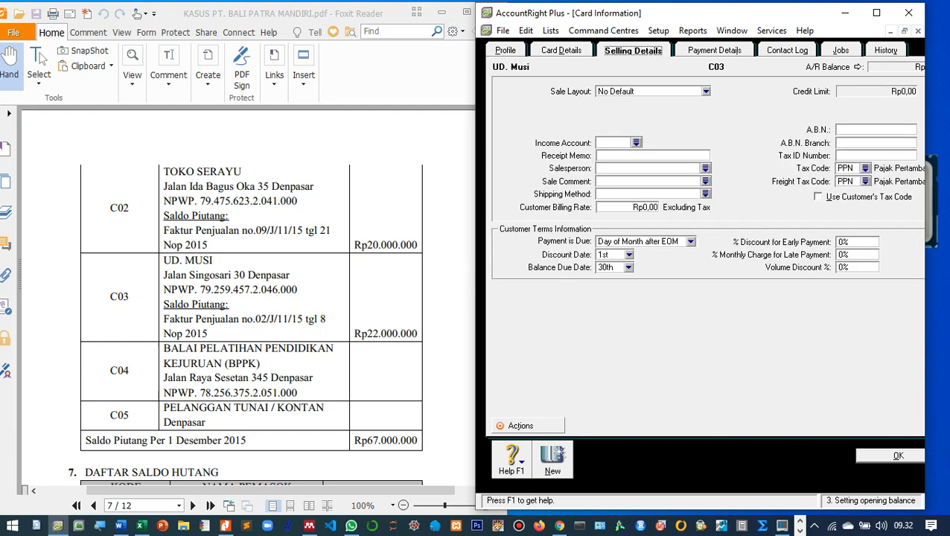
click(706, 91)
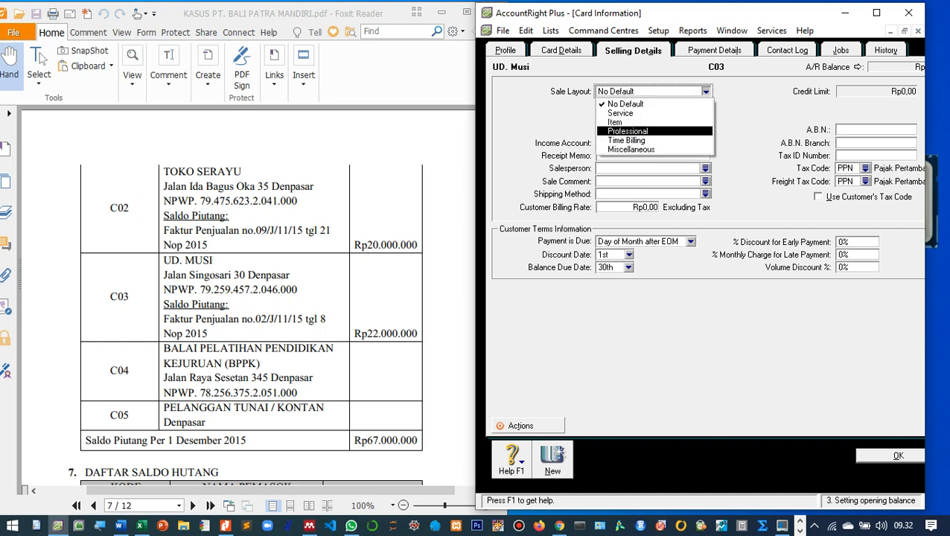
click(624, 122)
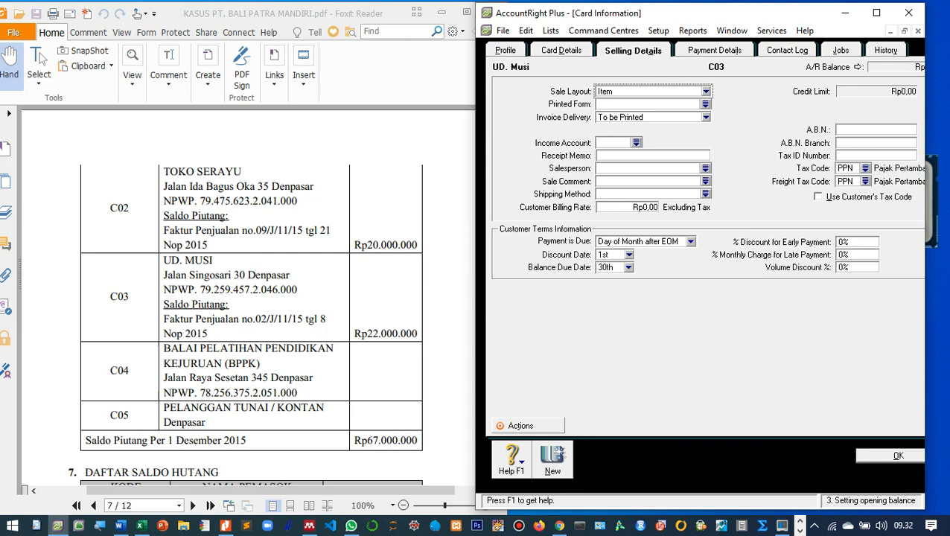
click(875, 156)
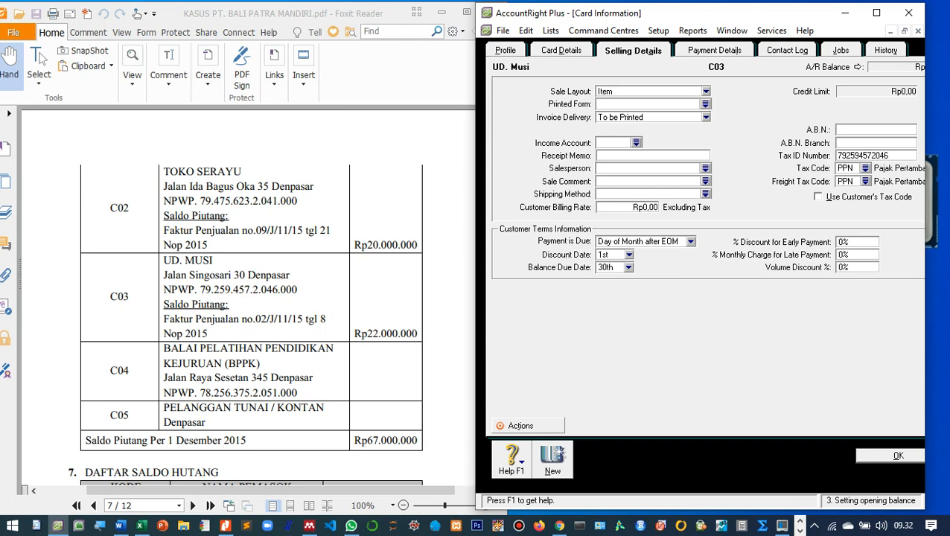
click(864, 168)
double_click(635, 189)
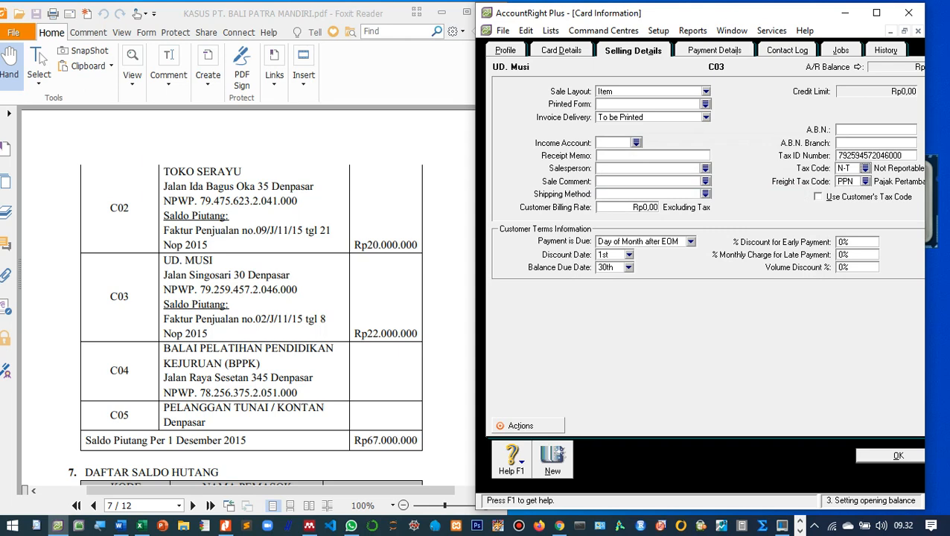
click(898, 456)
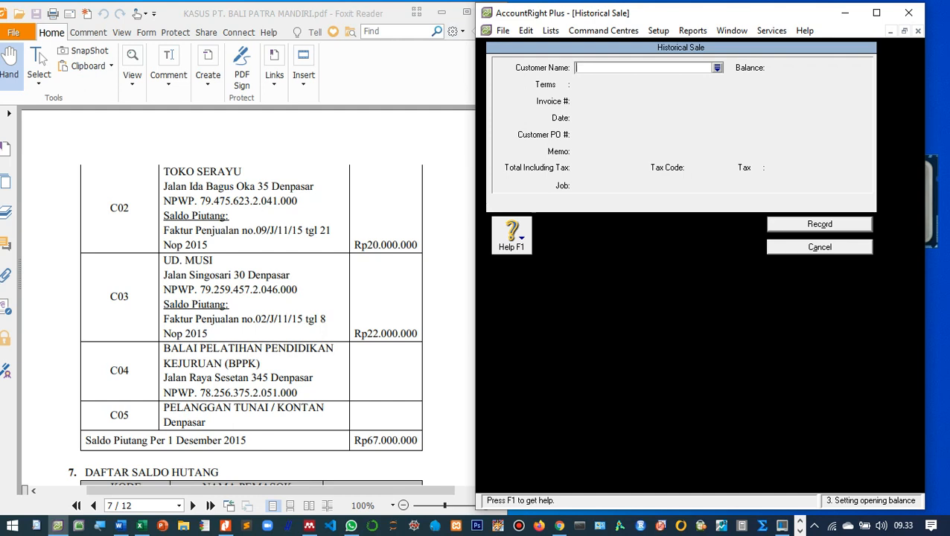
Select UD. Musi as the customer, with invoice 2/J/11/1 dated 8/11/2015.
click(717, 68)
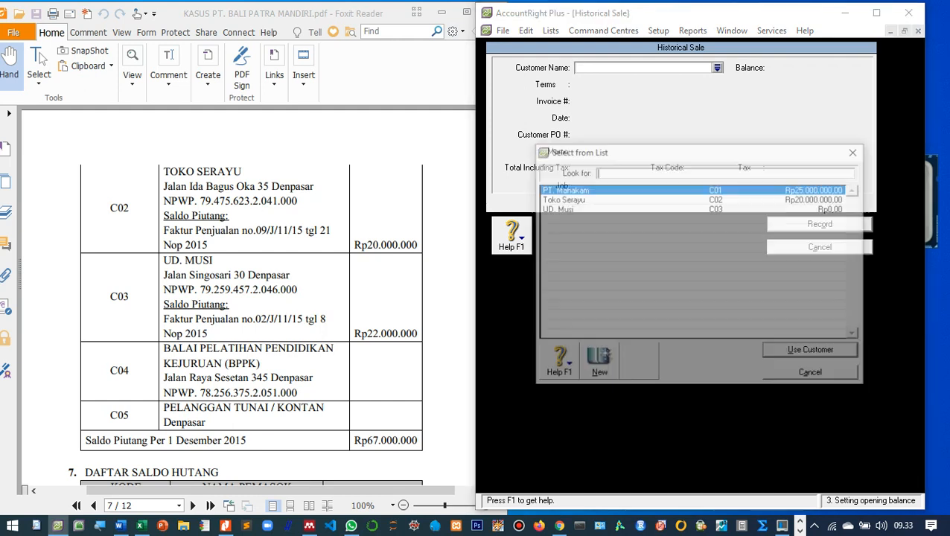
click(556, 208)
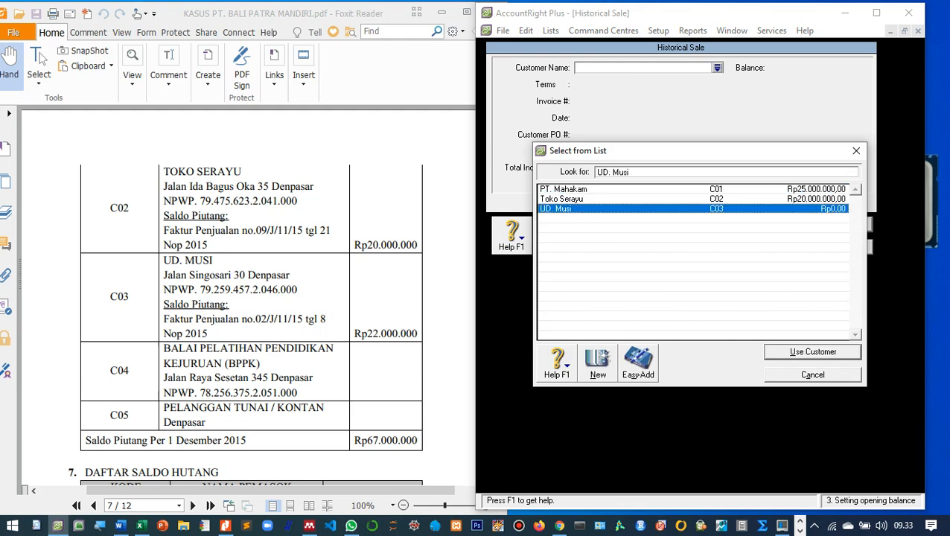
key(Return)
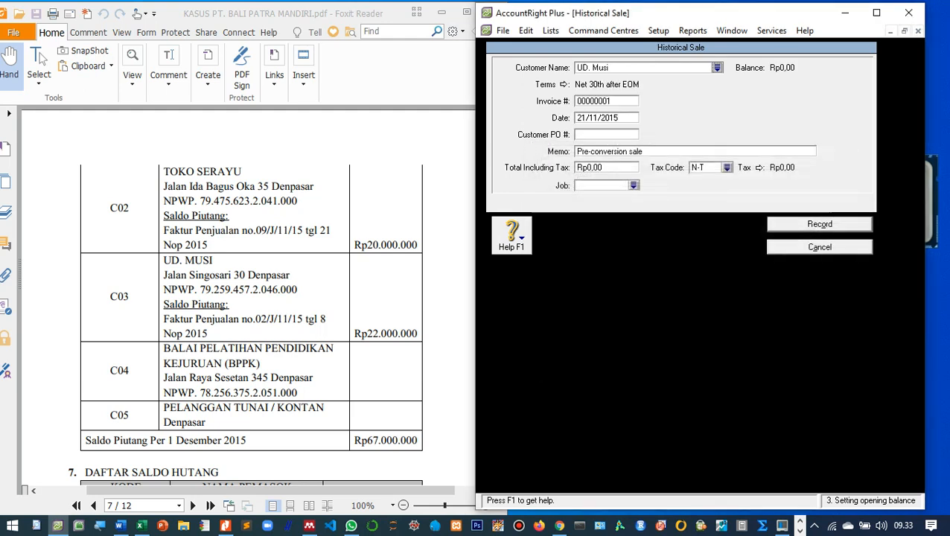
key(Tab)
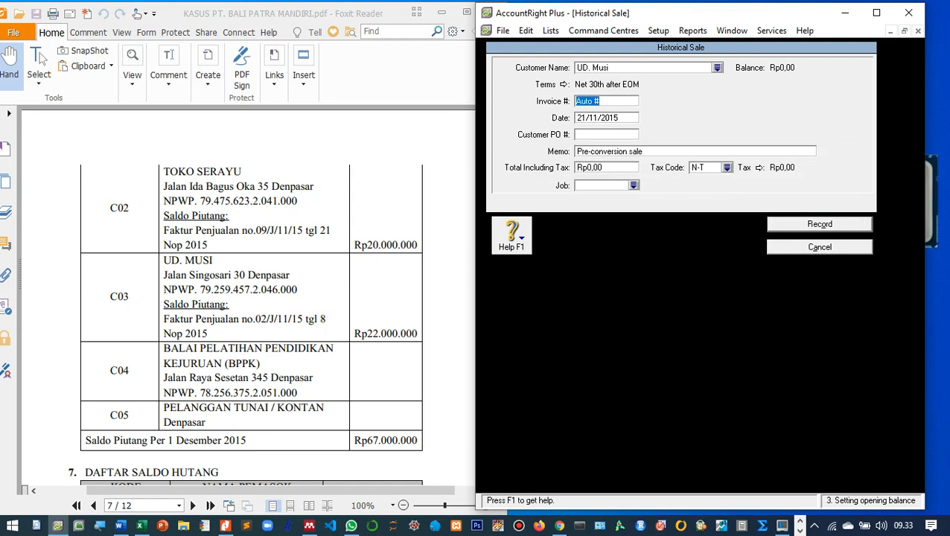
text(2/J/11/1)
key(Tab)
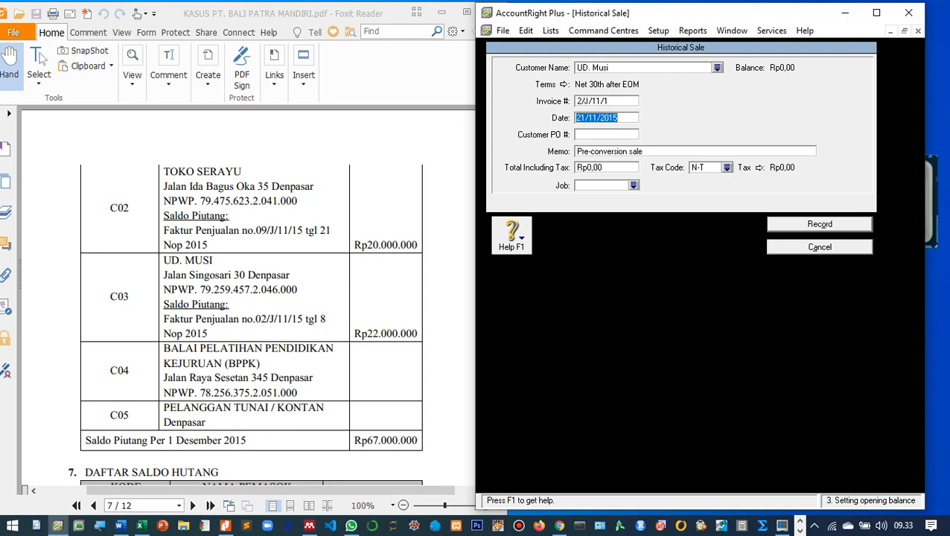
text(8/11/2015)
key(Tab)
key(Tab)
Add the opening-receivable memo, total 22.000.000 and N-T tax code, and record the sale.
text(Sald)
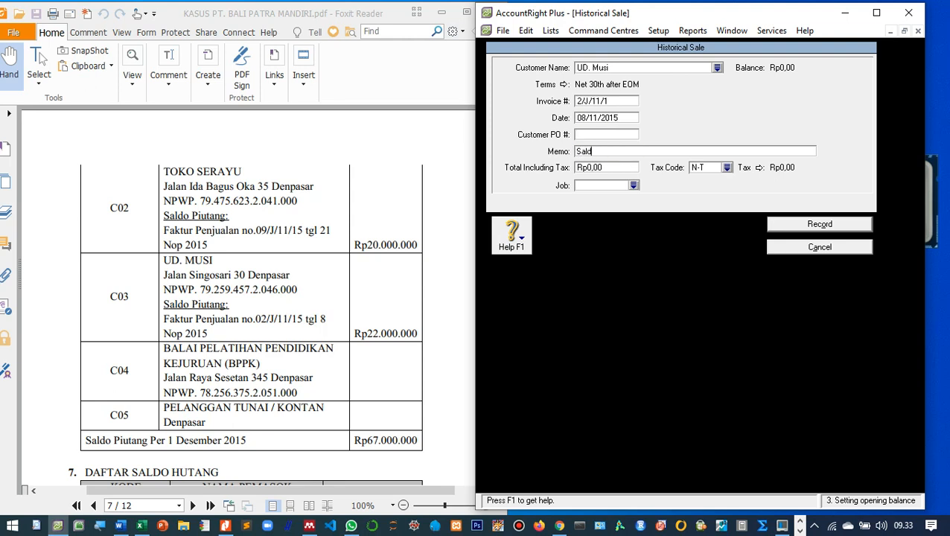
text(o awal piutang dagang)
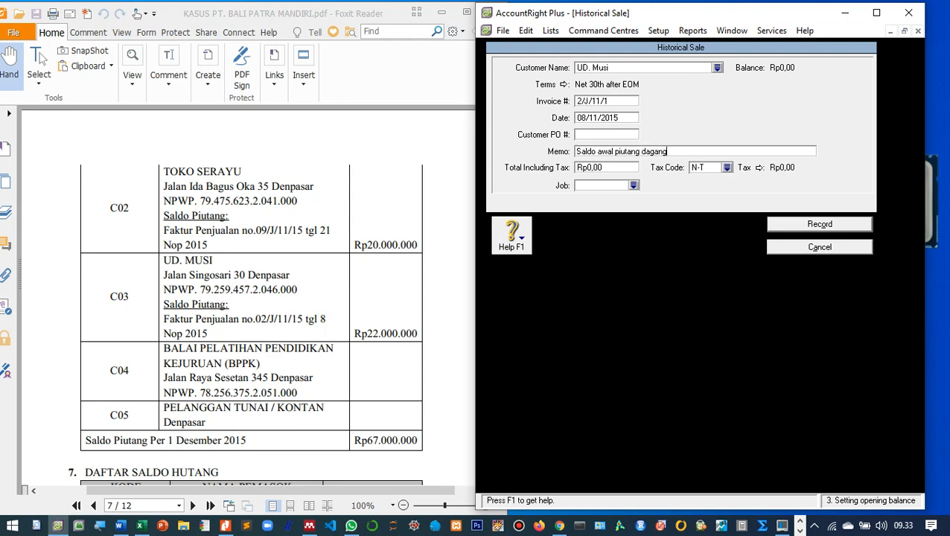
text(di UD. Musin)
key(Tab)
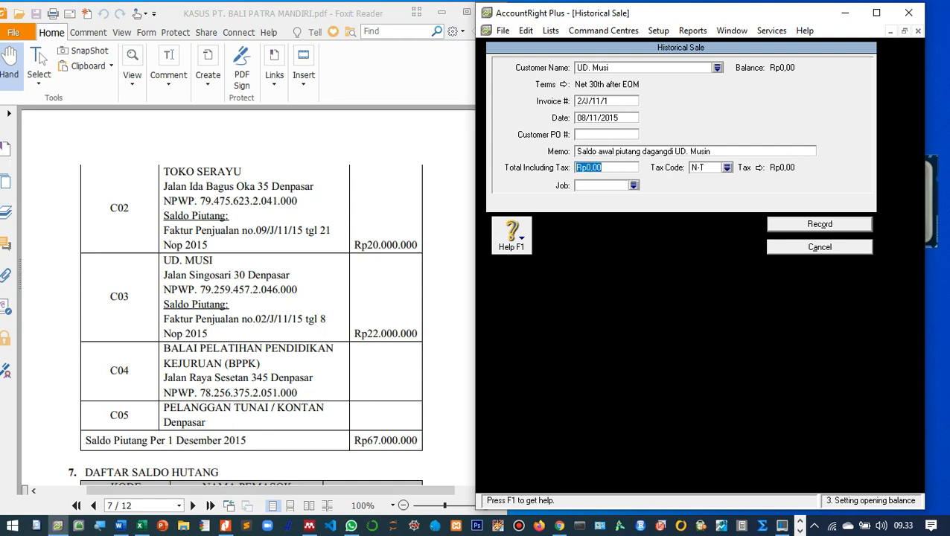
key(shift+Tab)
key(End)
key(BackSpace)
key(Tab)
text(22.000.)
text(000)
key(Tab)
key(Return)
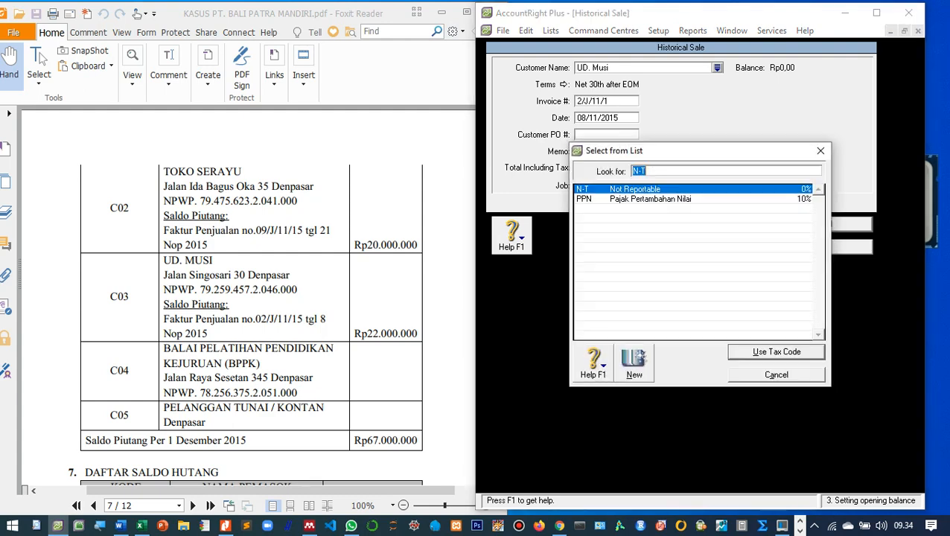
key(Return)
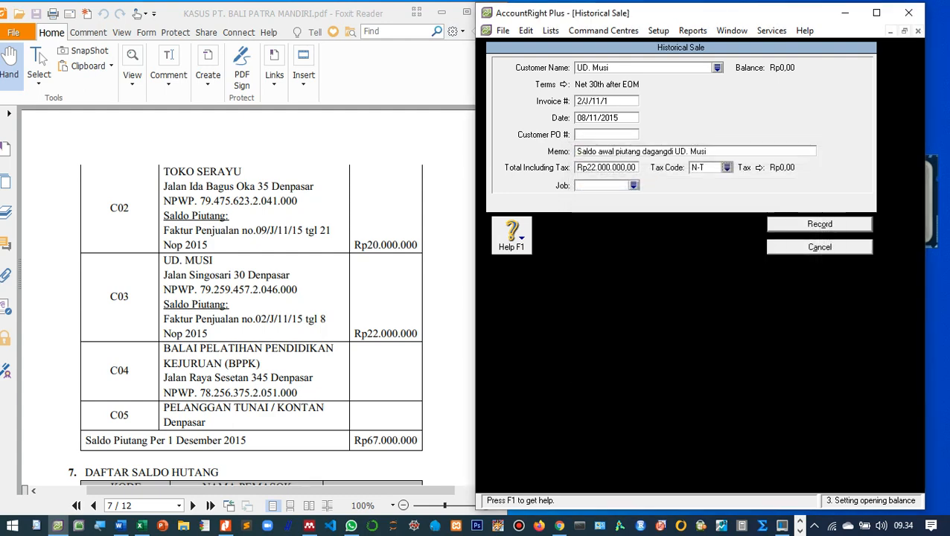
key(Return)
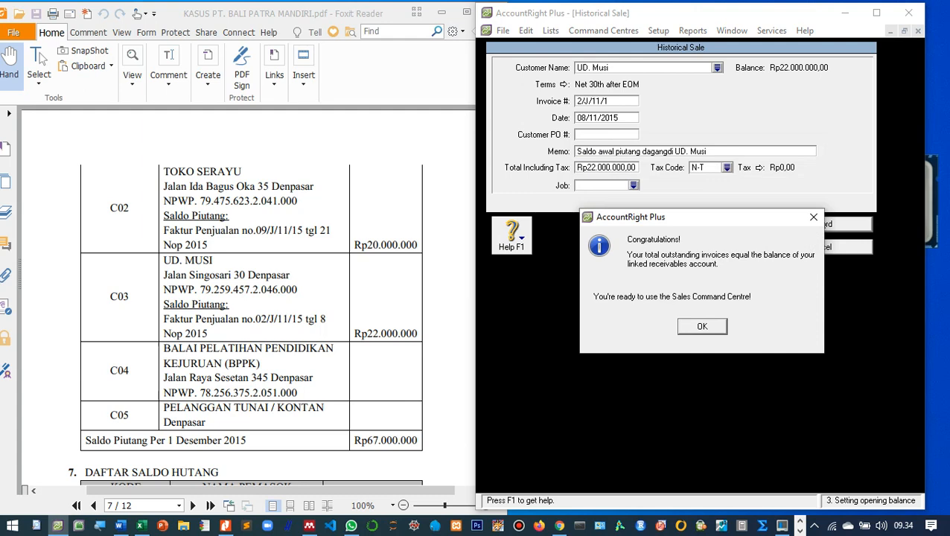
Acknowledge the confirmation, leaving customer balances at Rp67.000.000,00 with Rp0,00 out of balance.
drag(747, 214, 722, 207)
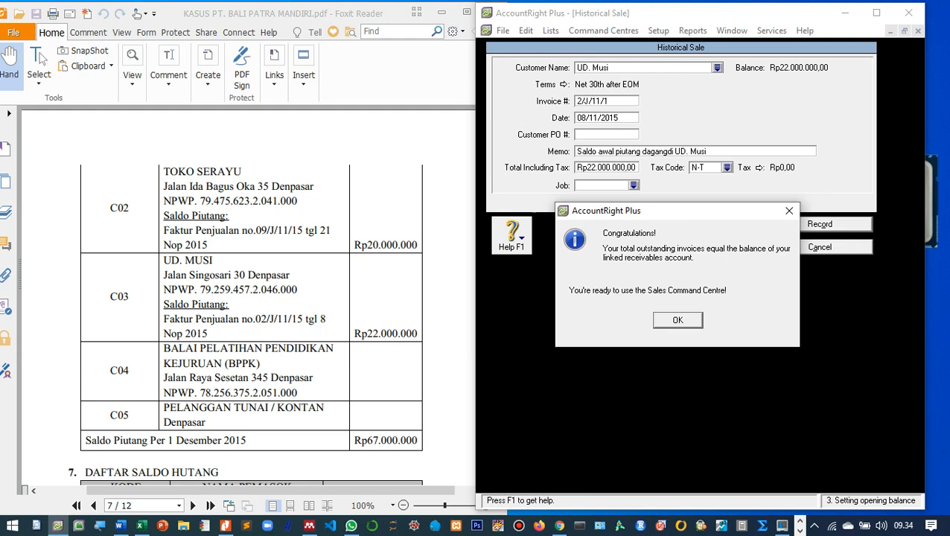
key(Return)
key(Return)
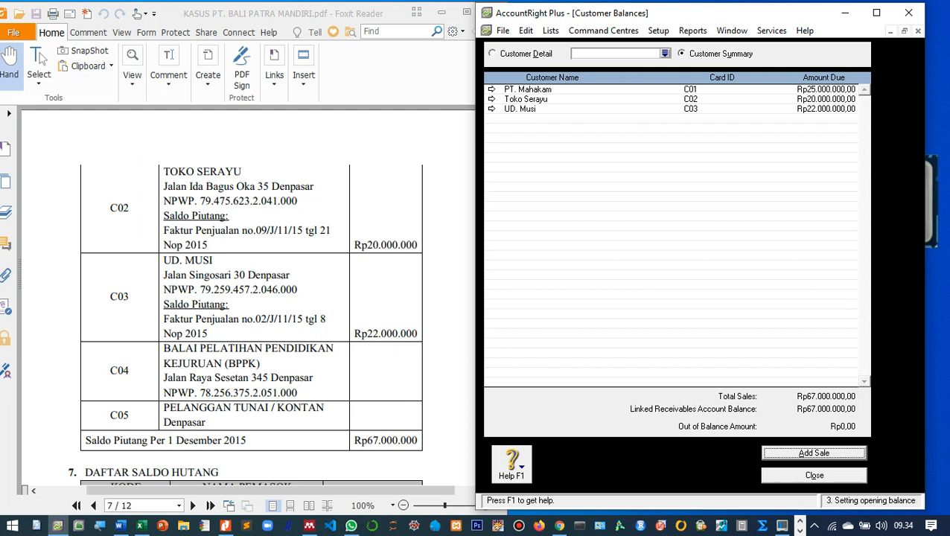
Close the customer balances and start a new blank card in the customer Cards List.
click(814, 475)
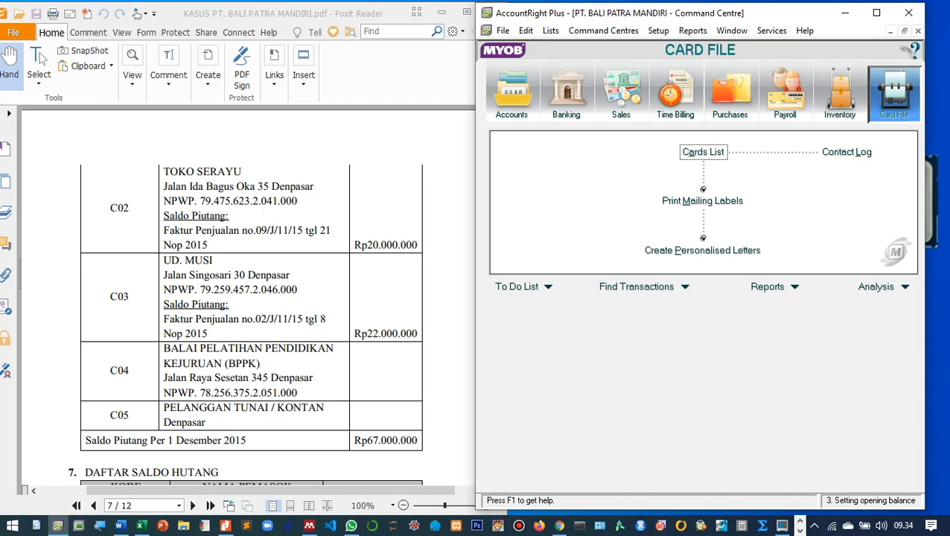
scroll(248, 295, down, 3)
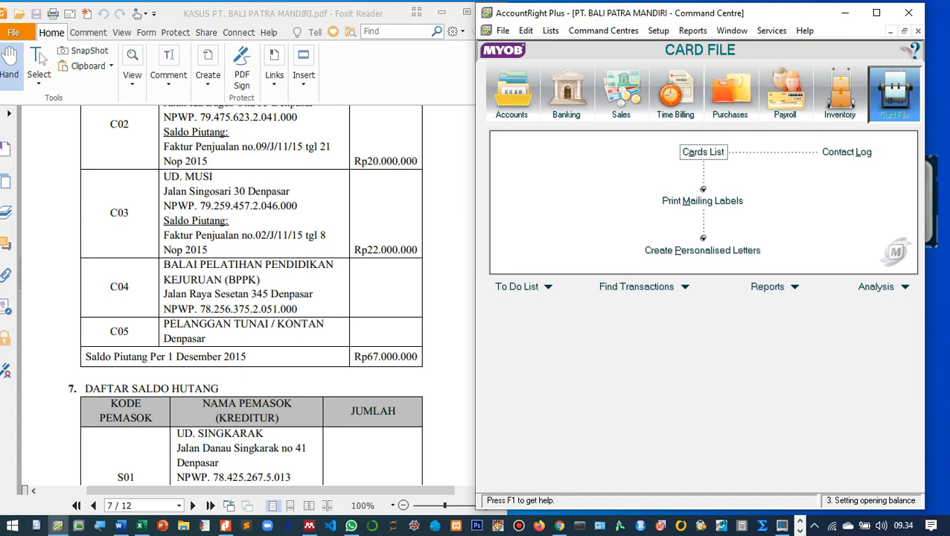
click(702, 152)
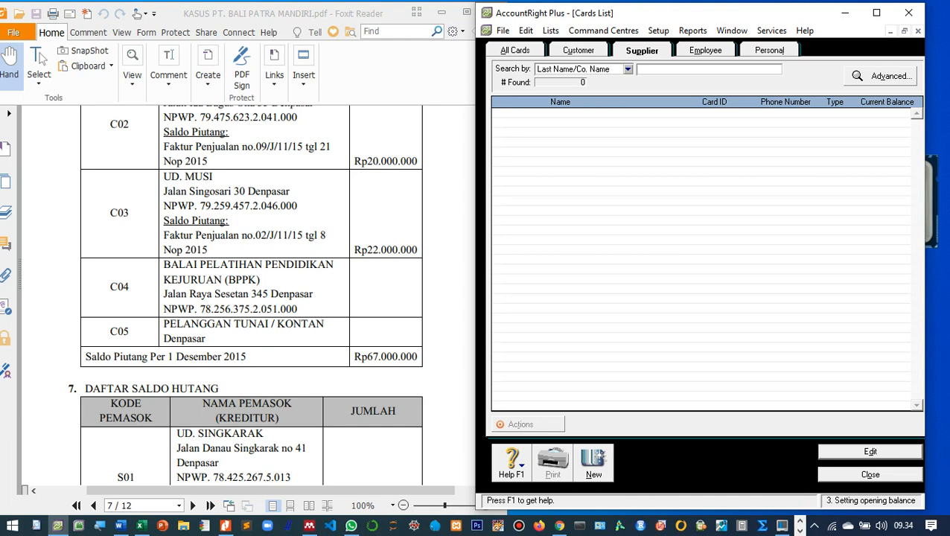
click(579, 51)
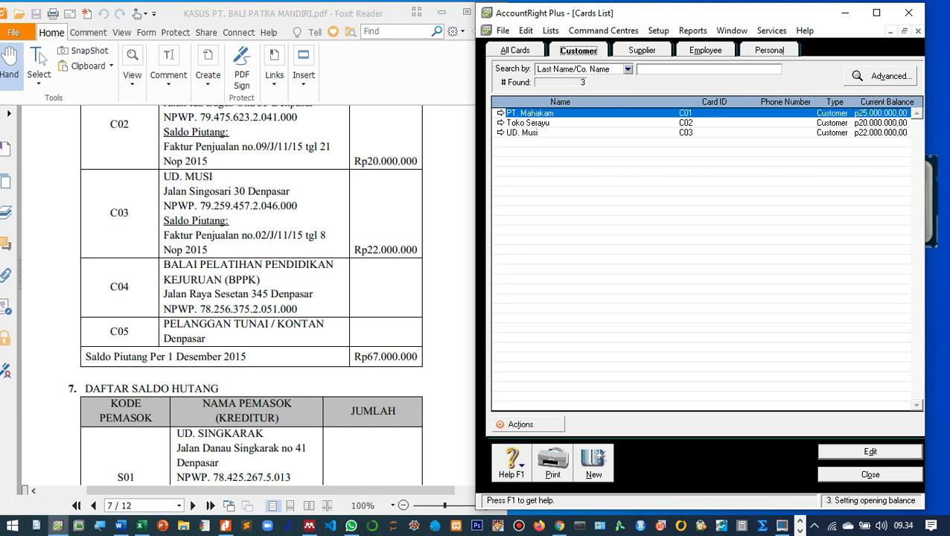
click(593, 462)
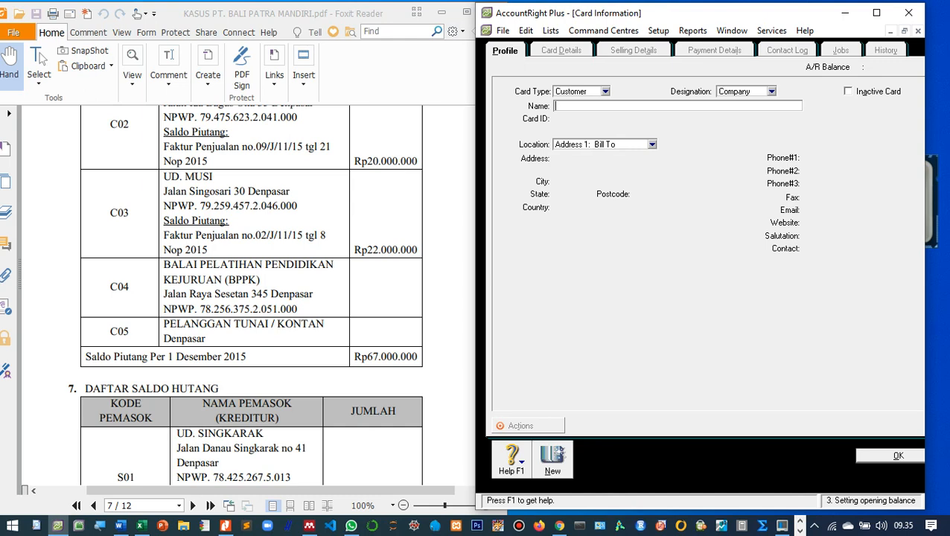
scroll(251, 298, up, 3)
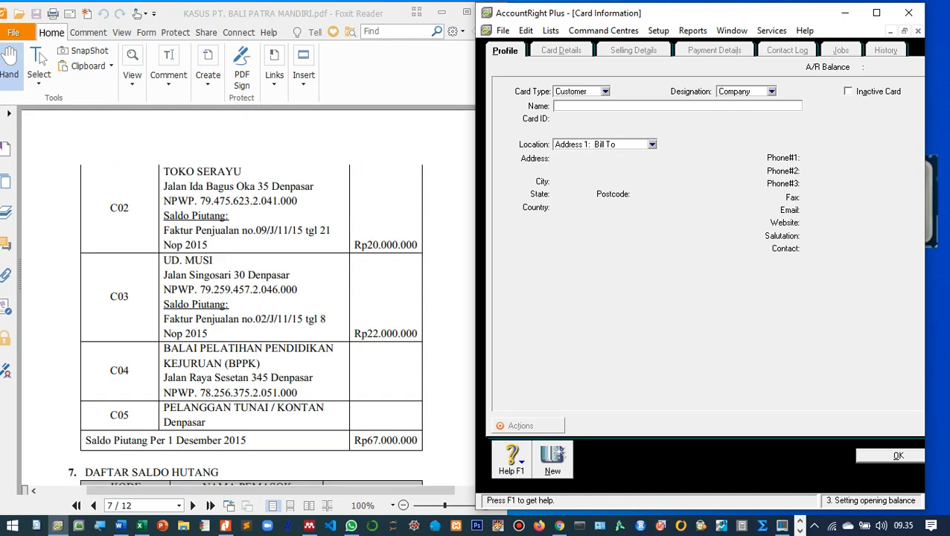
scroll(251, 297, down, 3)
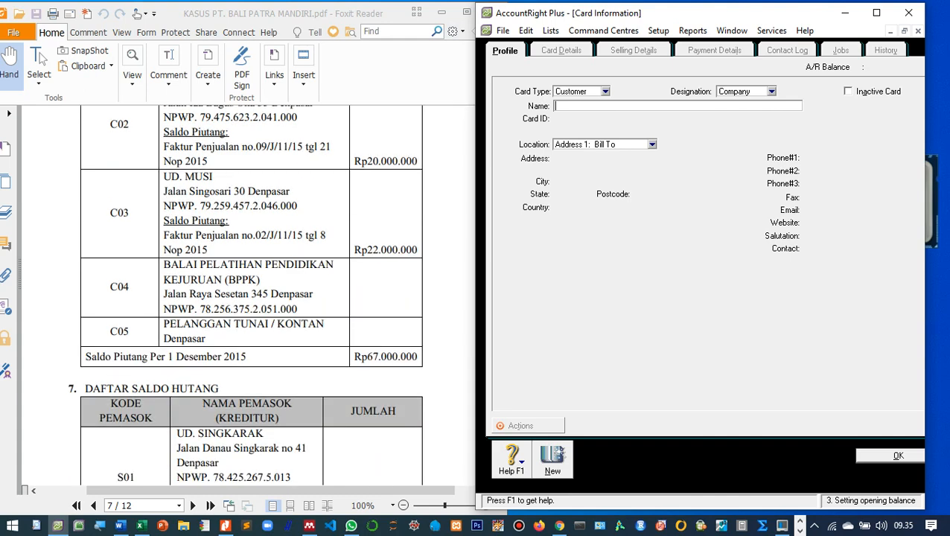
Enter name 'Balai Pelatihan Pendidikan Kejuruan (BPPK)', card ID C04 and address 'Jalan Raya Sesetan 345 Denpasar'.
text(Balai Pelatihan Pendidikan)
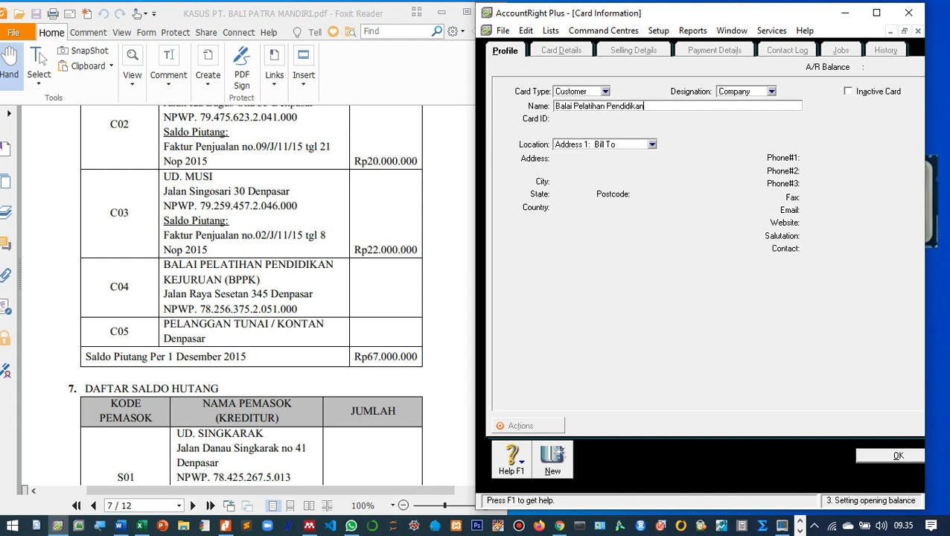
text( Kejuruan (BPPK))
key(Tab)
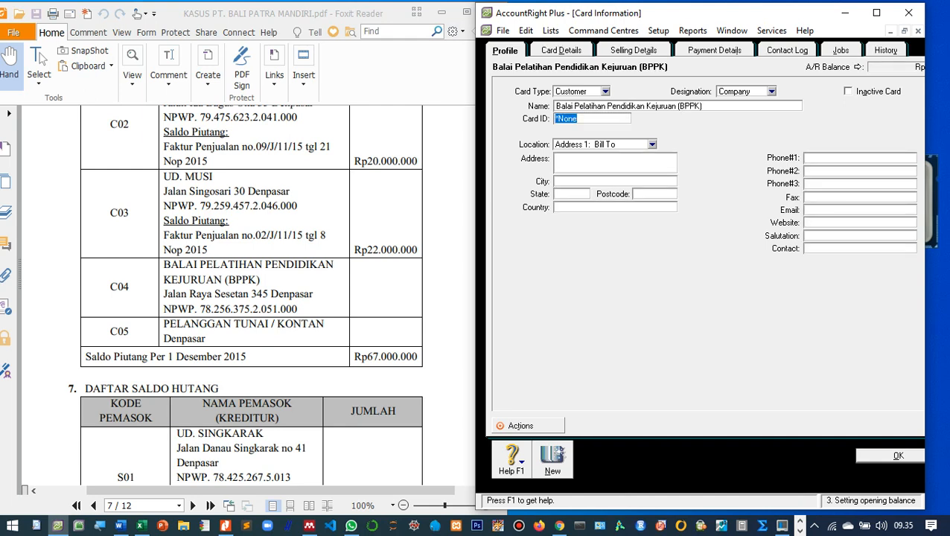
text(C04)
key(Tab)
text(Jalan Raya Seseta)
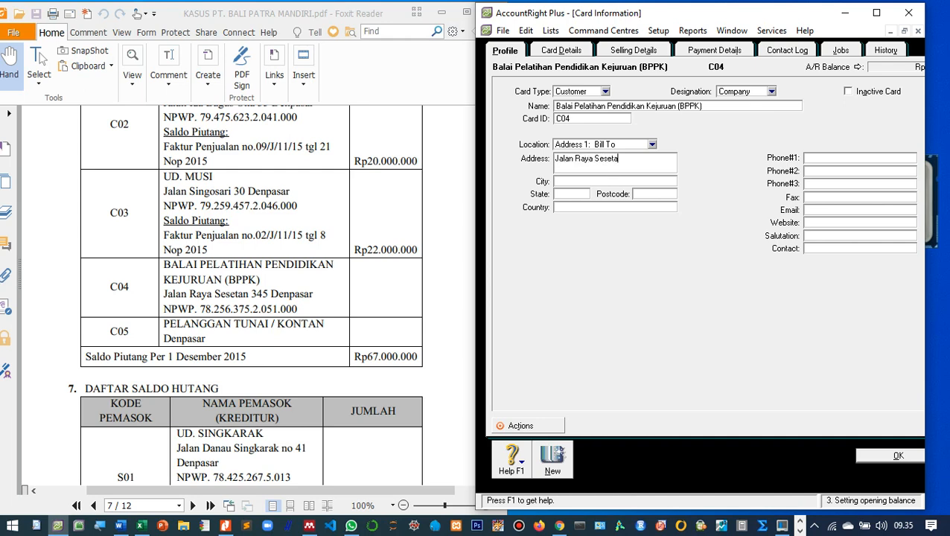
text(n 345 Denpasar)
Give the BPPK card Item sale layout, its tax ID and N-T freight tax, save, and begin another card.
click(633, 50)
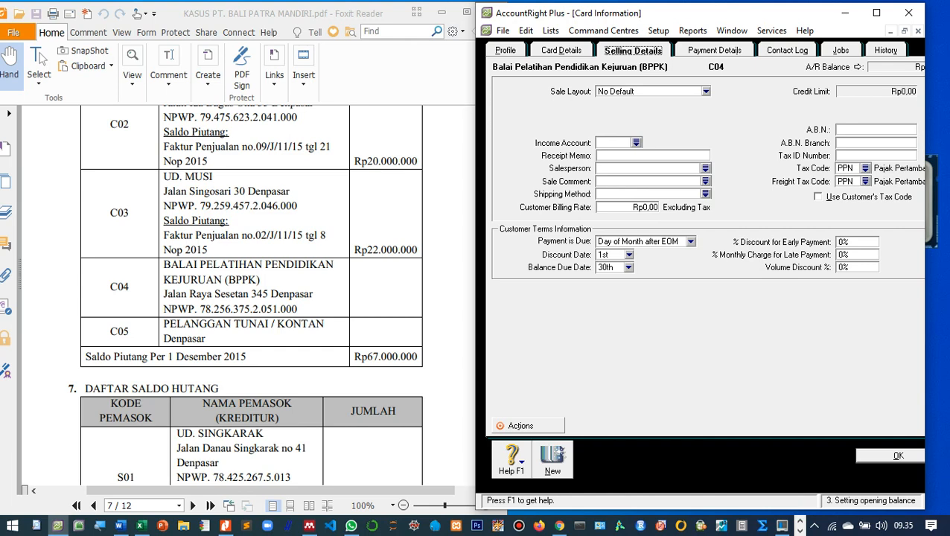
click(706, 91)
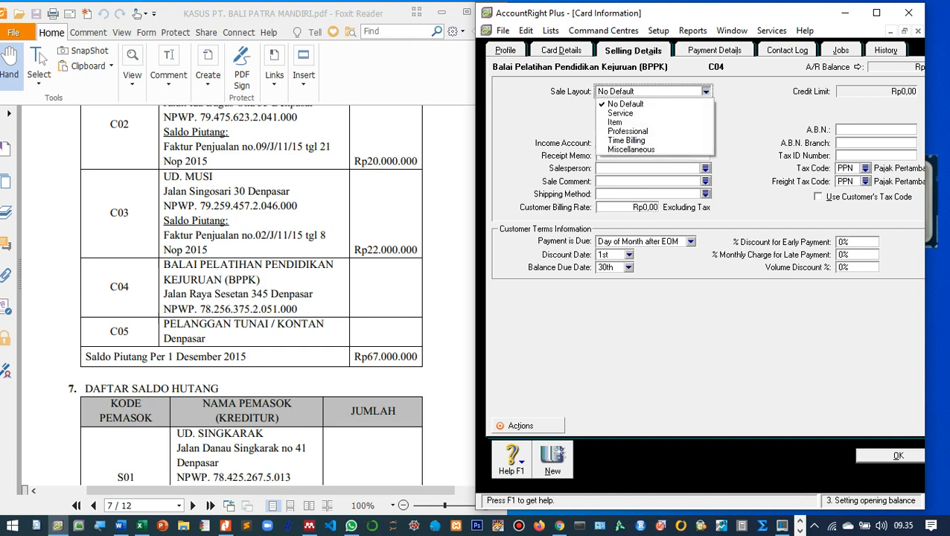
click(645, 123)
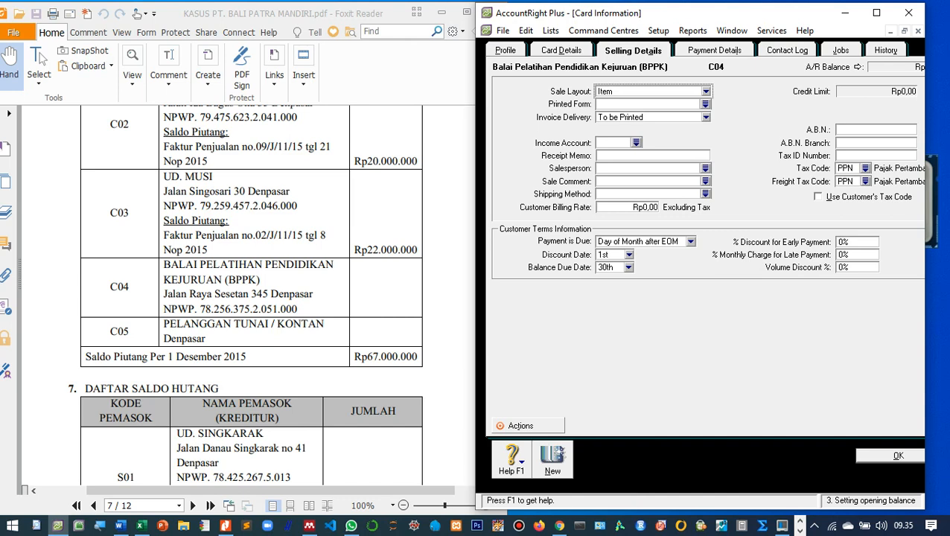
click(876, 156)
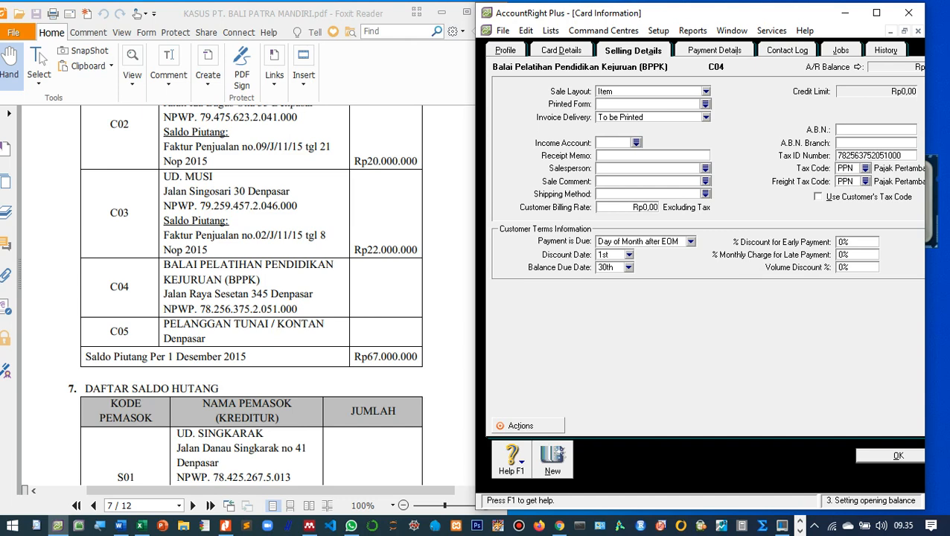
click(865, 182)
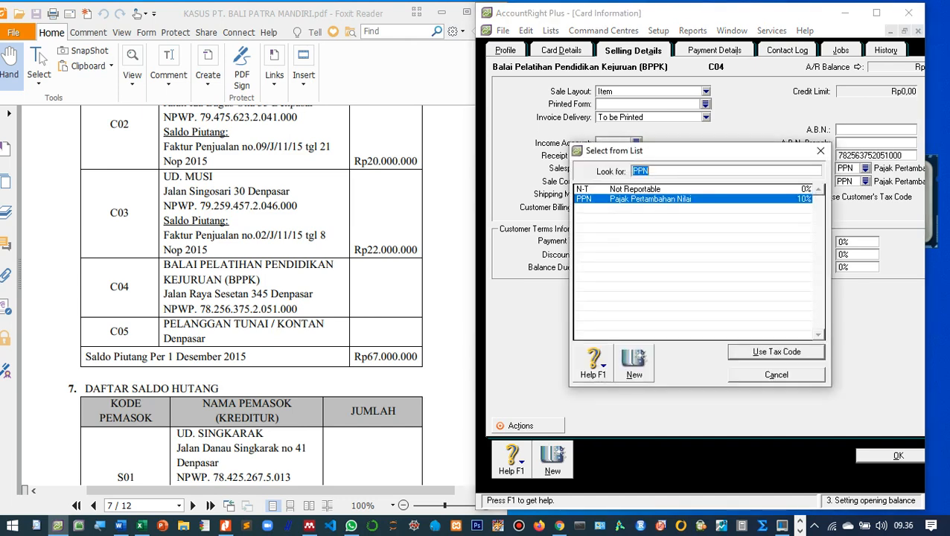
double_click(637, 189)
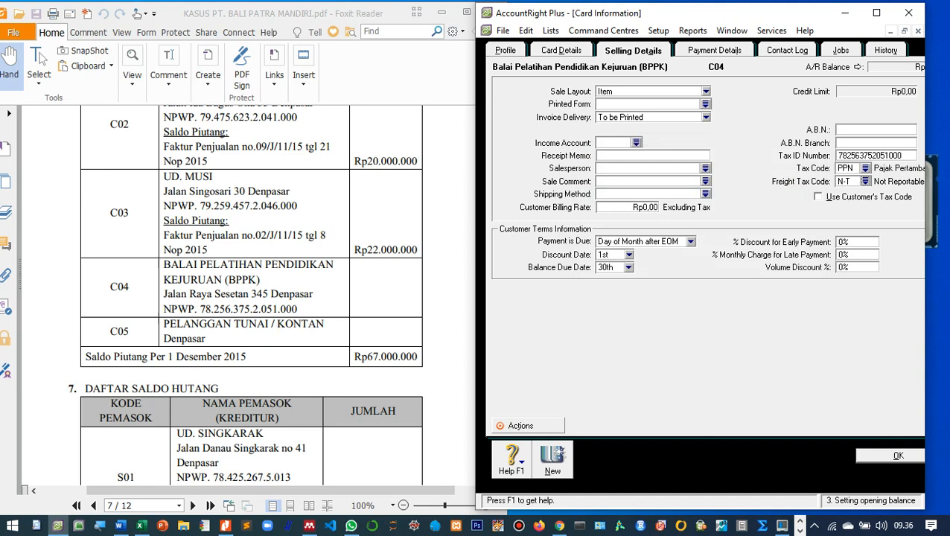
click(898, 456)
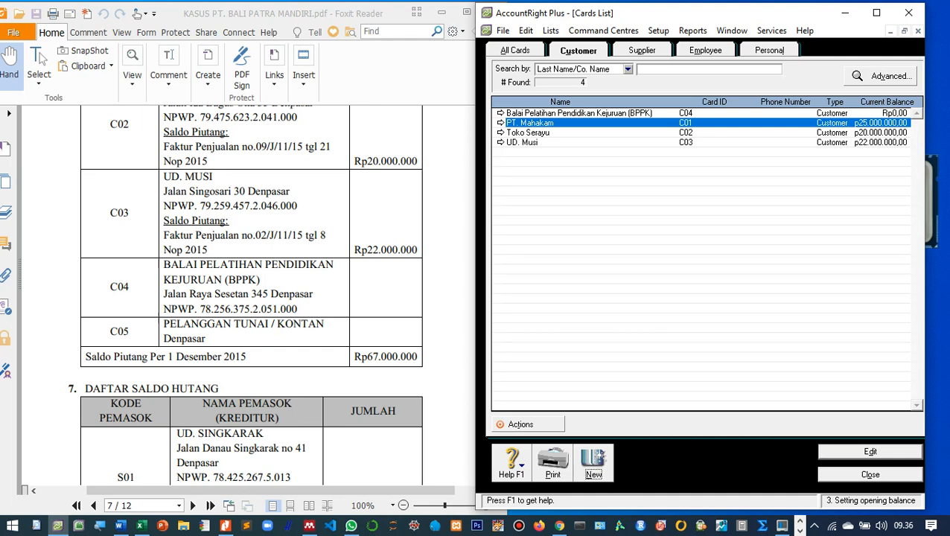
click(593, 460)
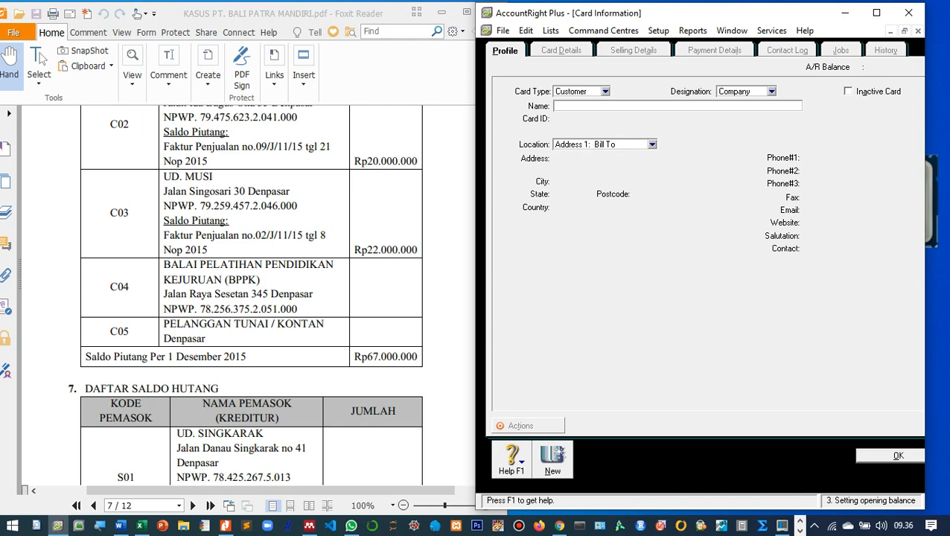
Enter name 'Pelanggan Tunai / Kontan', card ID C05 and address 'Denpasar'.
text(Pelanggan Tunai / Kontan)
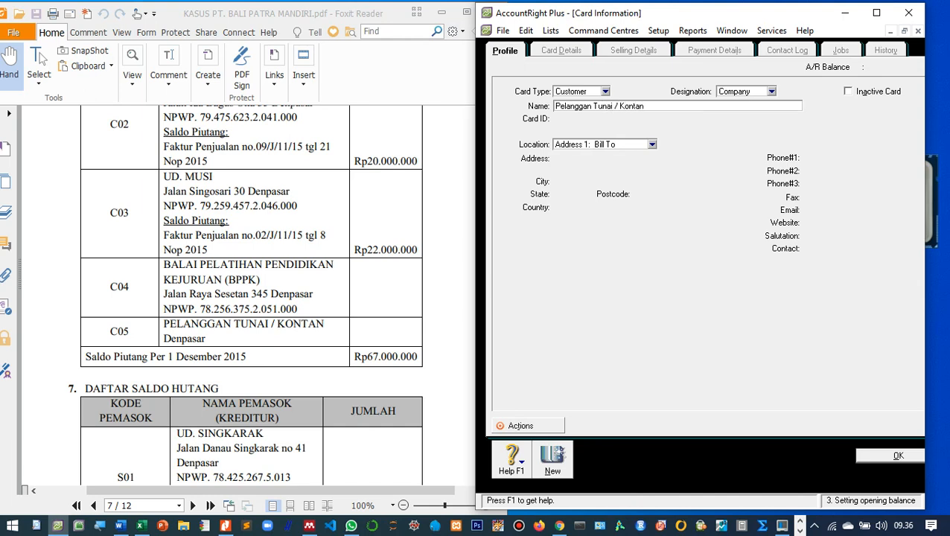
key(Tab)
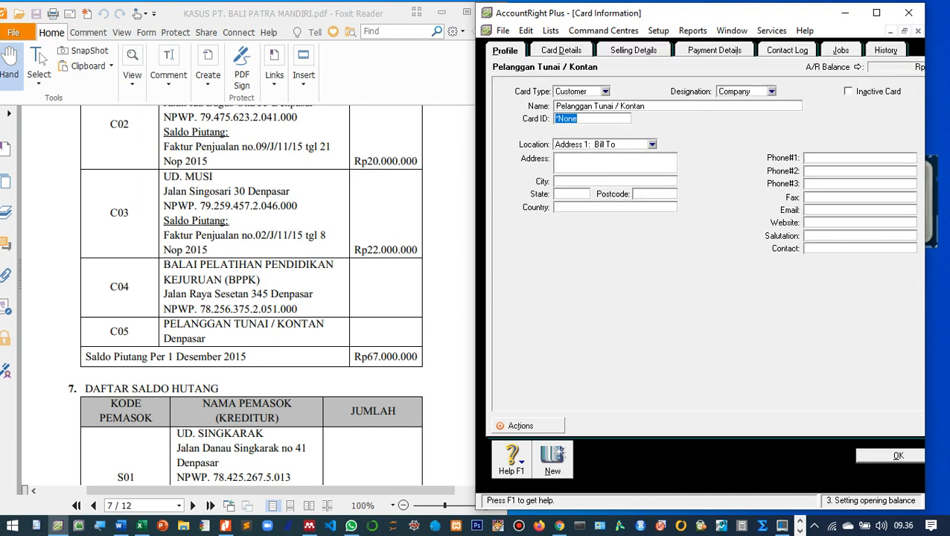
text(C06)
key(BackSpace)
text(5)
click(581, 181)
text(Denpasar)
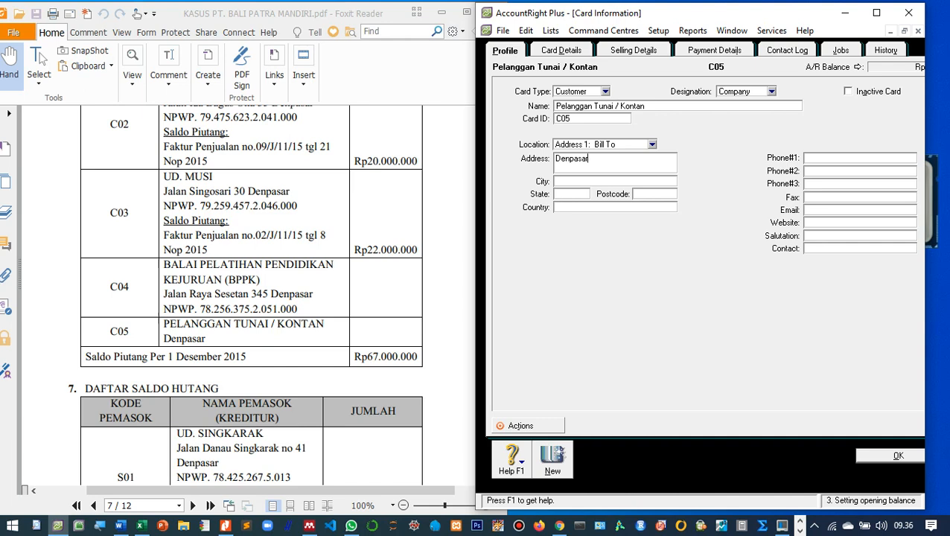
Set N-T as freight tax code and Item as sale layout, then save the card.
click(634, 51)
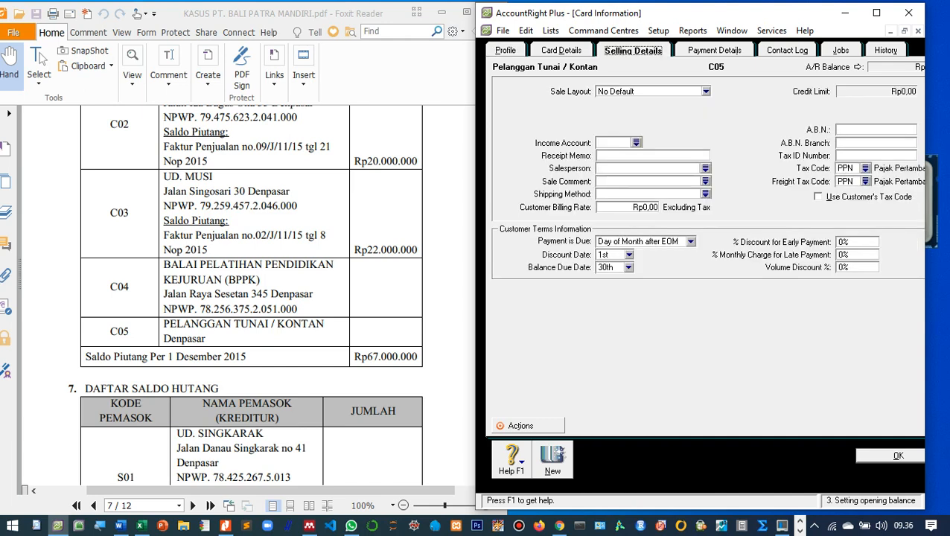
click(865, 180)
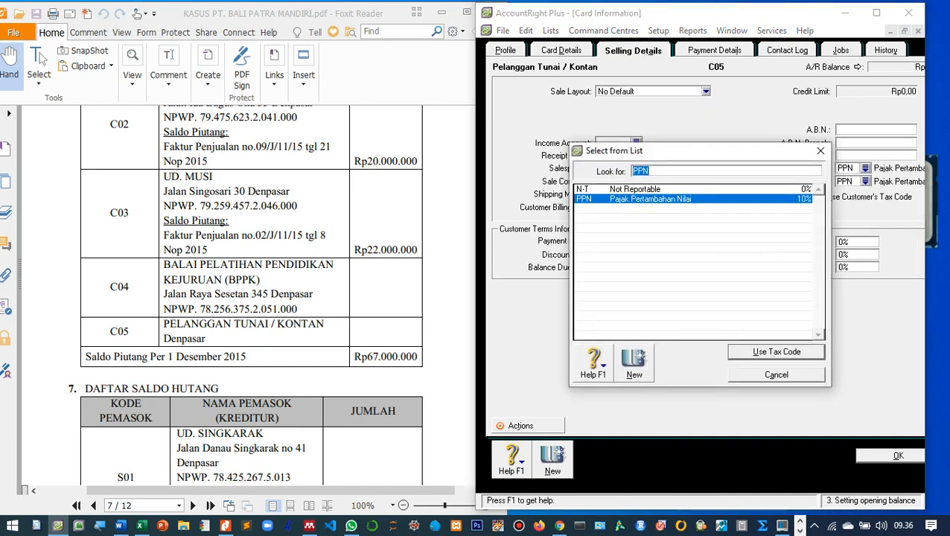
double_click(634, 189)
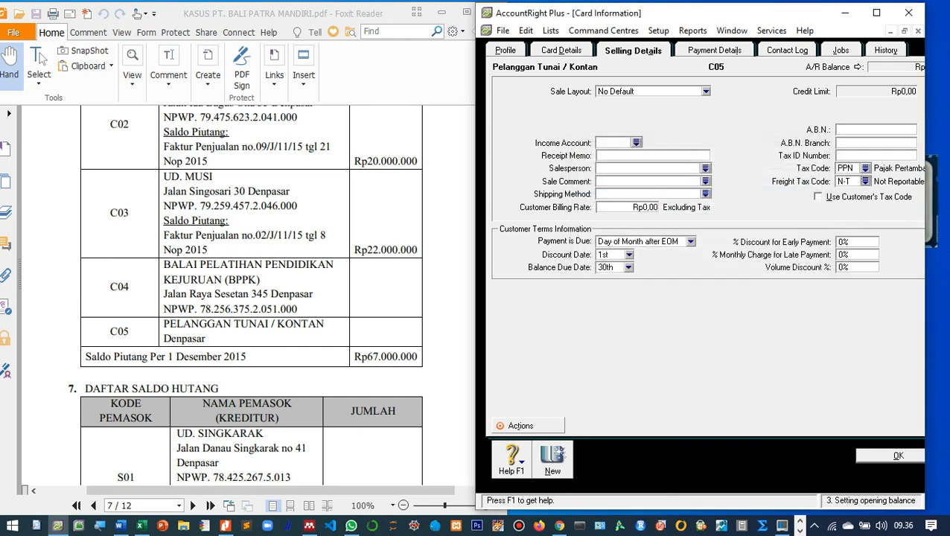
click(705, 92)
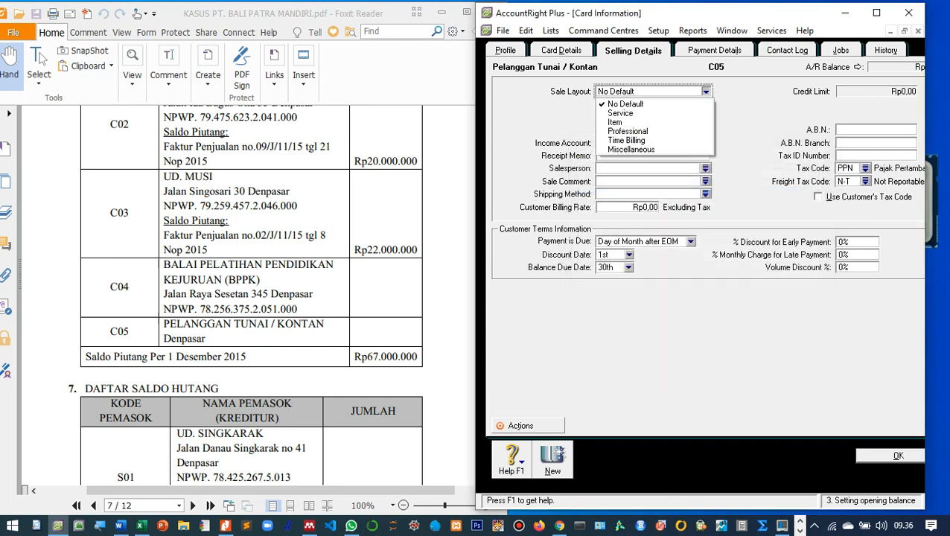
click(651, 121)
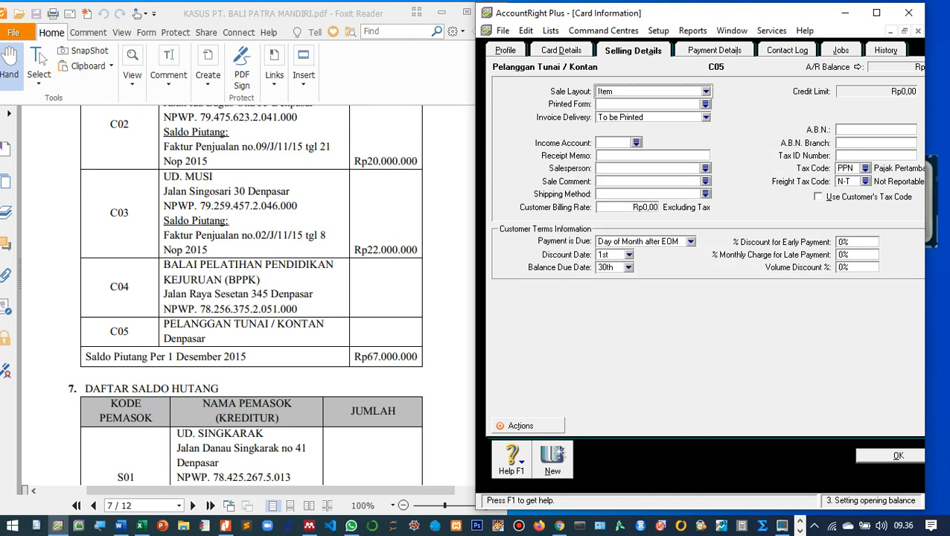
click(891, 456)
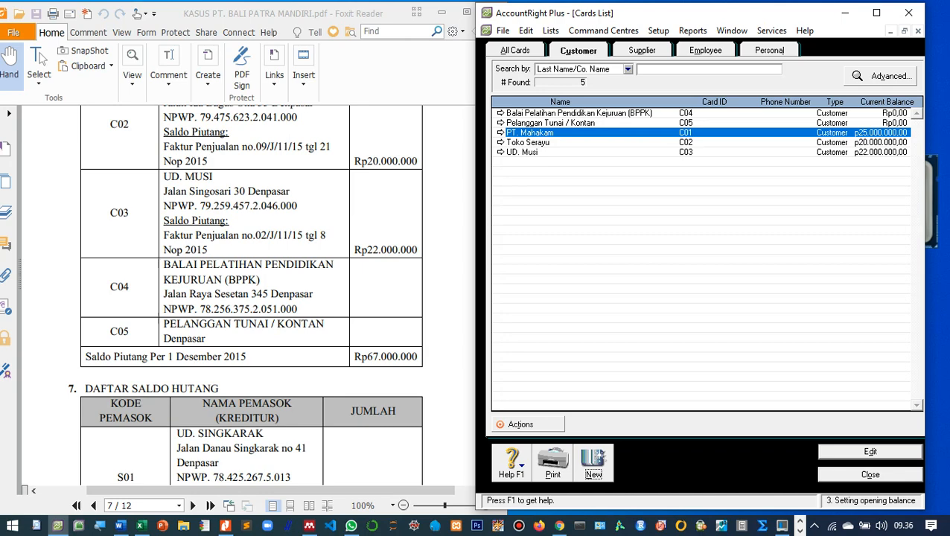
Review the supplier payables table in the PDF and close the customer Cards List.
scroll(251, 298, up, 3)
scroll(251, 298, down, 10)
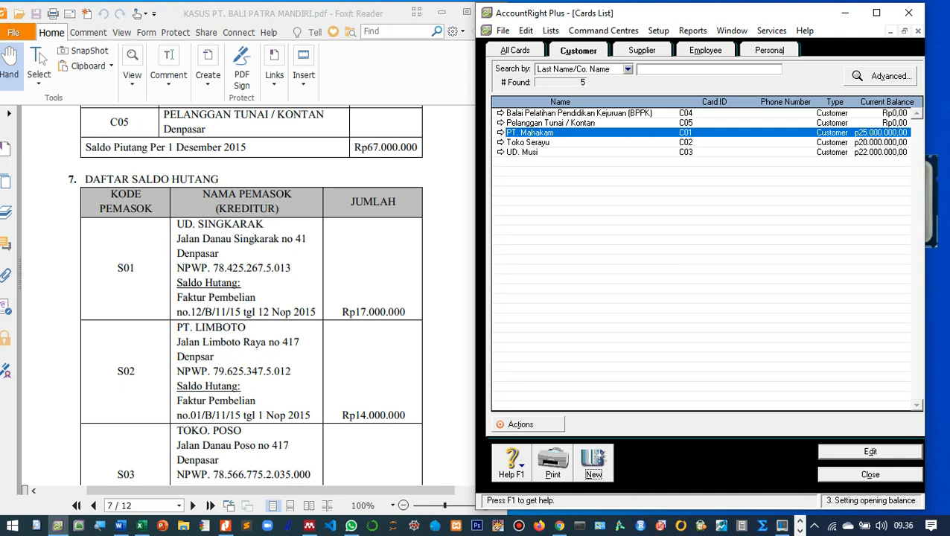
scroll(251, 298, down, 1)
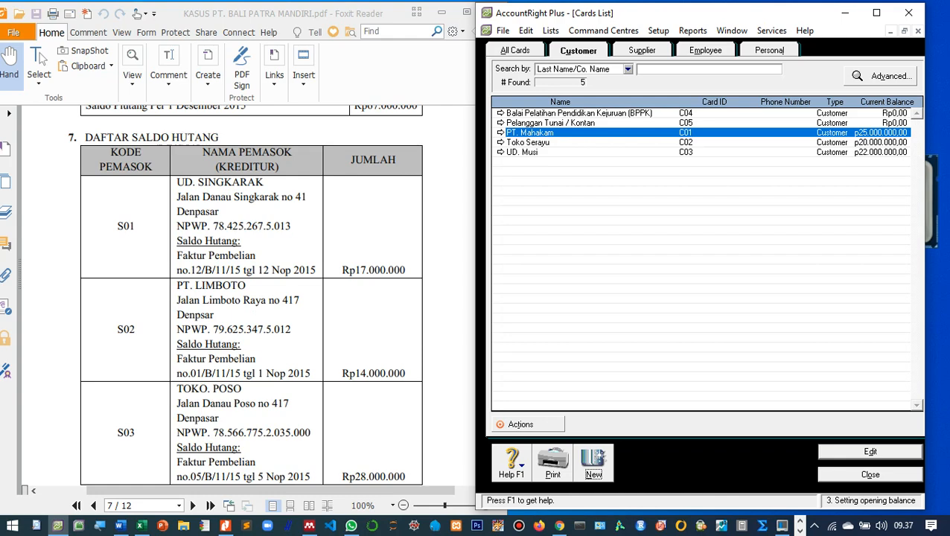
scroll(251, 297, down, 9)
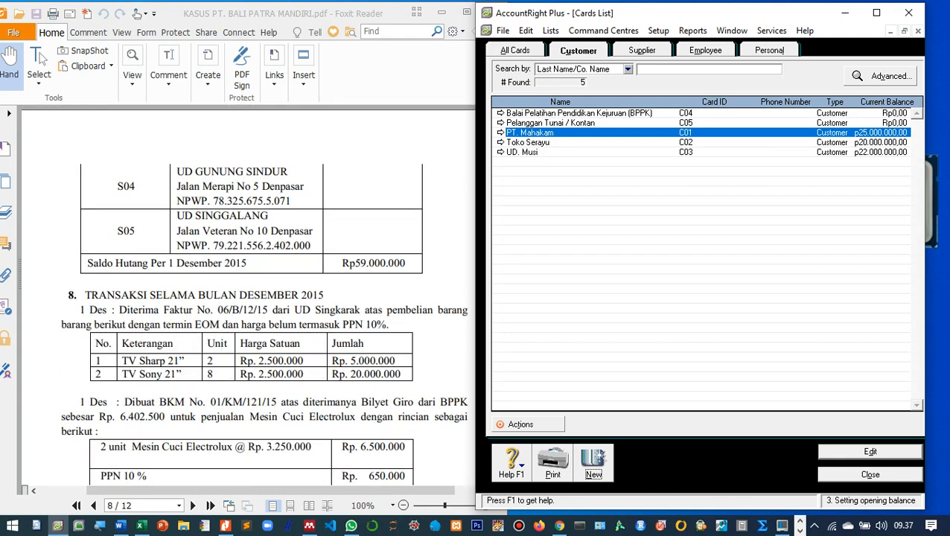
scroll(251, 298, up, 8)
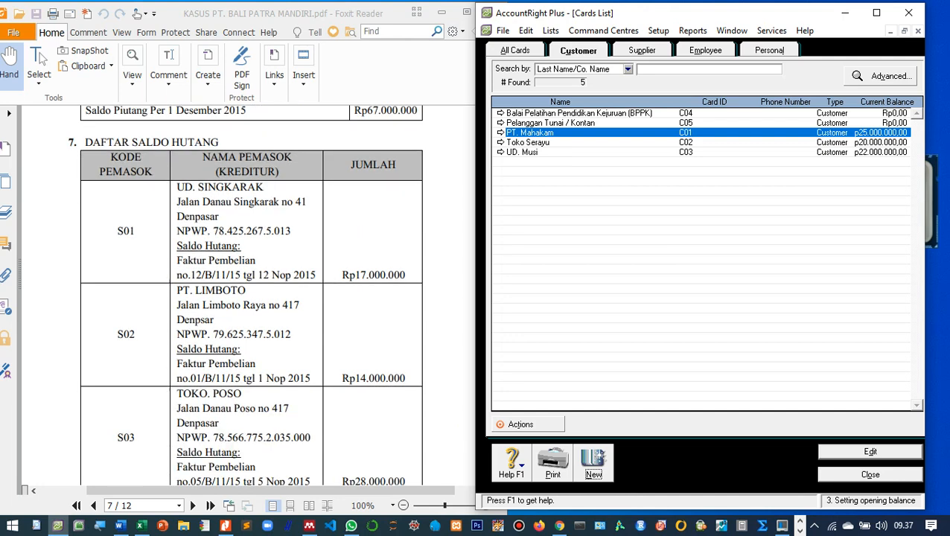
click(870, 474)
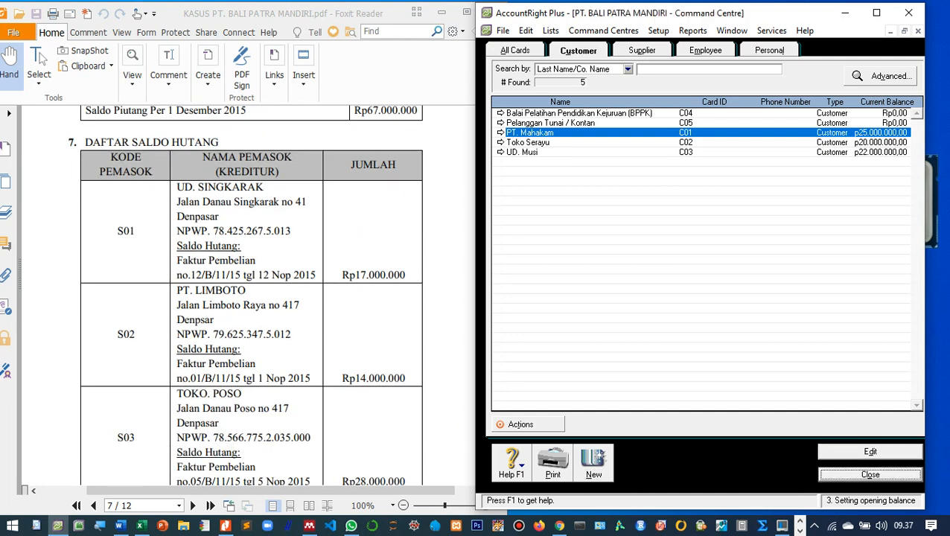
Open Setup > Balances > Supplier Balances, showing Rp59.000.000,00 of linked payables unbalanced.
click(658, 30)
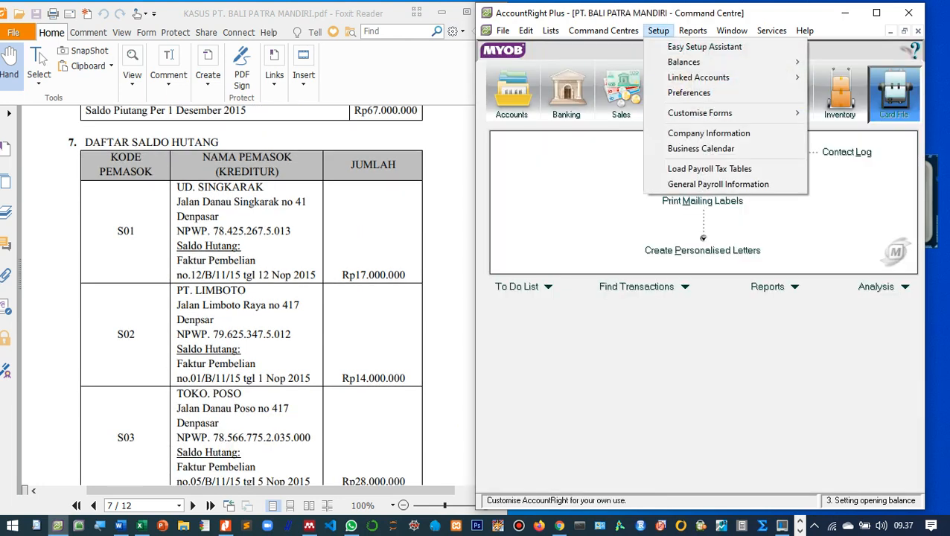
mouse_move(683, 61)
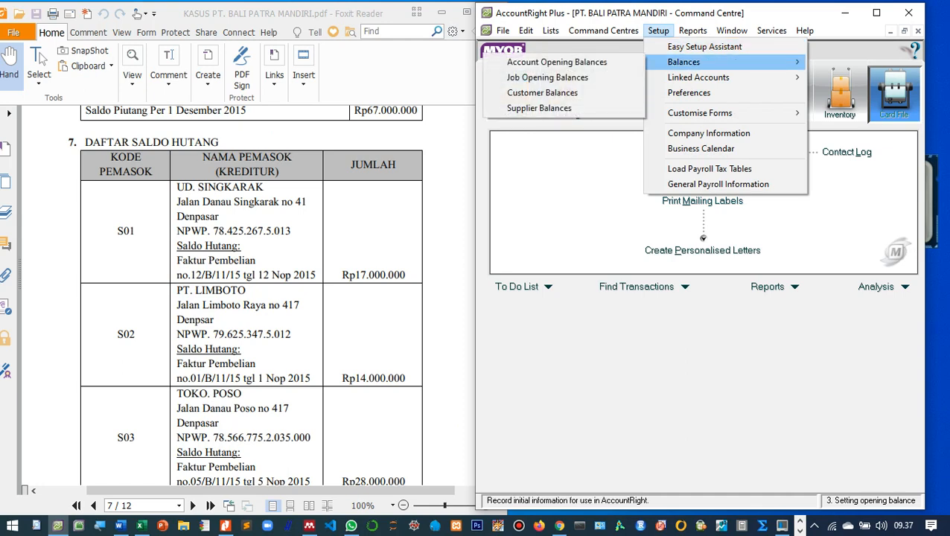
click(539, 108)
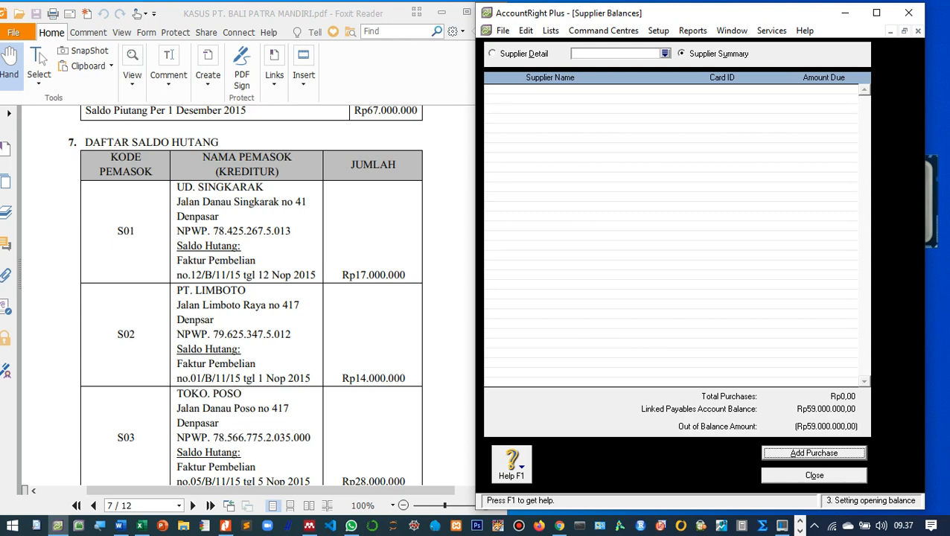
scroll(248, 297, down, 5)
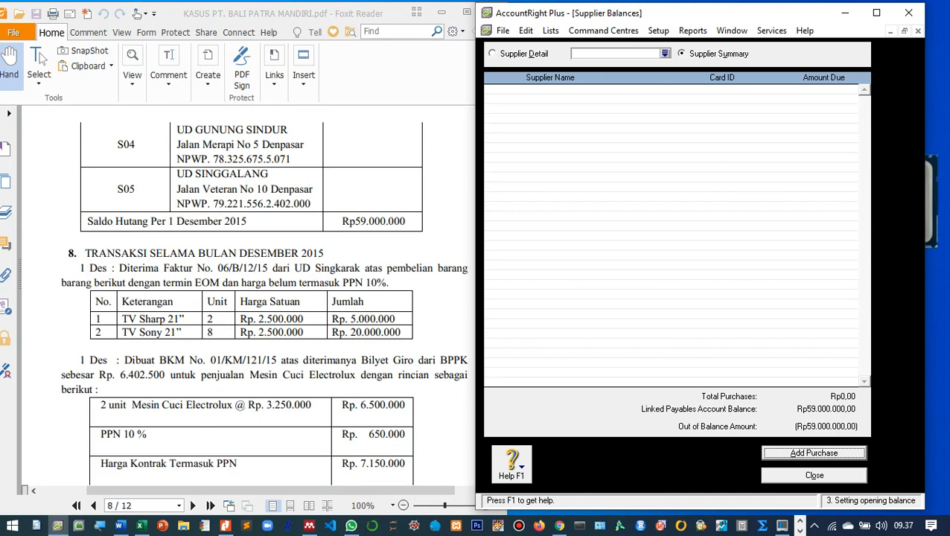
scroll(248, 298, up, 5)
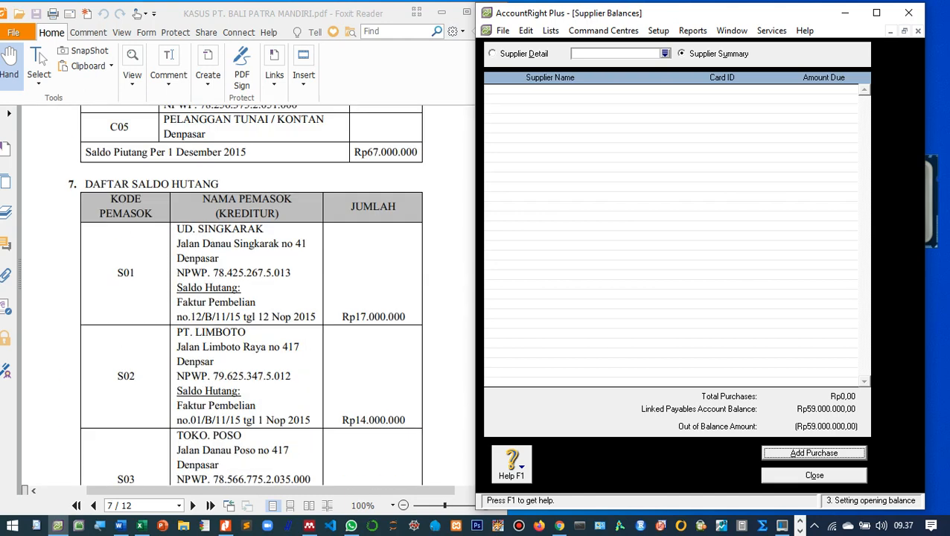
scroll(248, 298, down, 1)
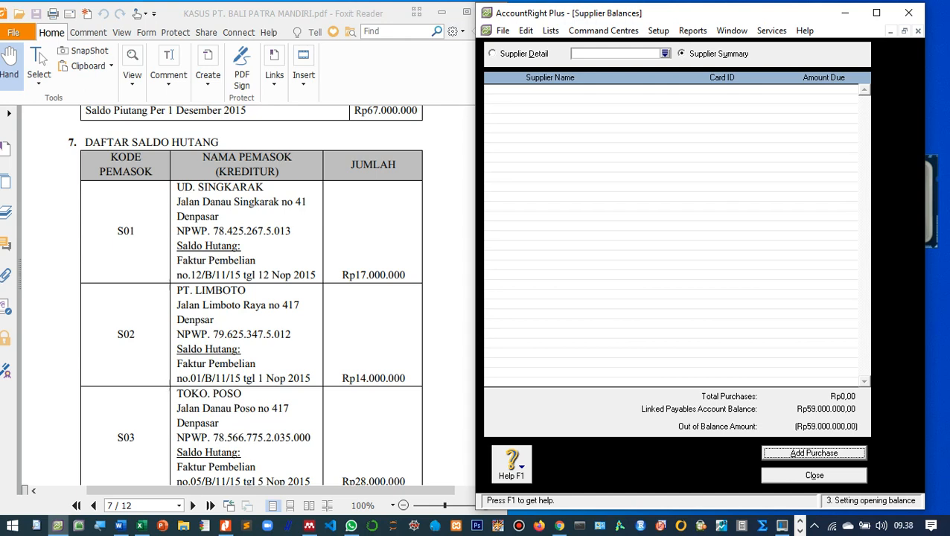
drag(621, 16, 652, 31)
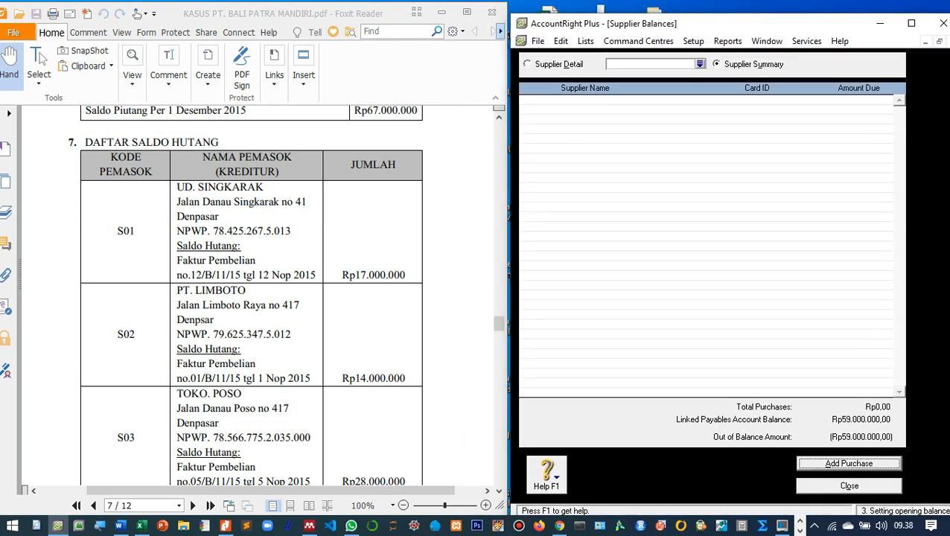
Start a historical purchase and create a new supplier card from the empty supplier list.
key(Return)
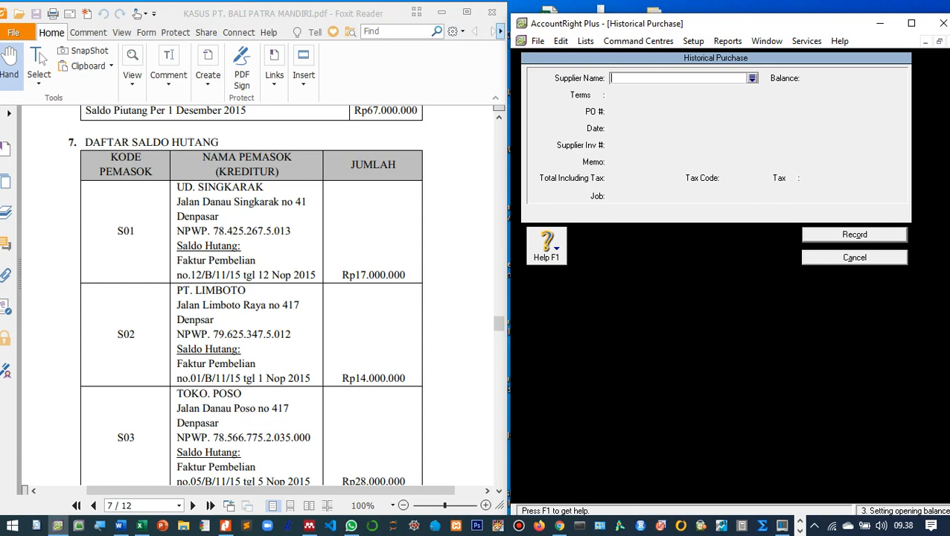
click(752, 79)
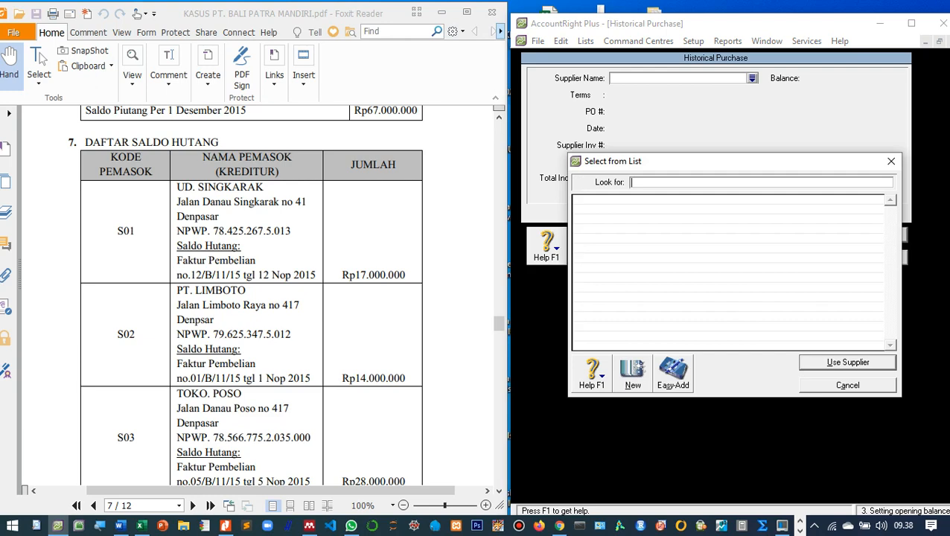
click(632, 374)
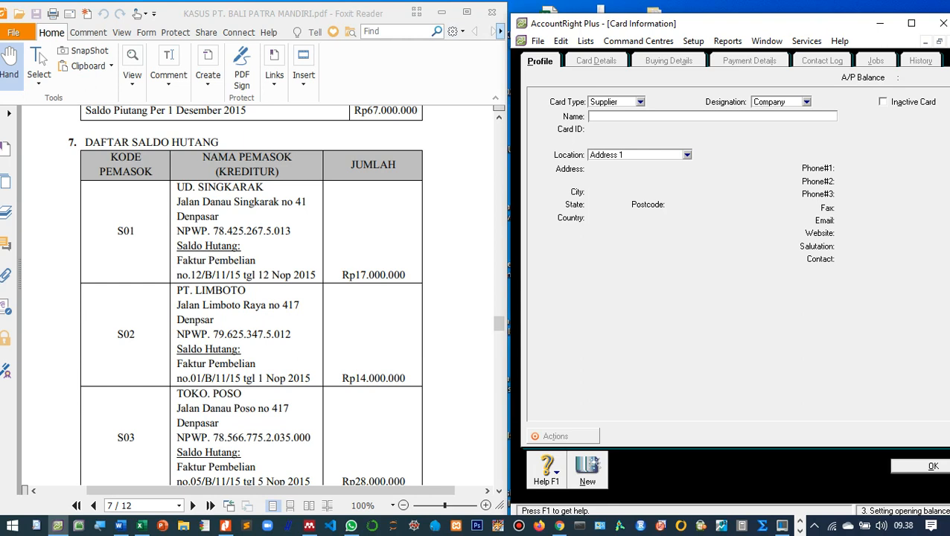
Enter supplier name UD. Singkarak, card ID S01 and the supplier's street address.
text(UD. Singkarak)
key(Tab)
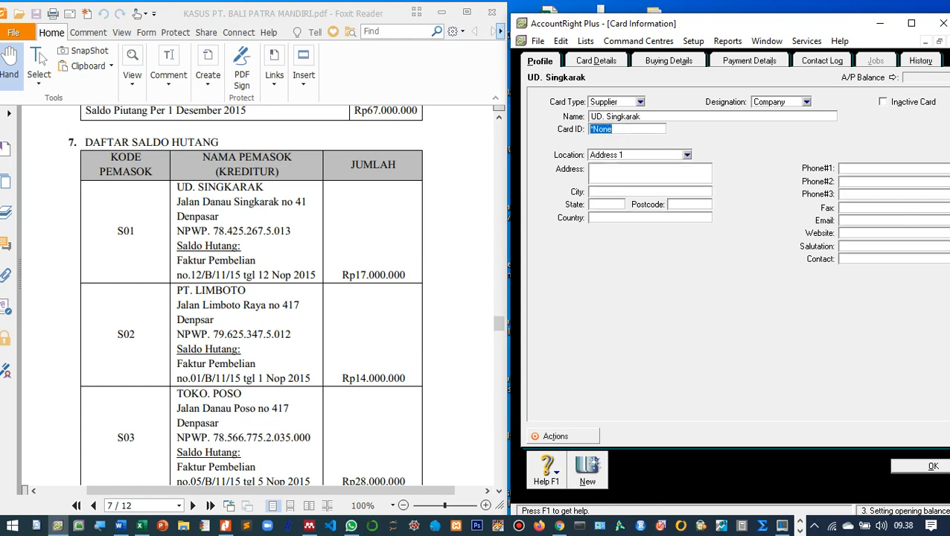
text(S01)
key(Tab)
text(Jalan Danau Sing)
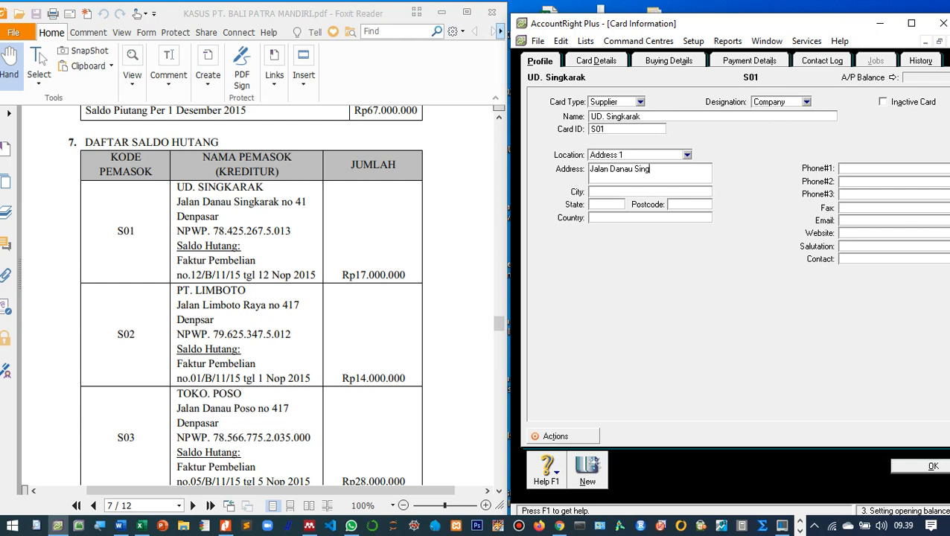
text(karak No. 41 Denpasar)
On Buying Details, set the Item purchase layout, the tax ID and freight tax code N-T, then save the card.
click(668, 61)
click(740, 102)
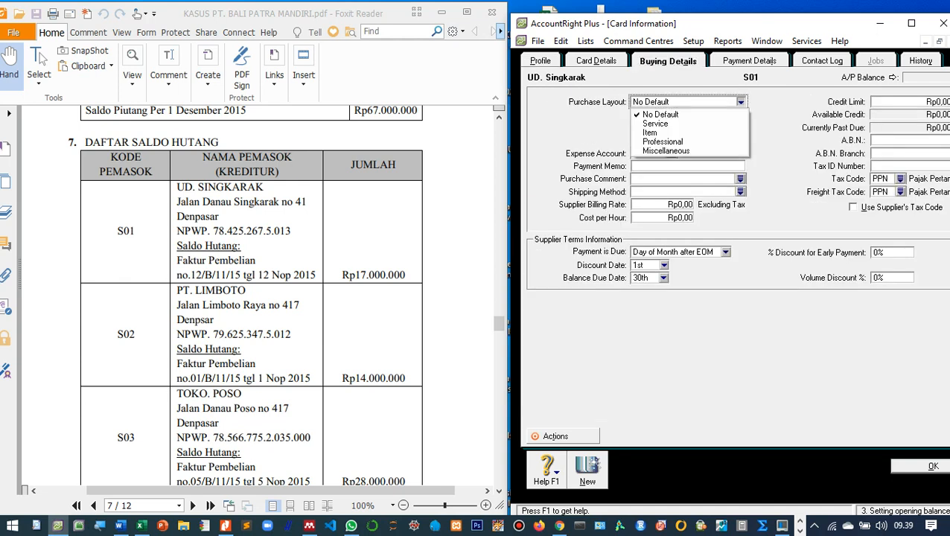
click(692, 132)
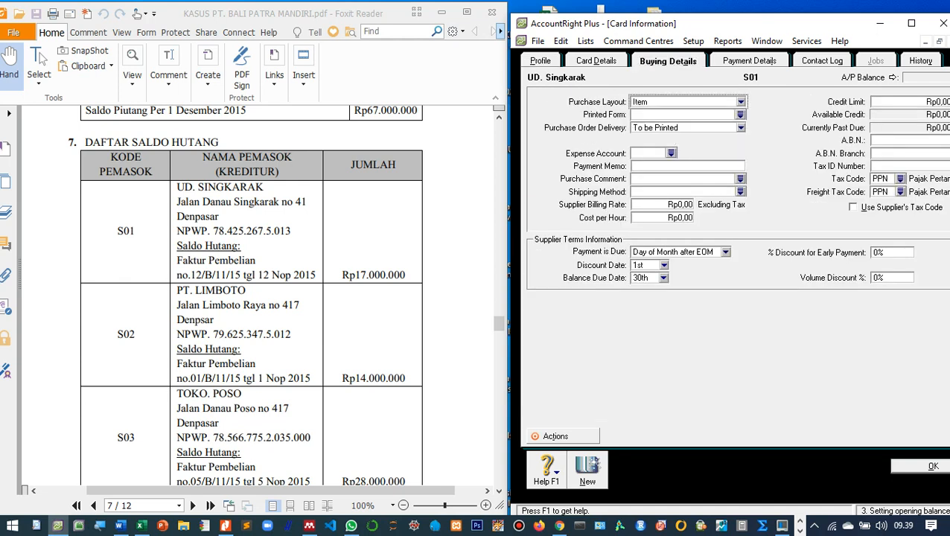
drag(720, 29, 682, 21)
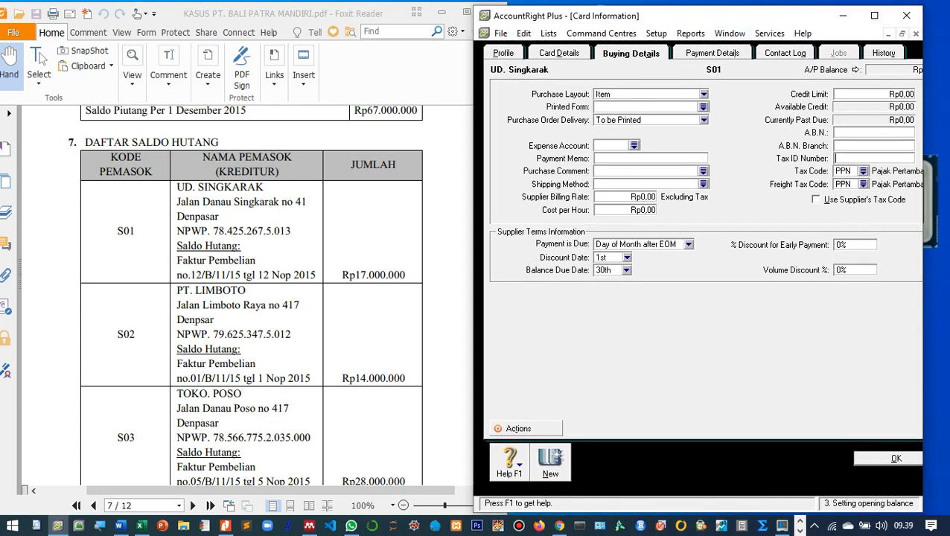
drag(923, 97, 949, 97)
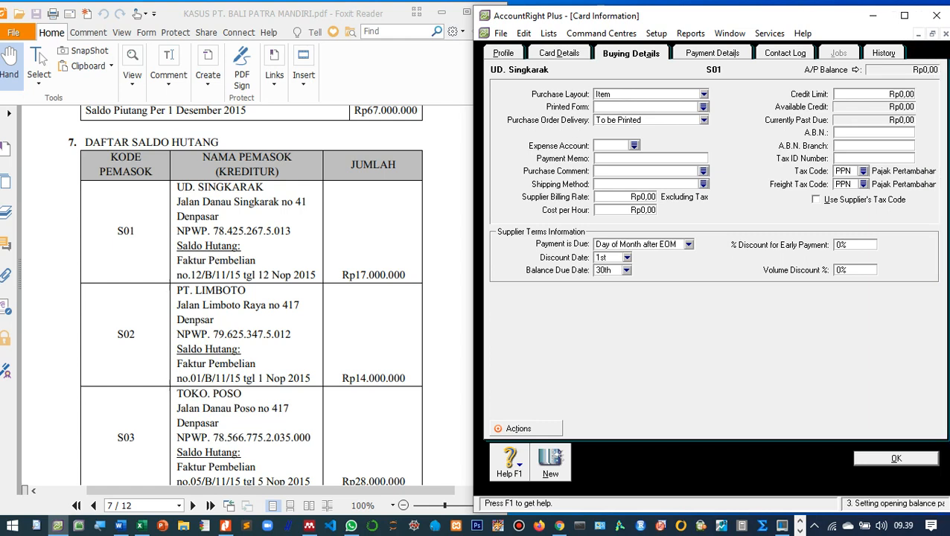
click(863, 172)
double_click(648, 192)
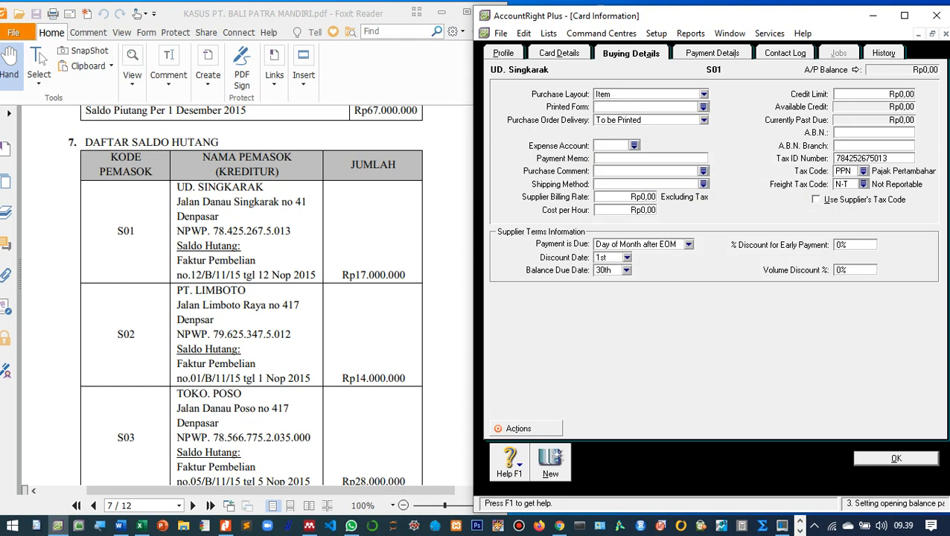
click(896, 458)
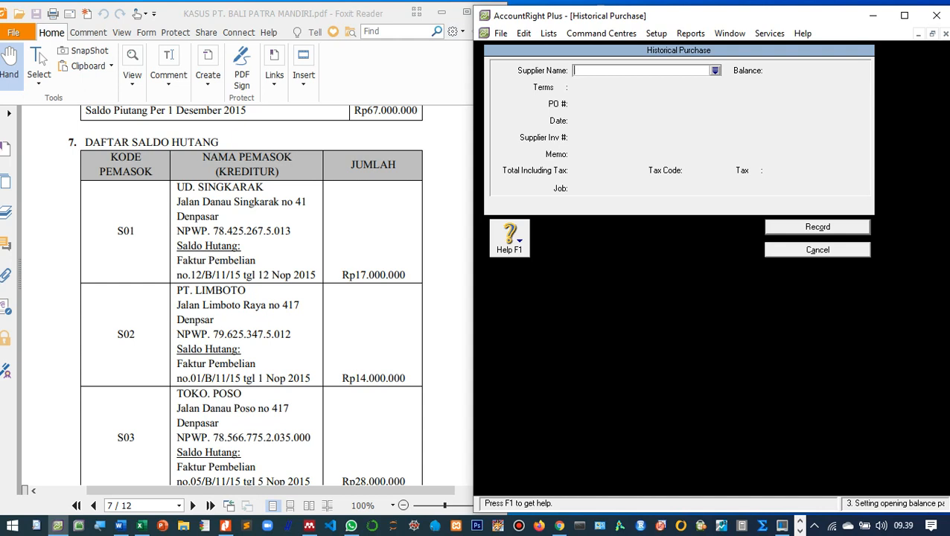
Select UD. Singkarak as supplier with PO 12B1115 dated 12/11/2015.
click(714, 71)
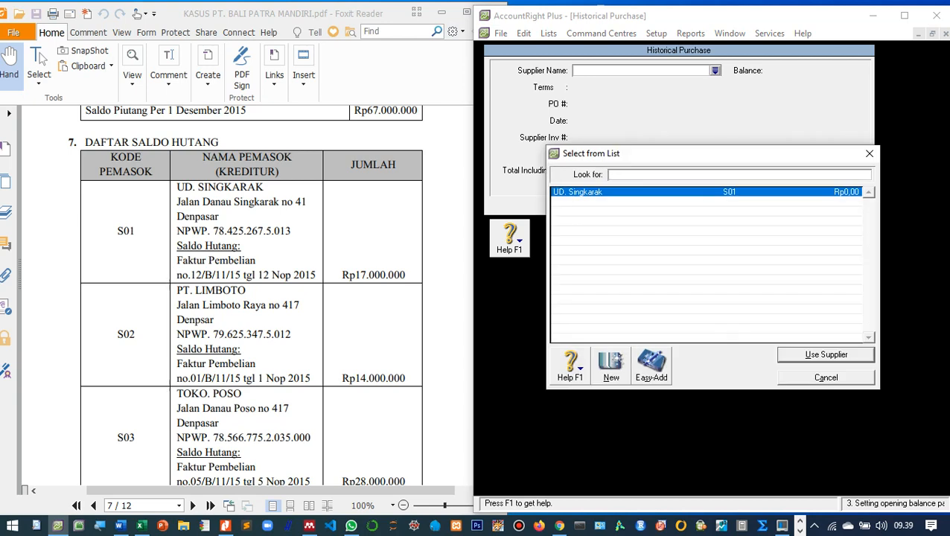
key(Return)
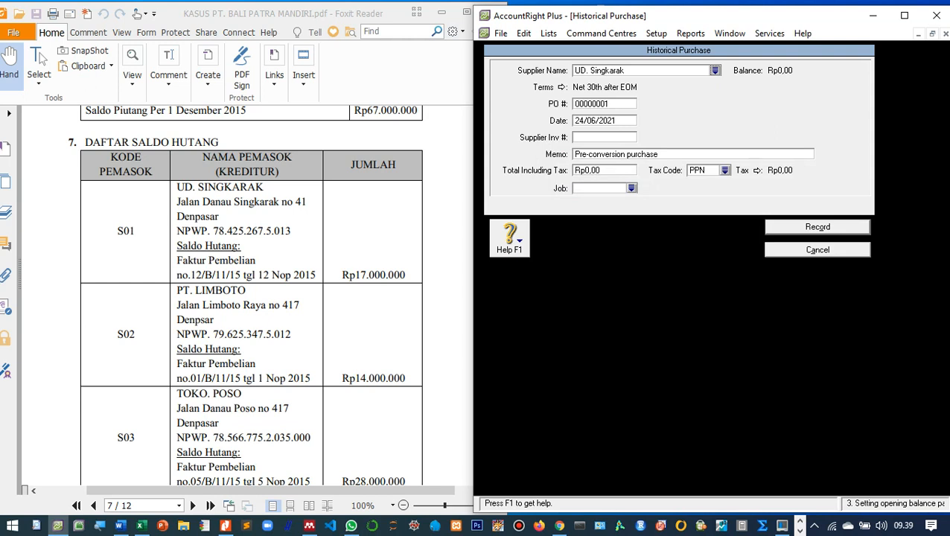
key(Tab)
text(12)
text(/B/1)
text(1/)
key(BackSpace)
key(BackSpace)
key(BackSpace)
key(BackSpace)
key(BackSpace)
key(BackSpace)
key(BackSpace)
text(2N)
key(BackSpace)
text(B1115)
key(Tab)
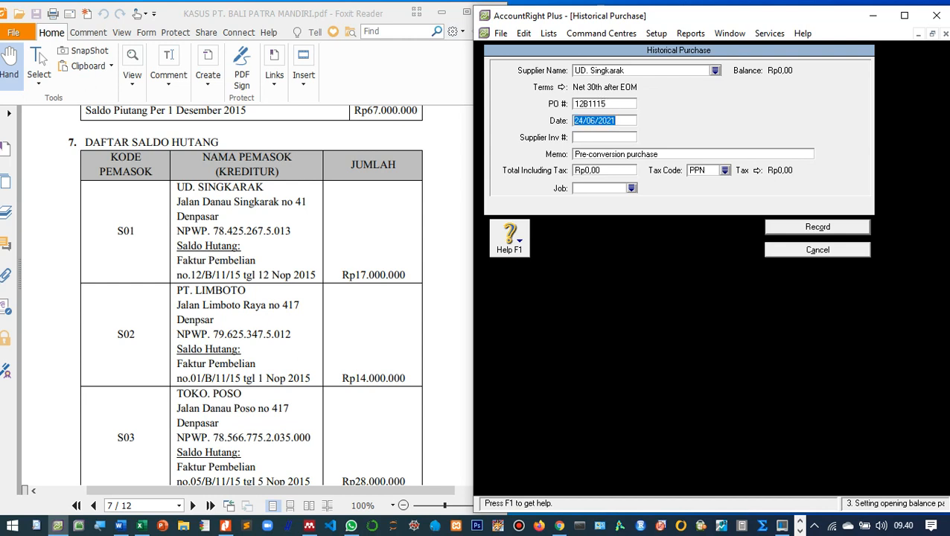
text(12/11/2015)
key(Tab)
key(Tab)
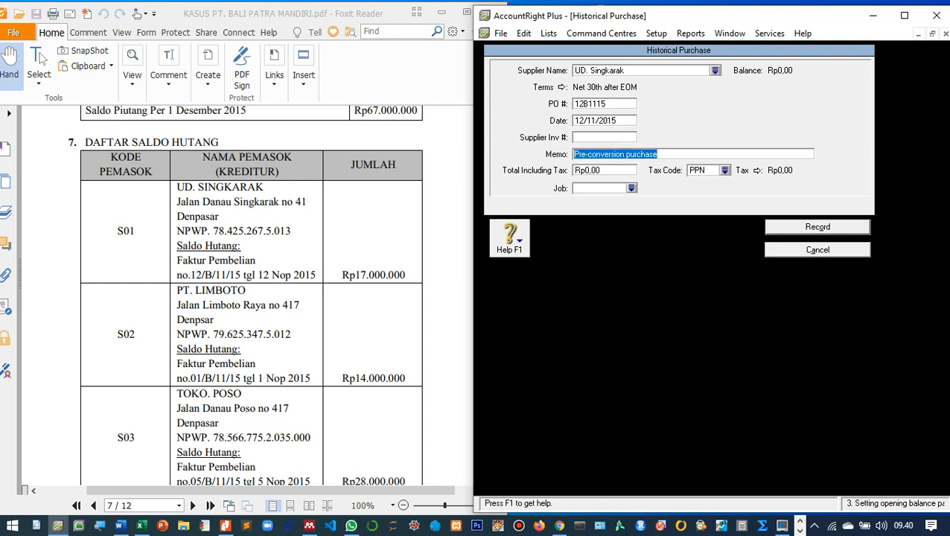
Add memo 'Saldo awal utang dagang di UD. Singkarak', total 17.000.000, tax code N-T, and record it.
text(S)
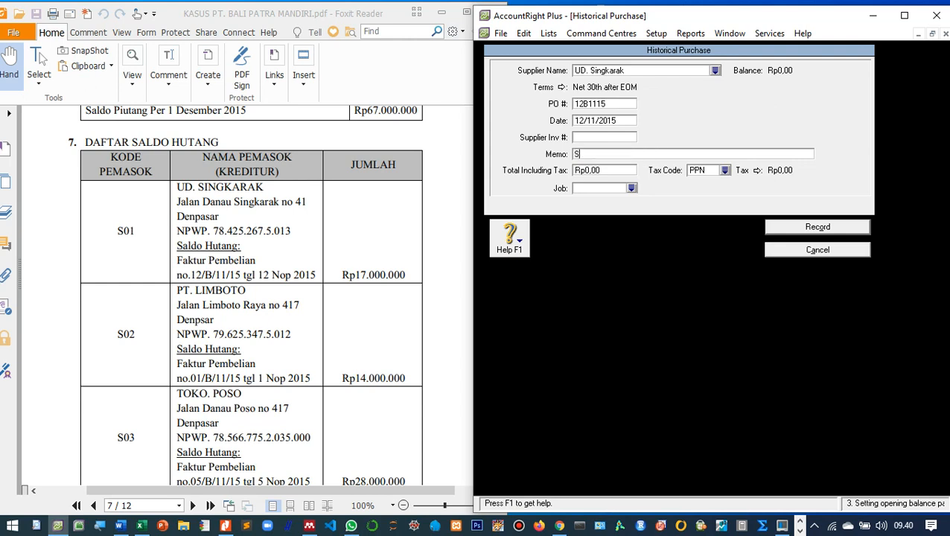
text(aldo awal utang dagang di UD. )
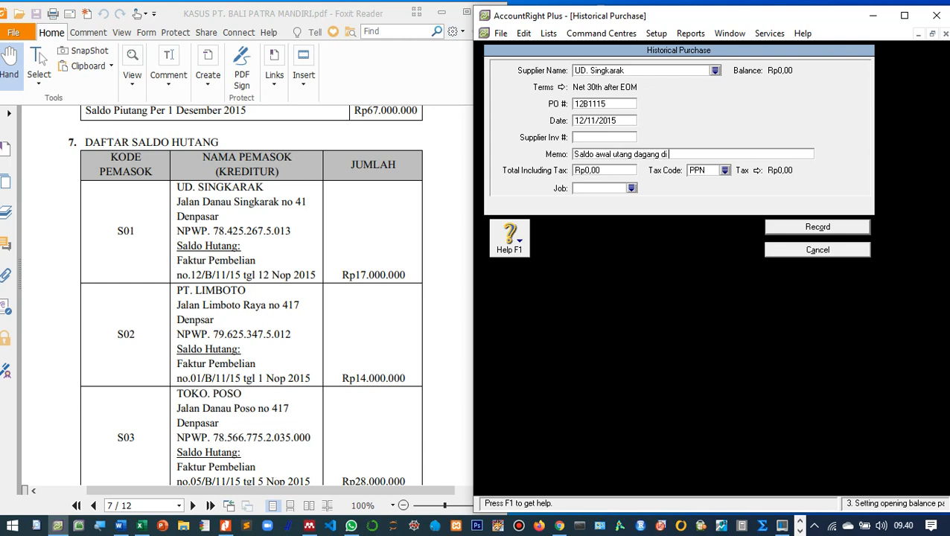
text(Singkarak)
key(Tab)
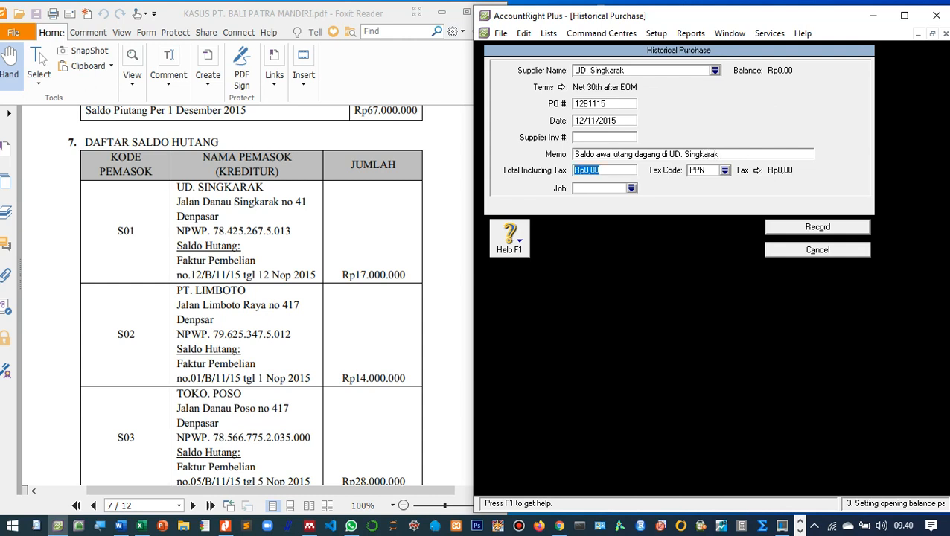
text(17.000.0)
text(00)
key(Tab)
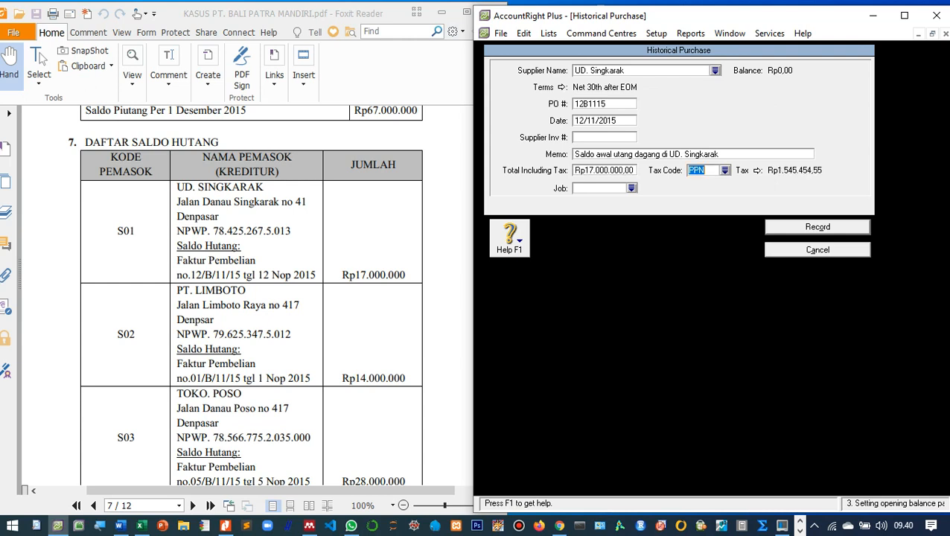
click(724, 171)
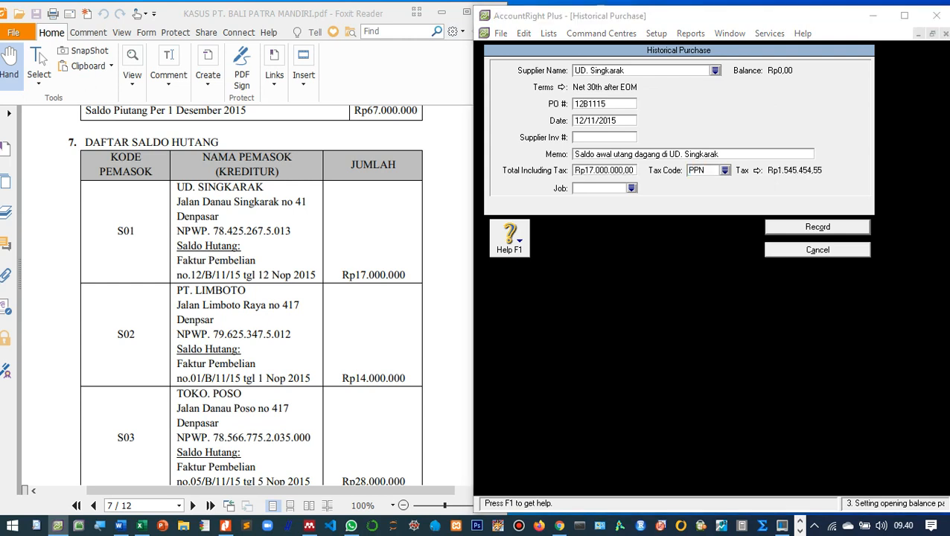
double_click(647, 192)
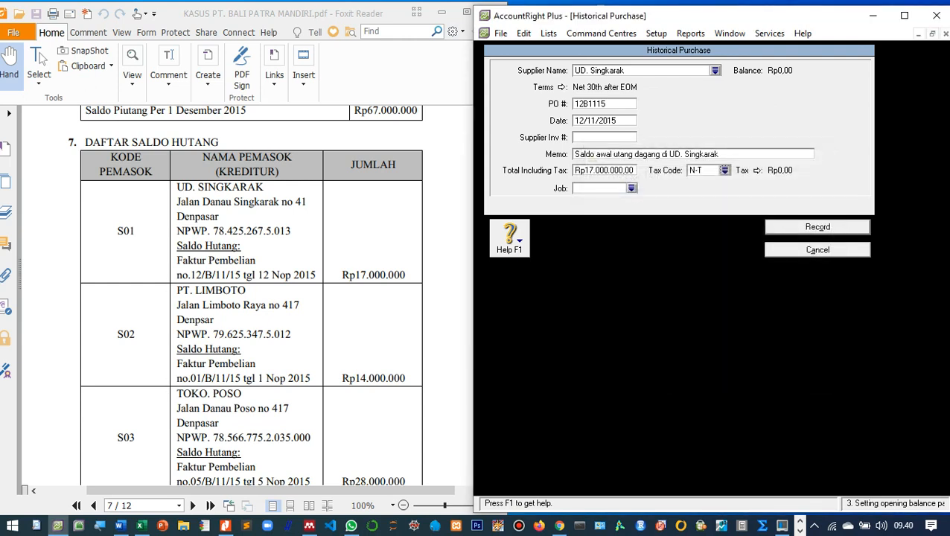
click(818, 227)
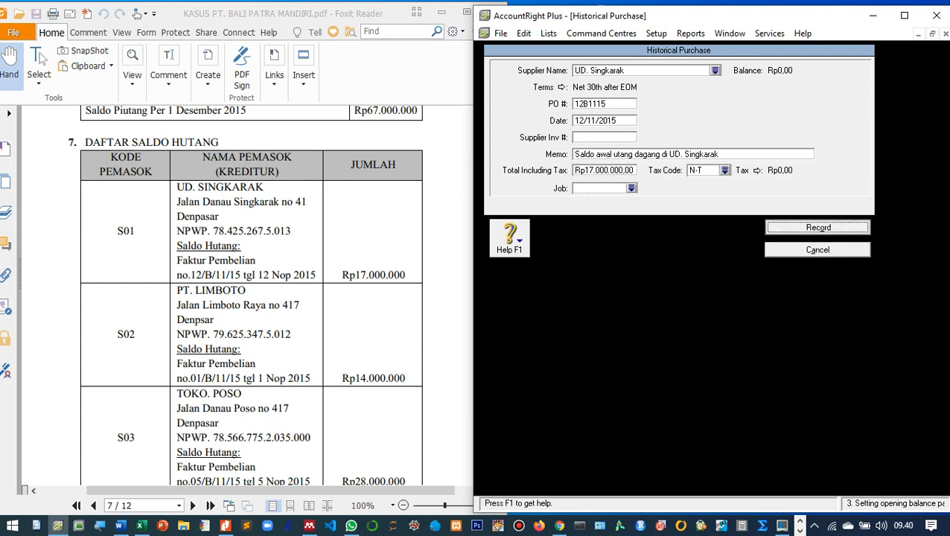
key(Return)
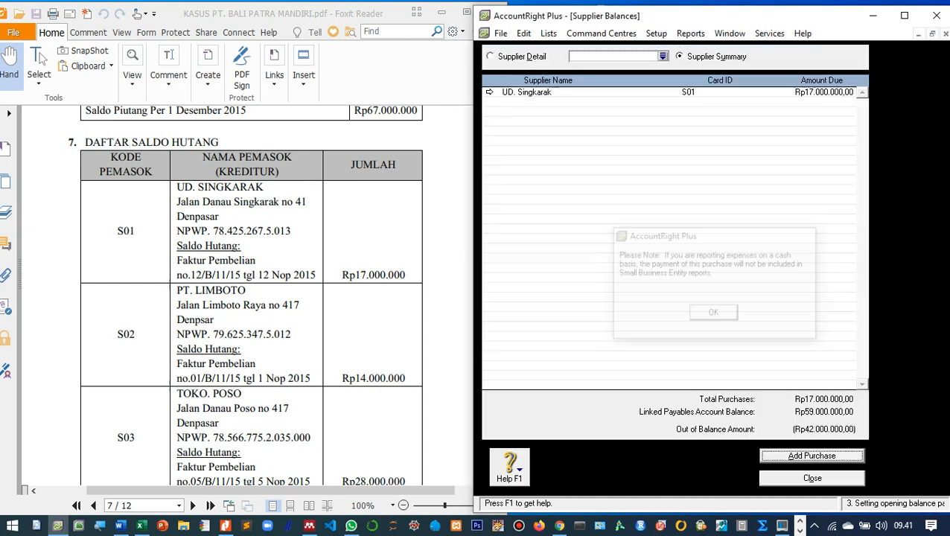
Add another historical purchase and start a new supplier card from the Supplier Name list.
scroll(251, 298, down, 1)
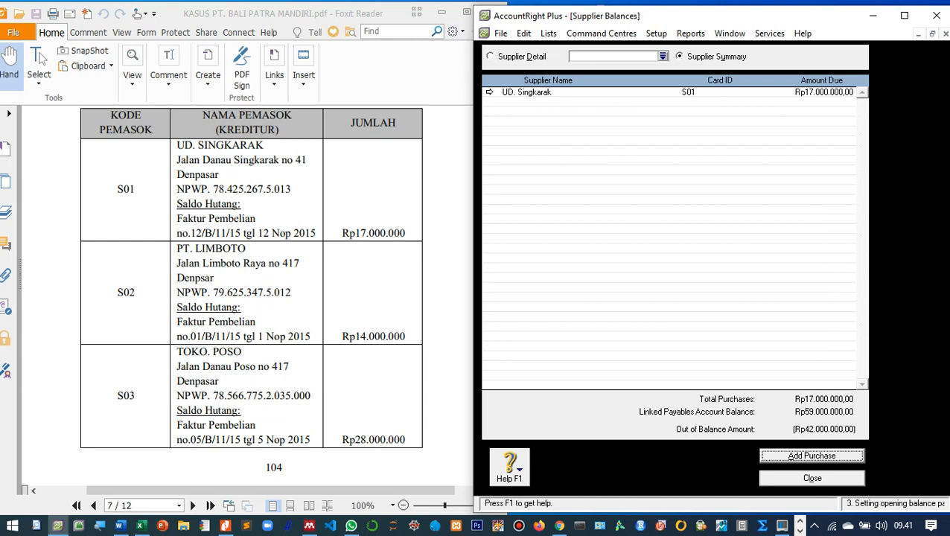
key(Return)
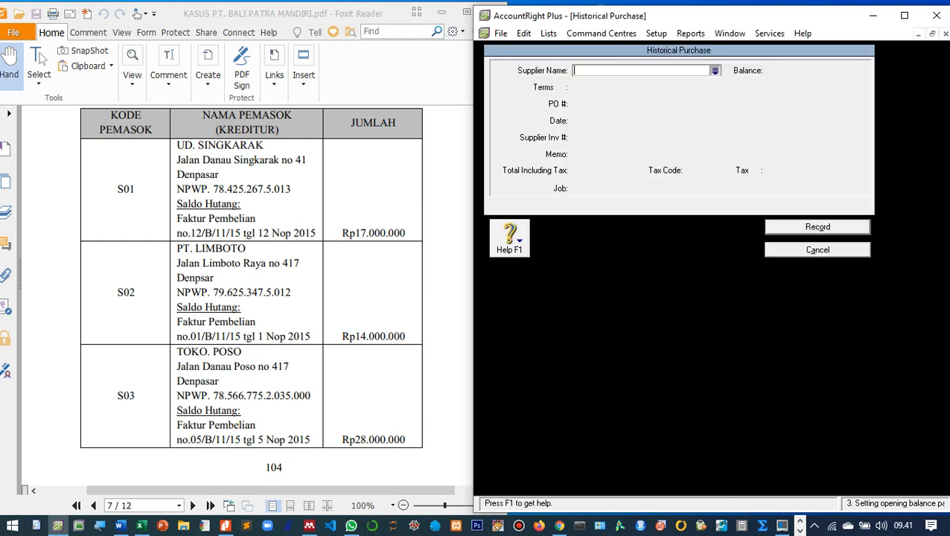
key(Tab)
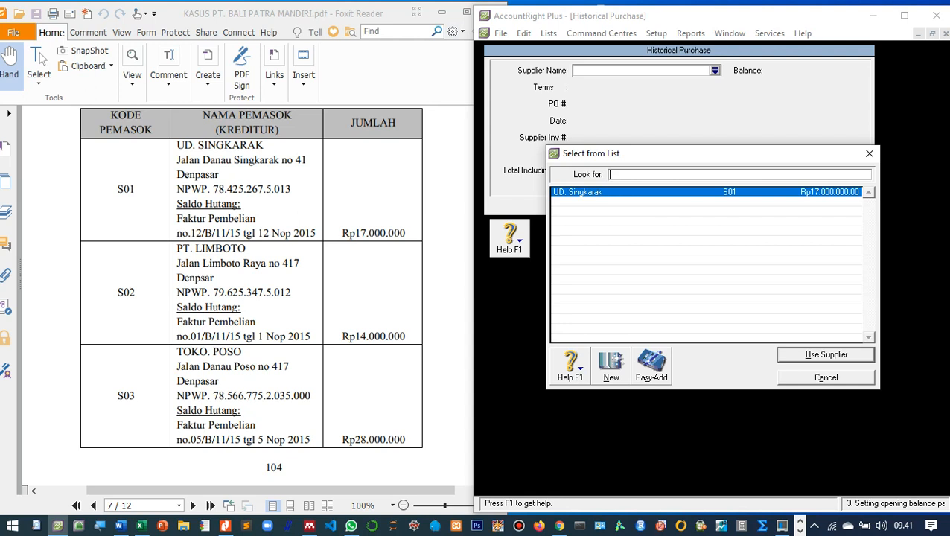
click(611, 365)
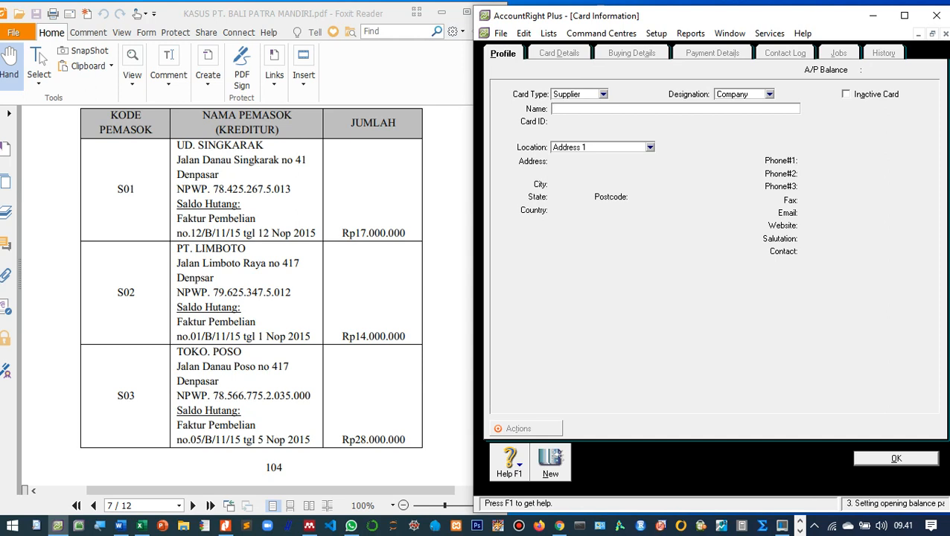
Enter supplier name PT. Limboto, card ID S02 and the supplier's street address.
text(PT. Limboto)
key(Tab)
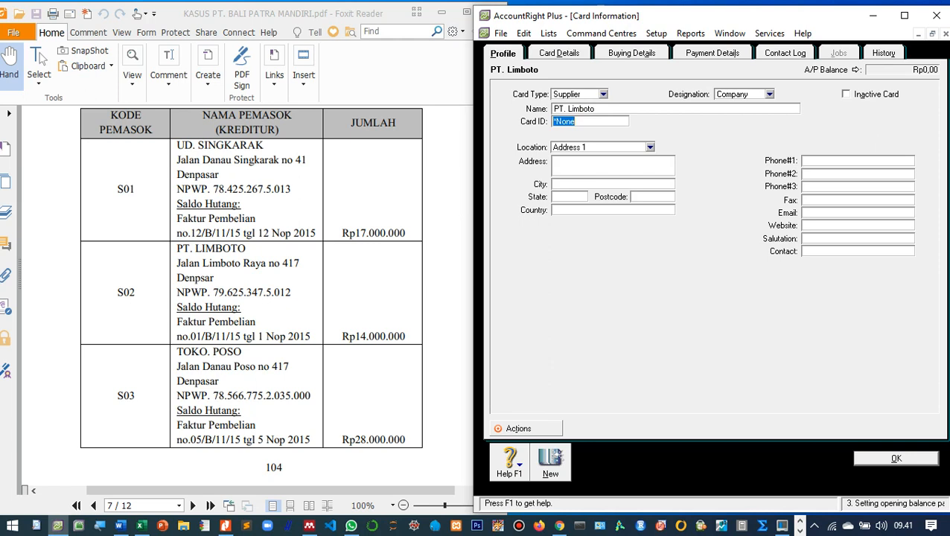
text(S02)
key(Tab)
key(Tab)
text(Jalan Limboto)
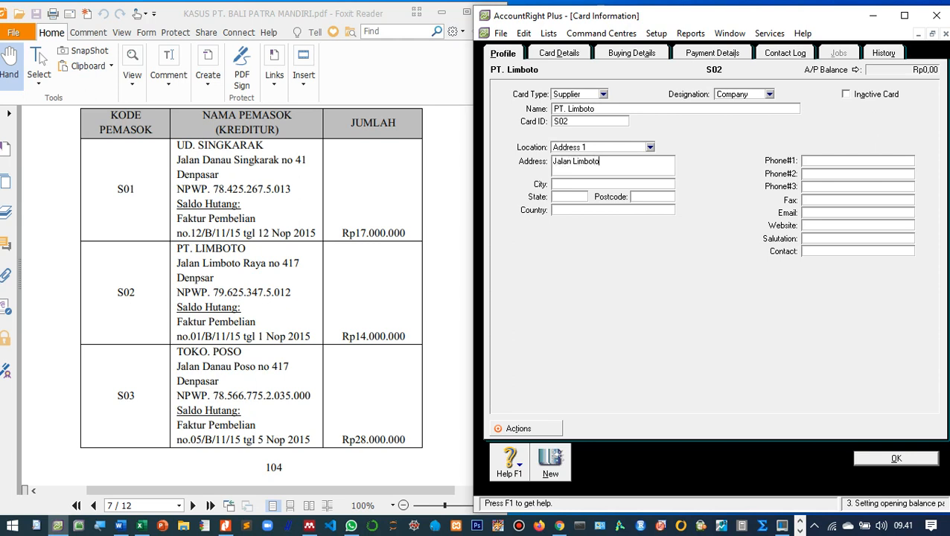
text( Rya)
key(BackSpace)
key(BackSpace)
text(aya No. 417 Denpasar)
On Buying Details, enter the tax ID, set freight tax code N-T and Item layout, then save.
key(alt+b)
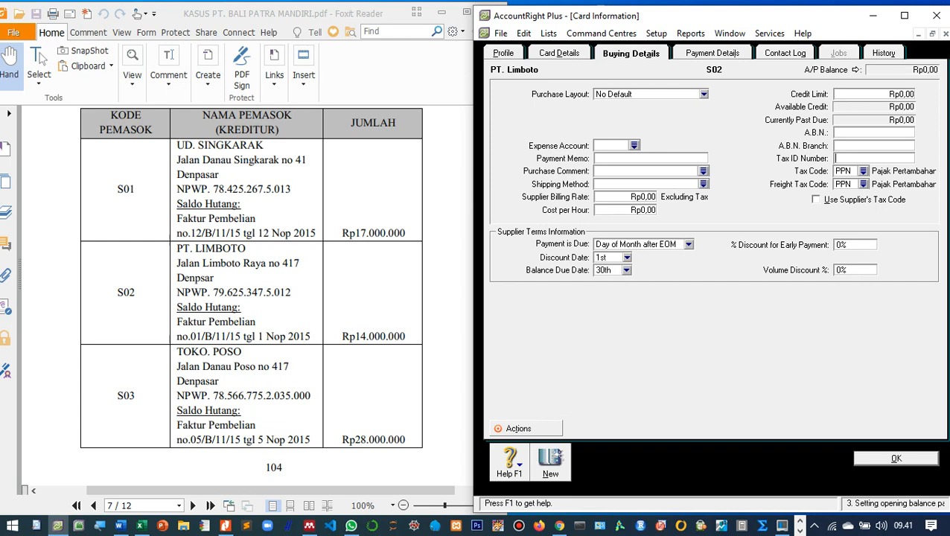
key(Tab)
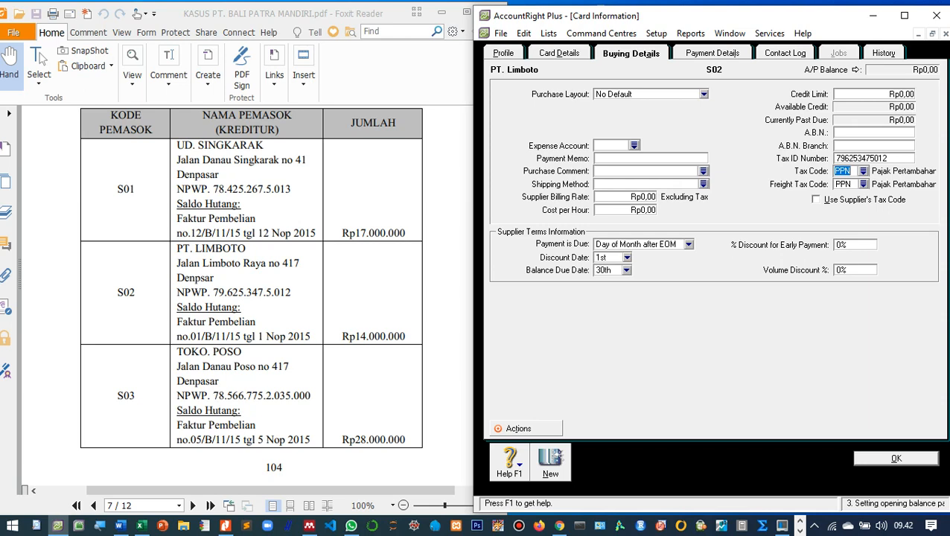
click(864, 184)
double_click(647, 191)
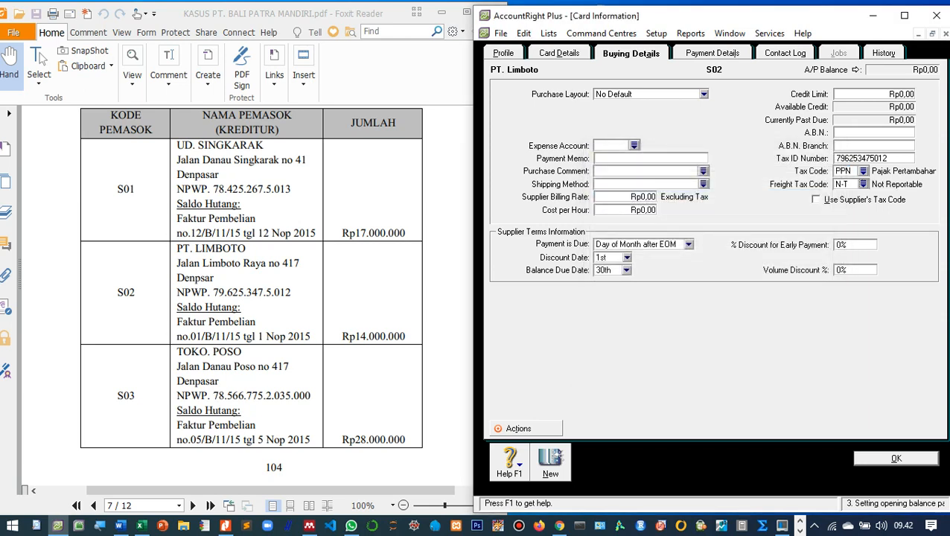
click(703, 95)
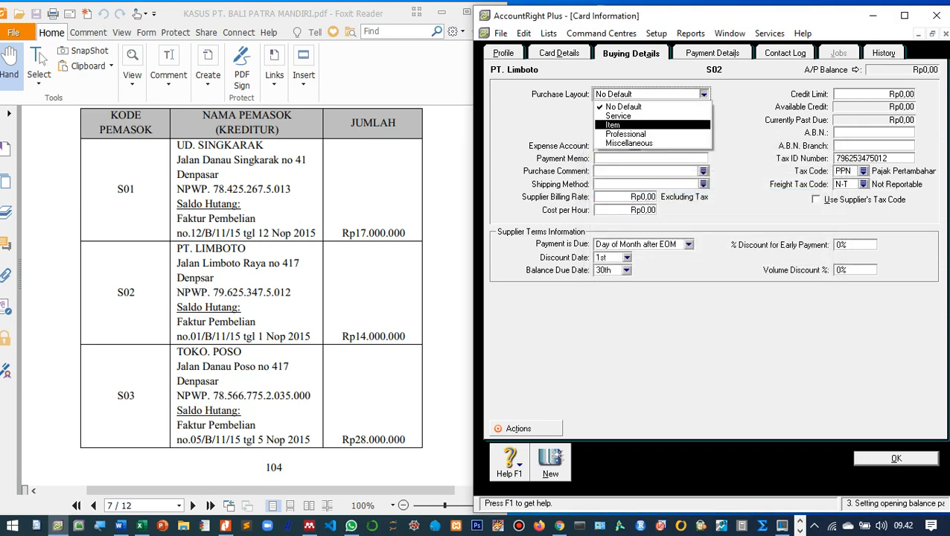
click(633, 125)
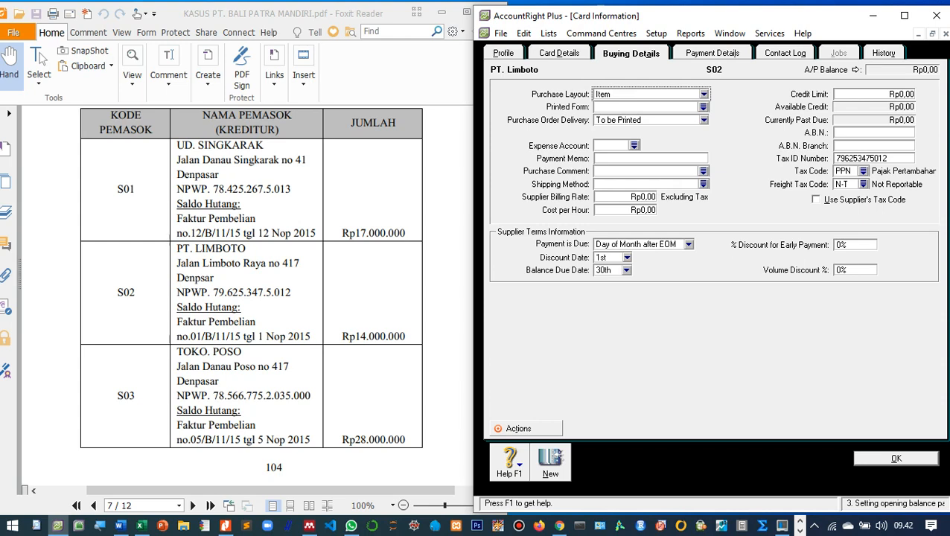
click(896, 459)
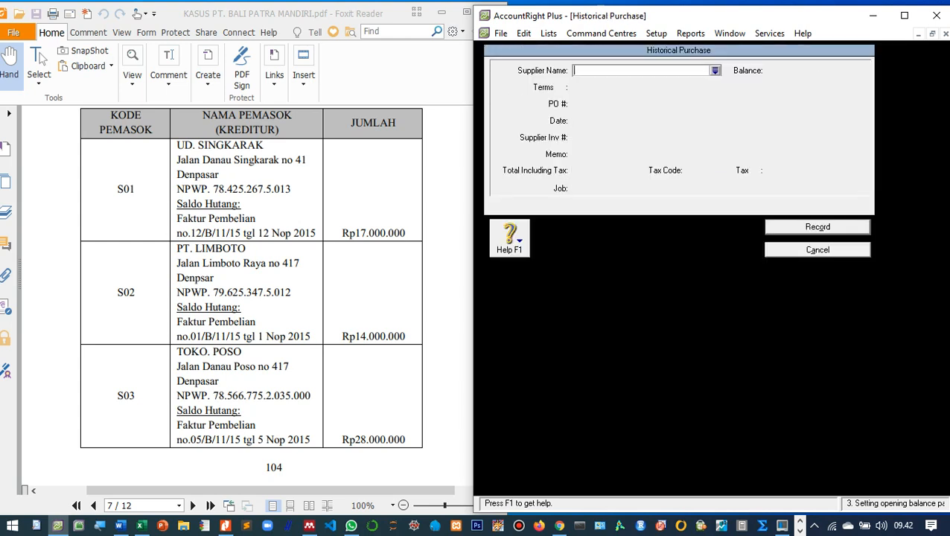
Select PT. Limboto as supplier with PO 01B1115 dated 01/11/2015.
click(714, 70)
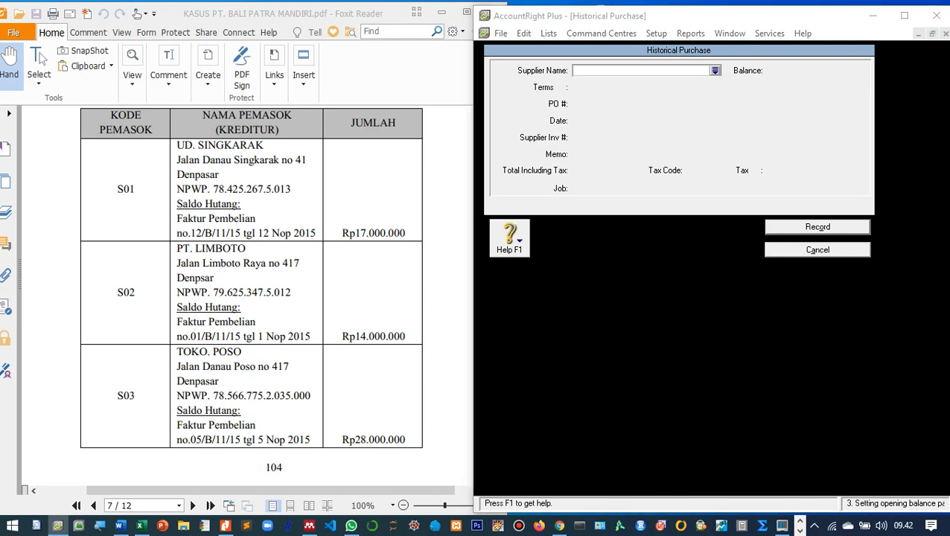
double_click(596, 192)
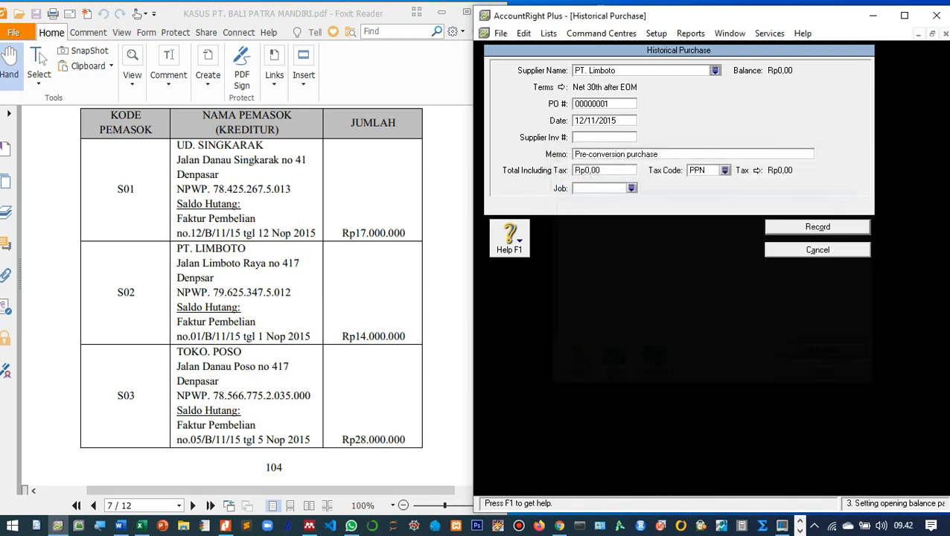
key(Tab)
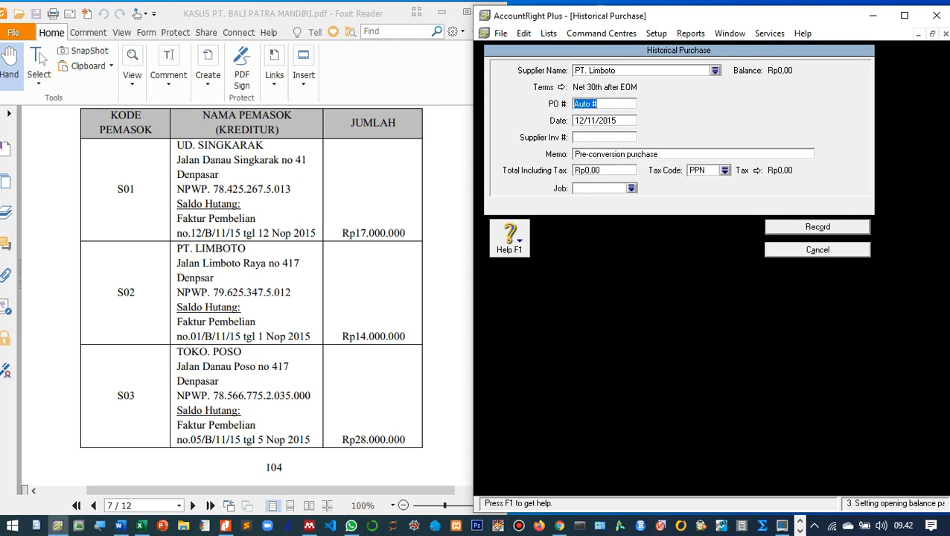
text(01B1115)
key(Tab)
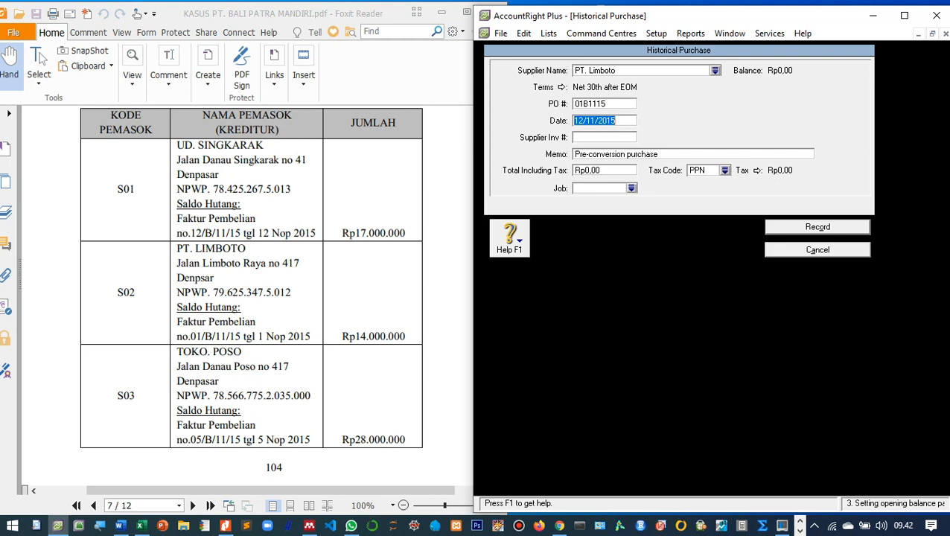
text(01/11/2015)
key(Tab)
key(Tab)
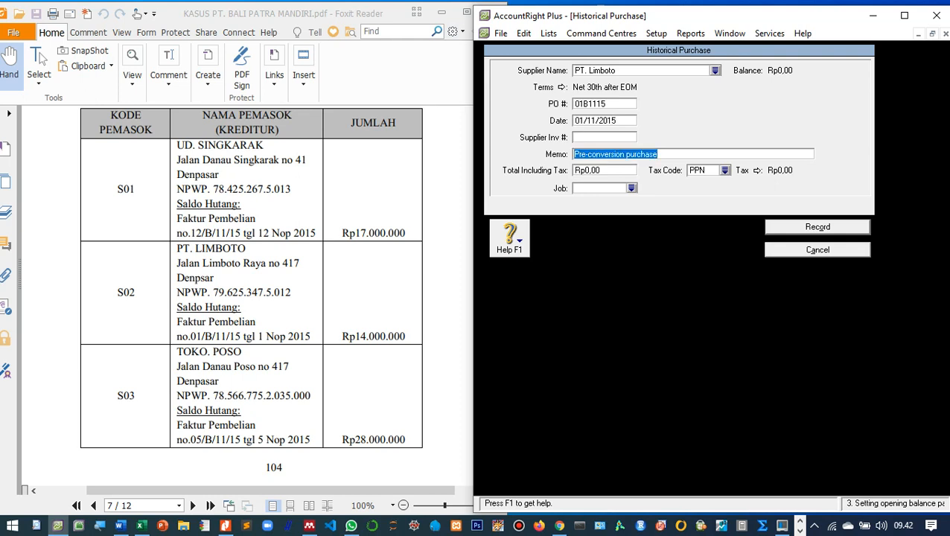
Add memo 'Saldo awal utang dagang di PT. Limboto', total 14.000.000, tax code N-T, and record it.
text(Saldo a)
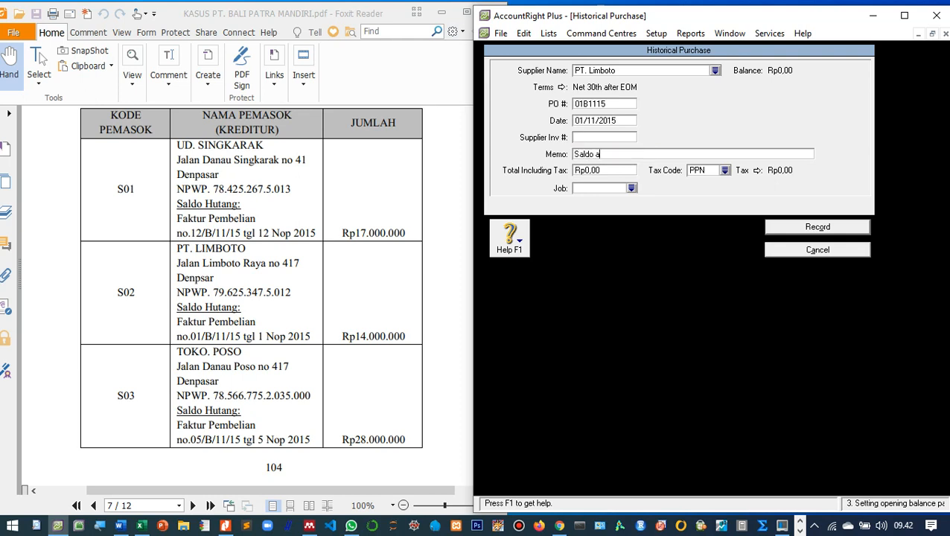
text(wal utang dagang di PT)
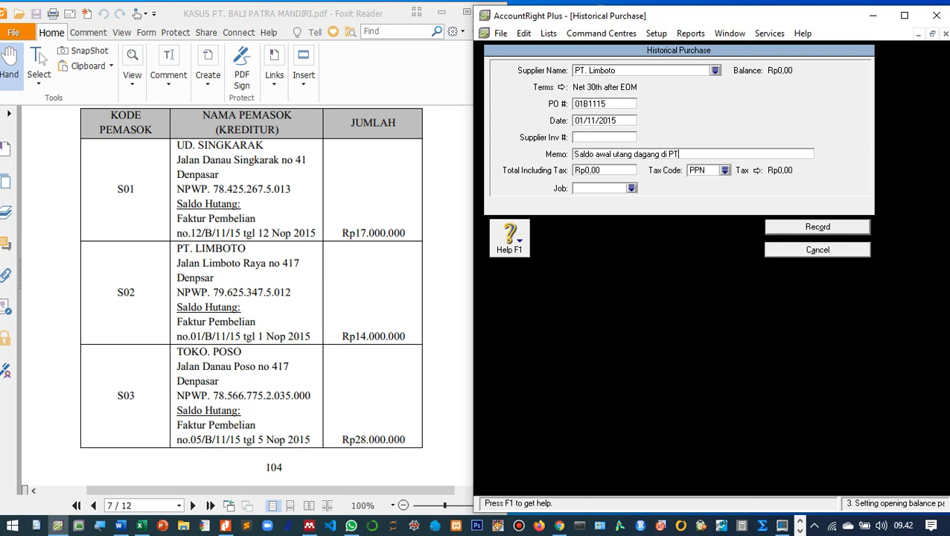
text(. Limboto)
key(Tab)
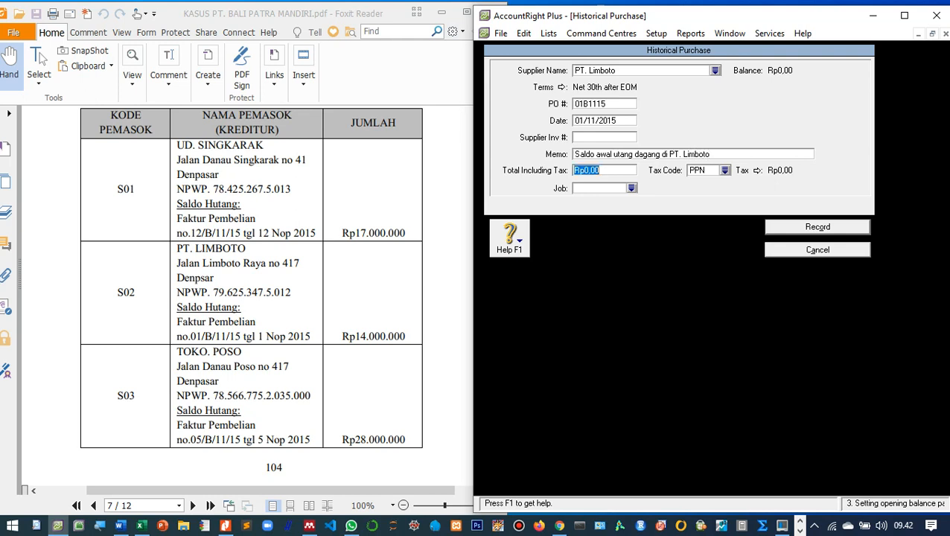
text(14.)
text(000.000)
key(Tab)
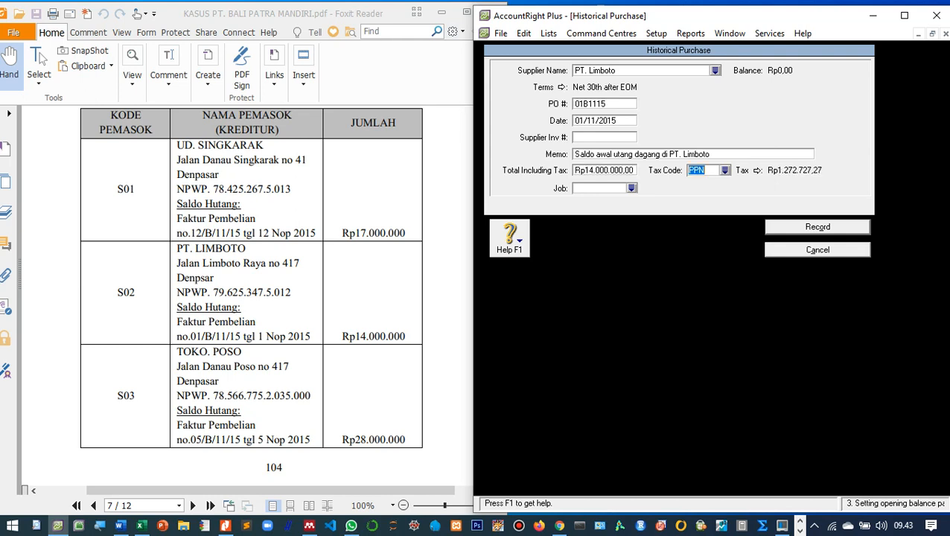
key(Return)
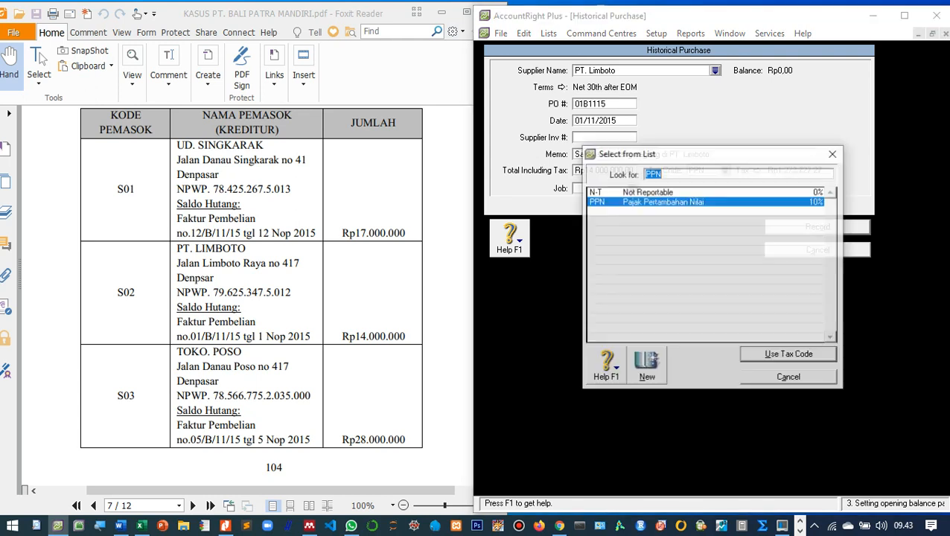
key(Up)
key(Return)
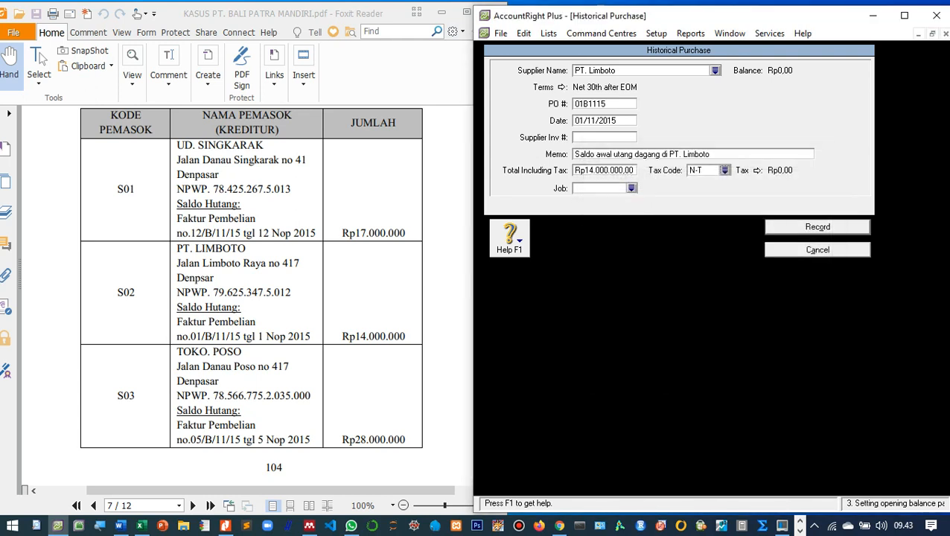
key(Return)
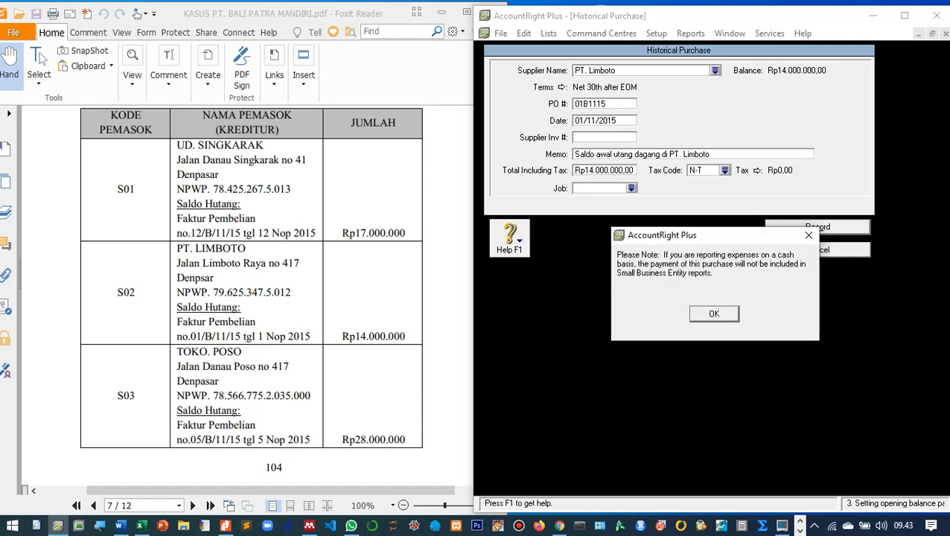
key(Return)
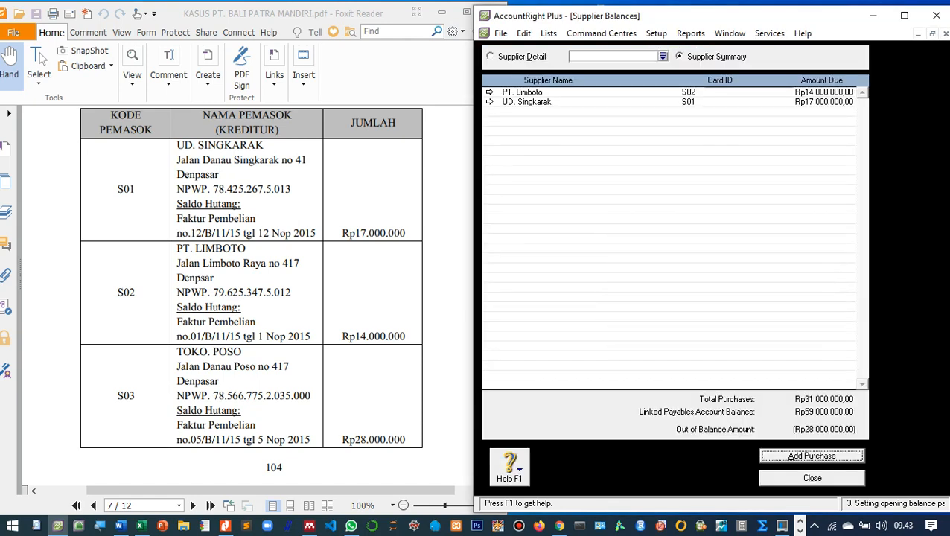
Begin another historical purchase and start a new supplier card from the supplier list.
scroll(246, 294, down, 5)
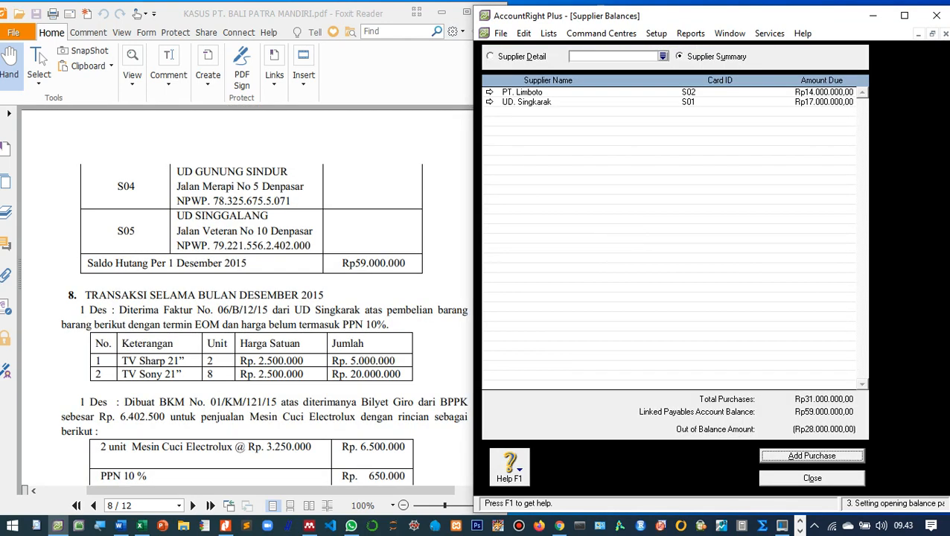
scroll(246, 295, up, 3)
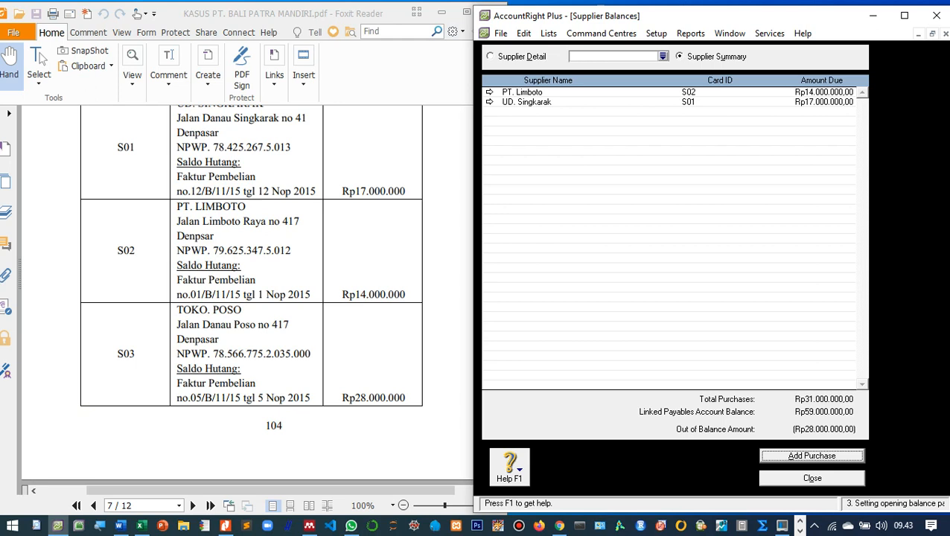
key(Return)
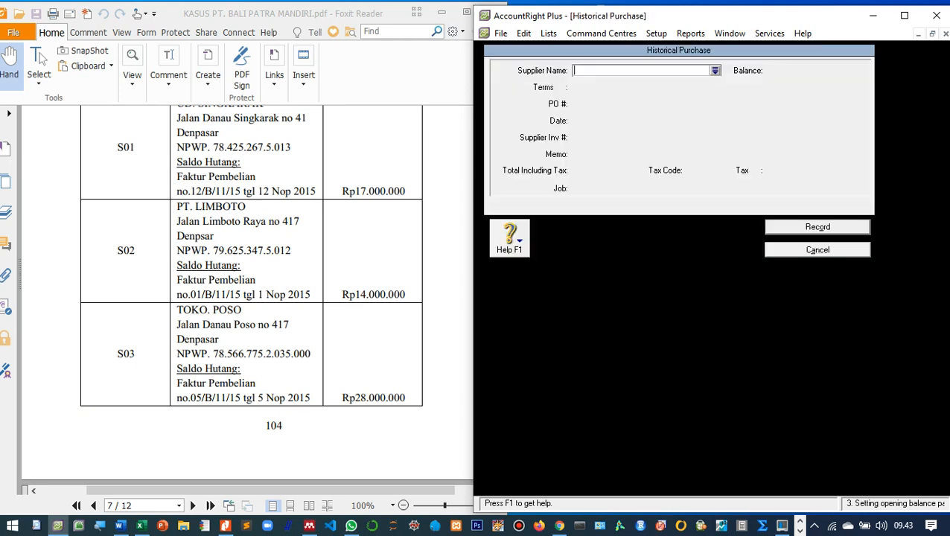
key(Tab)
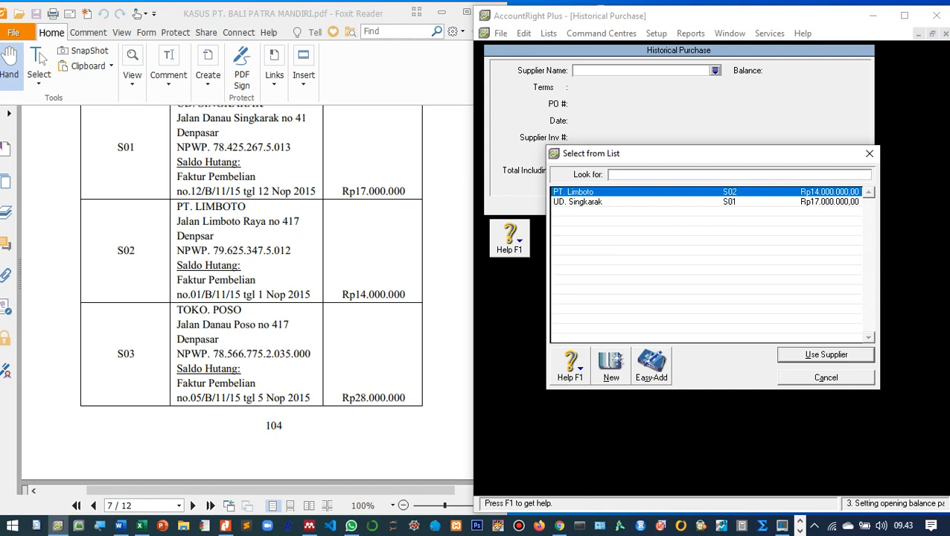
click(611, 366)
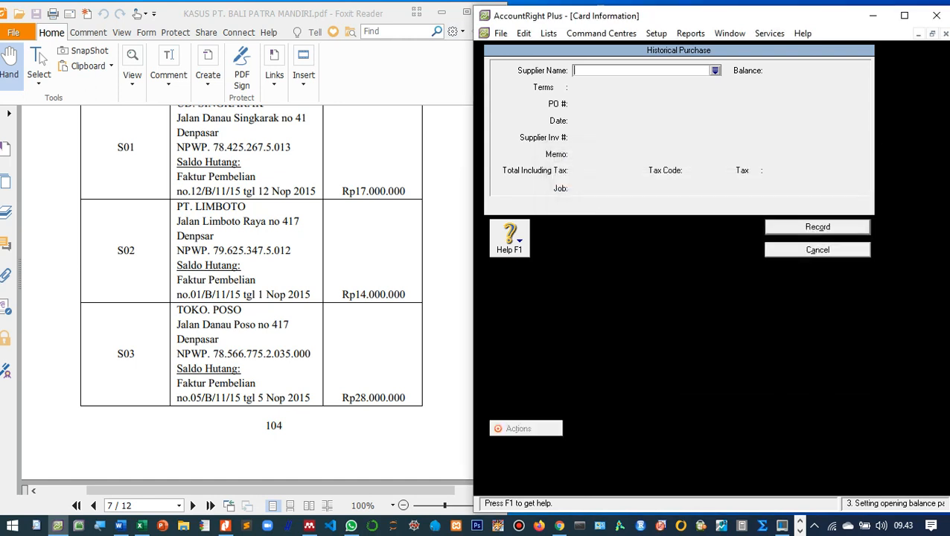
Enter supplier name Toko Poso, card ID S03 and the supplier's street address.
text(T)
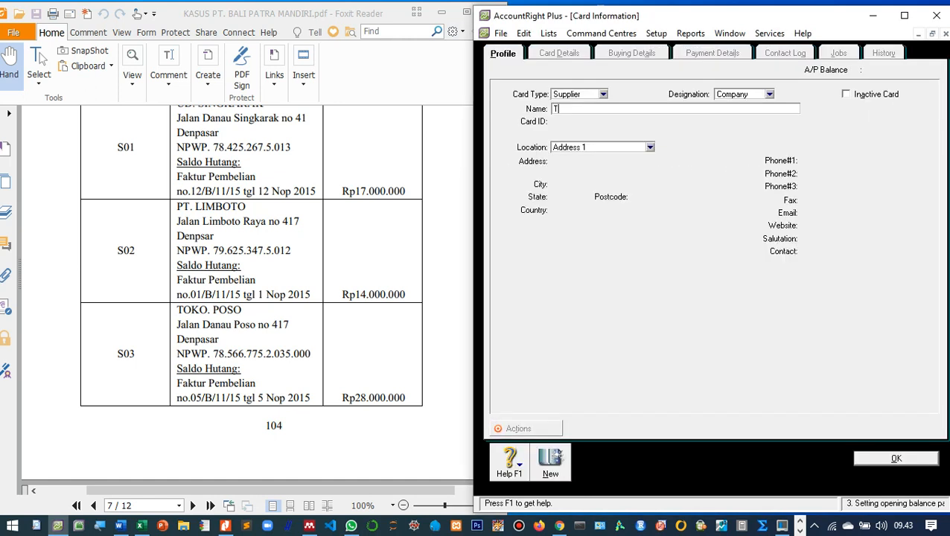
text(oko Poso)
key(Tab)
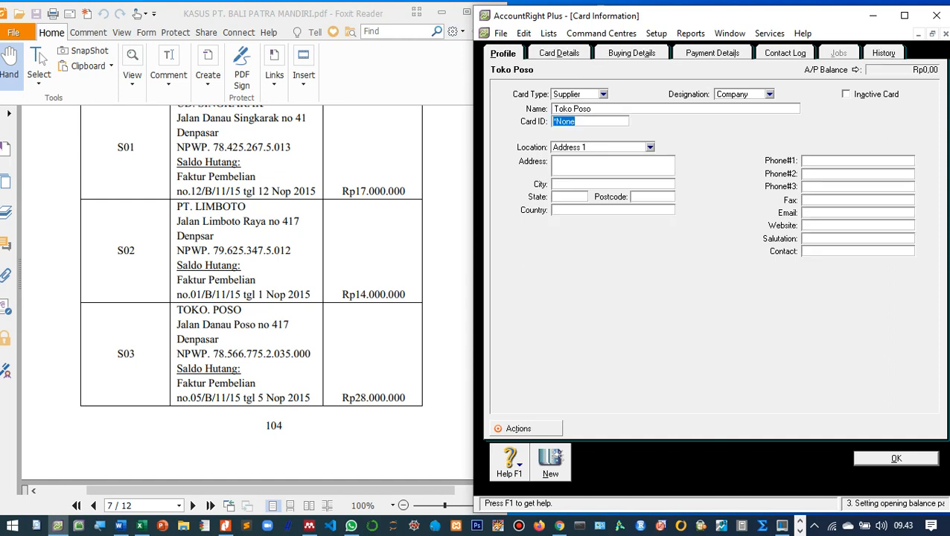
text(S03)
key(Tab)
key(Tab)
text(Jalan Danau Po)
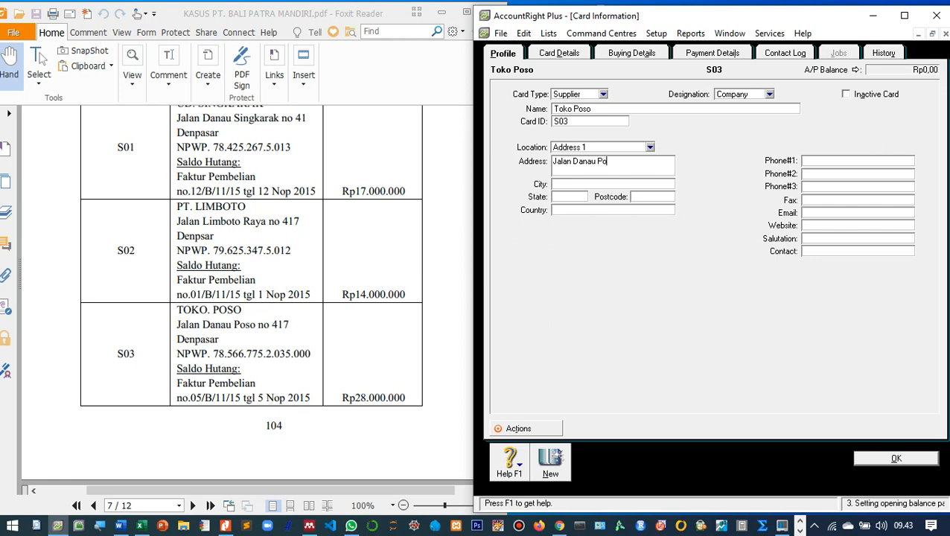
text(so No. 417 Denpasar)
On Buying Details, set the Item purchase layout, freight tax code N-T and the tax ID number.
click(631, 53)
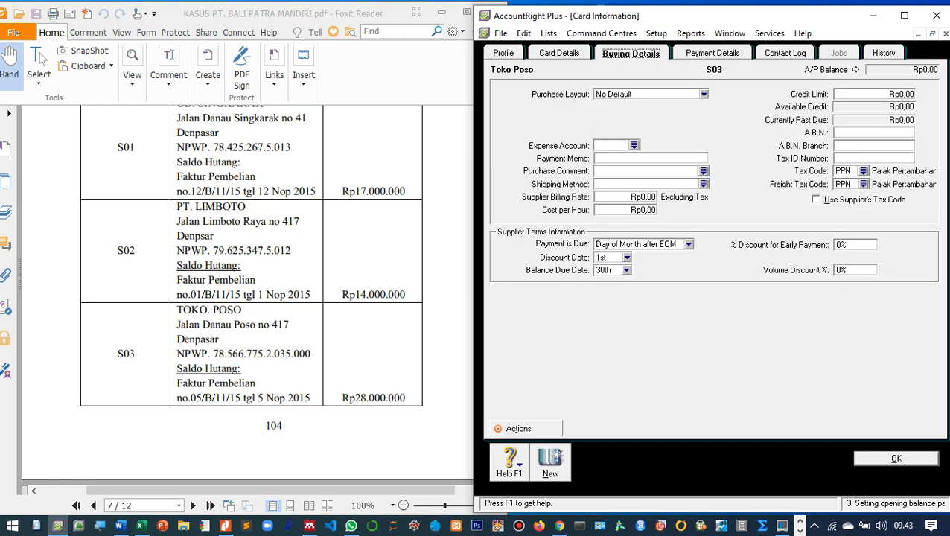
click(703, 95)
click(613, 125)
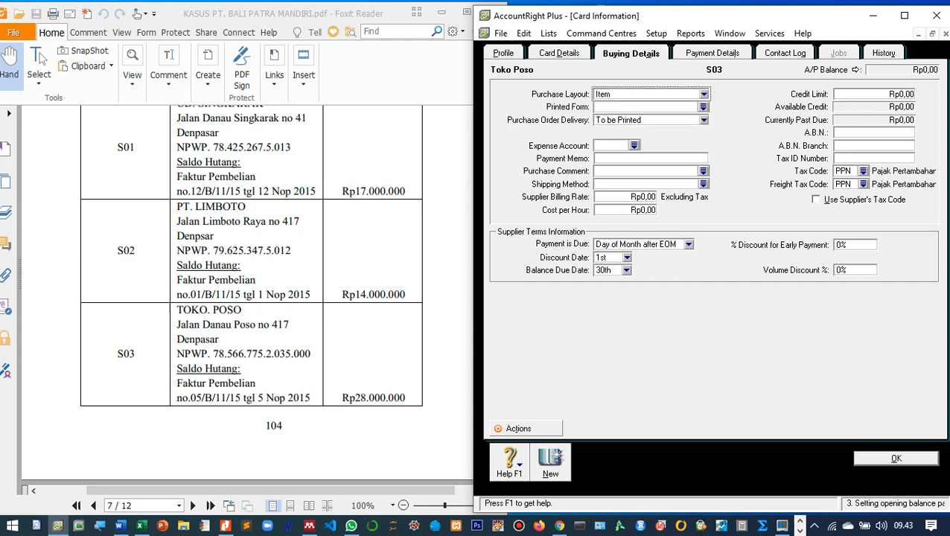
click(863, 184)
double_click(701, 192)
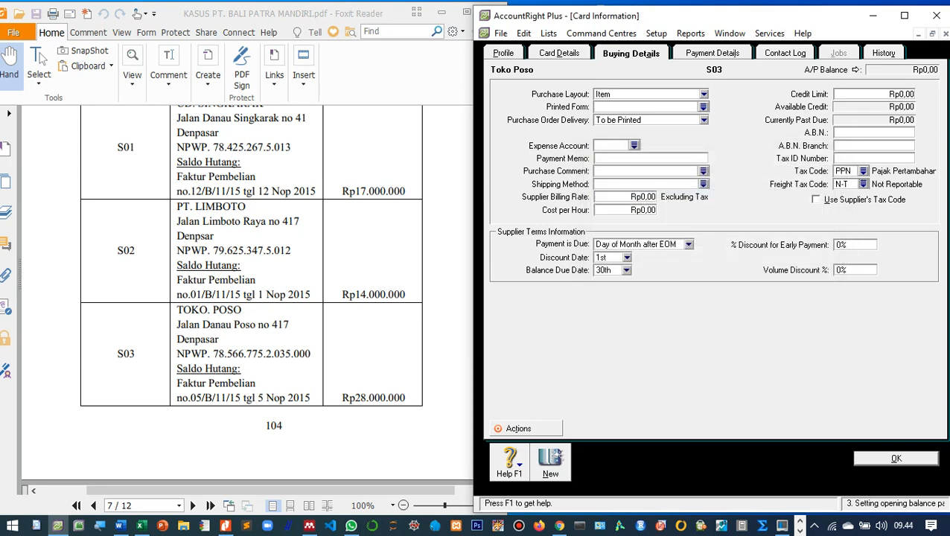
click(896, 458)
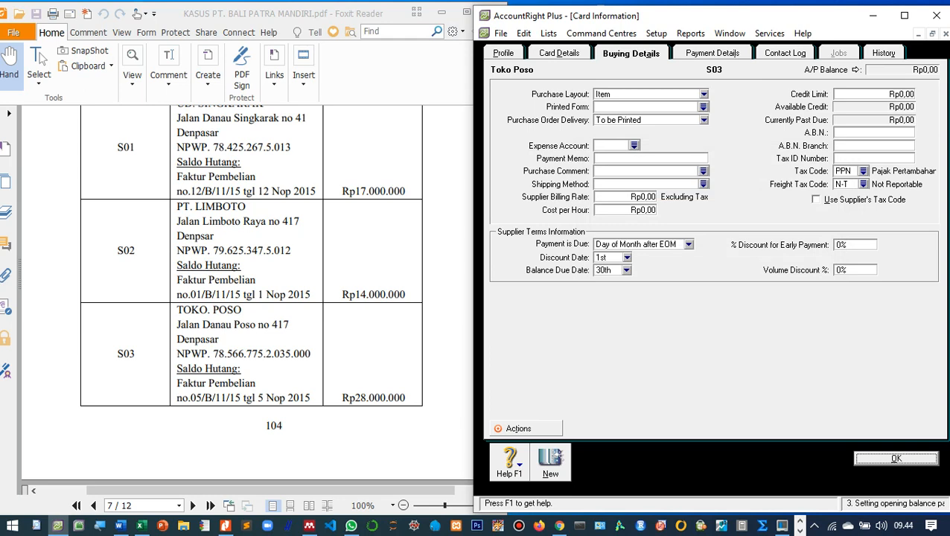
click(864, 158)
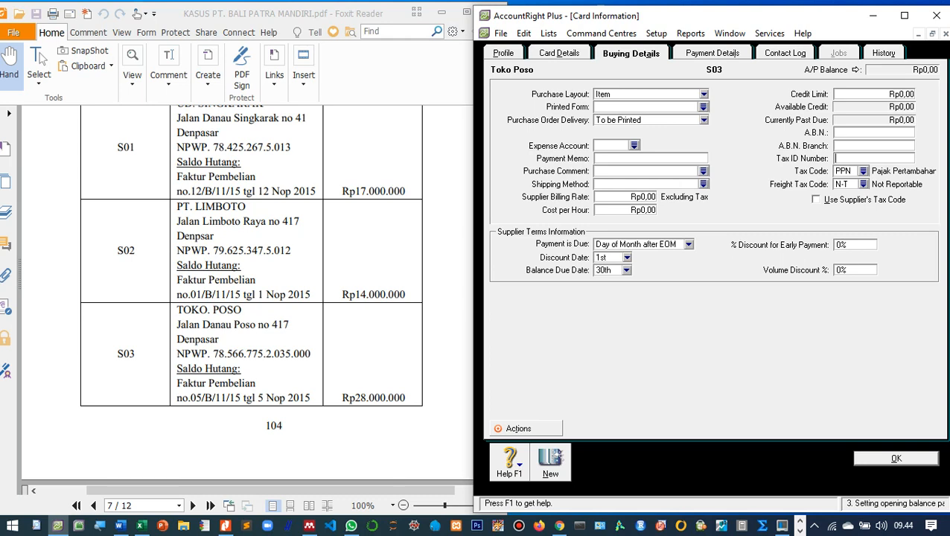
Save the Toko Poso card, then select it as supplier with PO 05B1115 dated 05/11/2015.
key(Return)
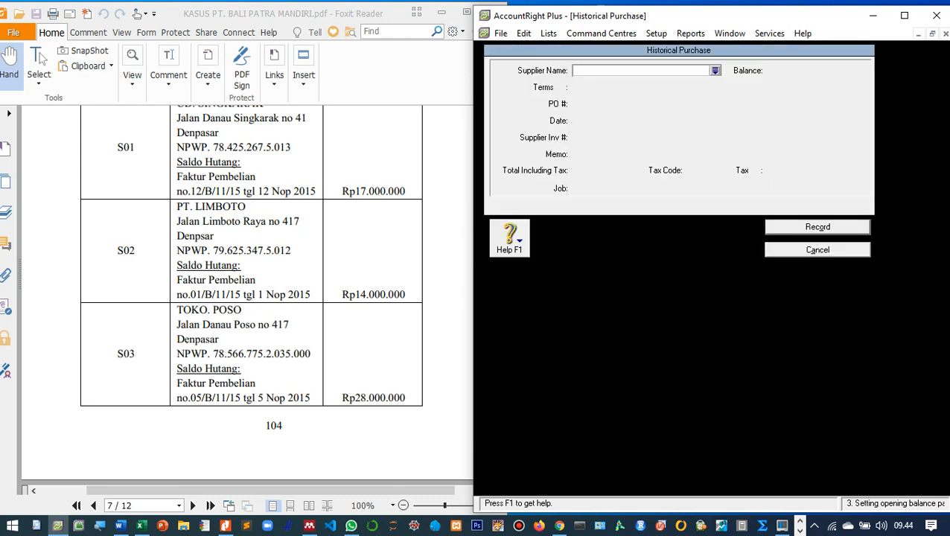
key(Tab)
text(t)
key(Return)
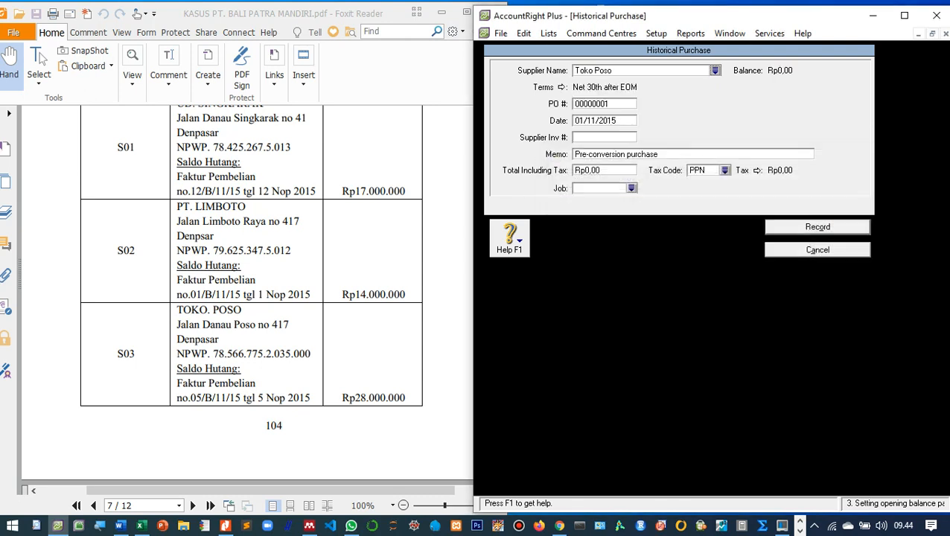
key(Tab)
text(05B1115)
key(Tab)
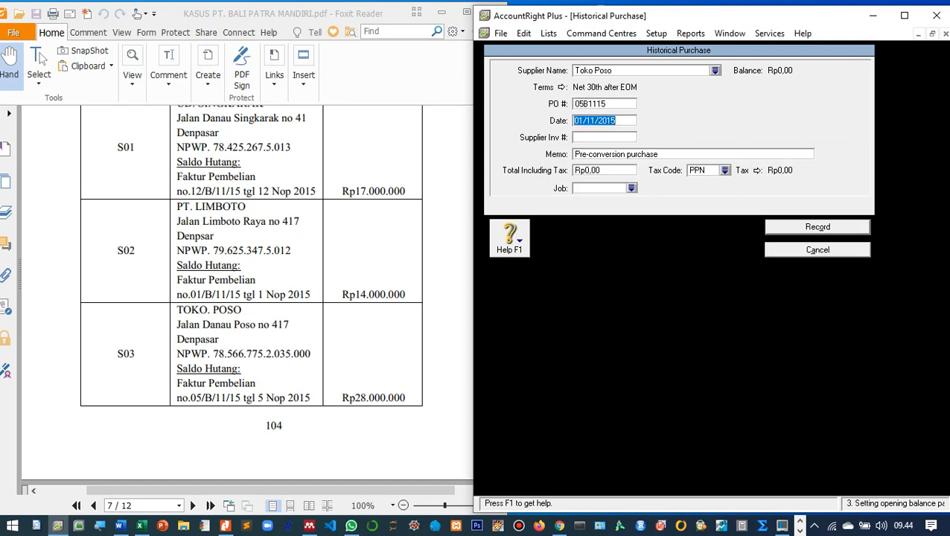
key(Left)
key(Left)
key(Left)
key(Left)
key(Left)
key(Left)
key(Left)
key(Left)
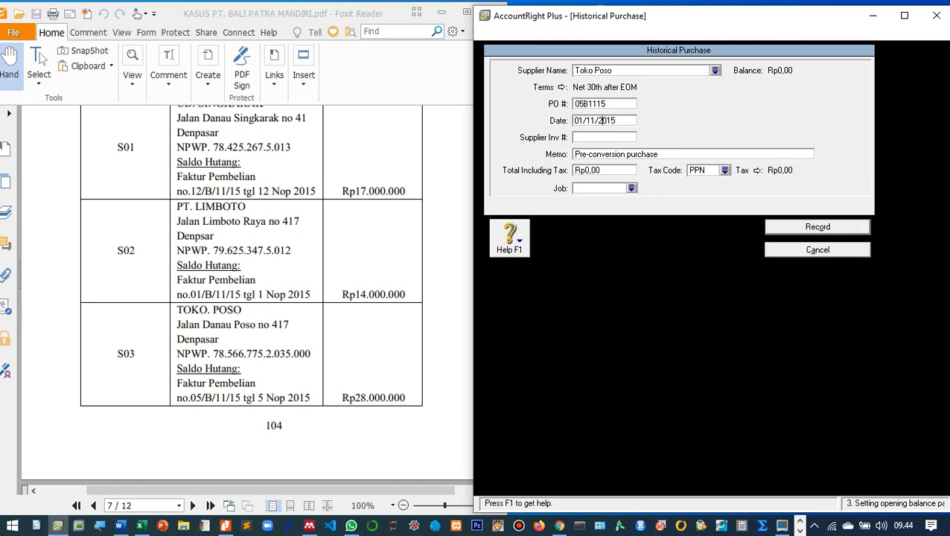
key(BackSpace)
key(BackSpace)
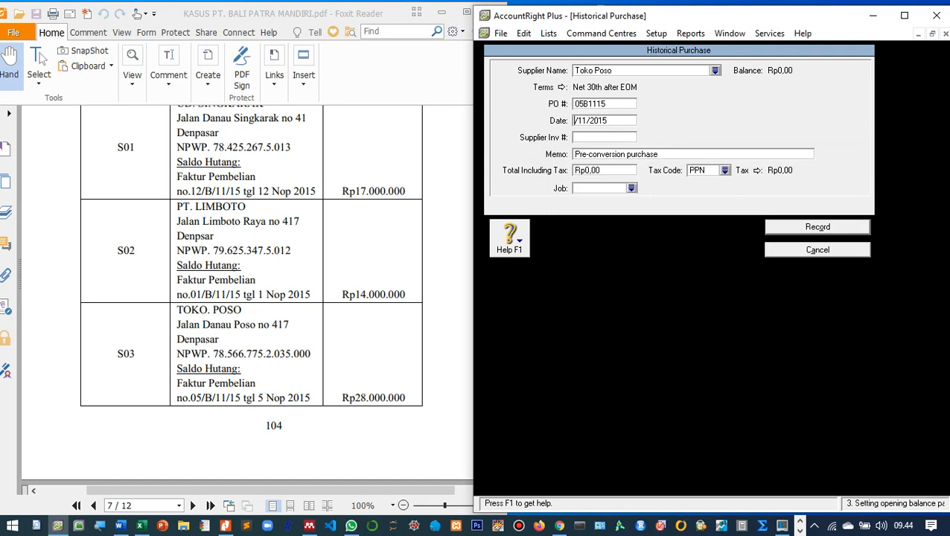
text(5)
key(Tab)
key(Tab)
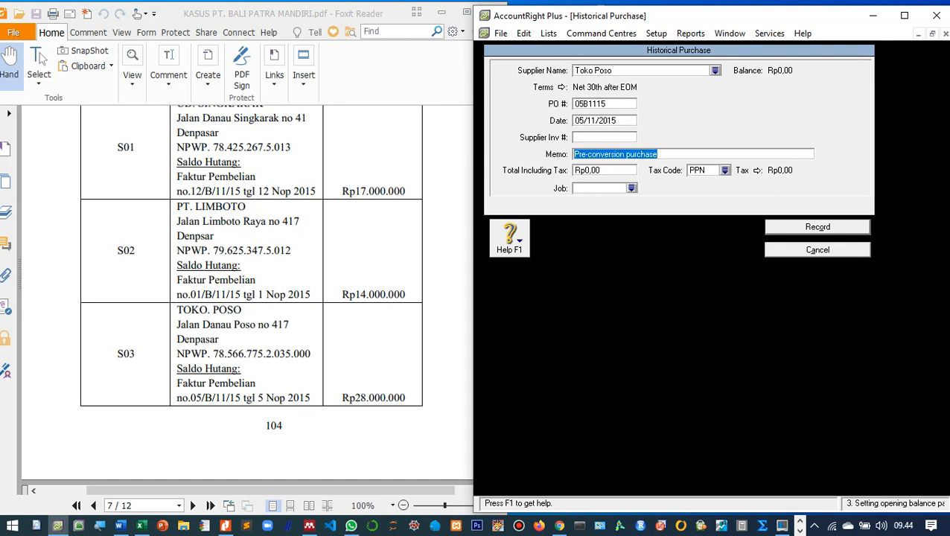
Add the Toko Poso opening-payable memo, total 28000000, tax code N-T, and record it.
text(Saldo awal)
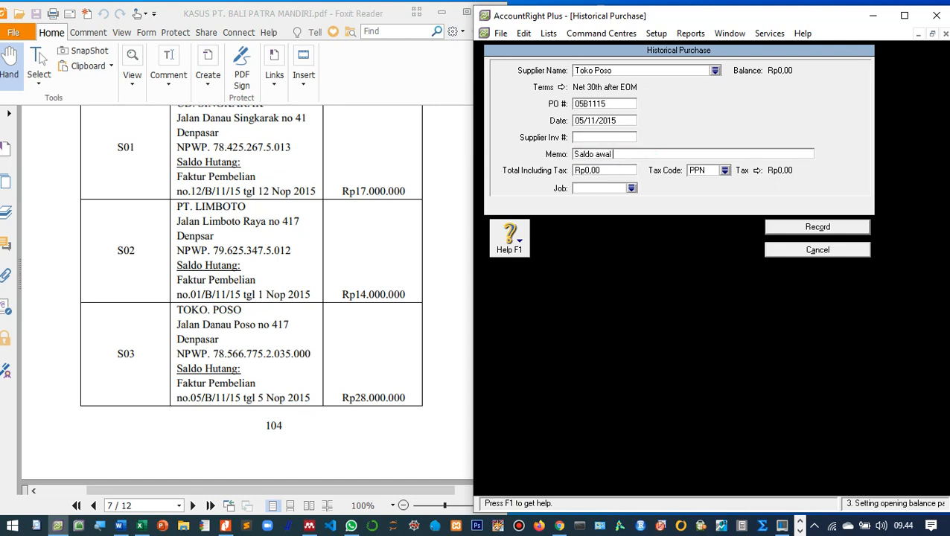
text( utan)
text(agang di Toko Poso)
key(Tab)
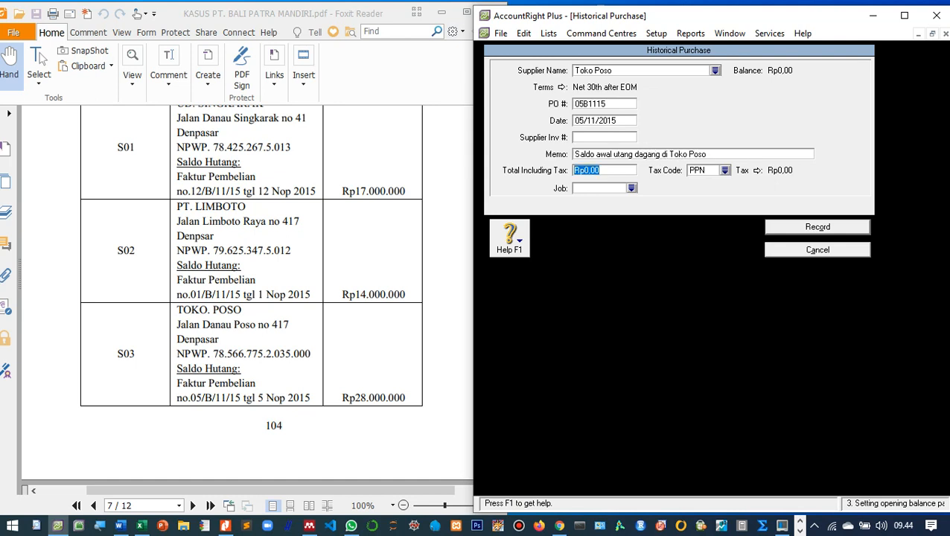
text(28000)
key(BackSpace)
text(0000)
key(Tab)
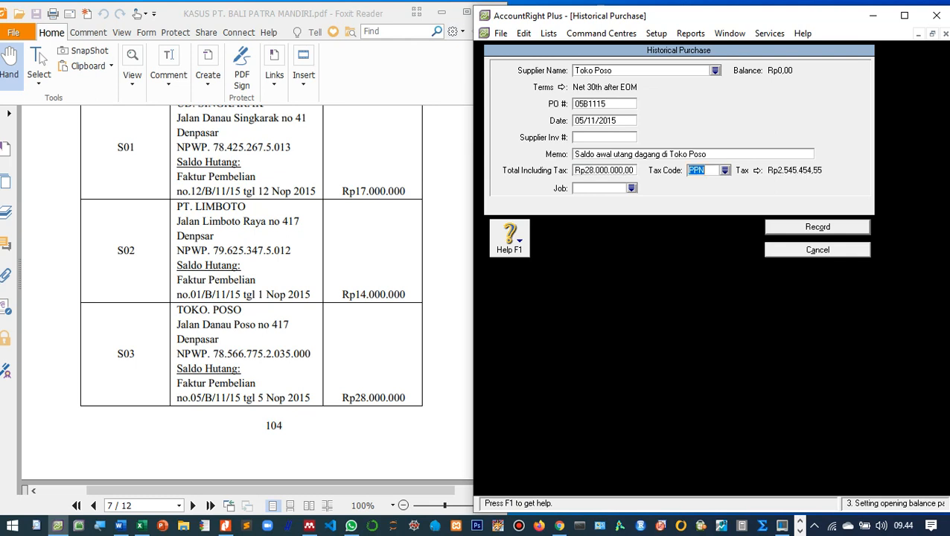
click(725, 170)
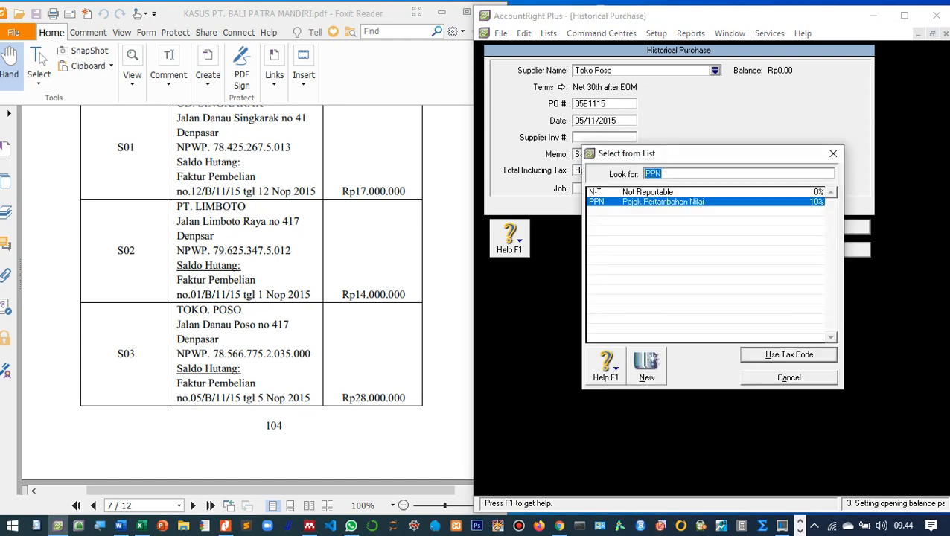
text(N-T)
key(Return)
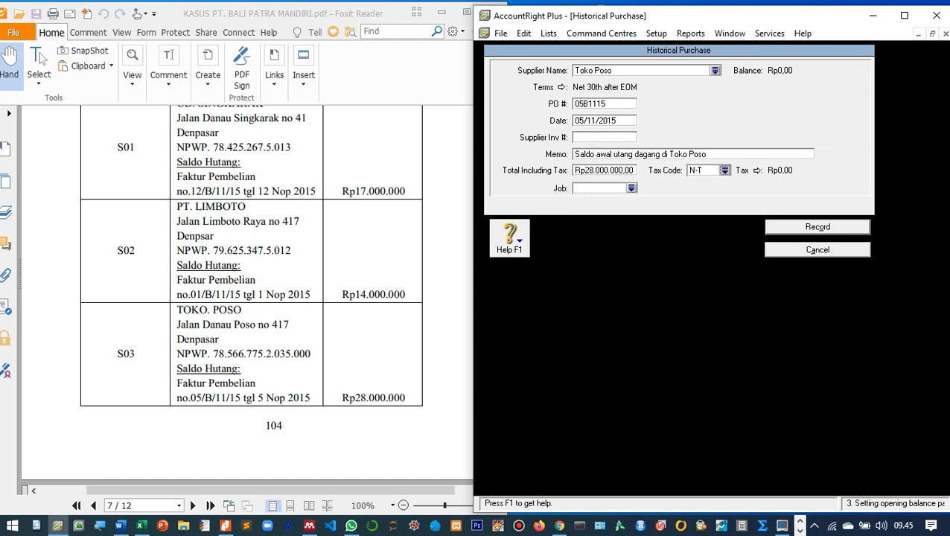
click(817, 227)
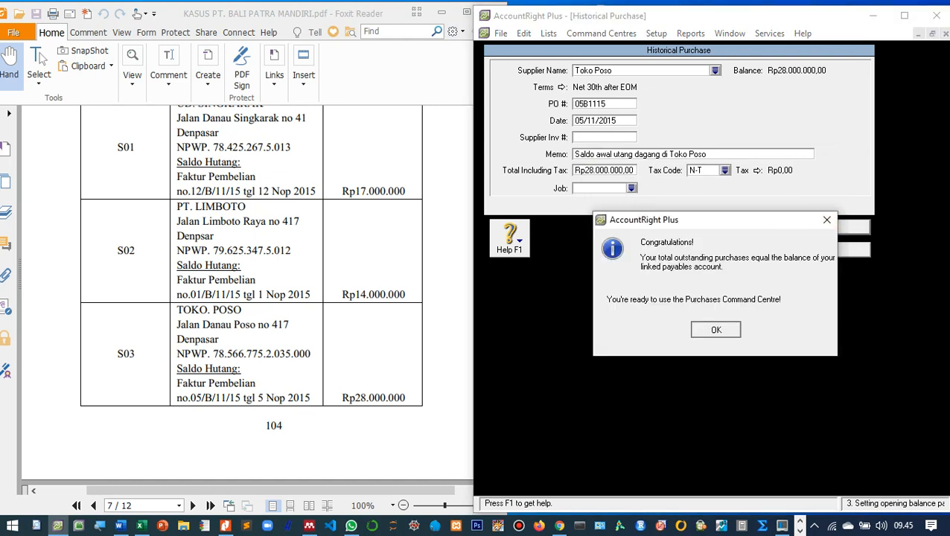
key(Return)
key(Return)
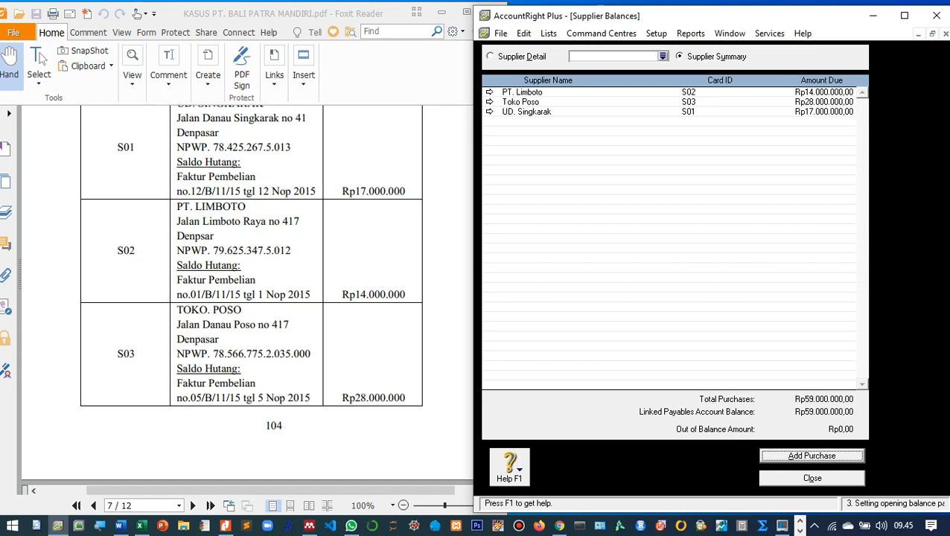
Close Supplier Balances at the Rp59.000.000 total and open the Cards List.
scroll(247, 297, down, 10)
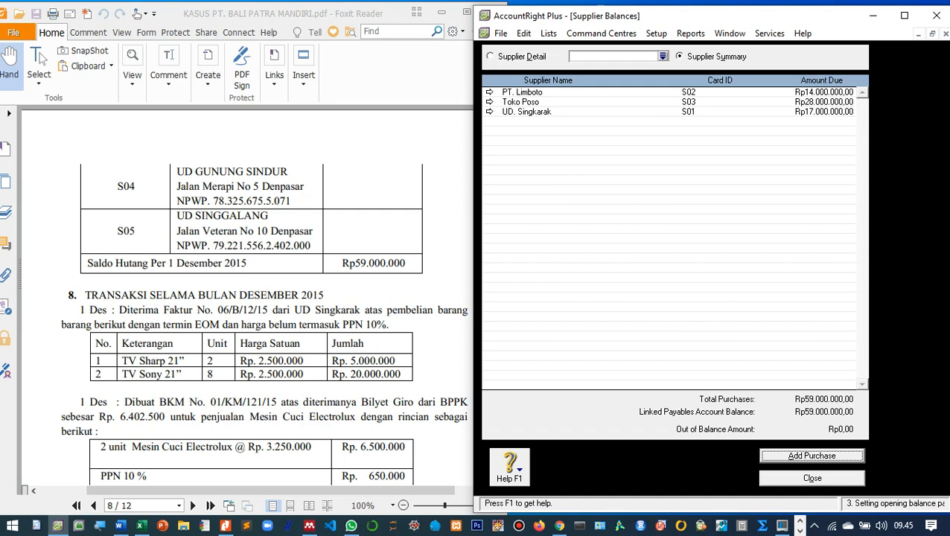
key(Tab)
key(Return)
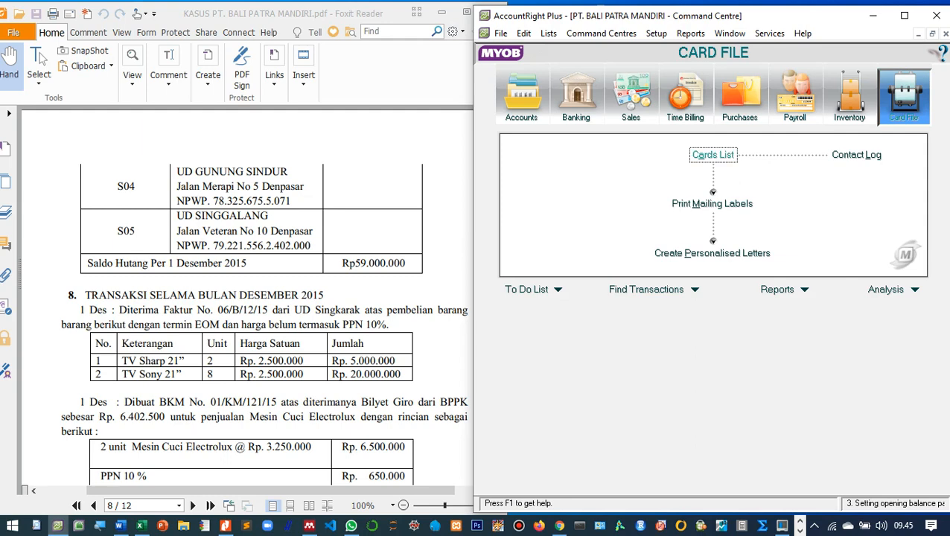
key(Return)
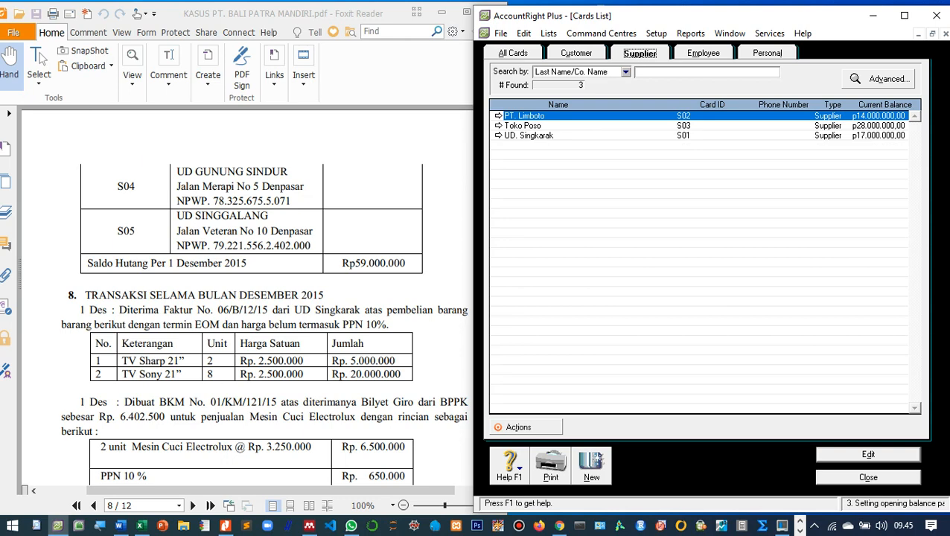
Start a new card with name UD. Gunung Sindur, card ID S04 and the supplier's street address.
click(591, 465)
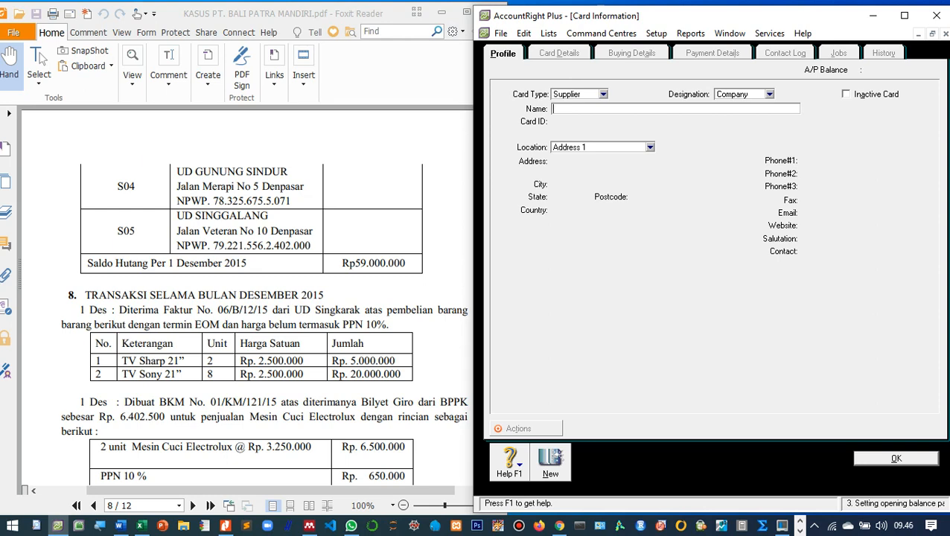
text(UD. Gunung Sindur)
key(Tab)
text(S04)
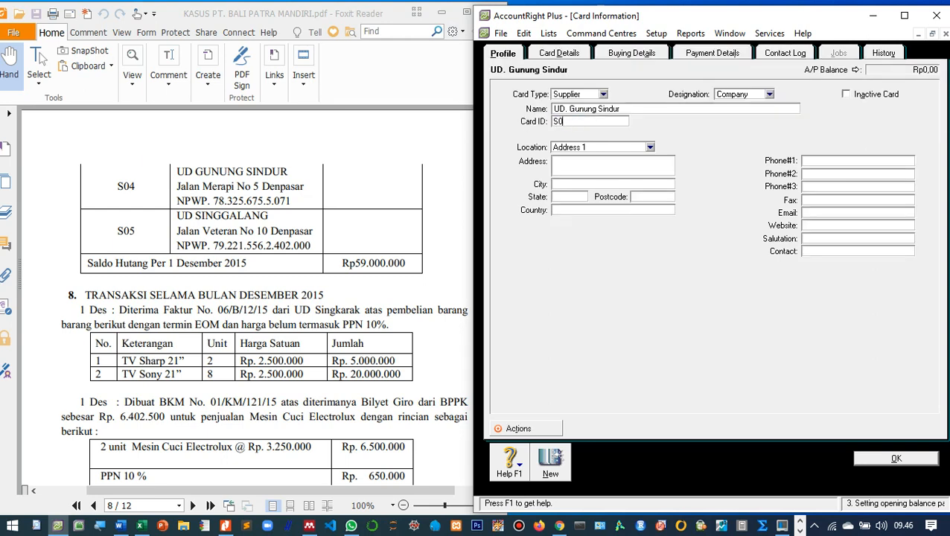
key(Tab)
key(Tab)
text(Jalan Merapi No. 5)
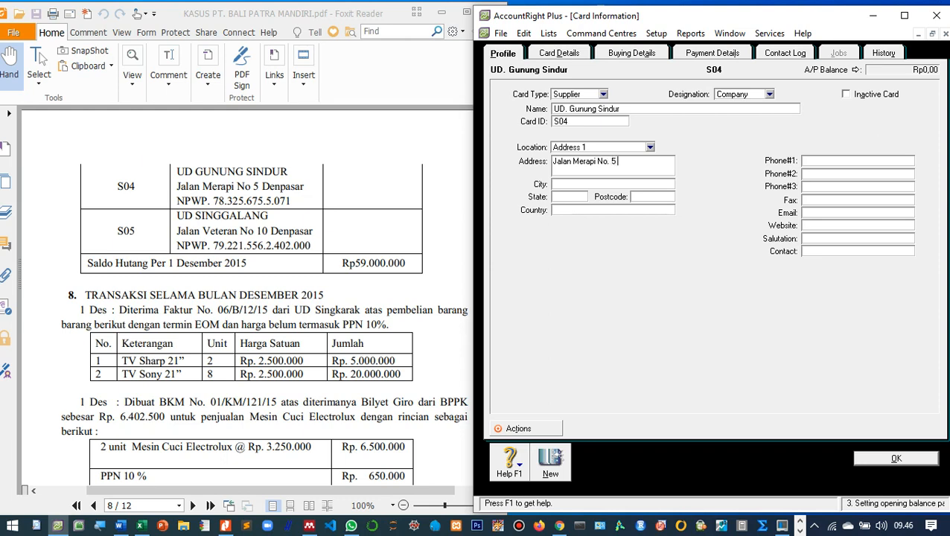
text( Denpasar)
On Buying Details, set the Item layout, the tax ID and freight tax code N-T, then save.
click(631, 52)
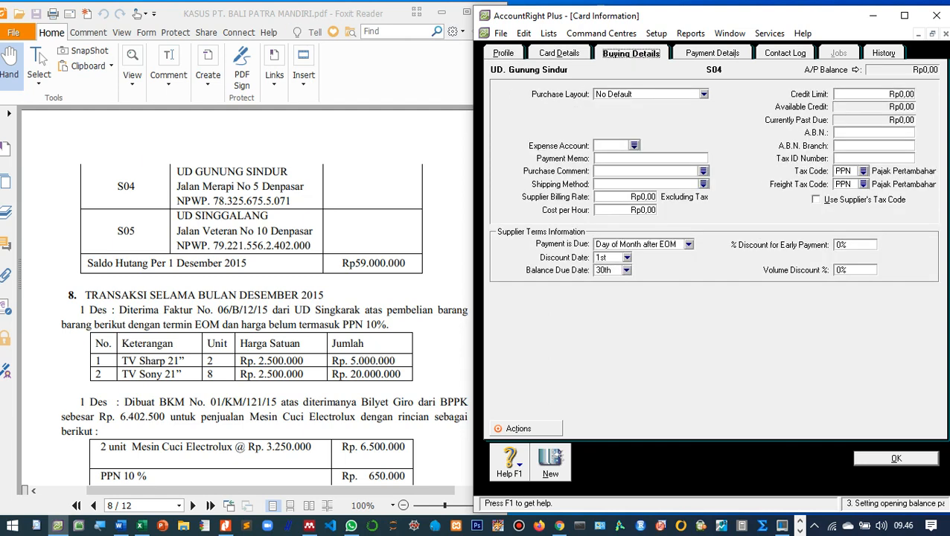
click(704, 94)
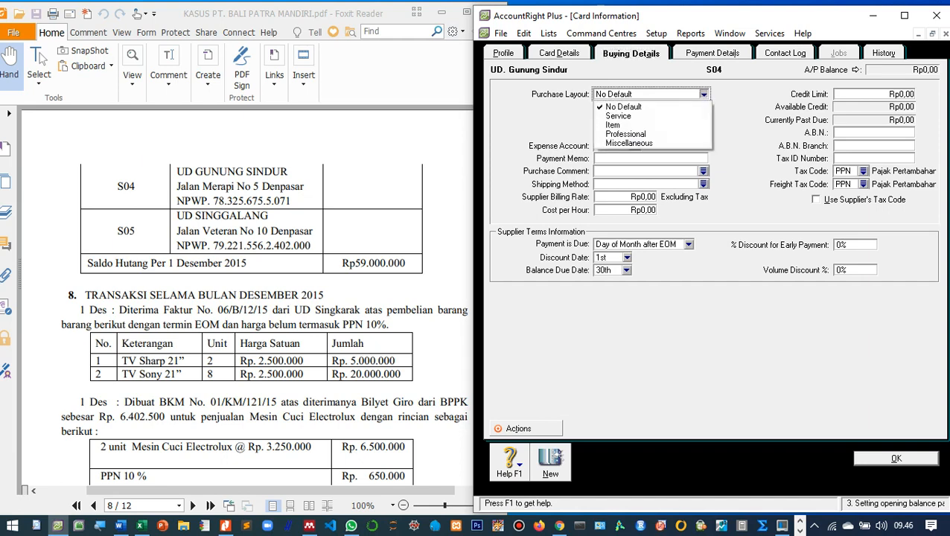
click(646, 126)
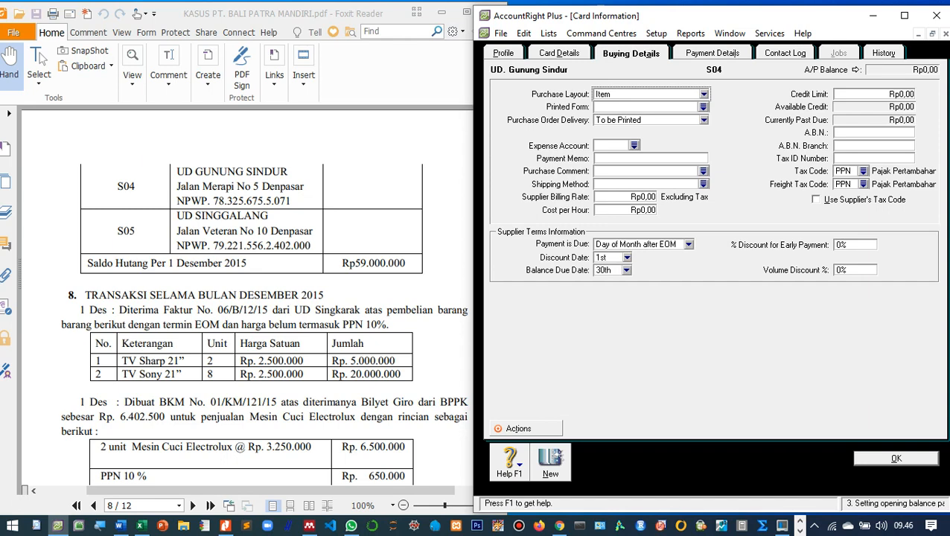
click(873, 158)
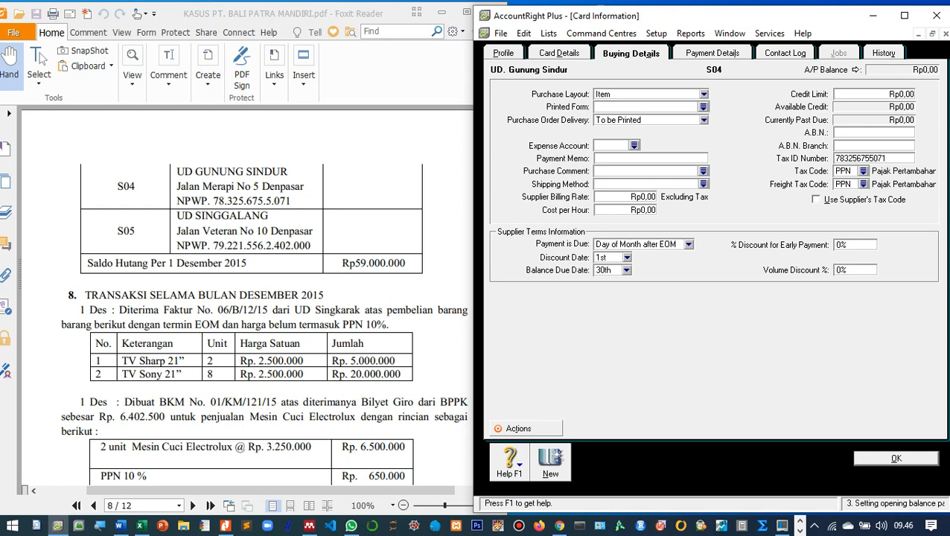
click(862, 184)
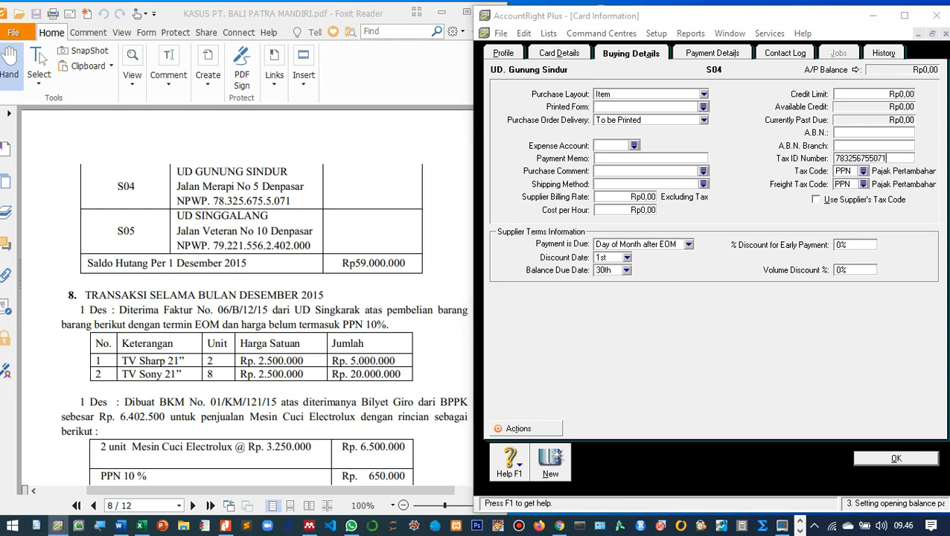
double_click(648, 192)
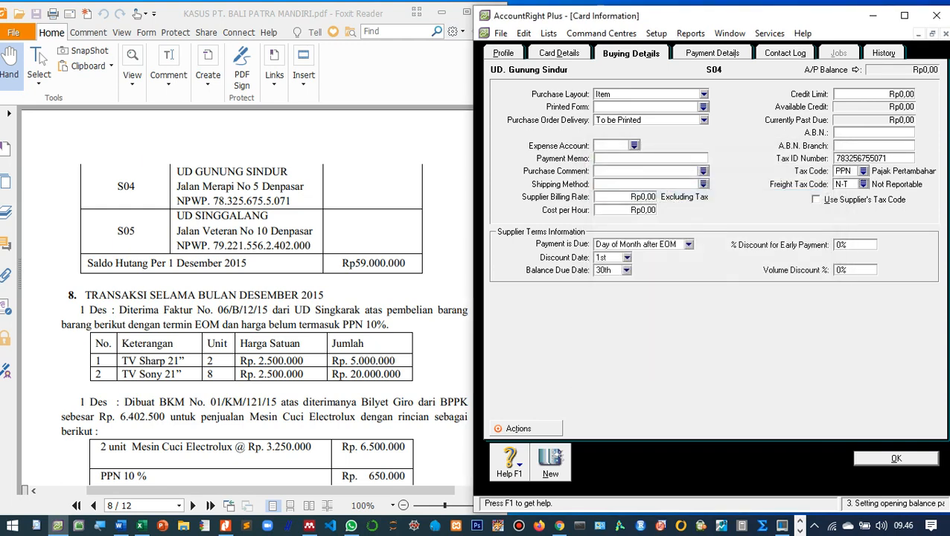
click(896, 458)
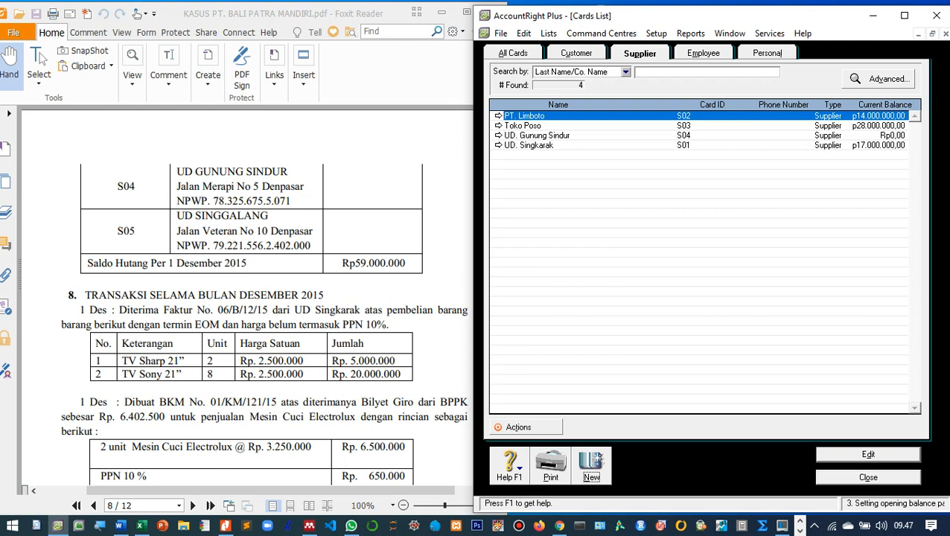
Create new supplier card S05 named 'UD. Singgalang' and enter its street address.
click(591, 466)
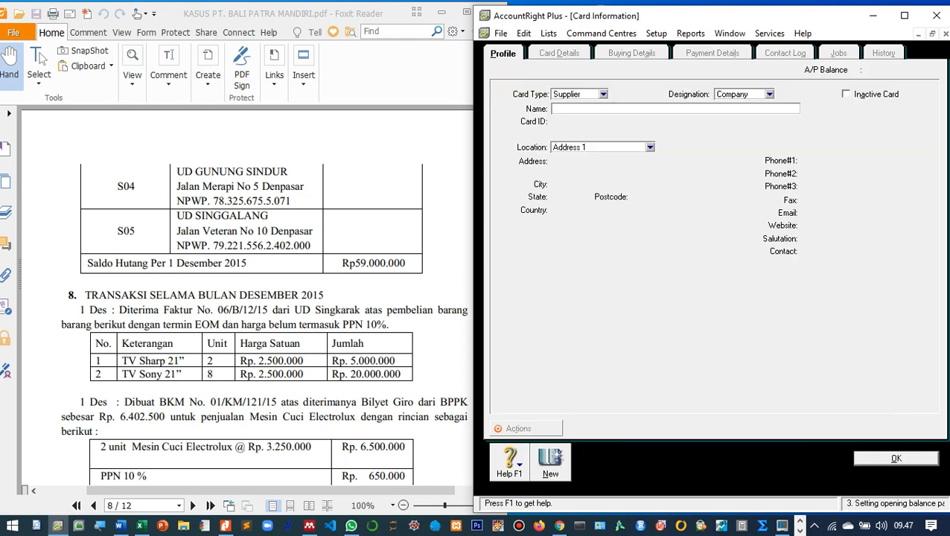
text(UD. Singgalang)
key(Tab)
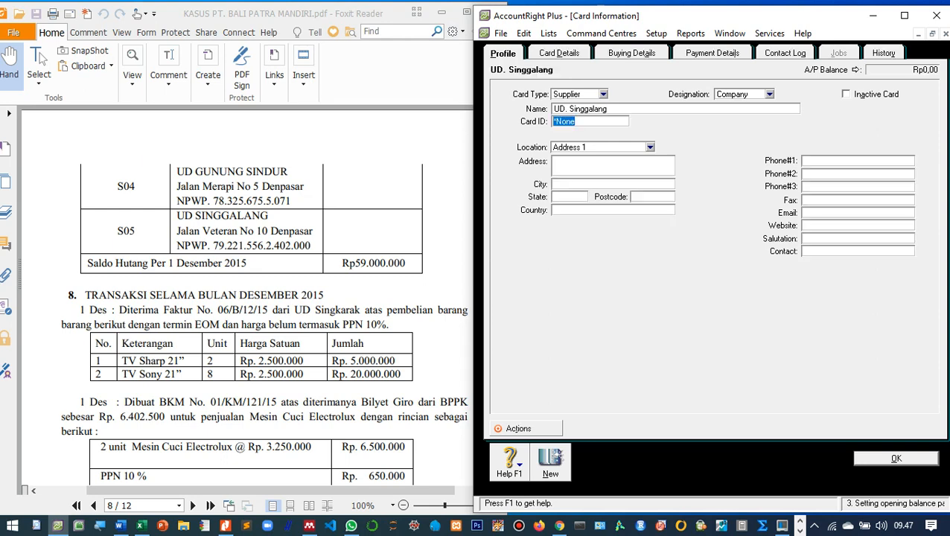
text(S05)
key(Tab)
text(Jalan Veteran)
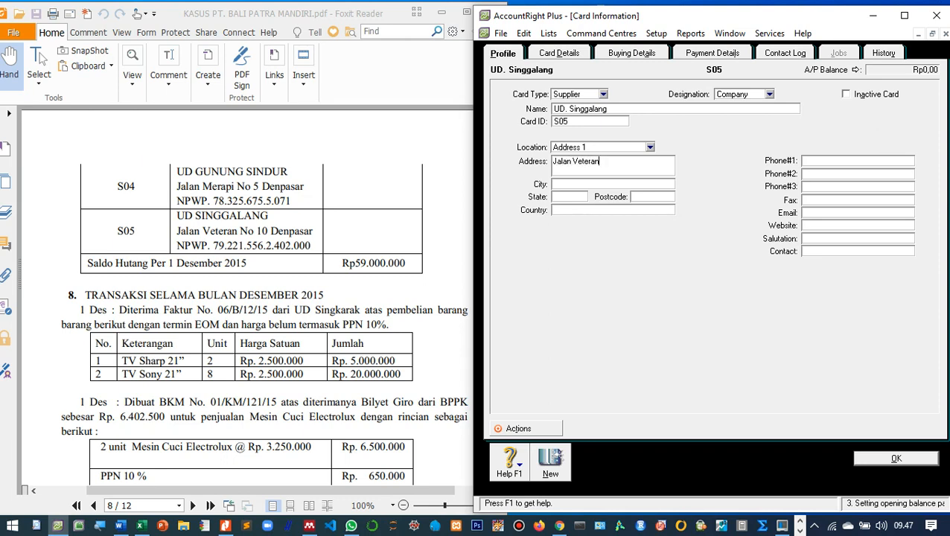
text( No. 10 Denpasar)
Enter the supplier's tax ID, set the freight tax code to N-T, and save the card.
click(631, 53)
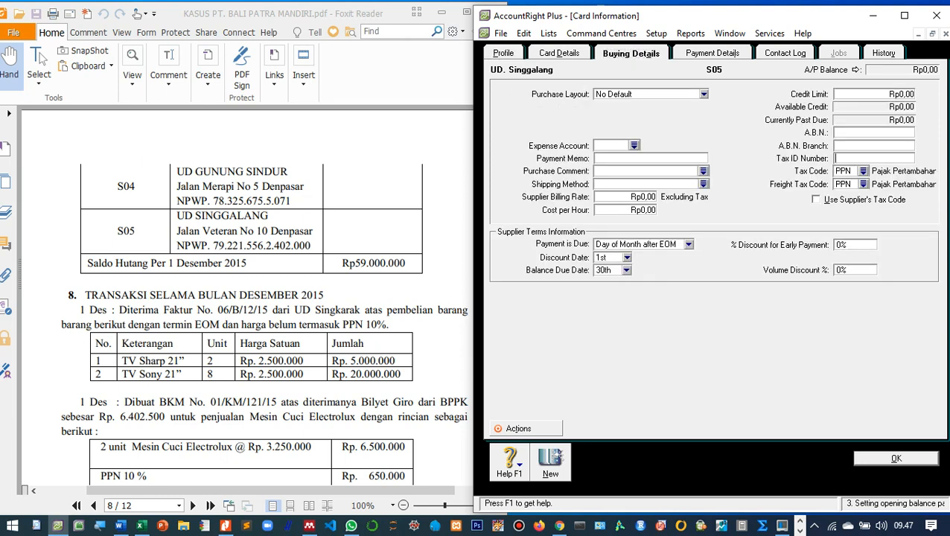
click(863, 184)
double_click(647, 192)
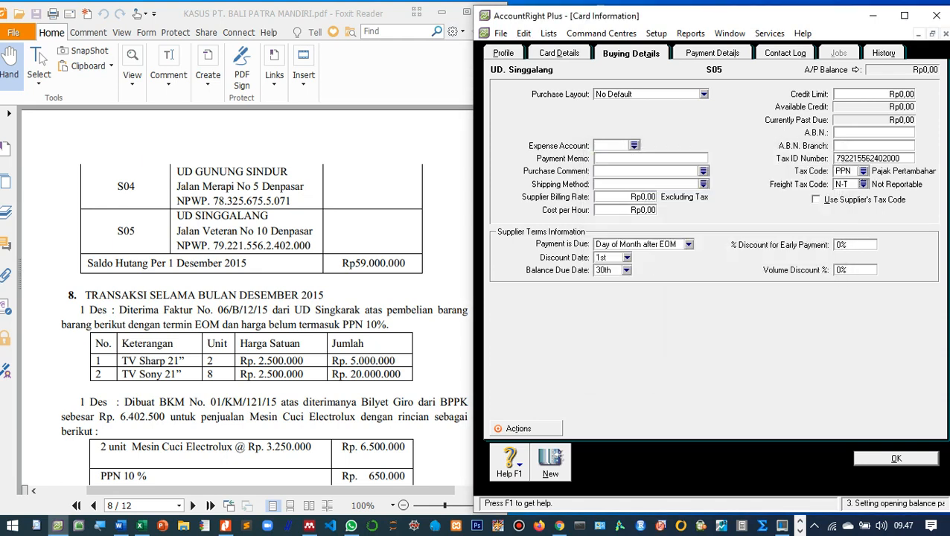
key(Return)
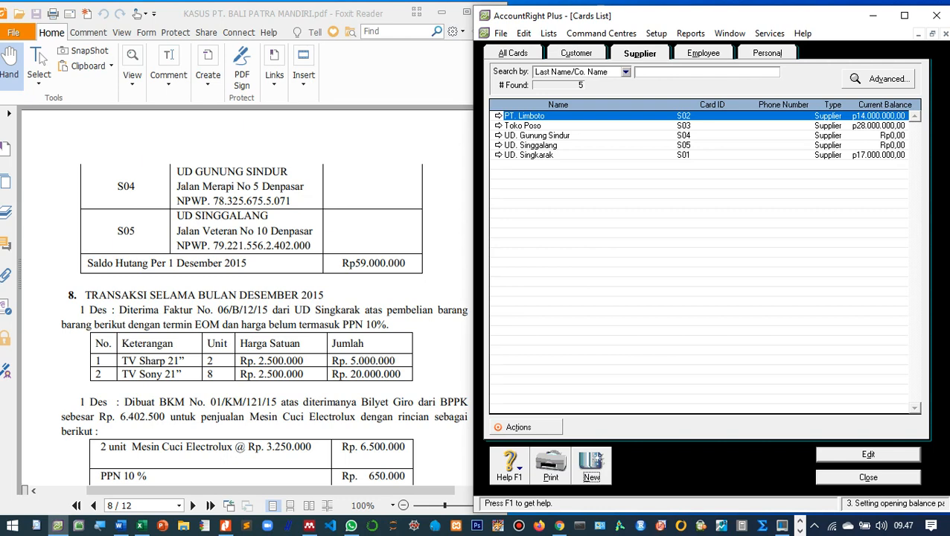
Close the Cards List window to return to the Card File command centre.
key(Escape)
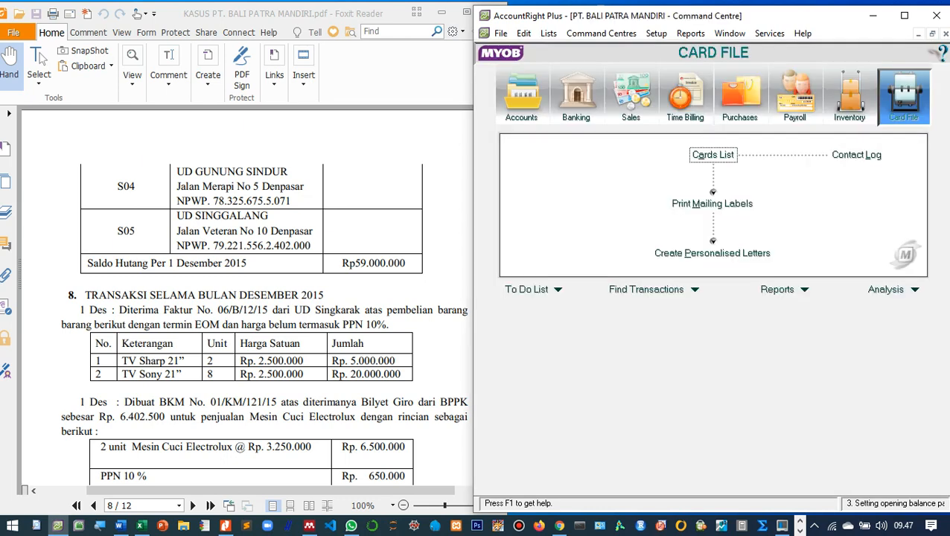
scroll(246, 298, down, 1)
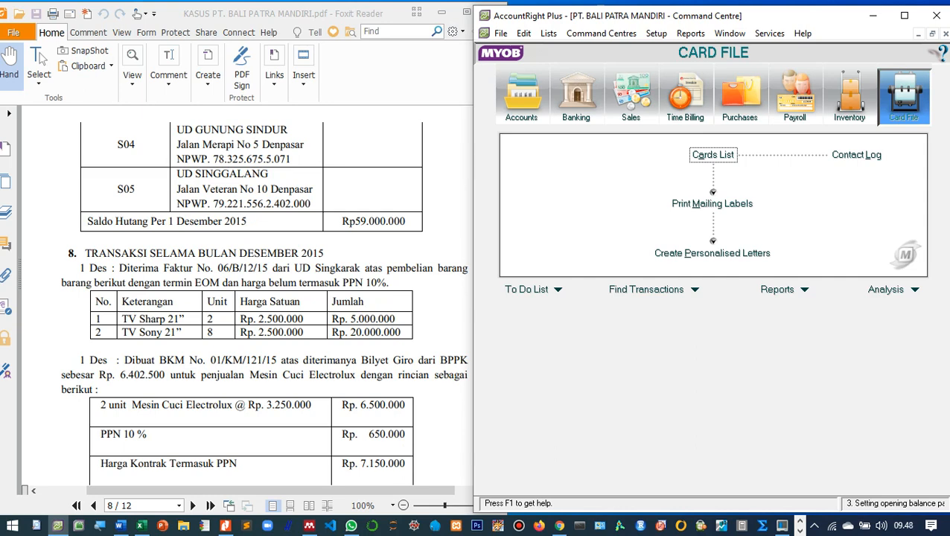
scroll(245, 298, up, 1)
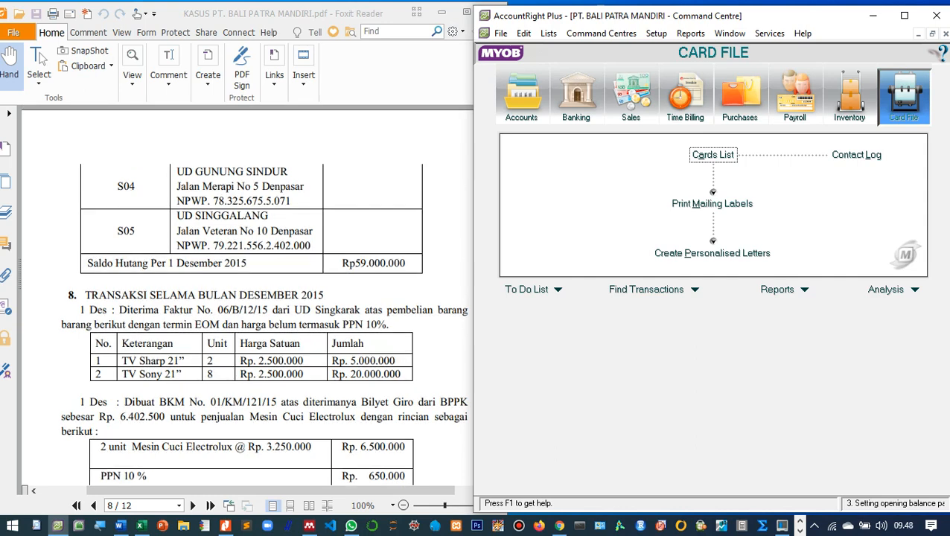